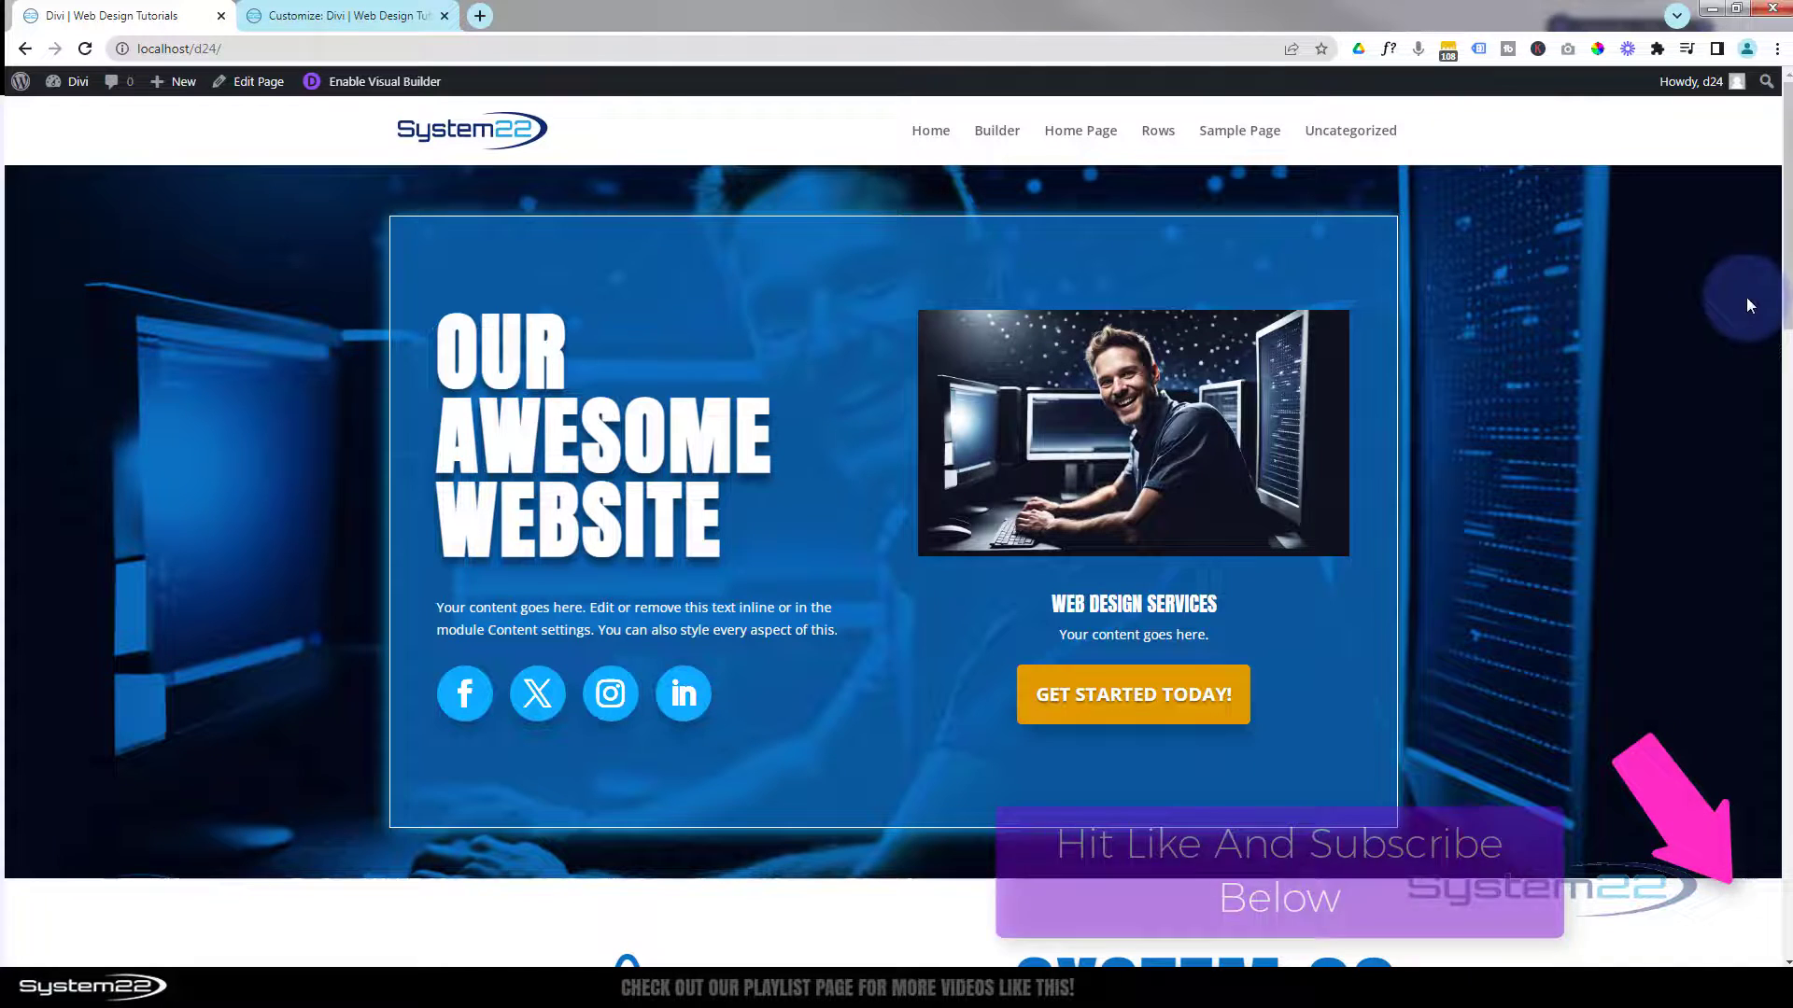
- Scroll through the live page's sections, including the nebula section with its CLICK HERE FOR MORE! button
drag(1786, 278, 1662, 592)
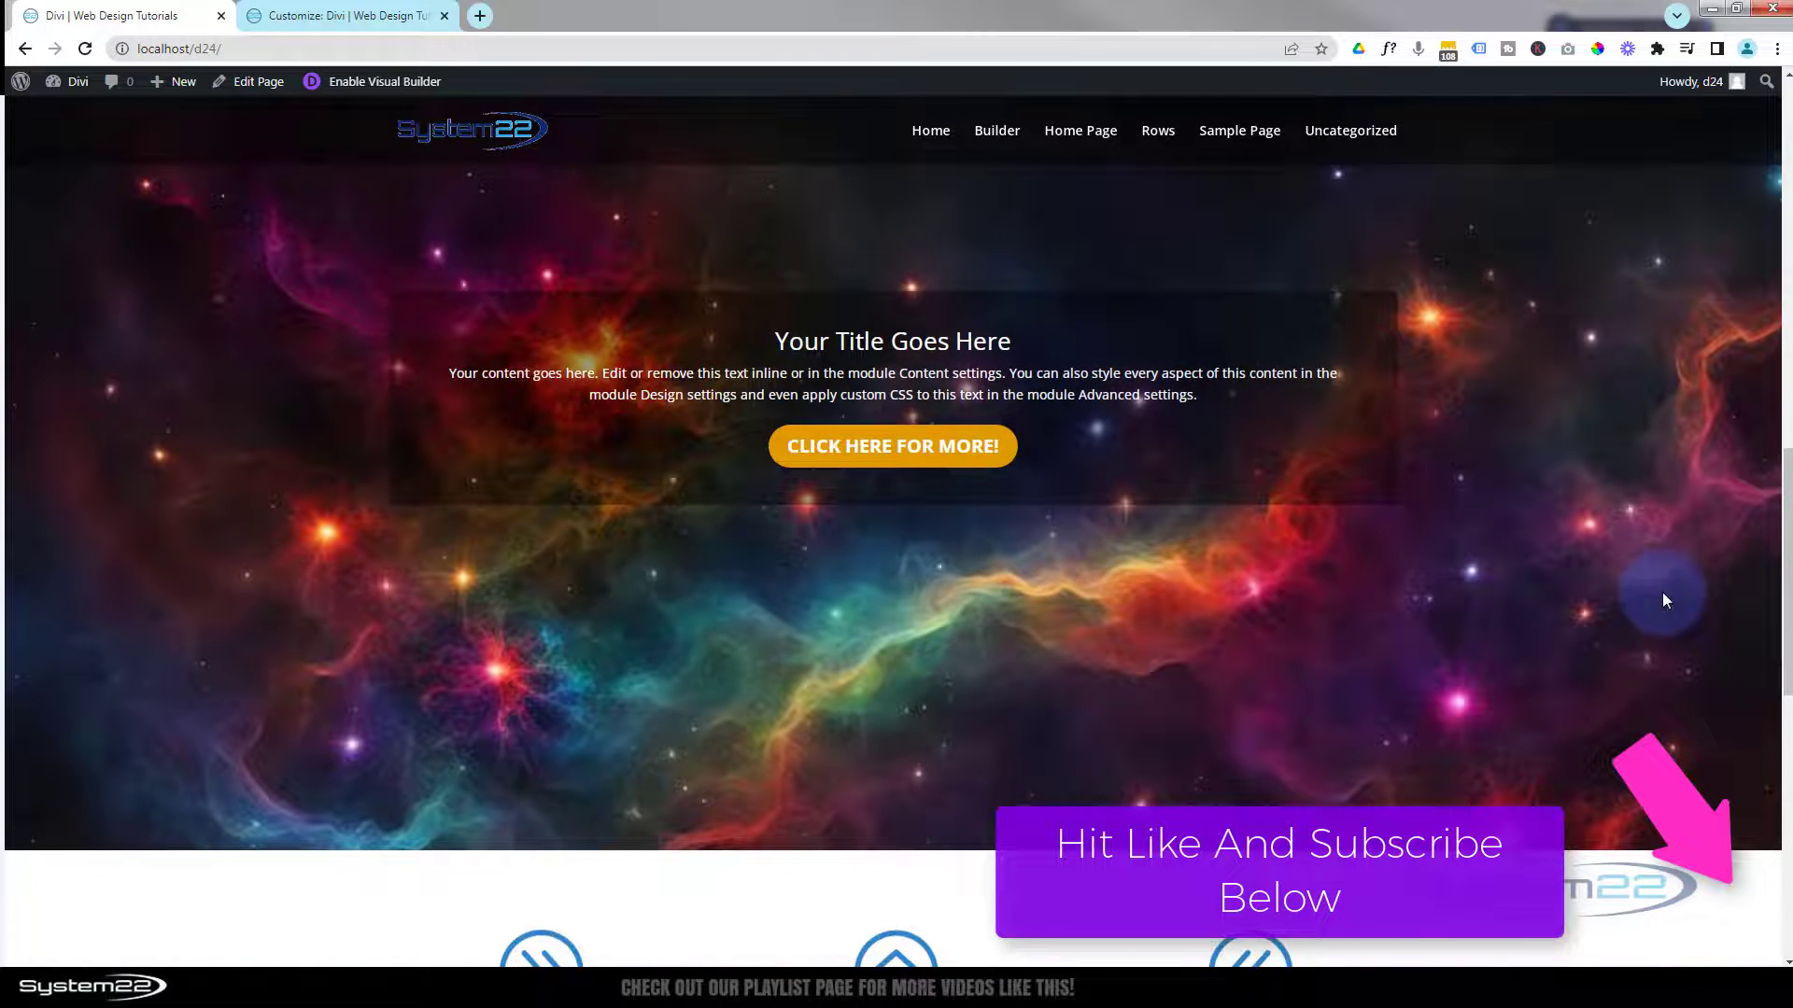
click(925, 455)
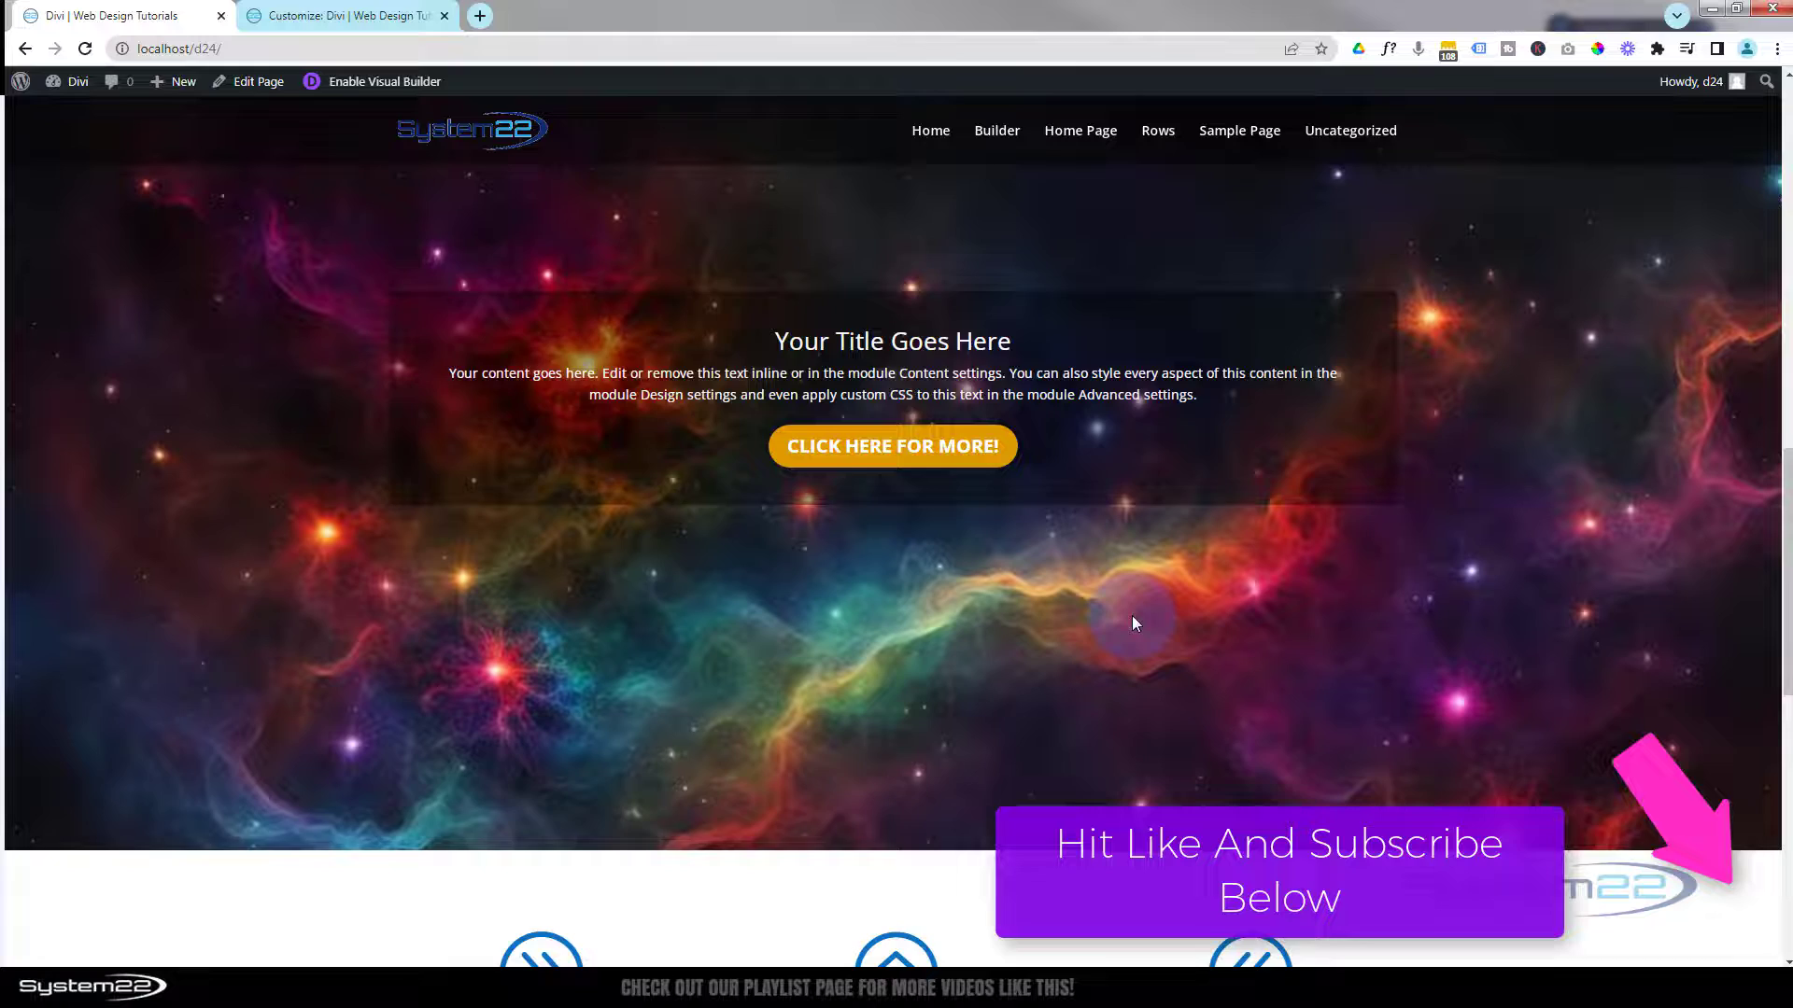
scroll(1133, 621, down, 7)
scroll(1132, 615, down, 3)
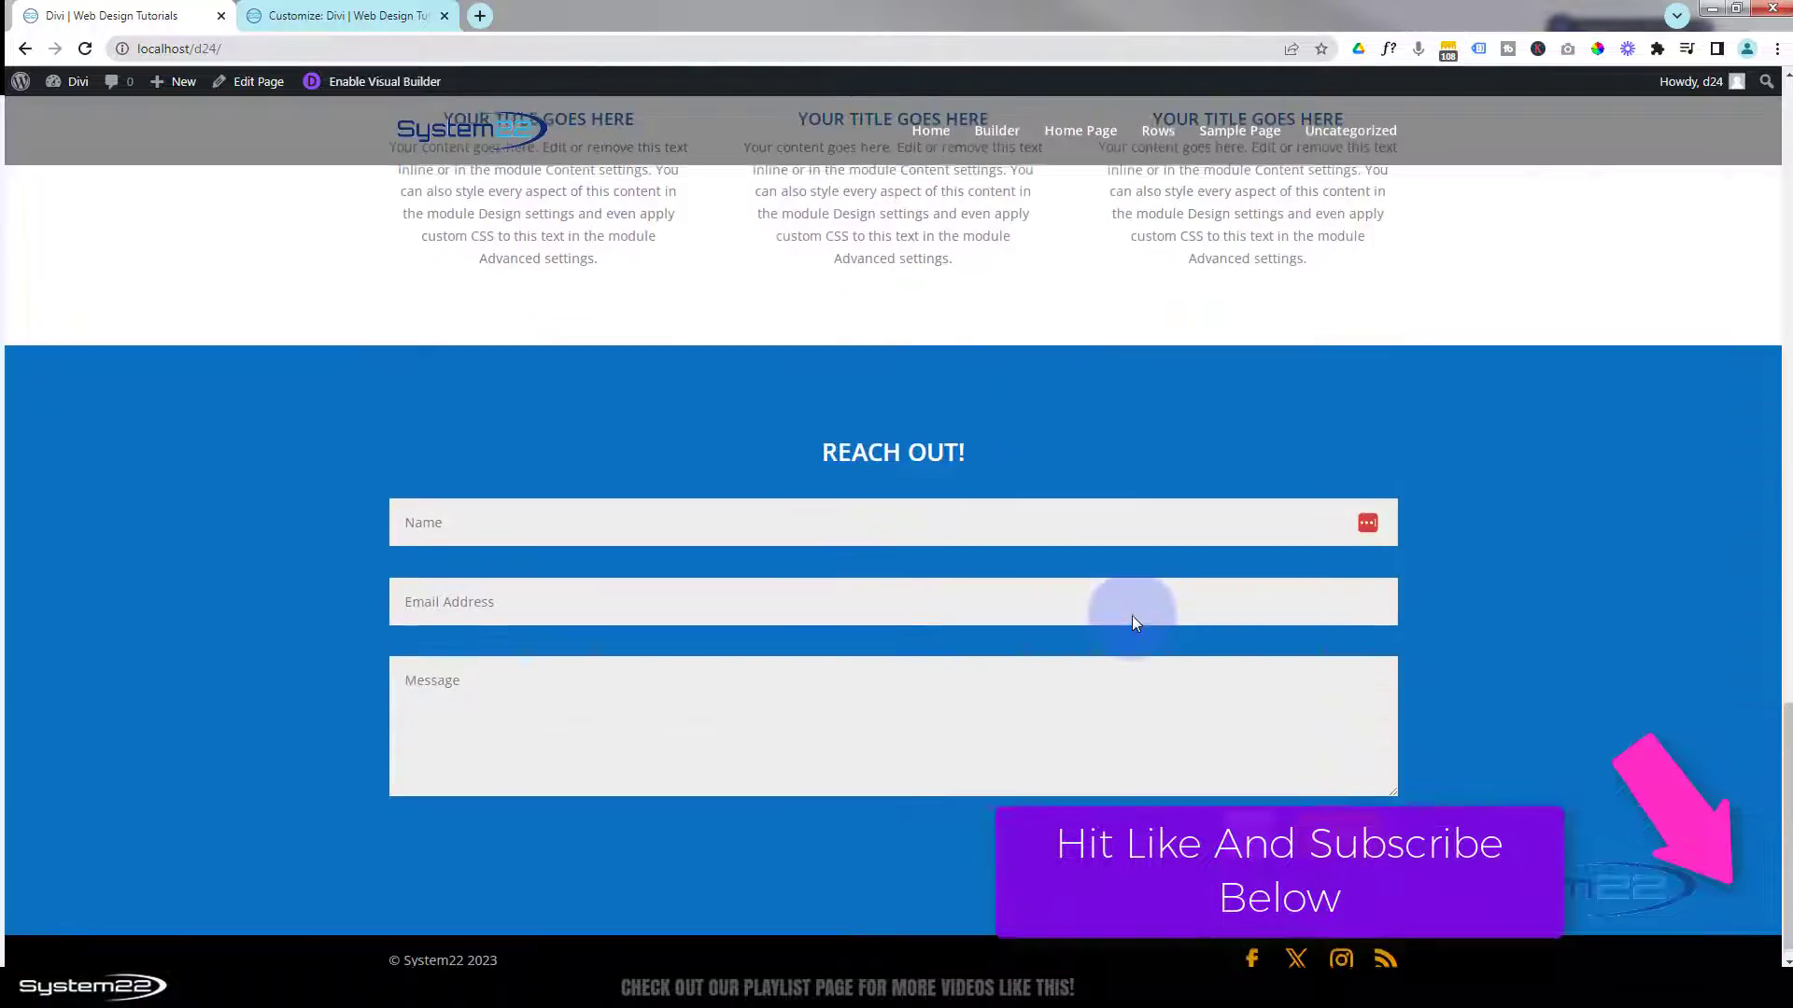
scroll(1131, 614, up, 6)
scroll(1131, 615, up, 6)
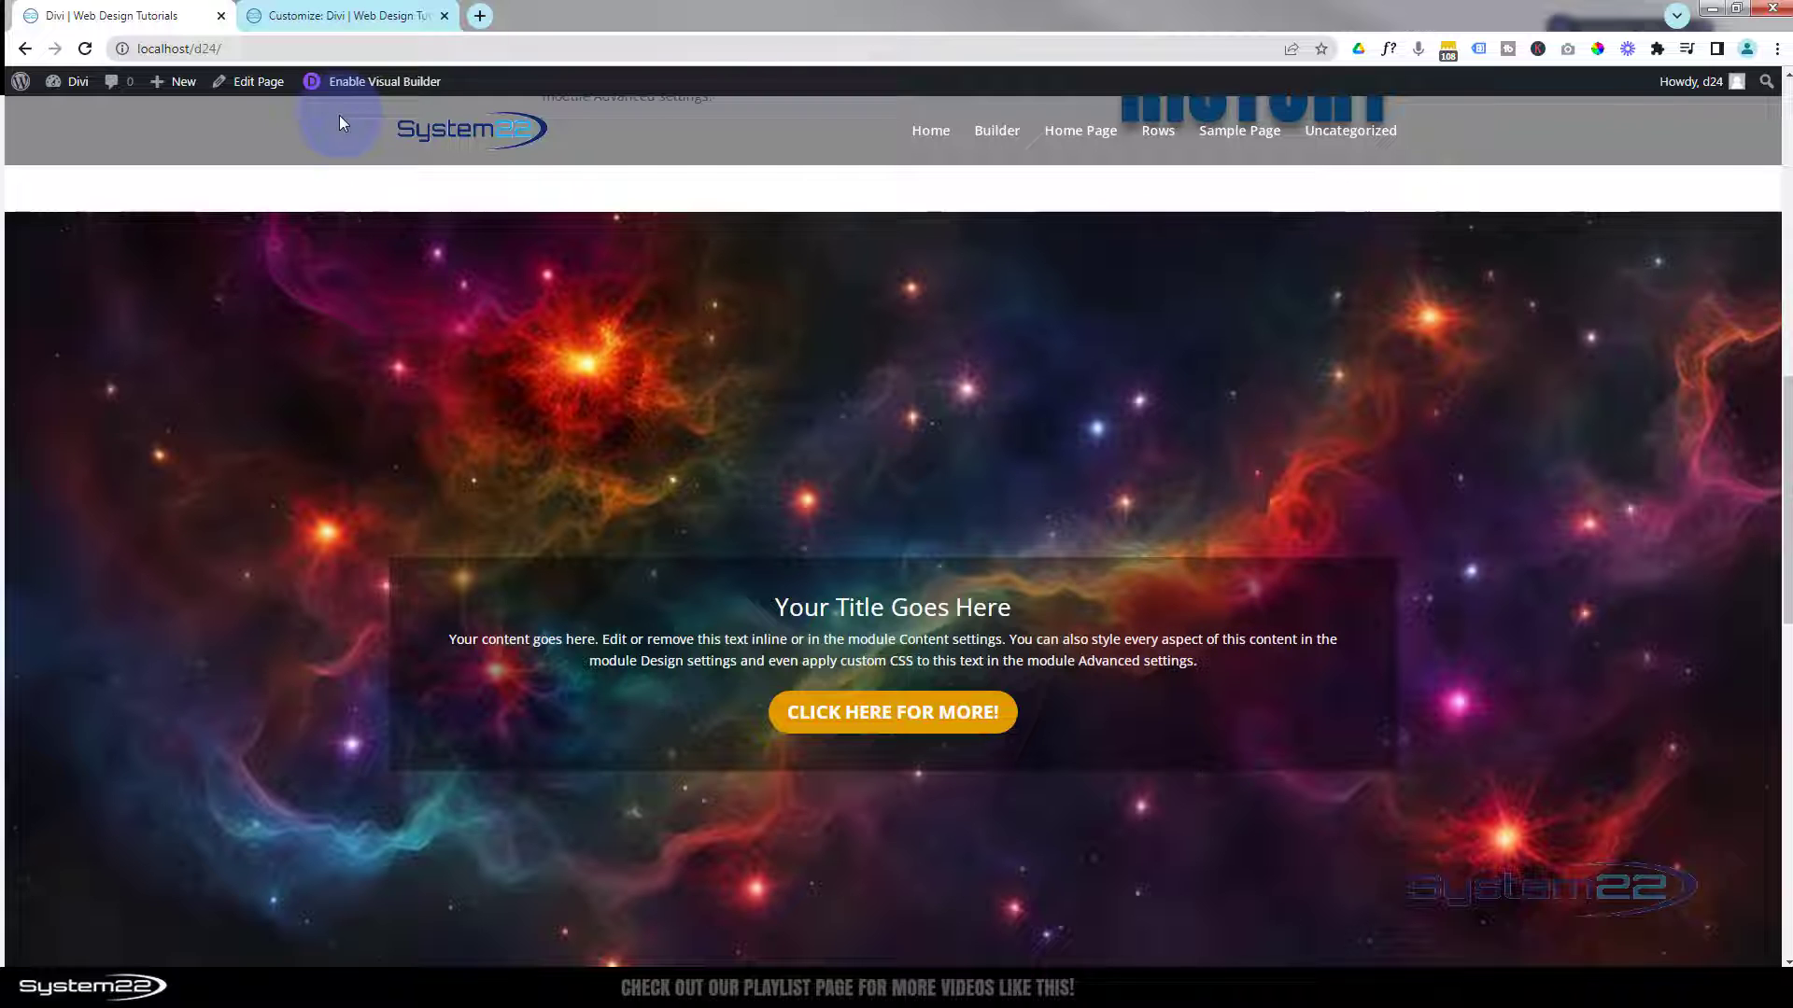
- Open the page in the Visual Builder and insert a Button module below the atom-icon blurb
click(378, 86)
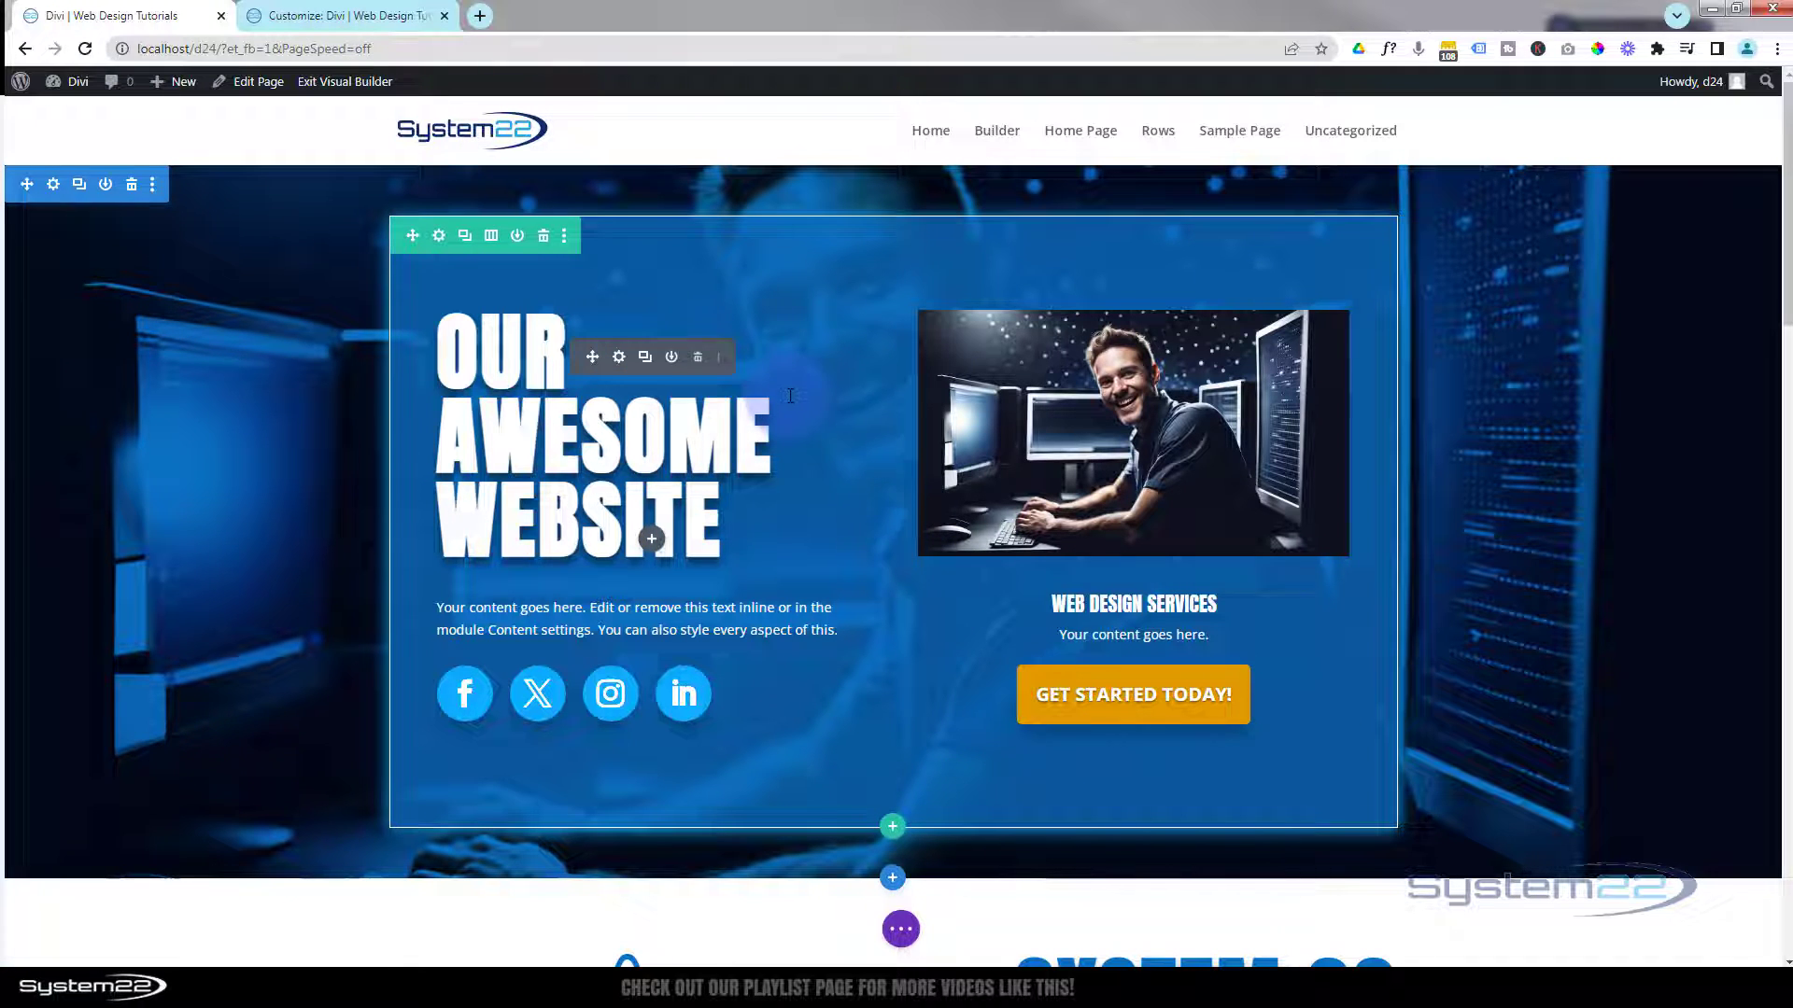
scroll(862, 438, down, 4)
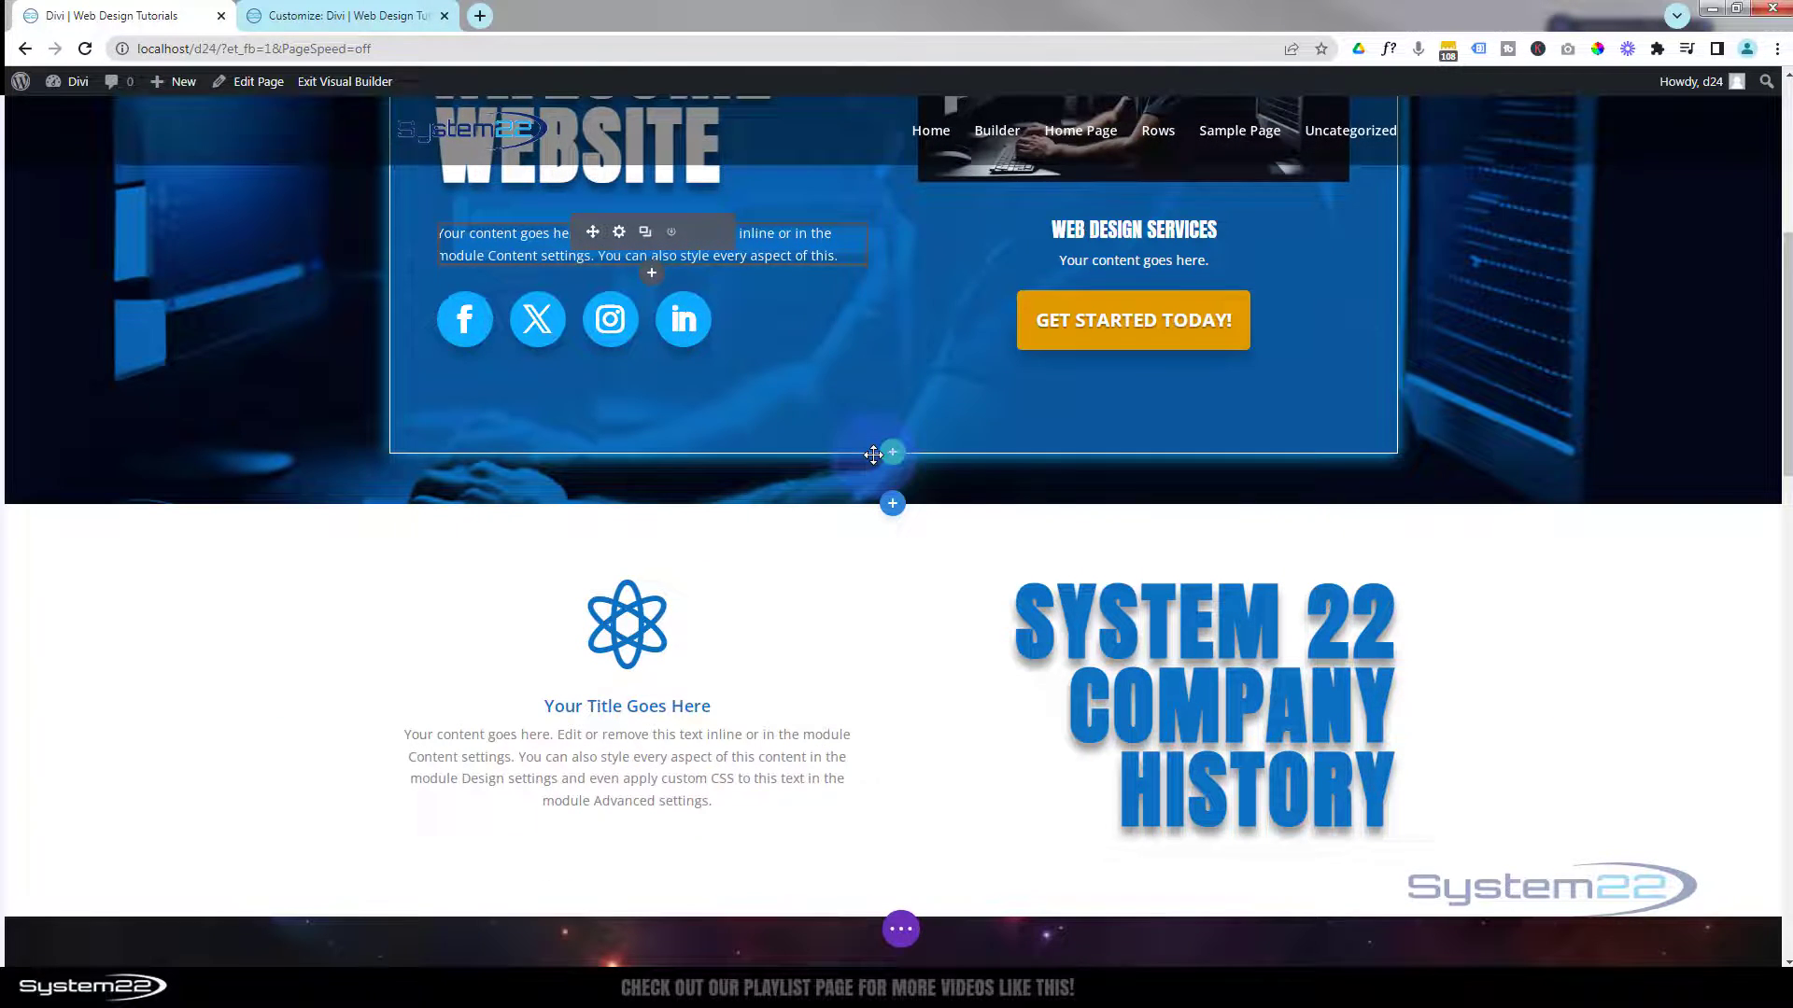
scroll(873, 454, down, 4)
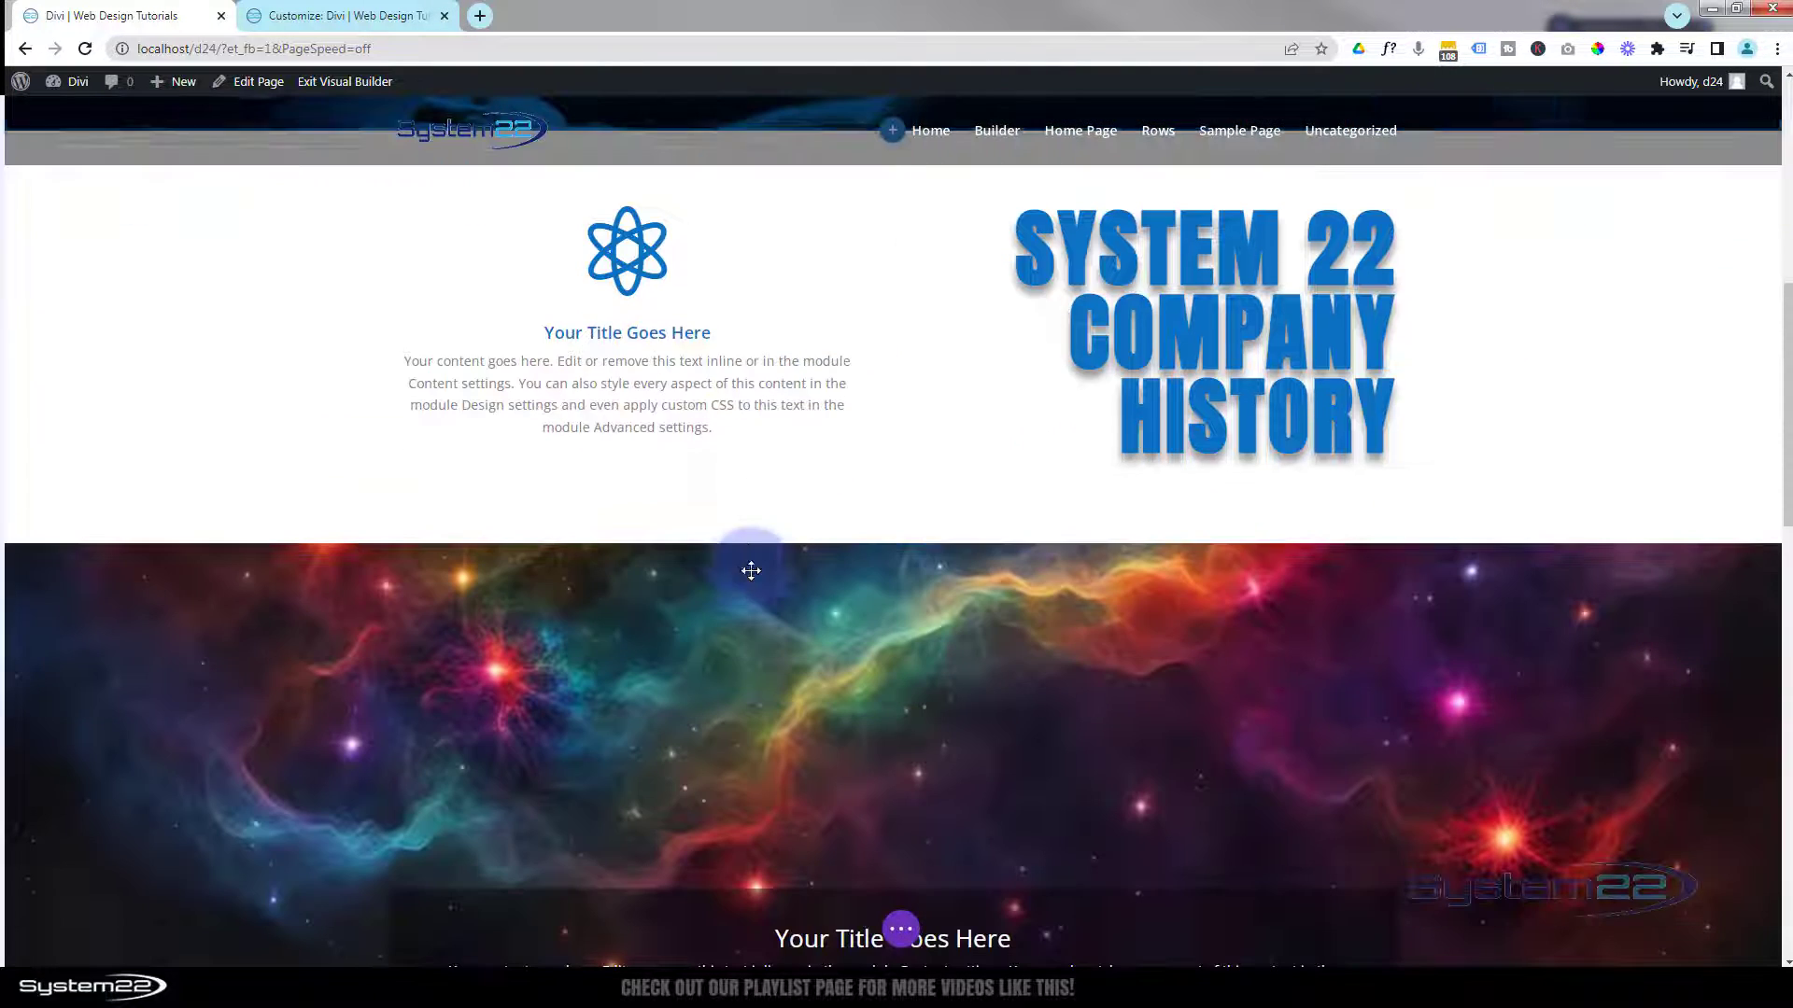
click(626, 405)
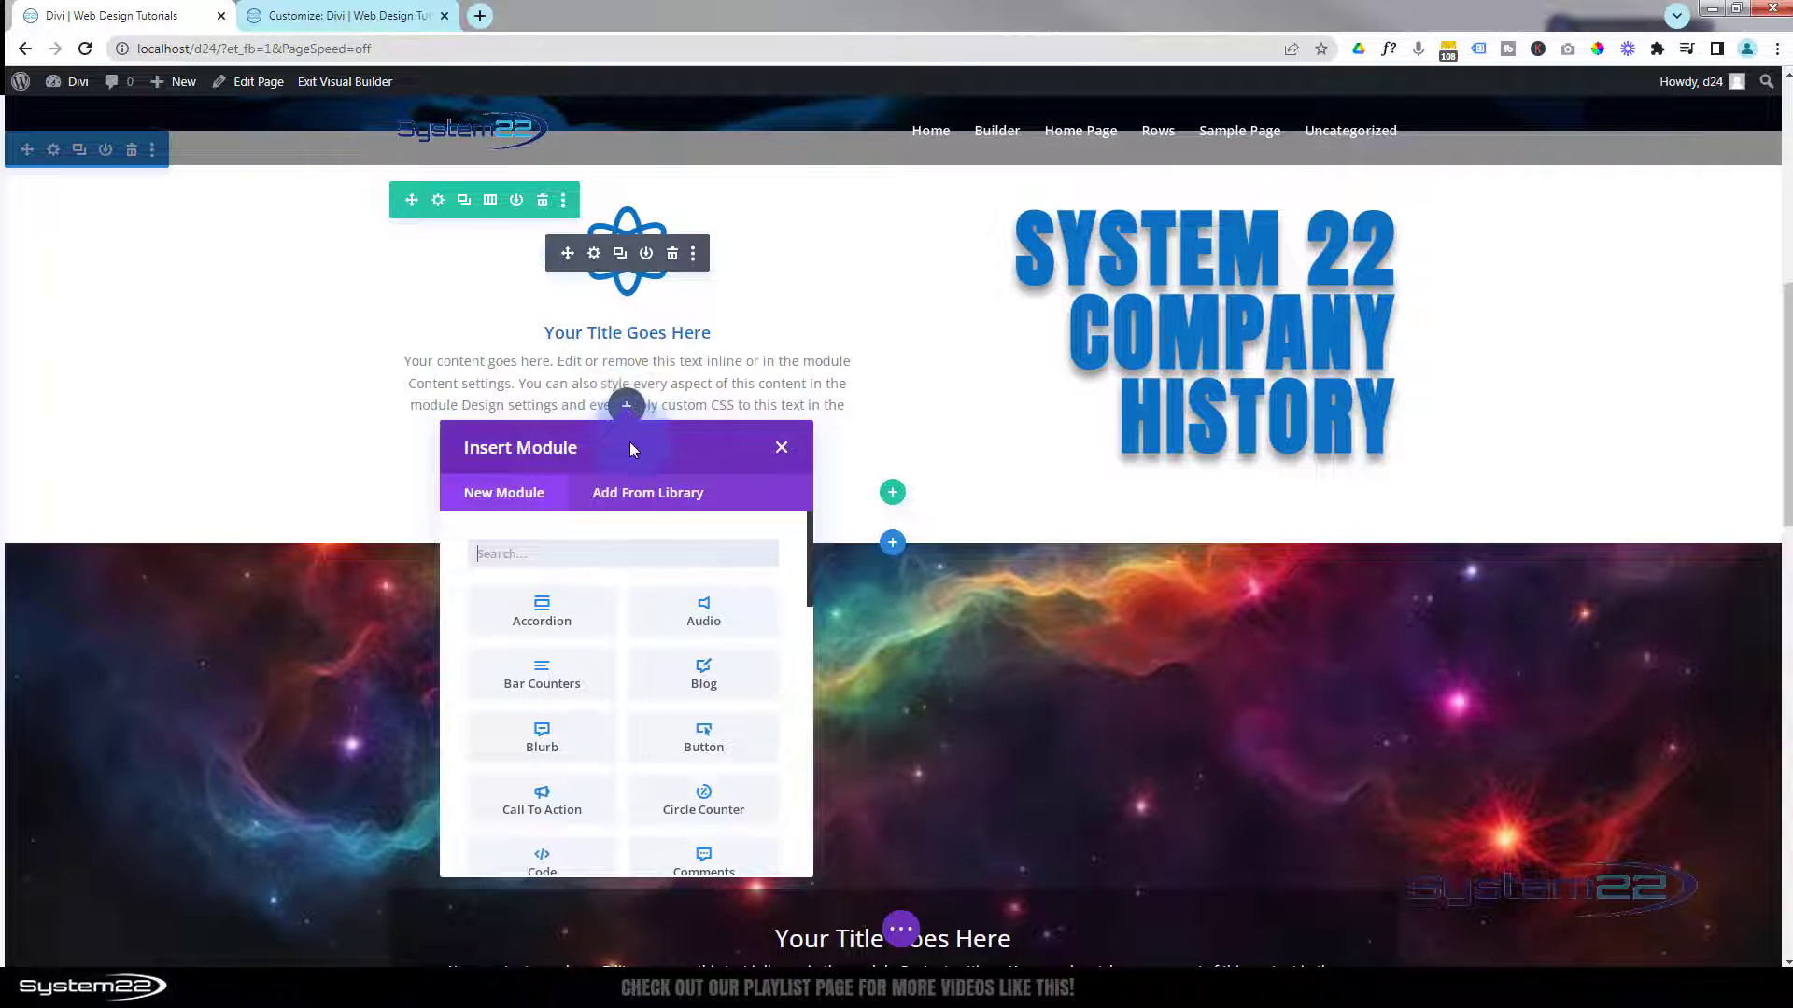
click(702, 740)
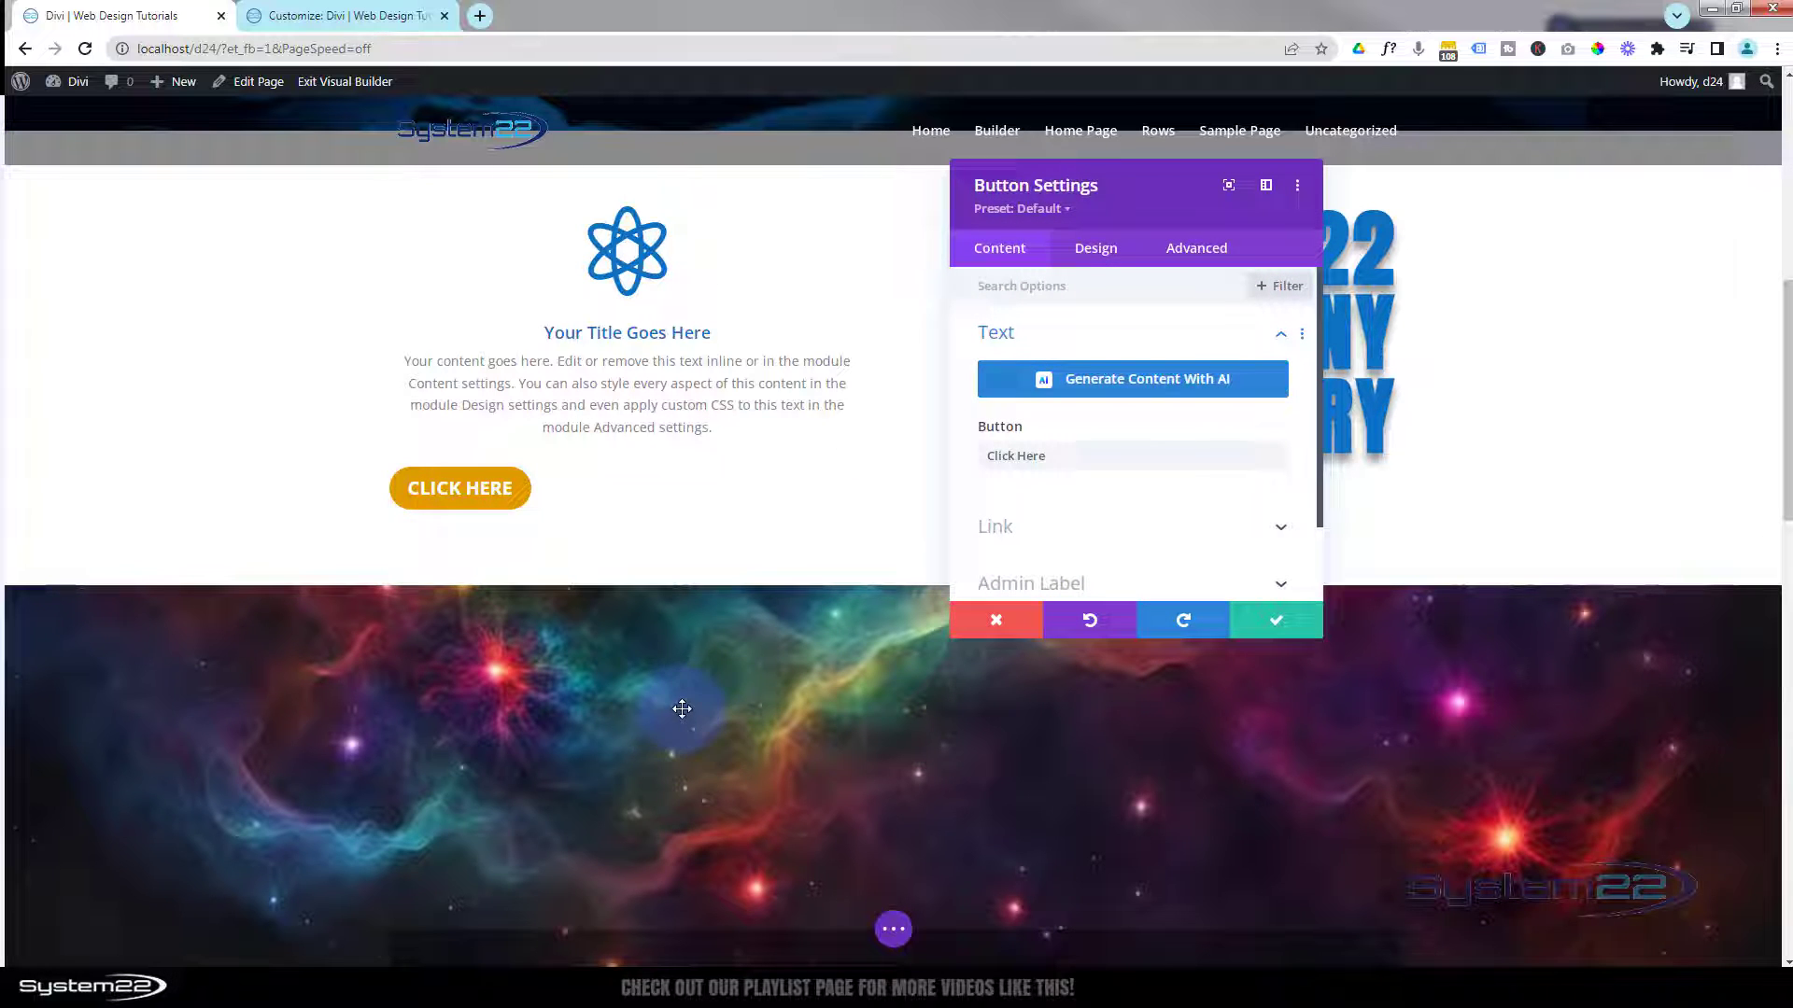
- Set the new button's Design alignment to center
click(1104, 250)
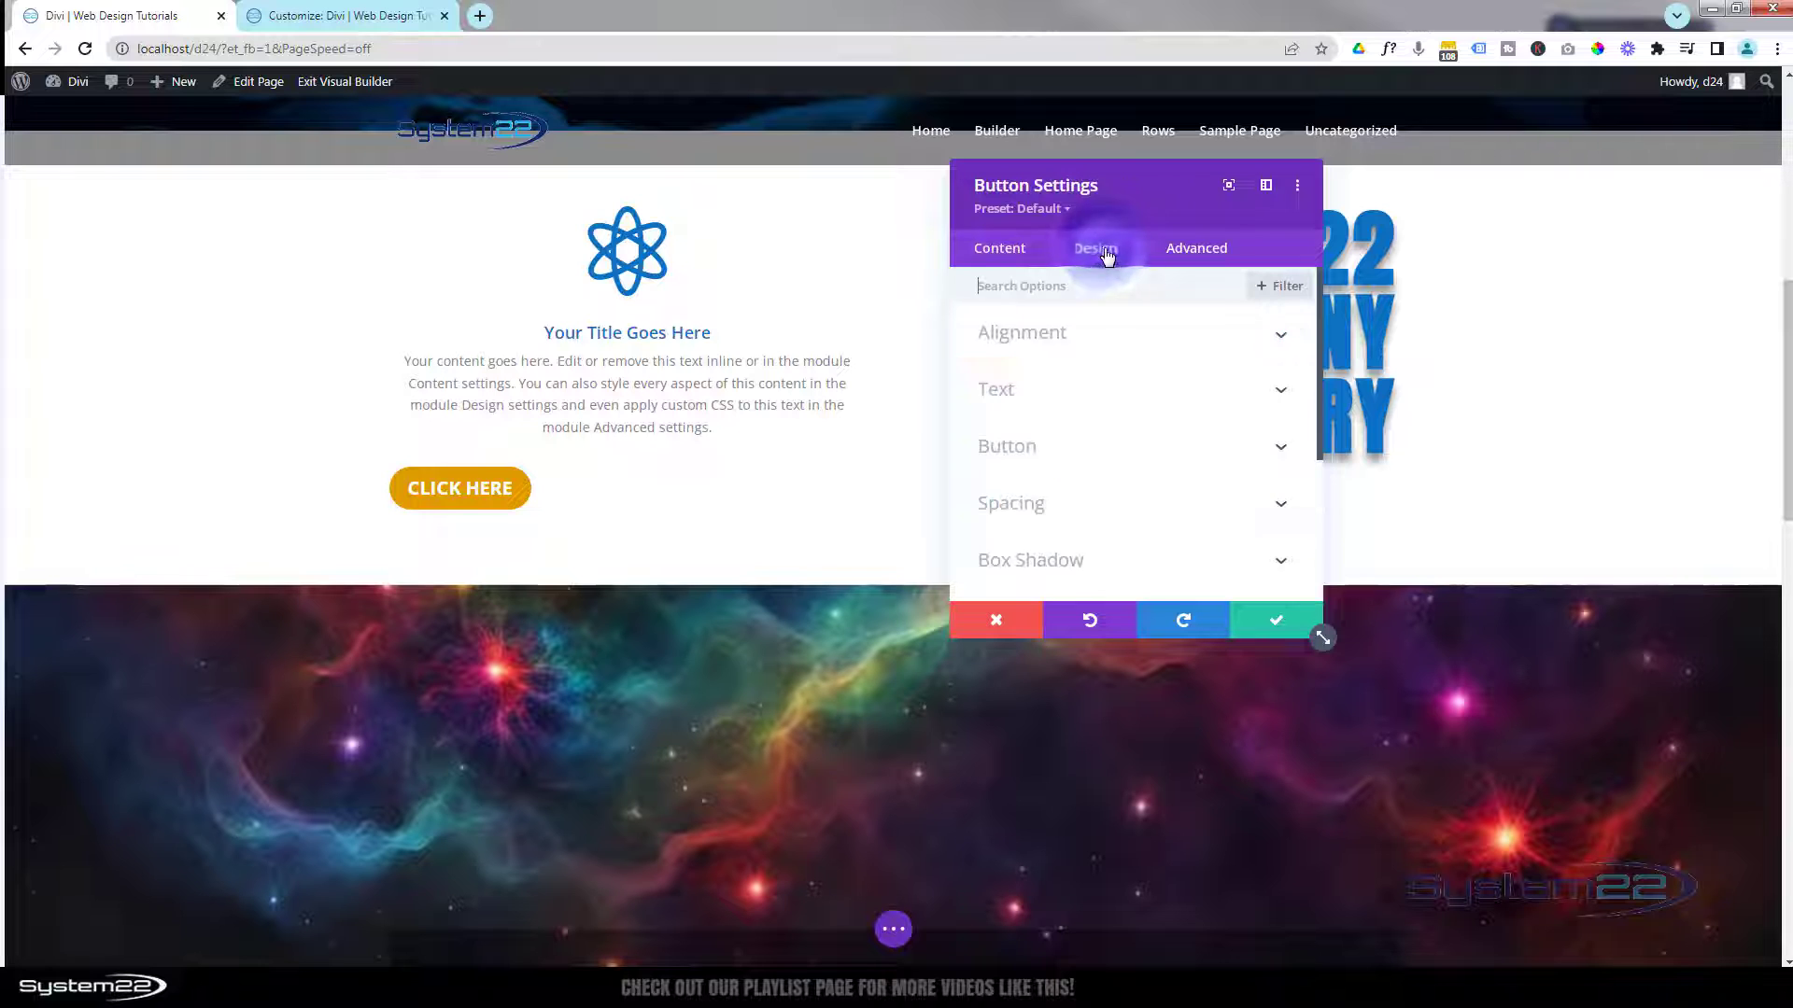
click(1121, 347)
click(1127, 401)
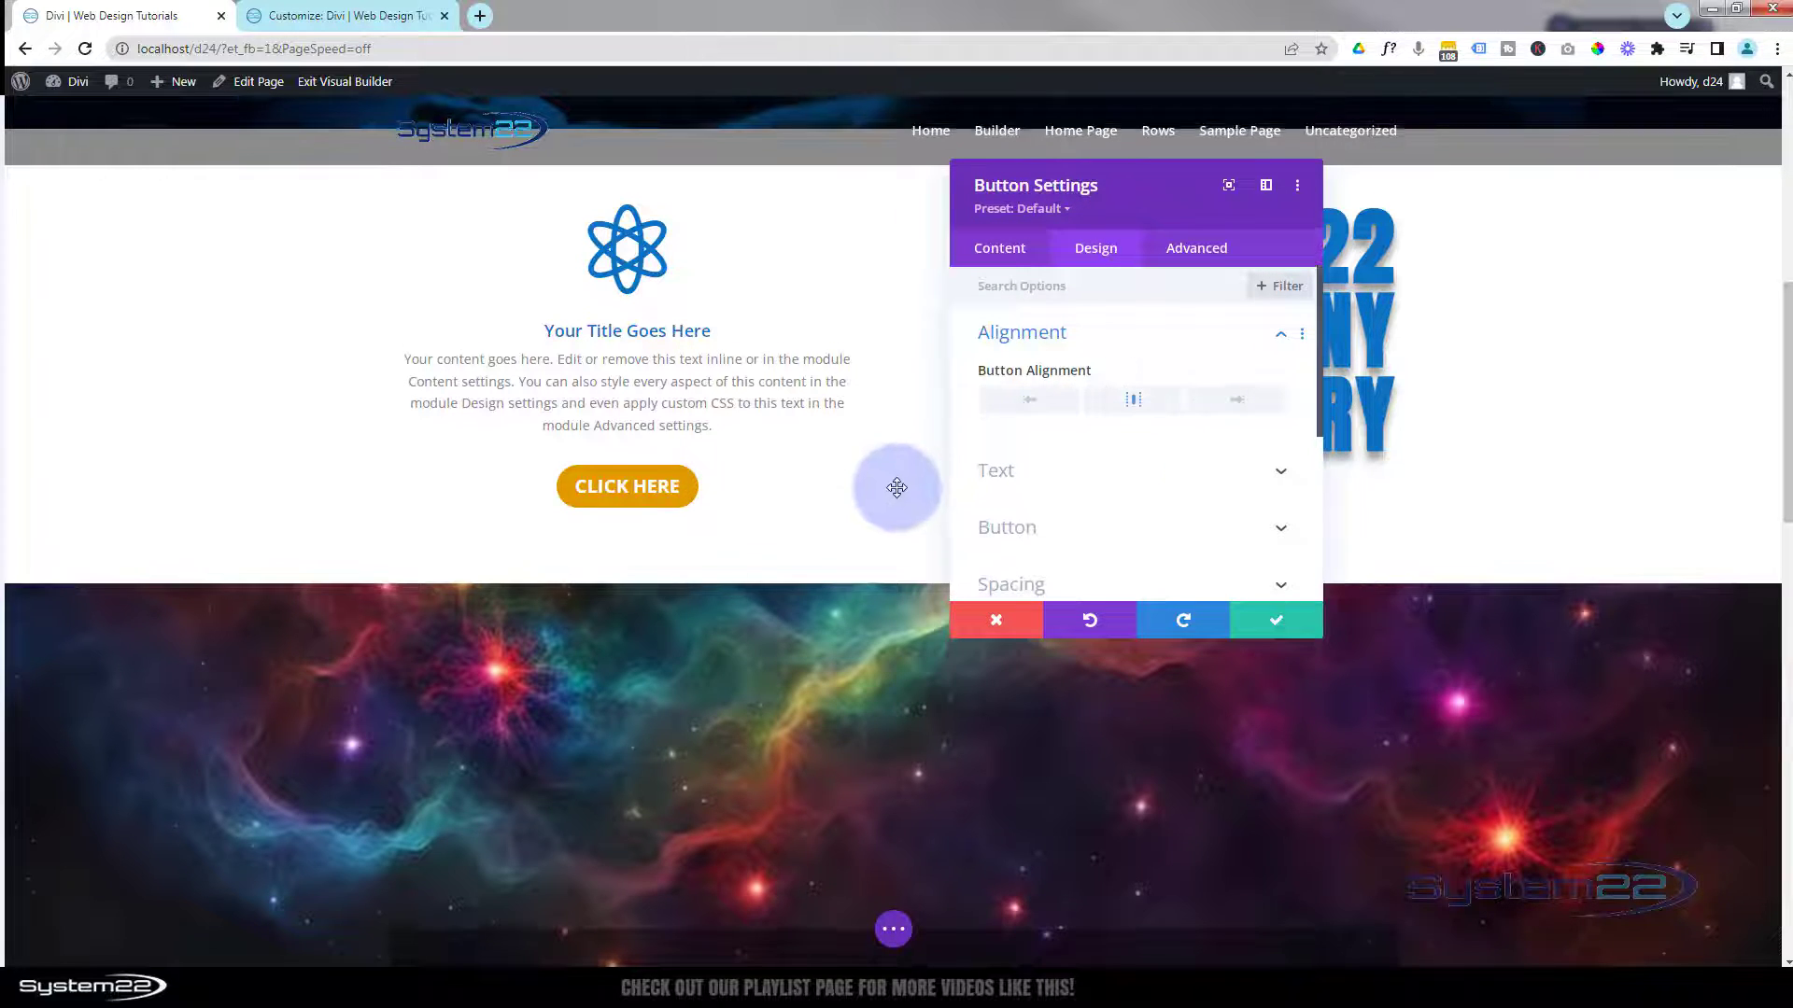
scroll(896, 486, down, 13)
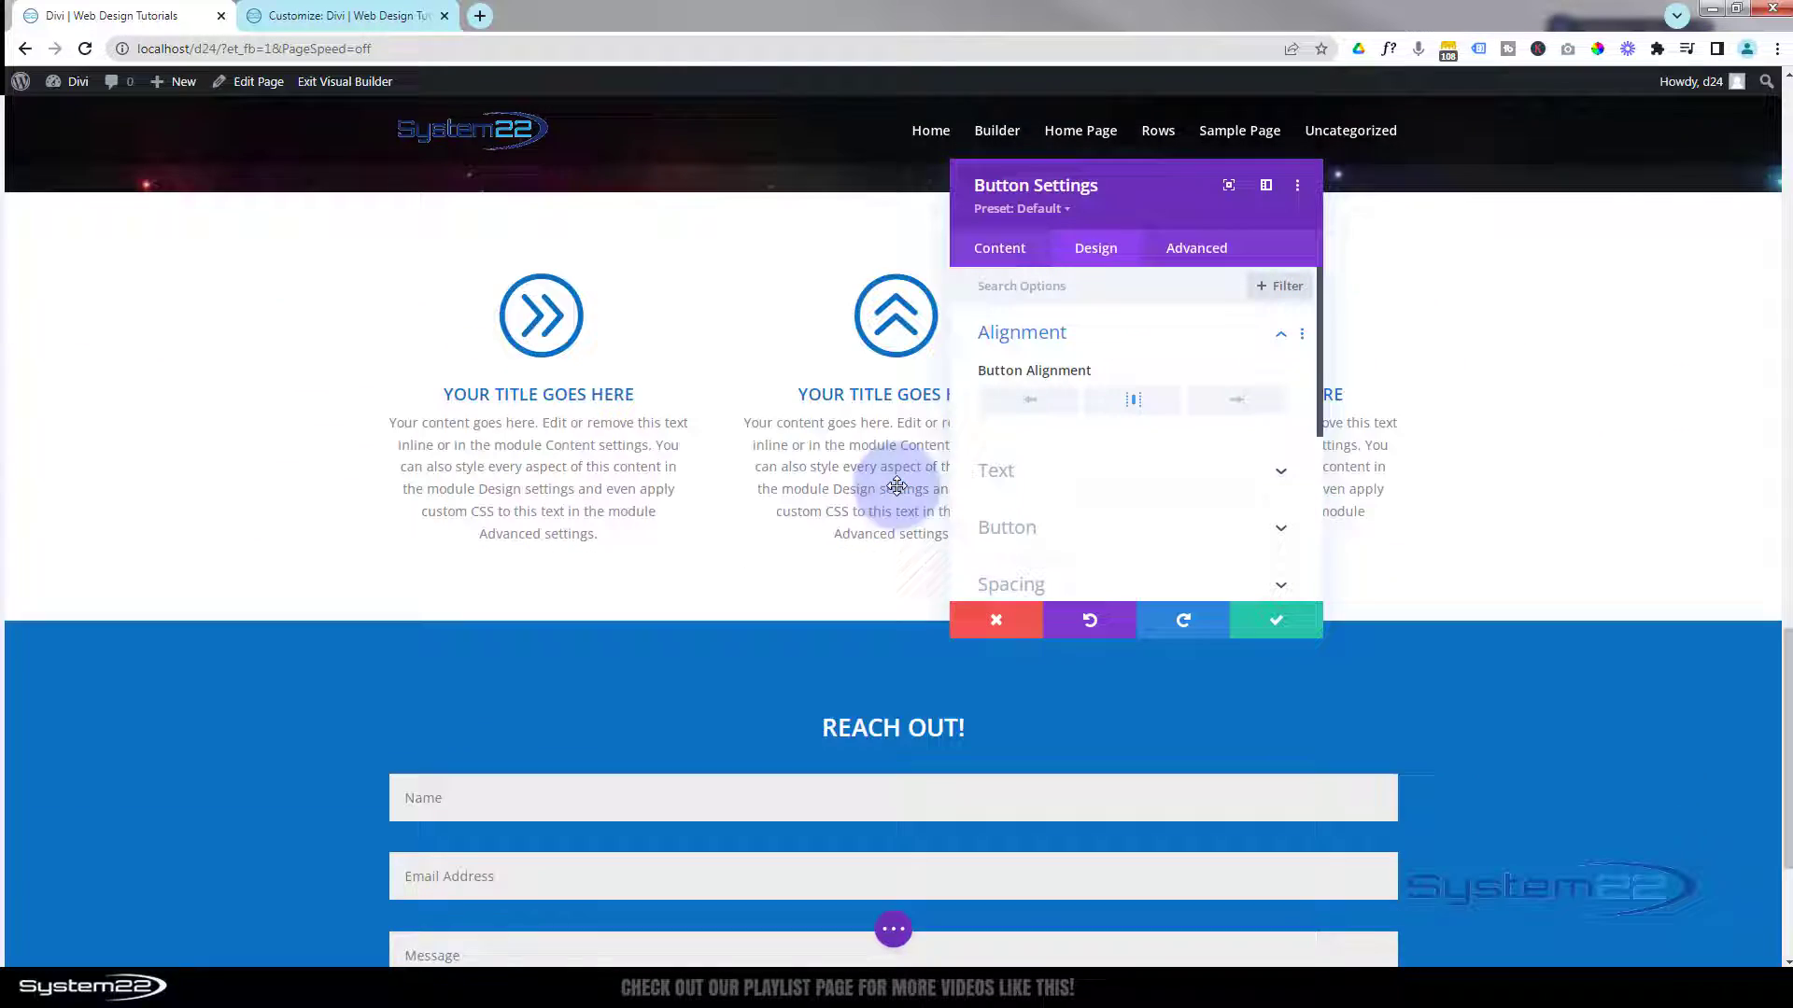
scroll(896, 486, down, 3)
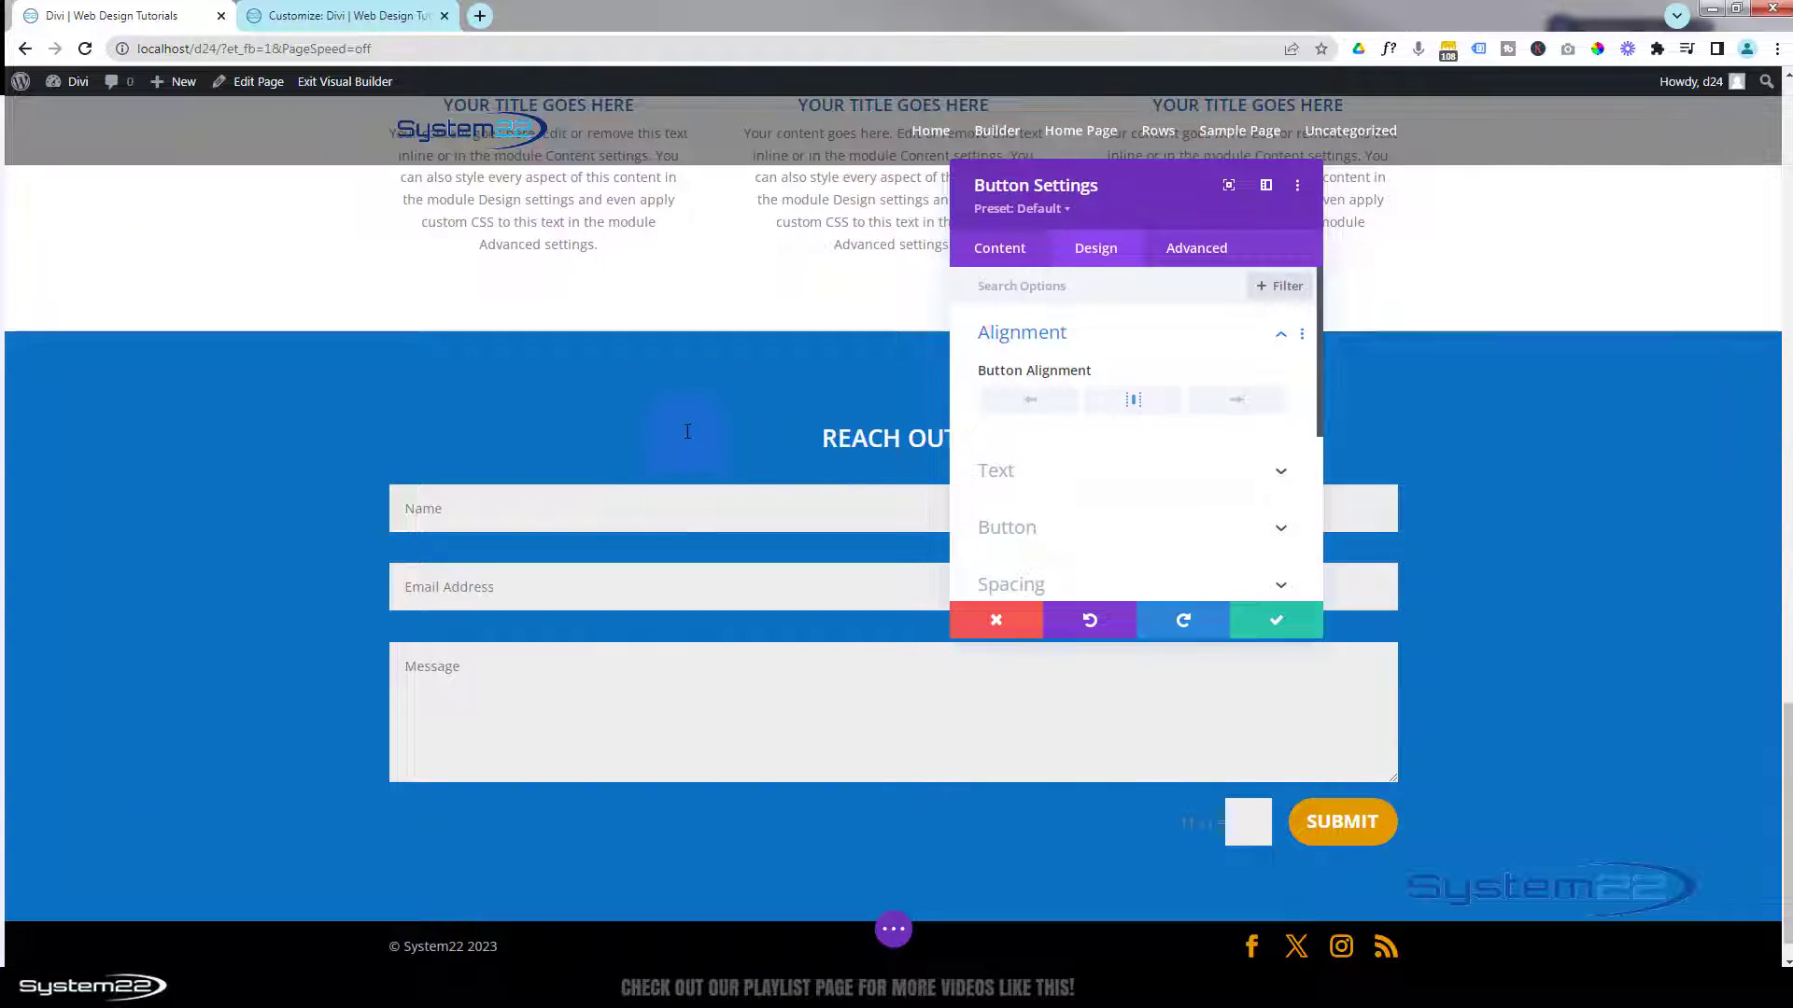
scroll(687, 432, up, 13)
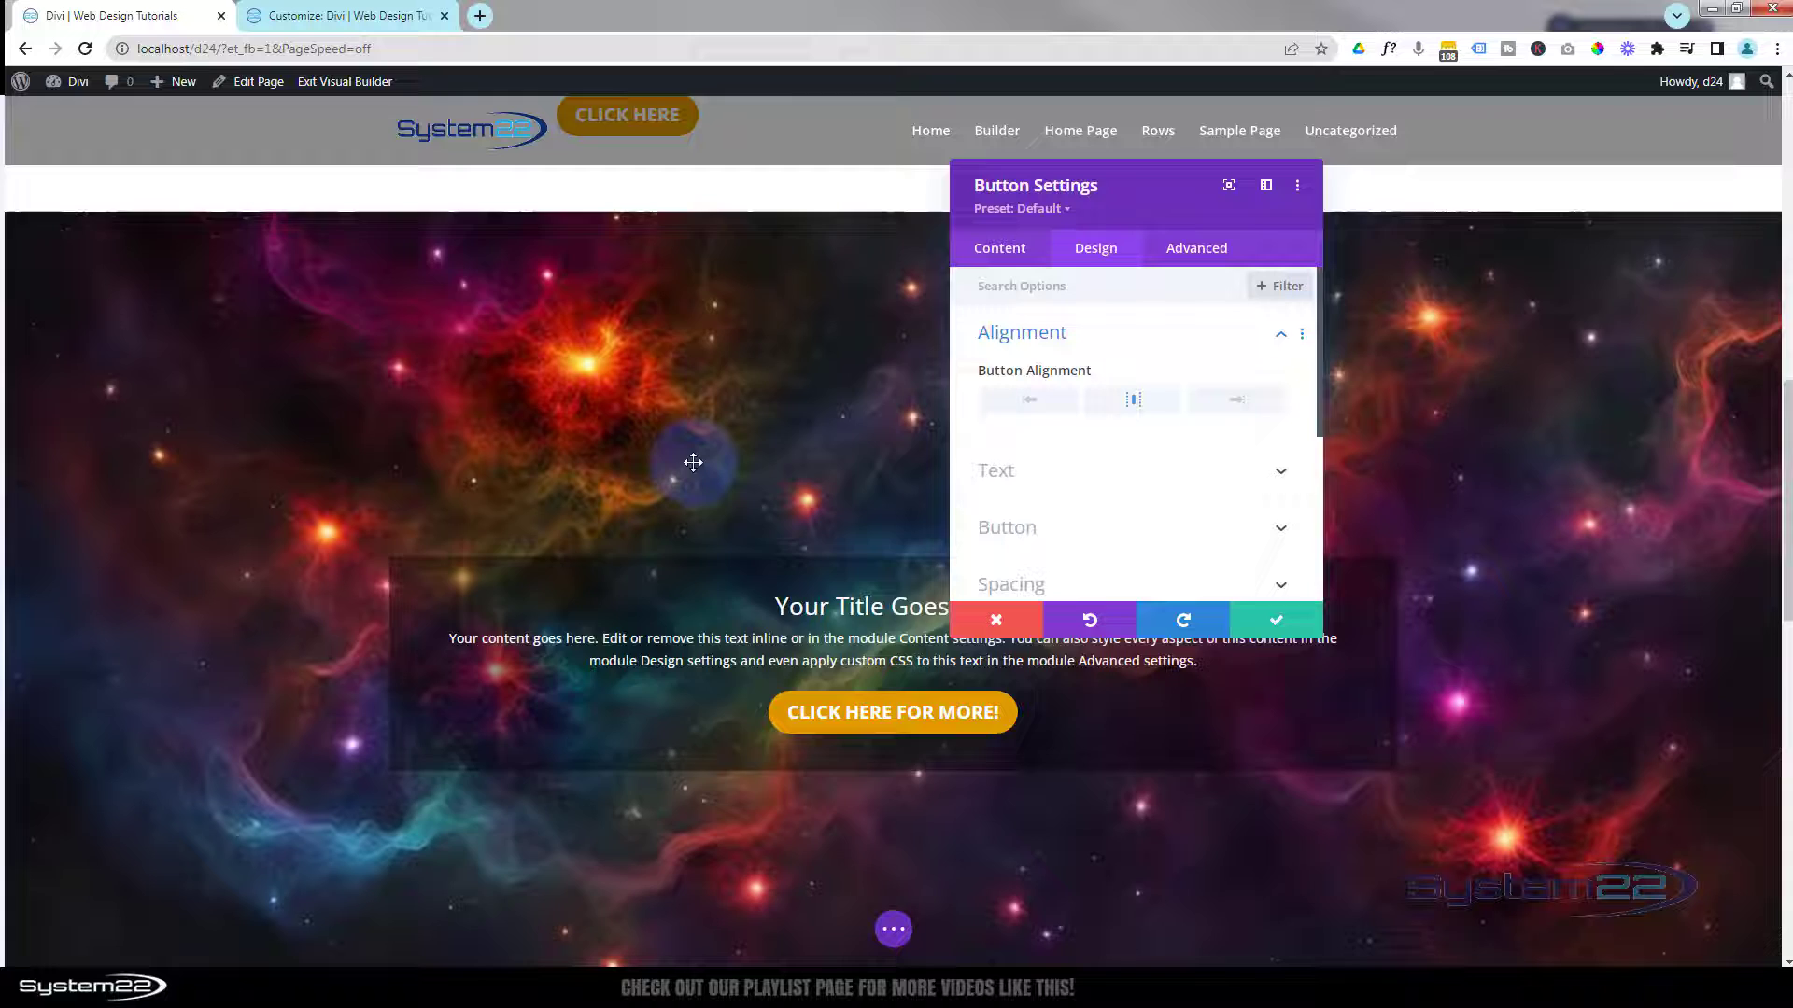
scroll(693, 462, up, 6)
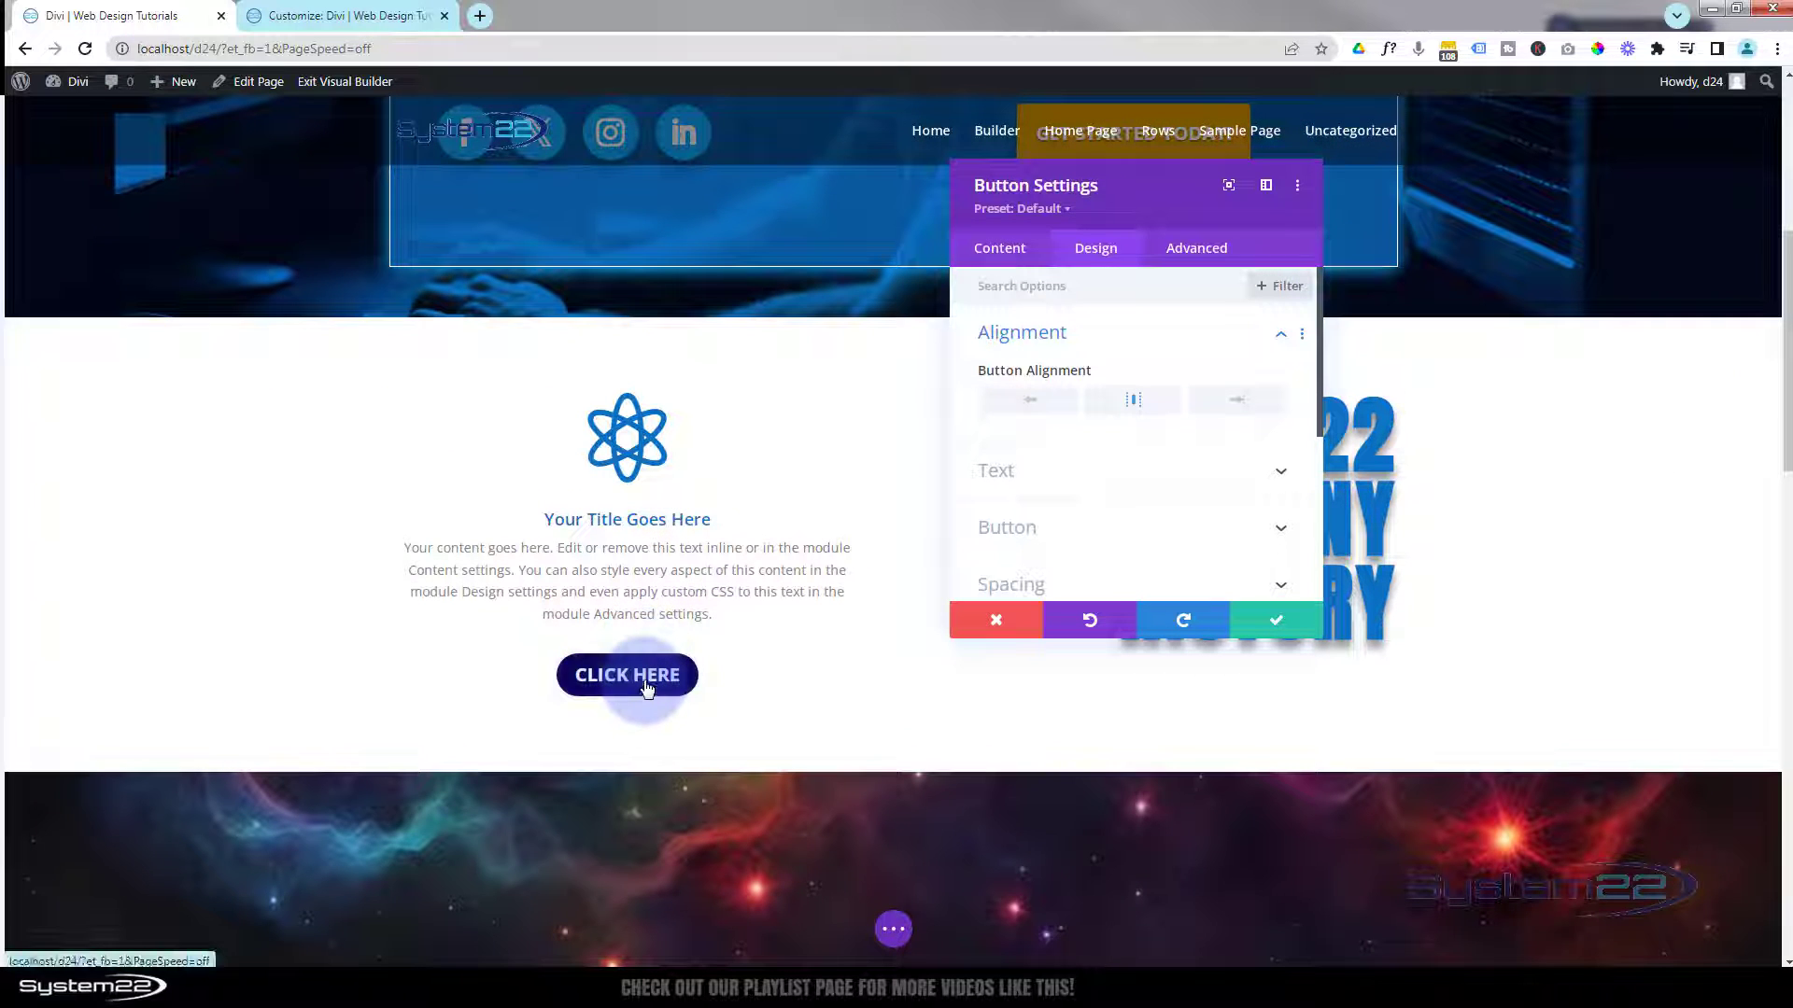
scroll(668, 641, down, 7)
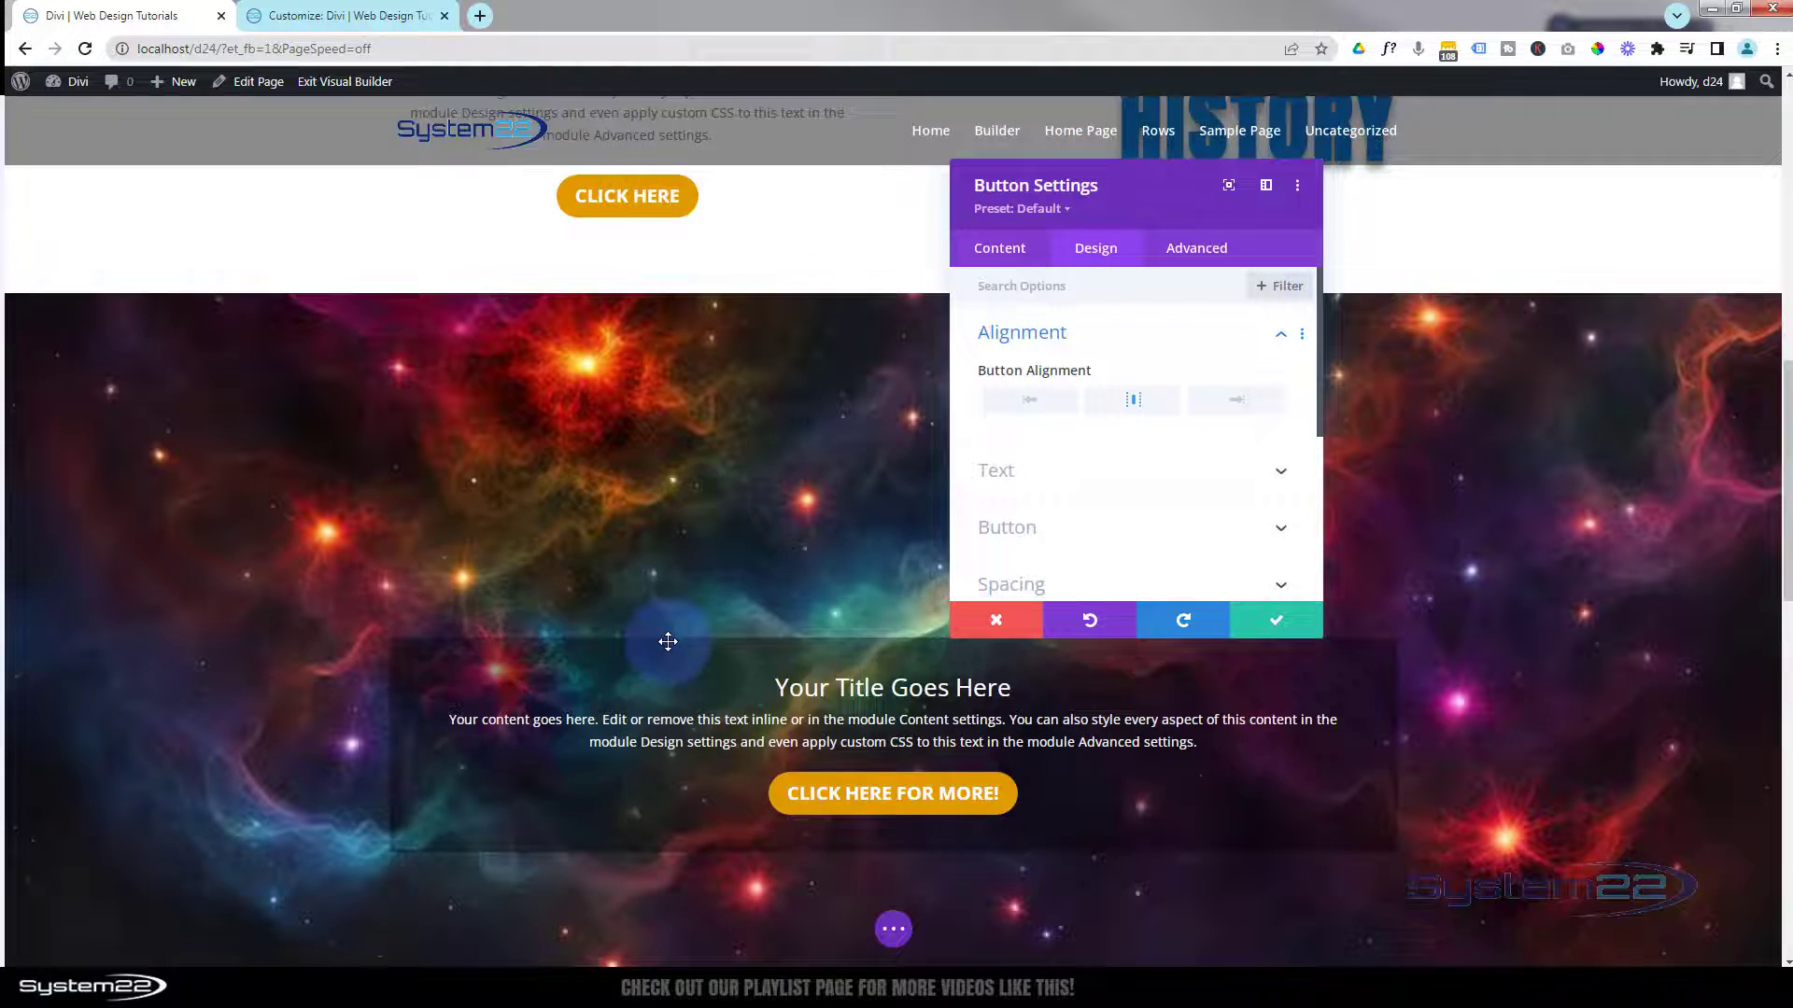
scroll(668, 641, down, 2)
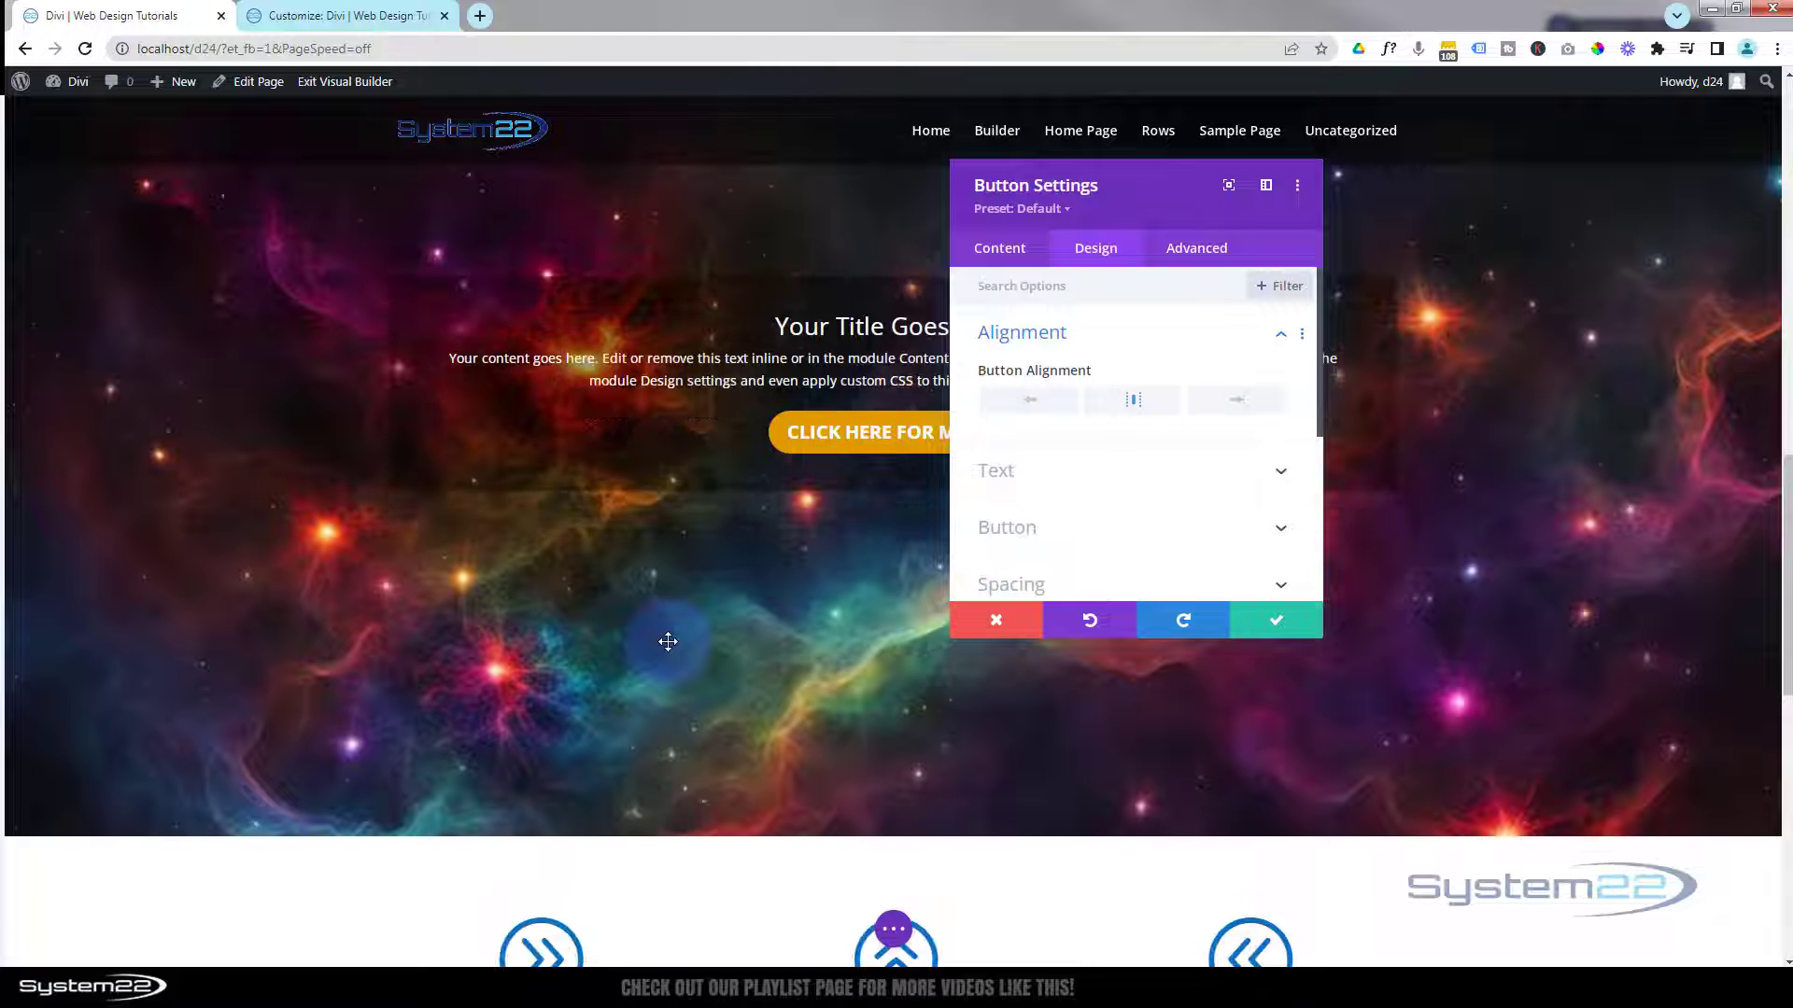
scroll(667, 641, down, 8)
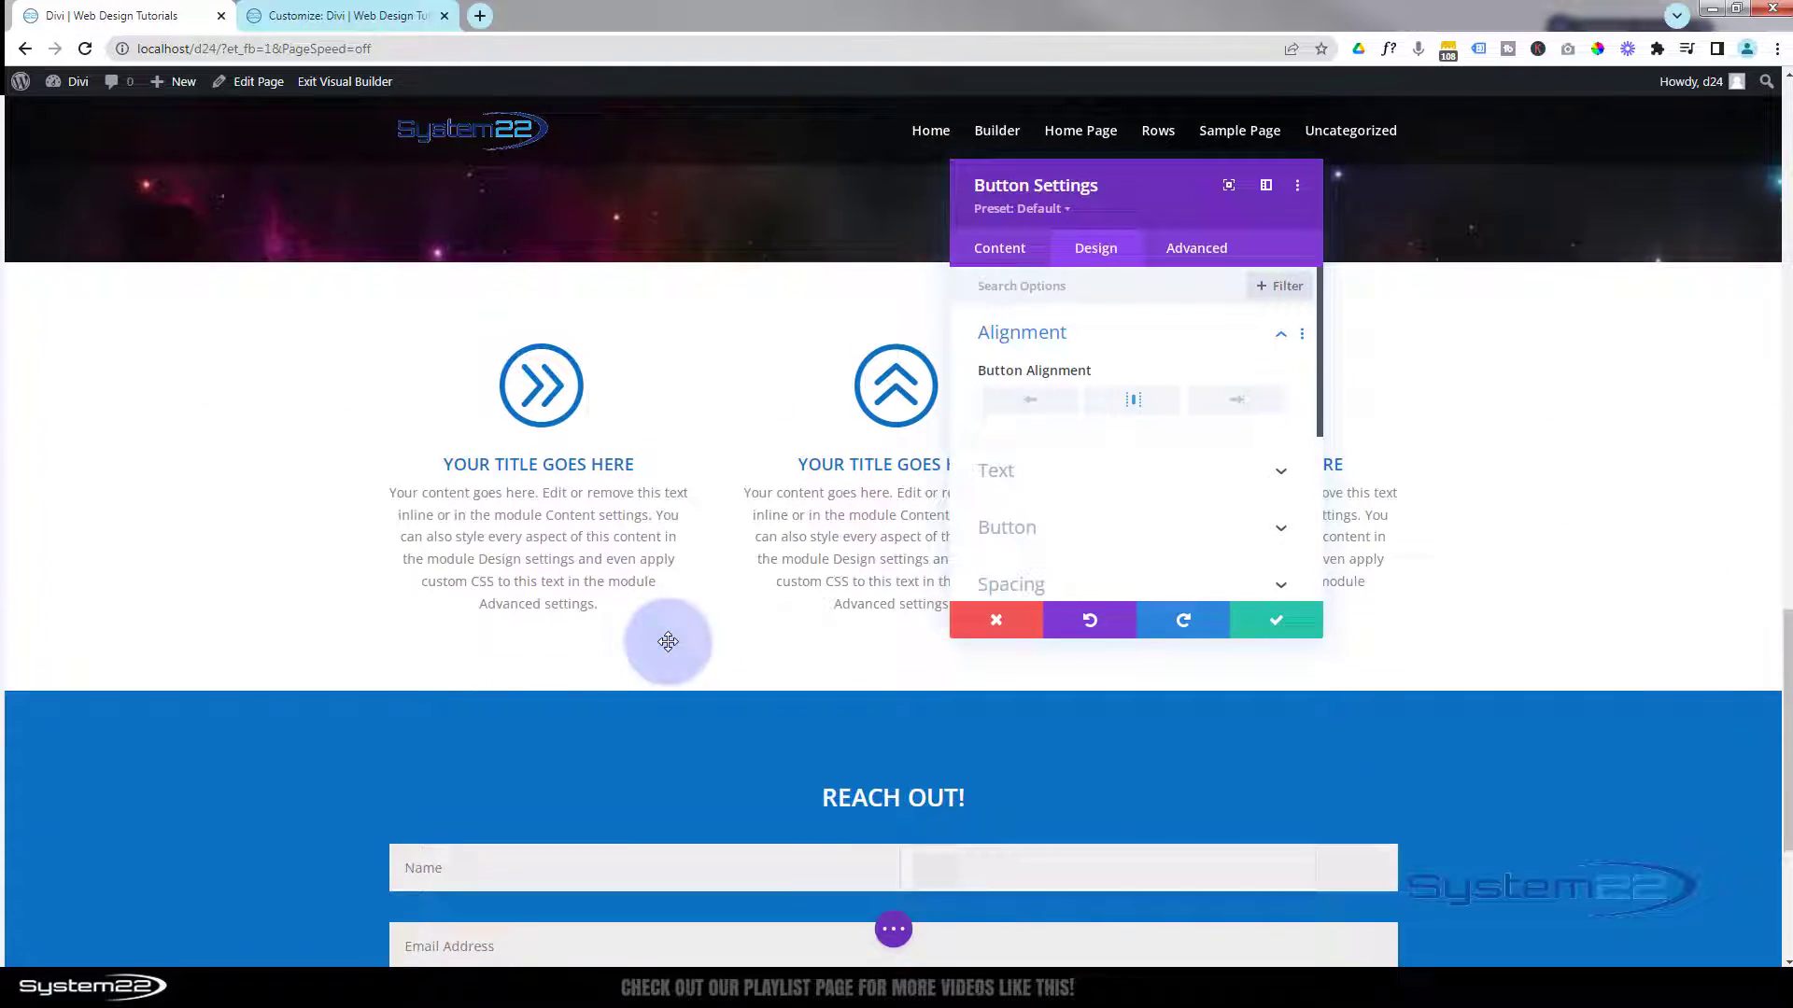
scroll(667, 641, down, 2)
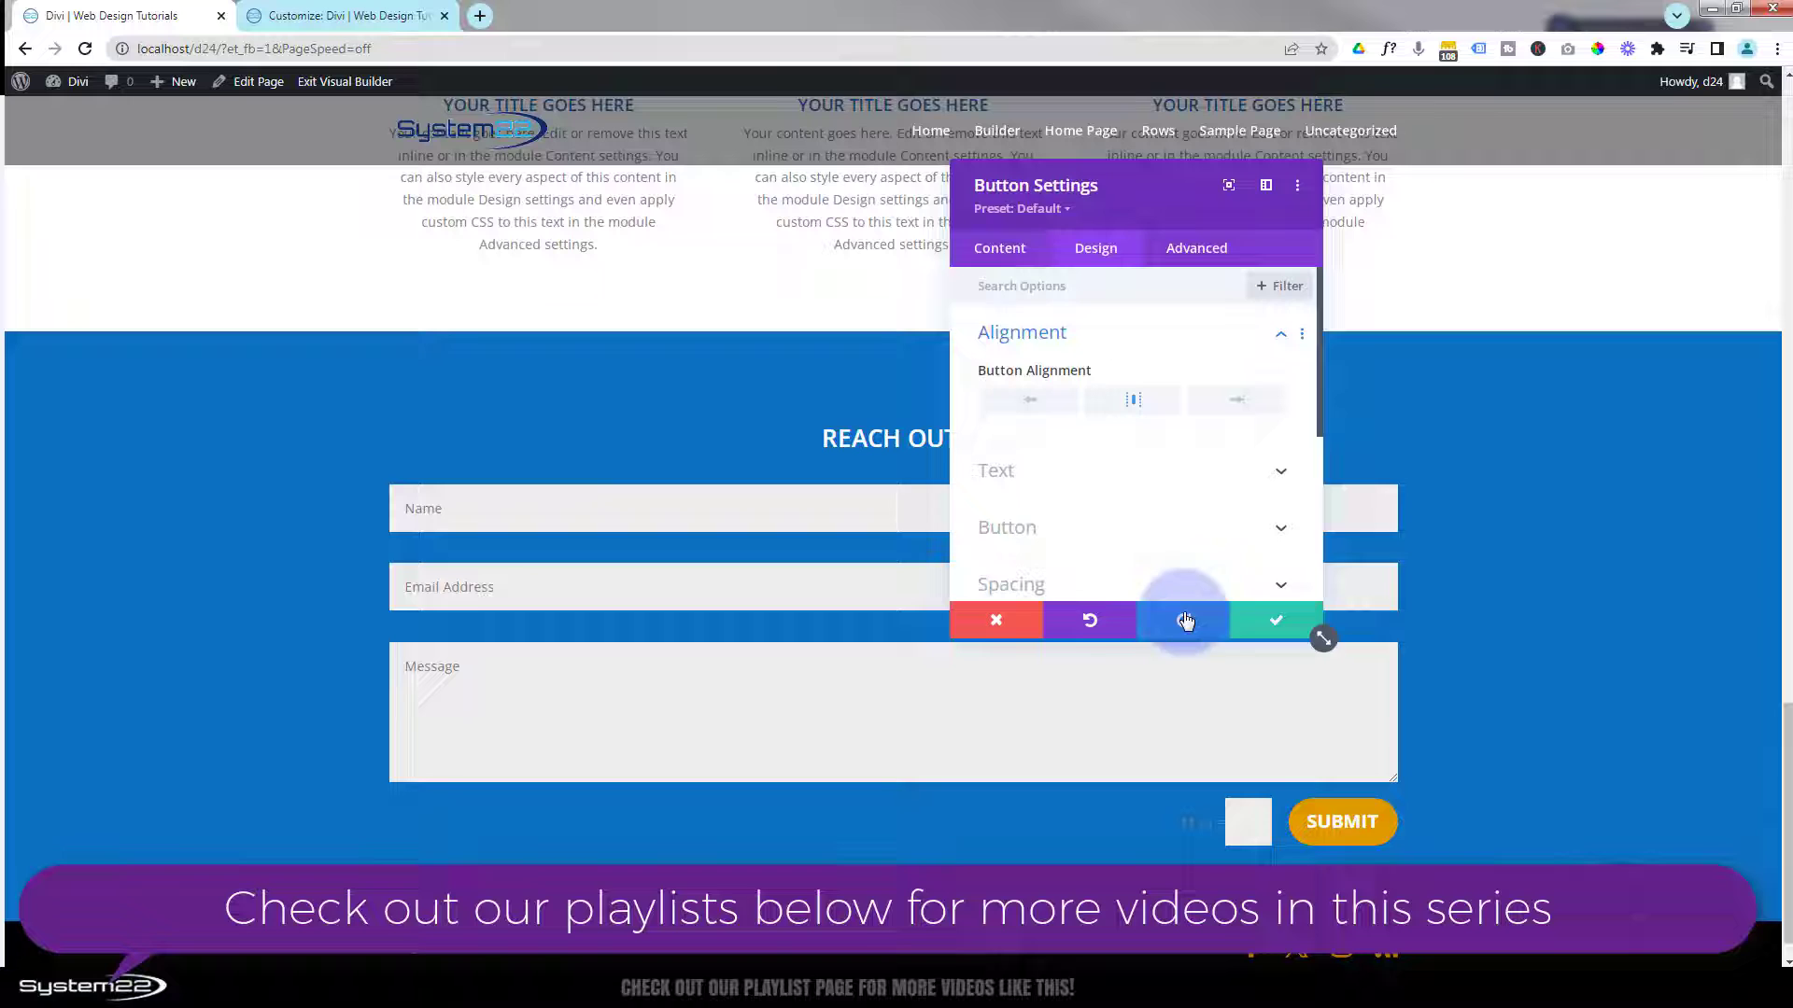
- Save the new button's settings and scroll down to the blue REACH OUT! contact section
click(1275, 619)
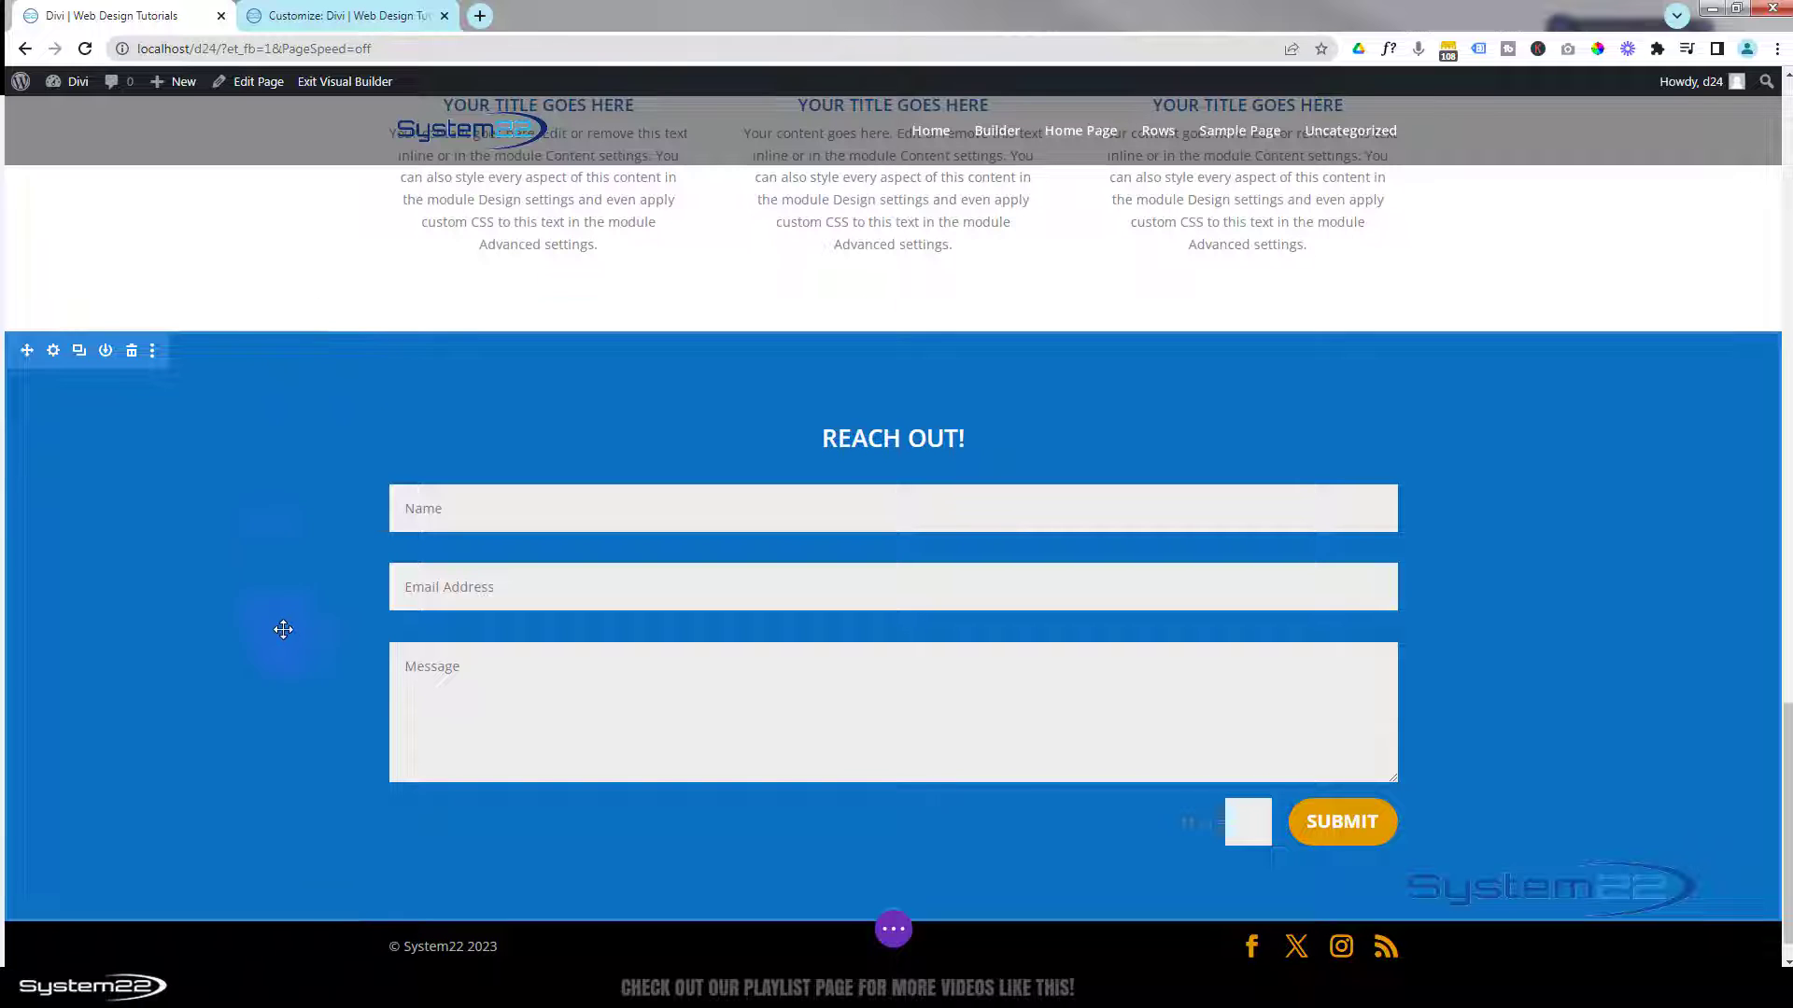
scroll(283, 621, down, 1)
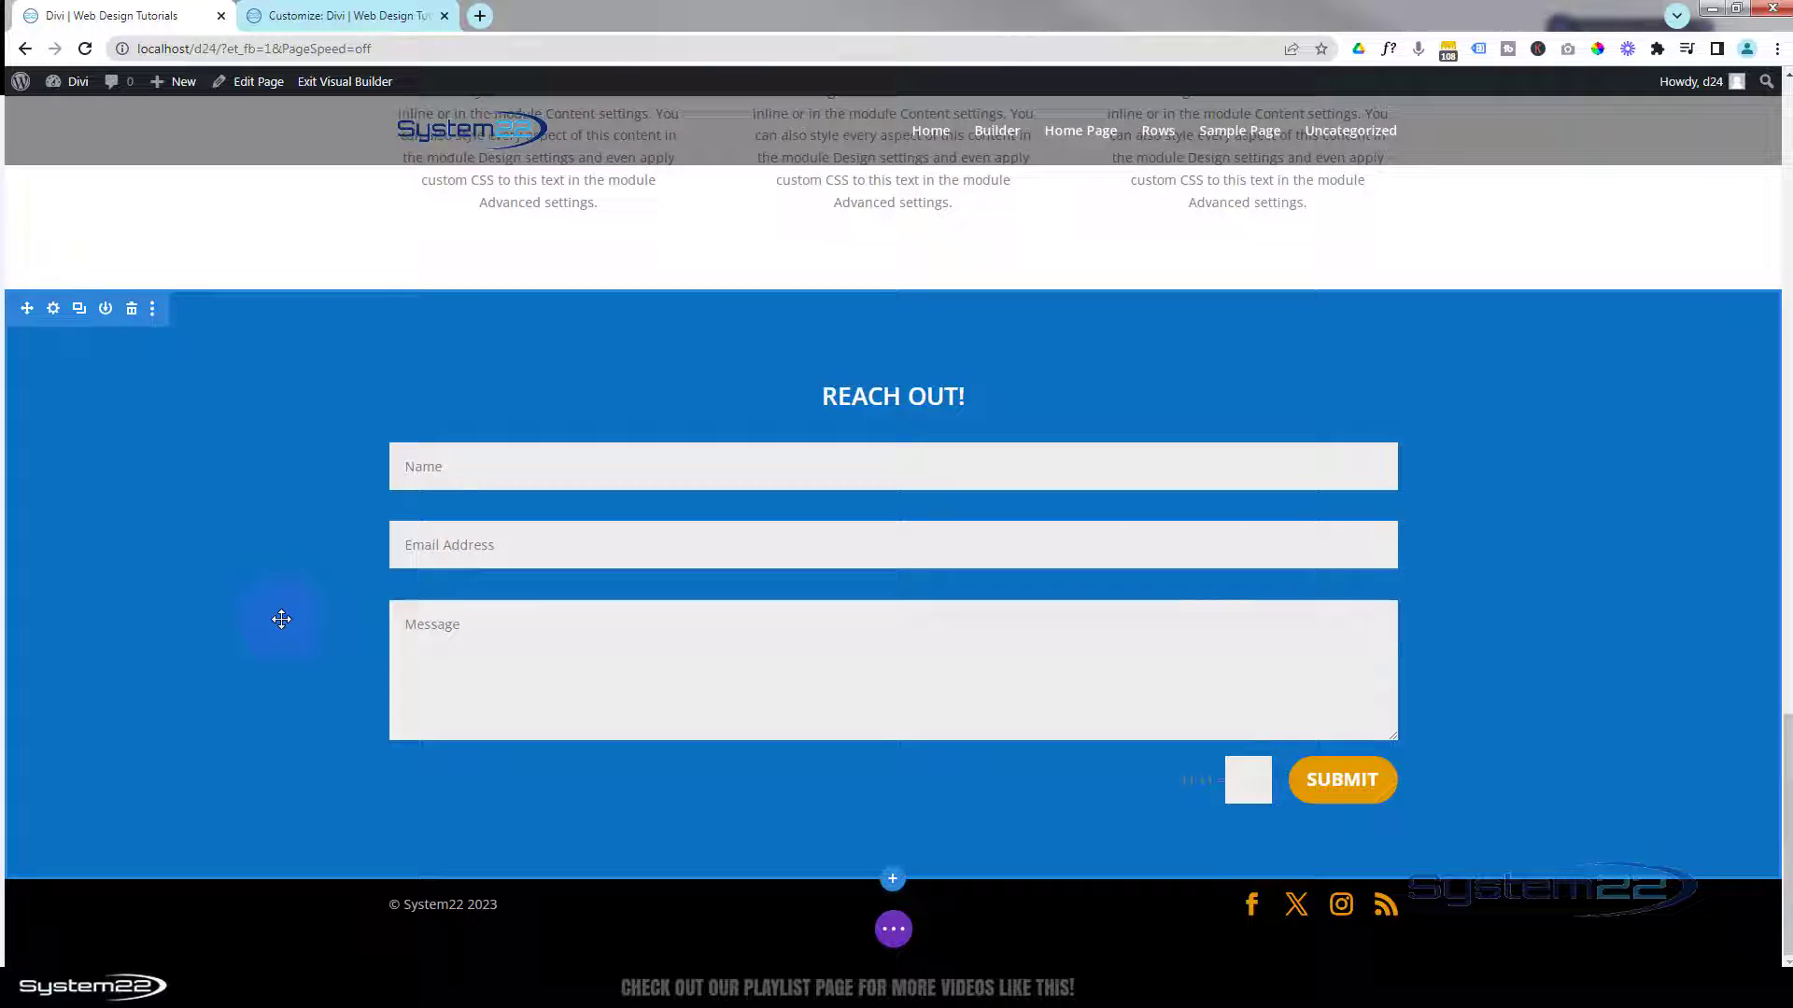
scroll(266, 596, up, 2)
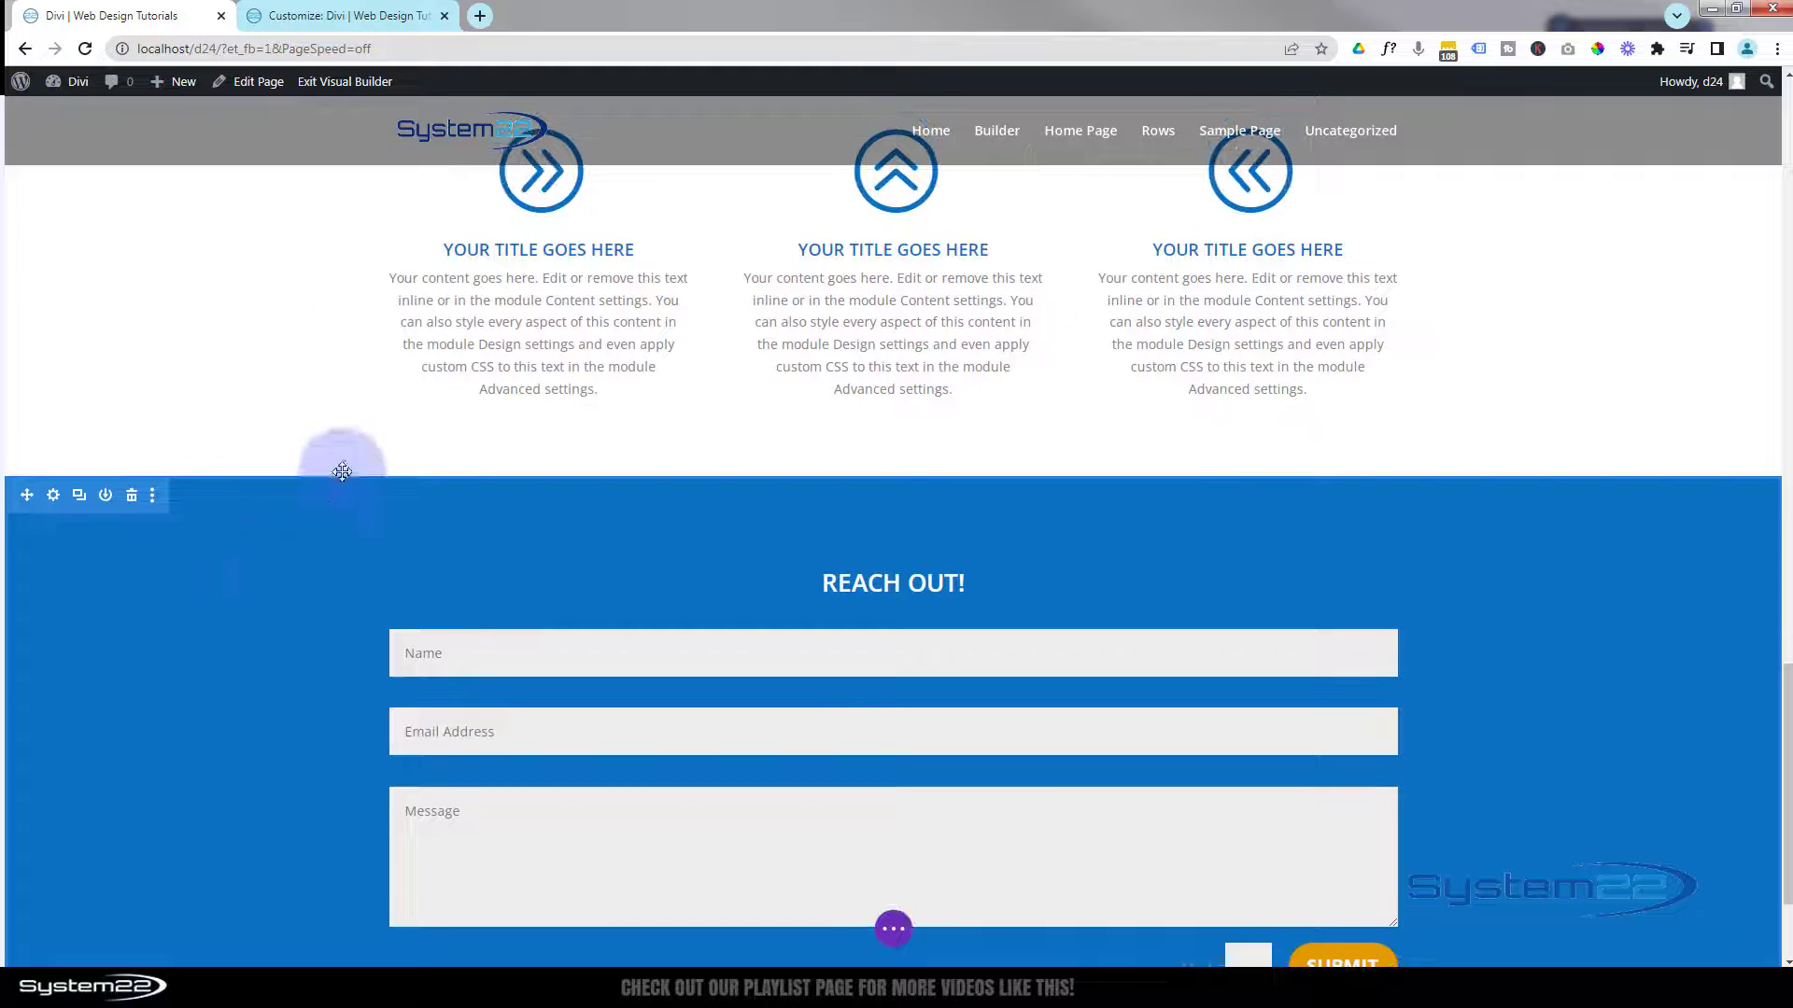
scroll(341, 500, down, 2)
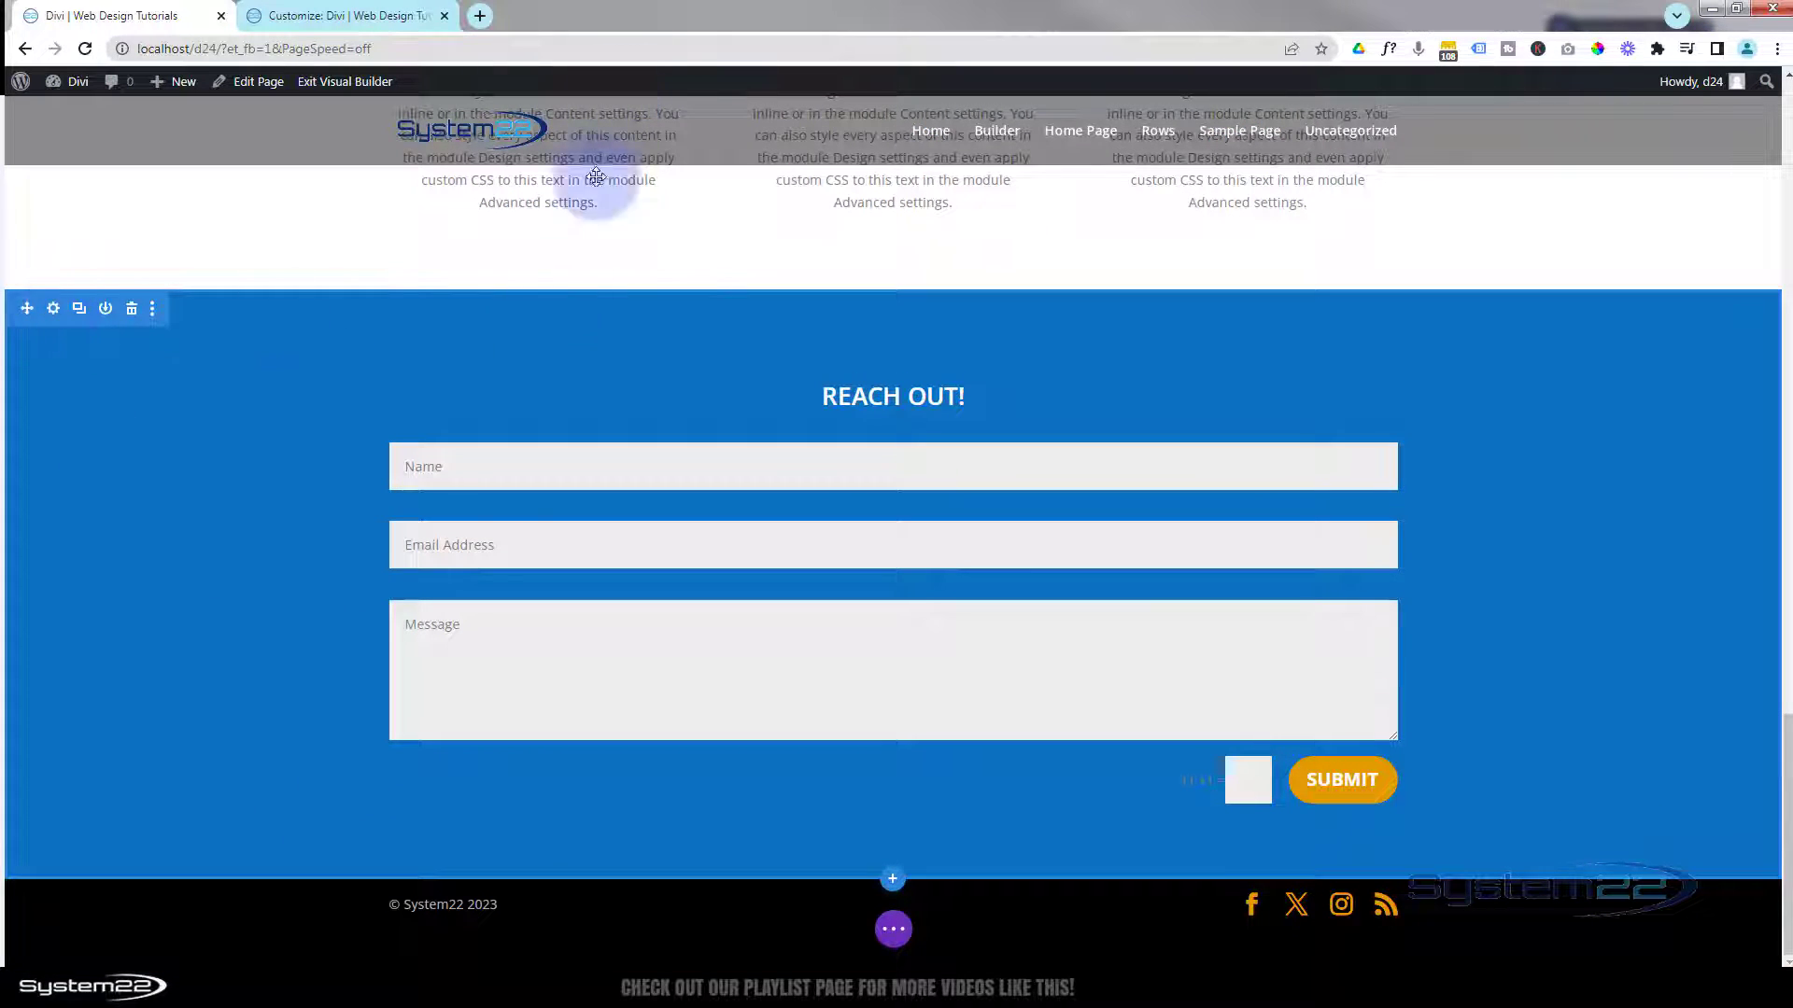
- Enter 'contact' as the REACH OUT! section's CSS ID under Advanced > CSS ID & Classes and save
click(54, 312)
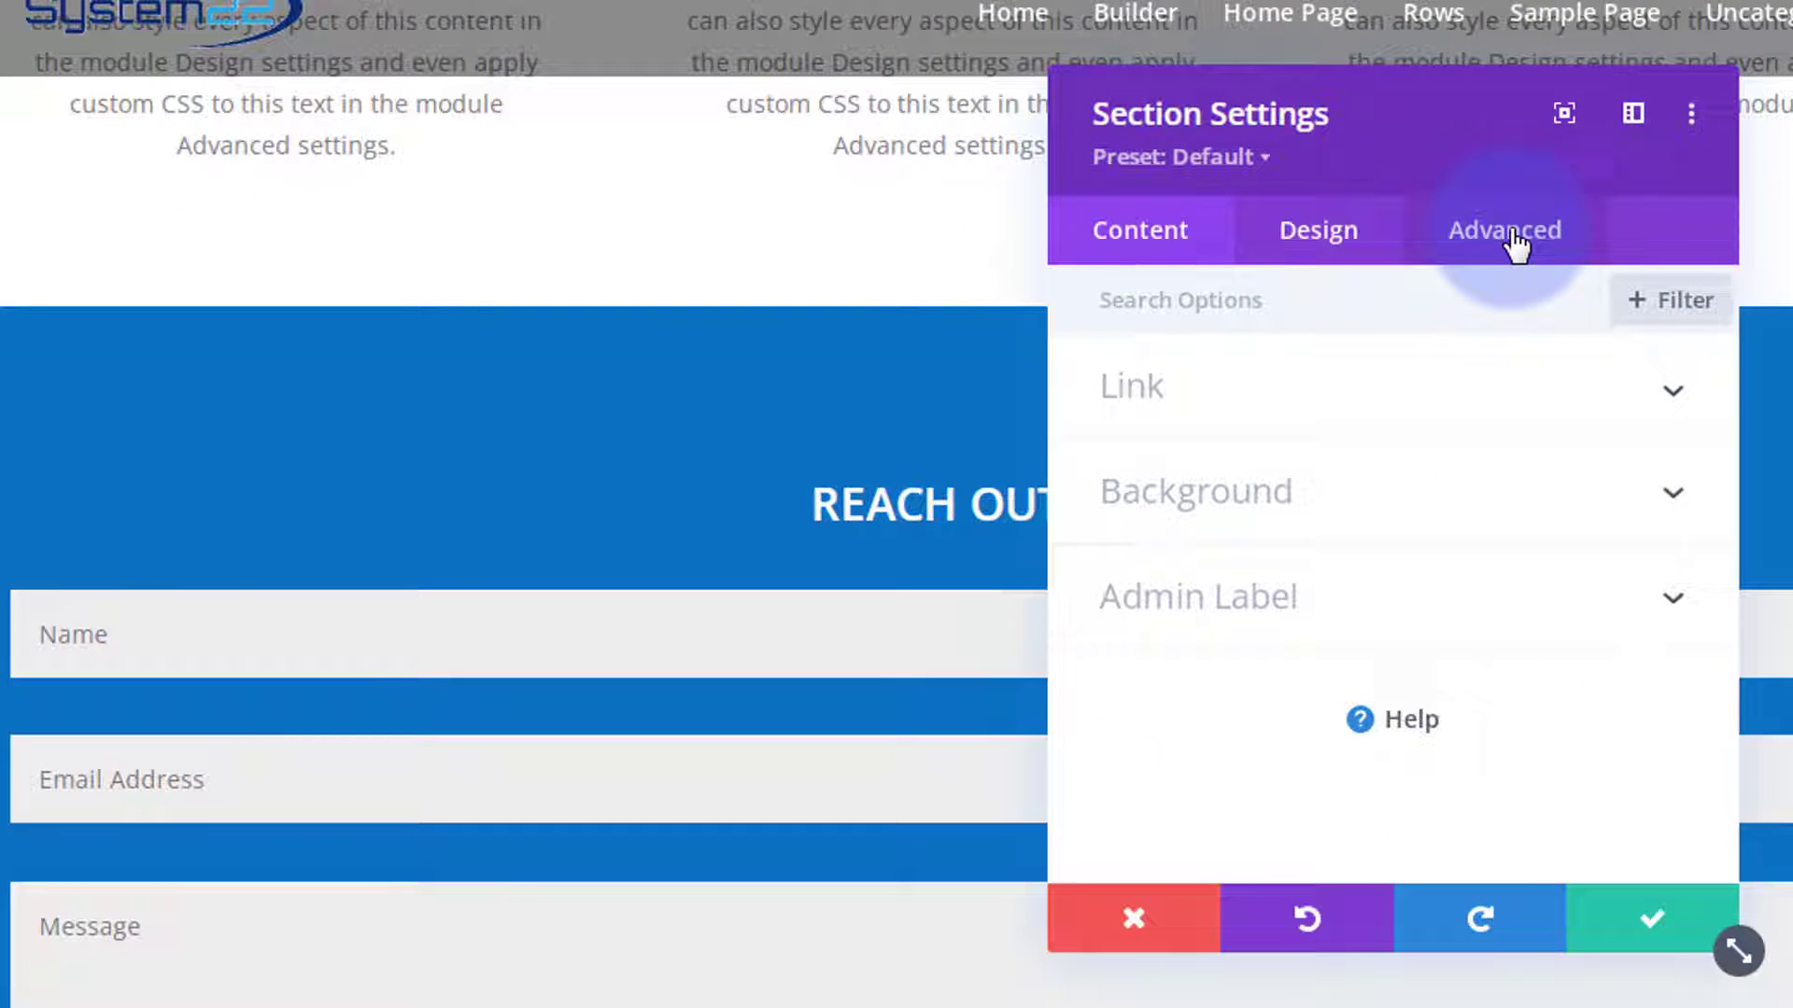
click(1510, 233)
click(1310, 239)
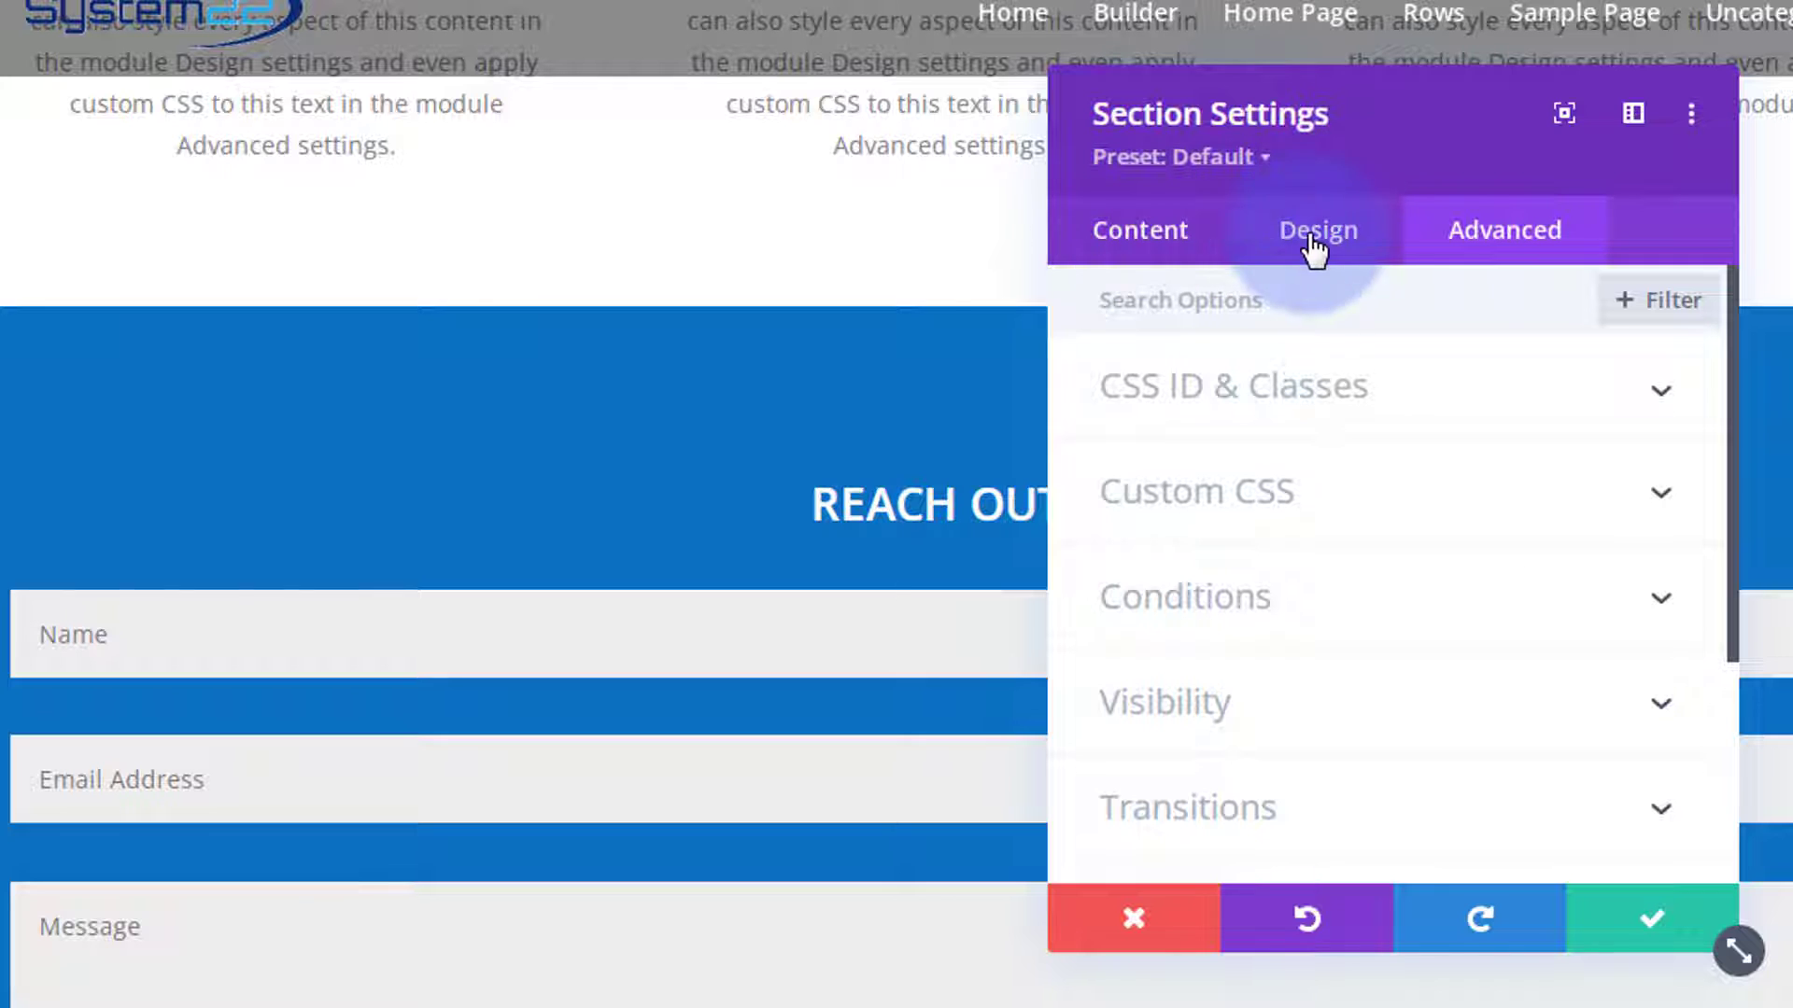
click(1496, 240)
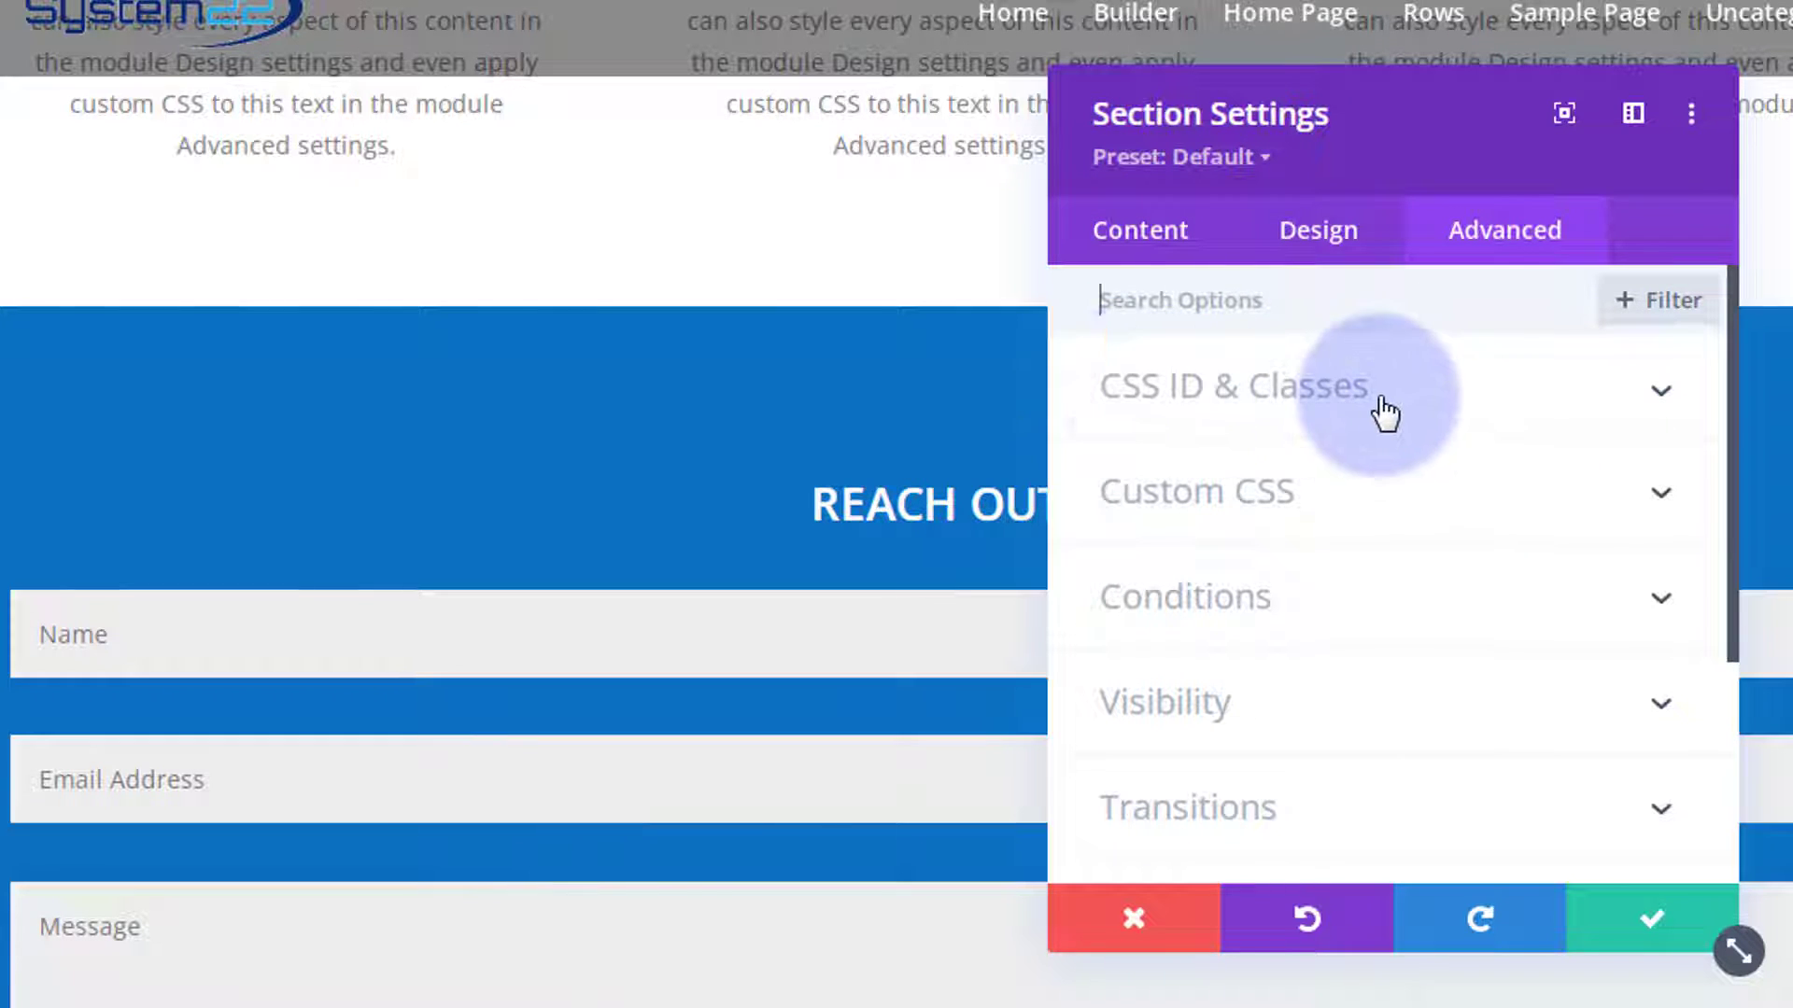
click(1448, 401)
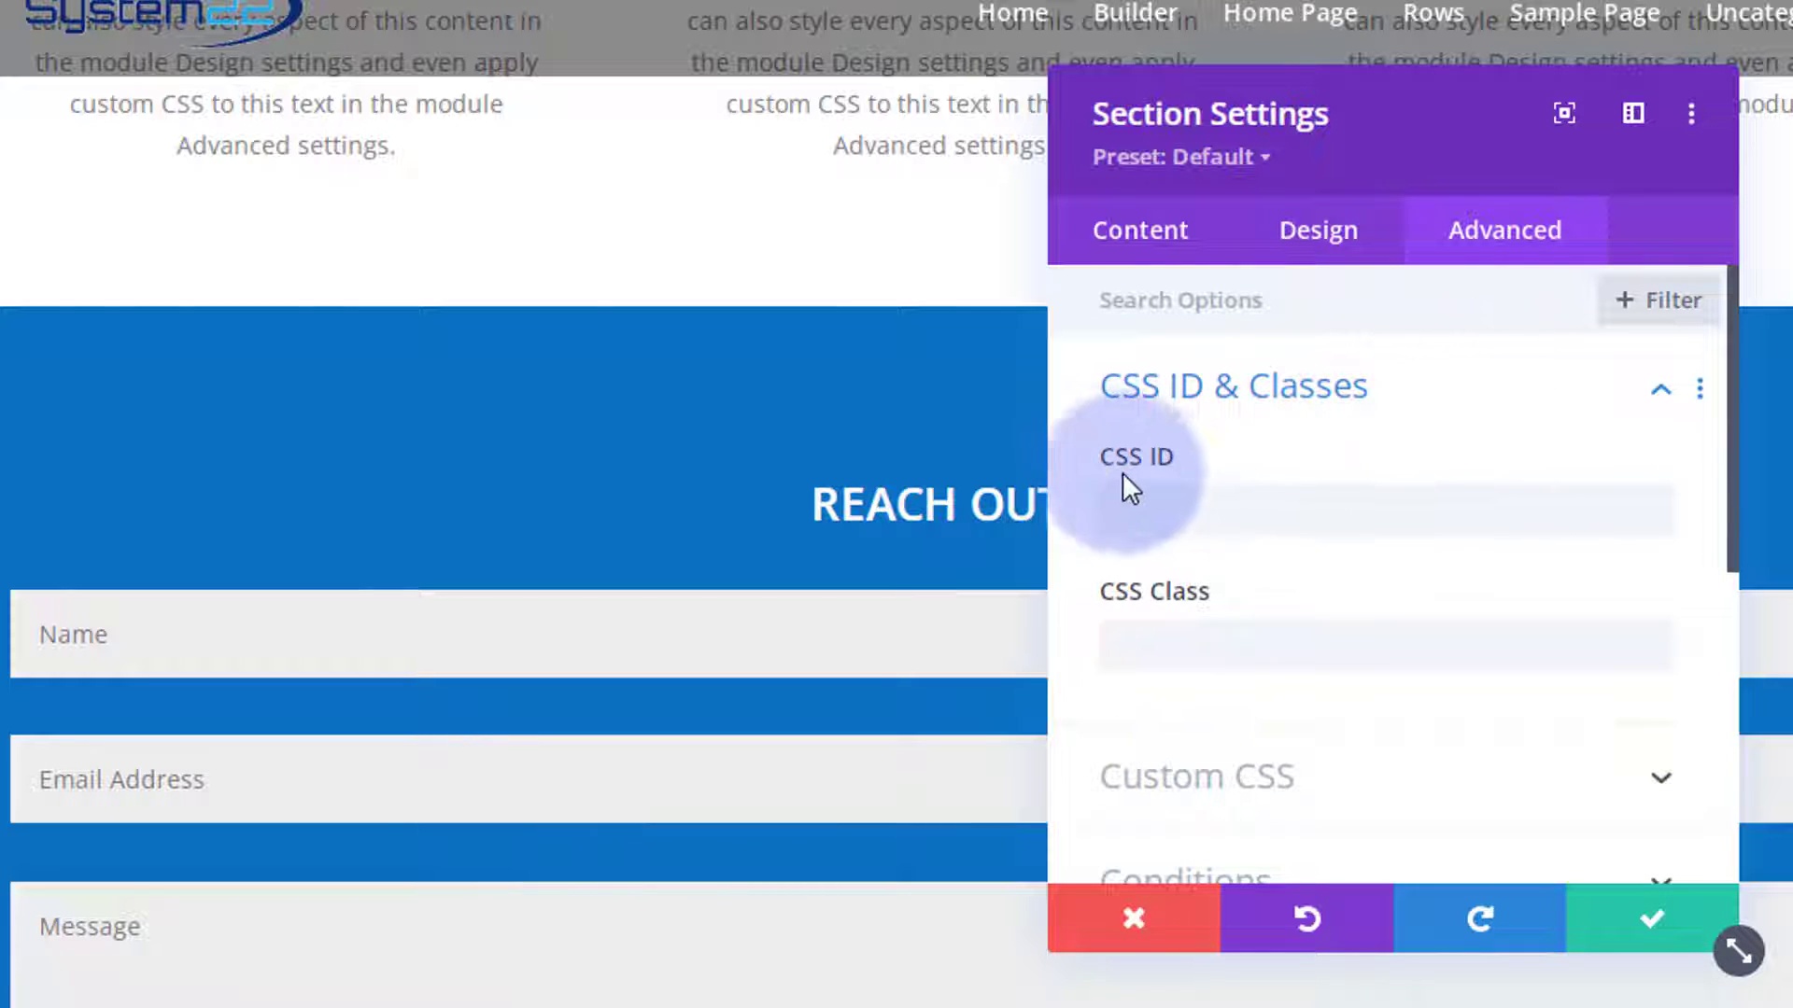
mouse_move(1103, 459)
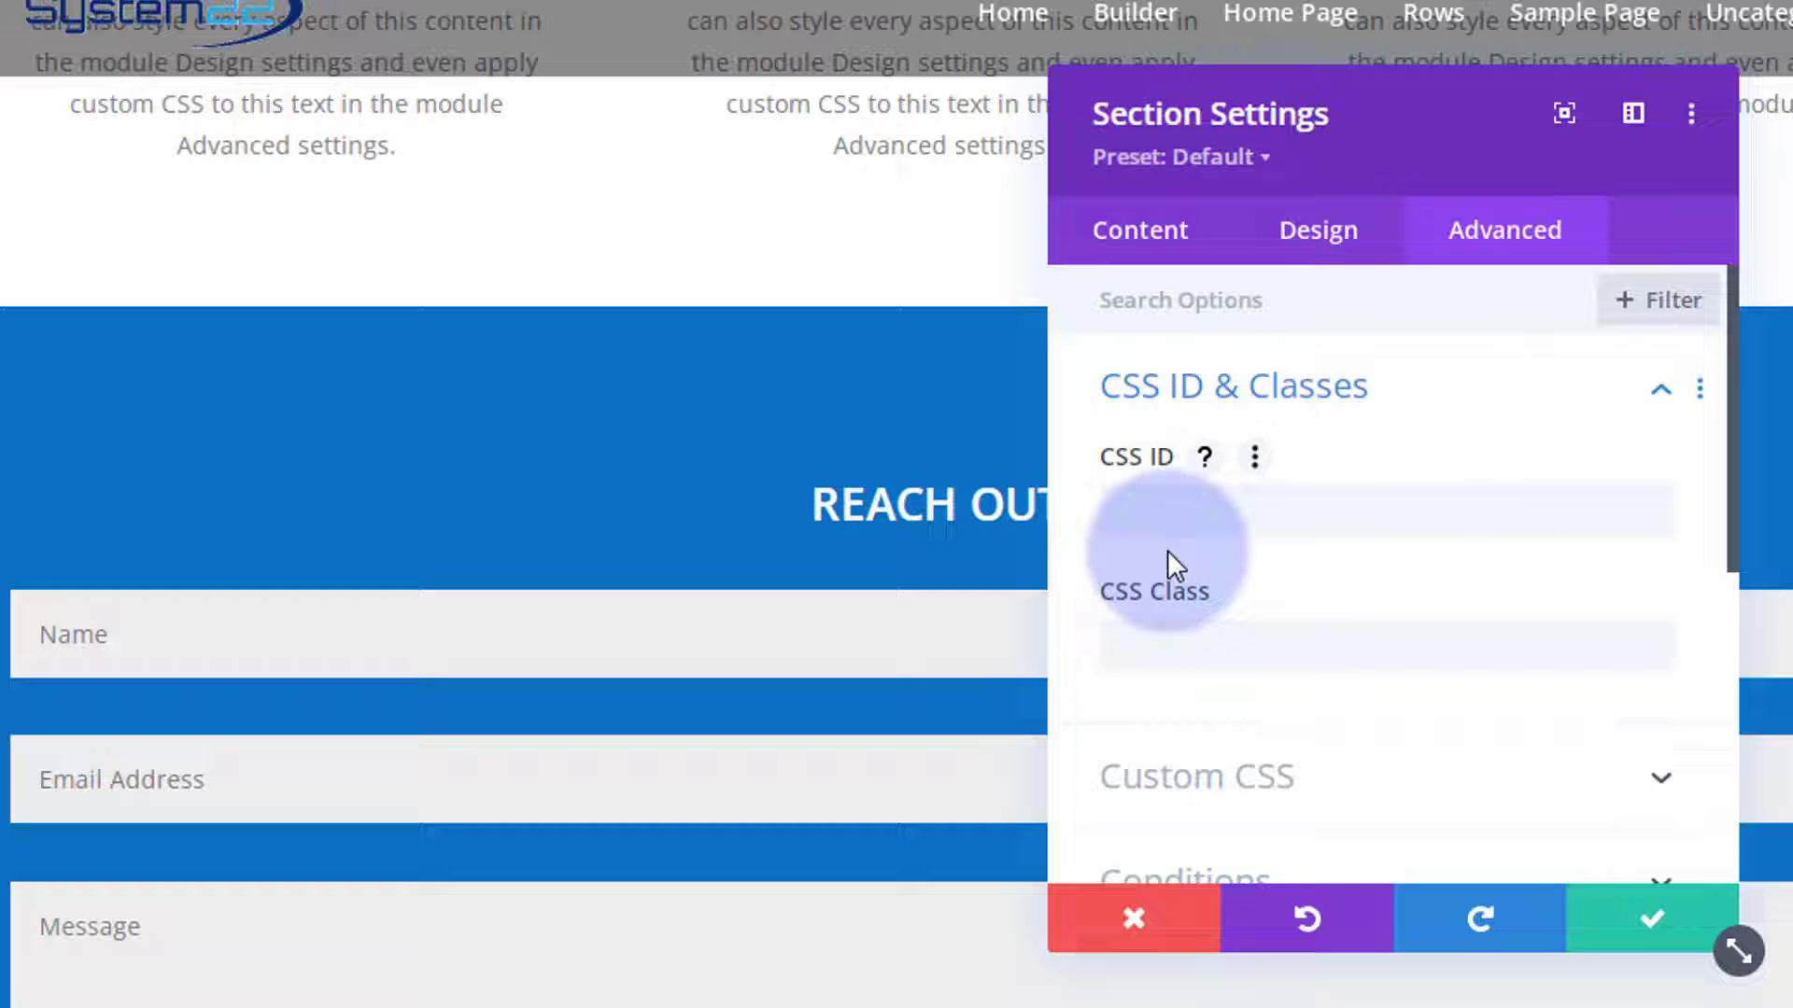
mouse_move(1191, 590)
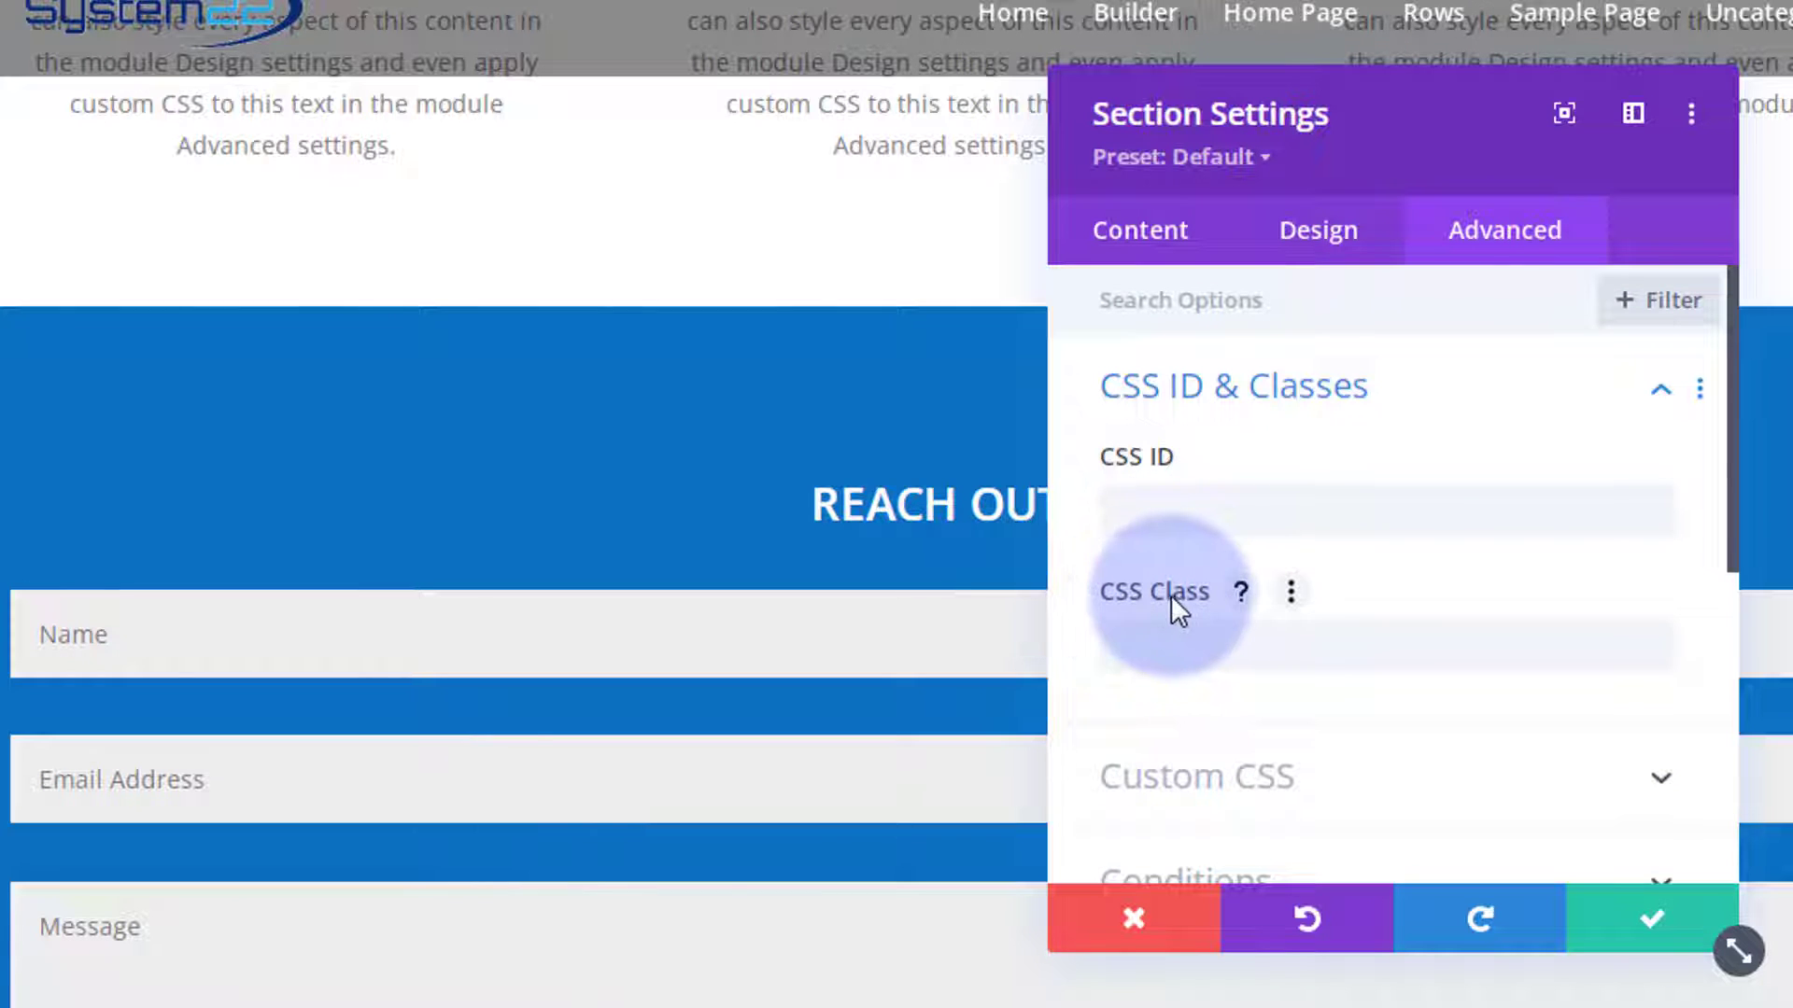
click(1130, 507)
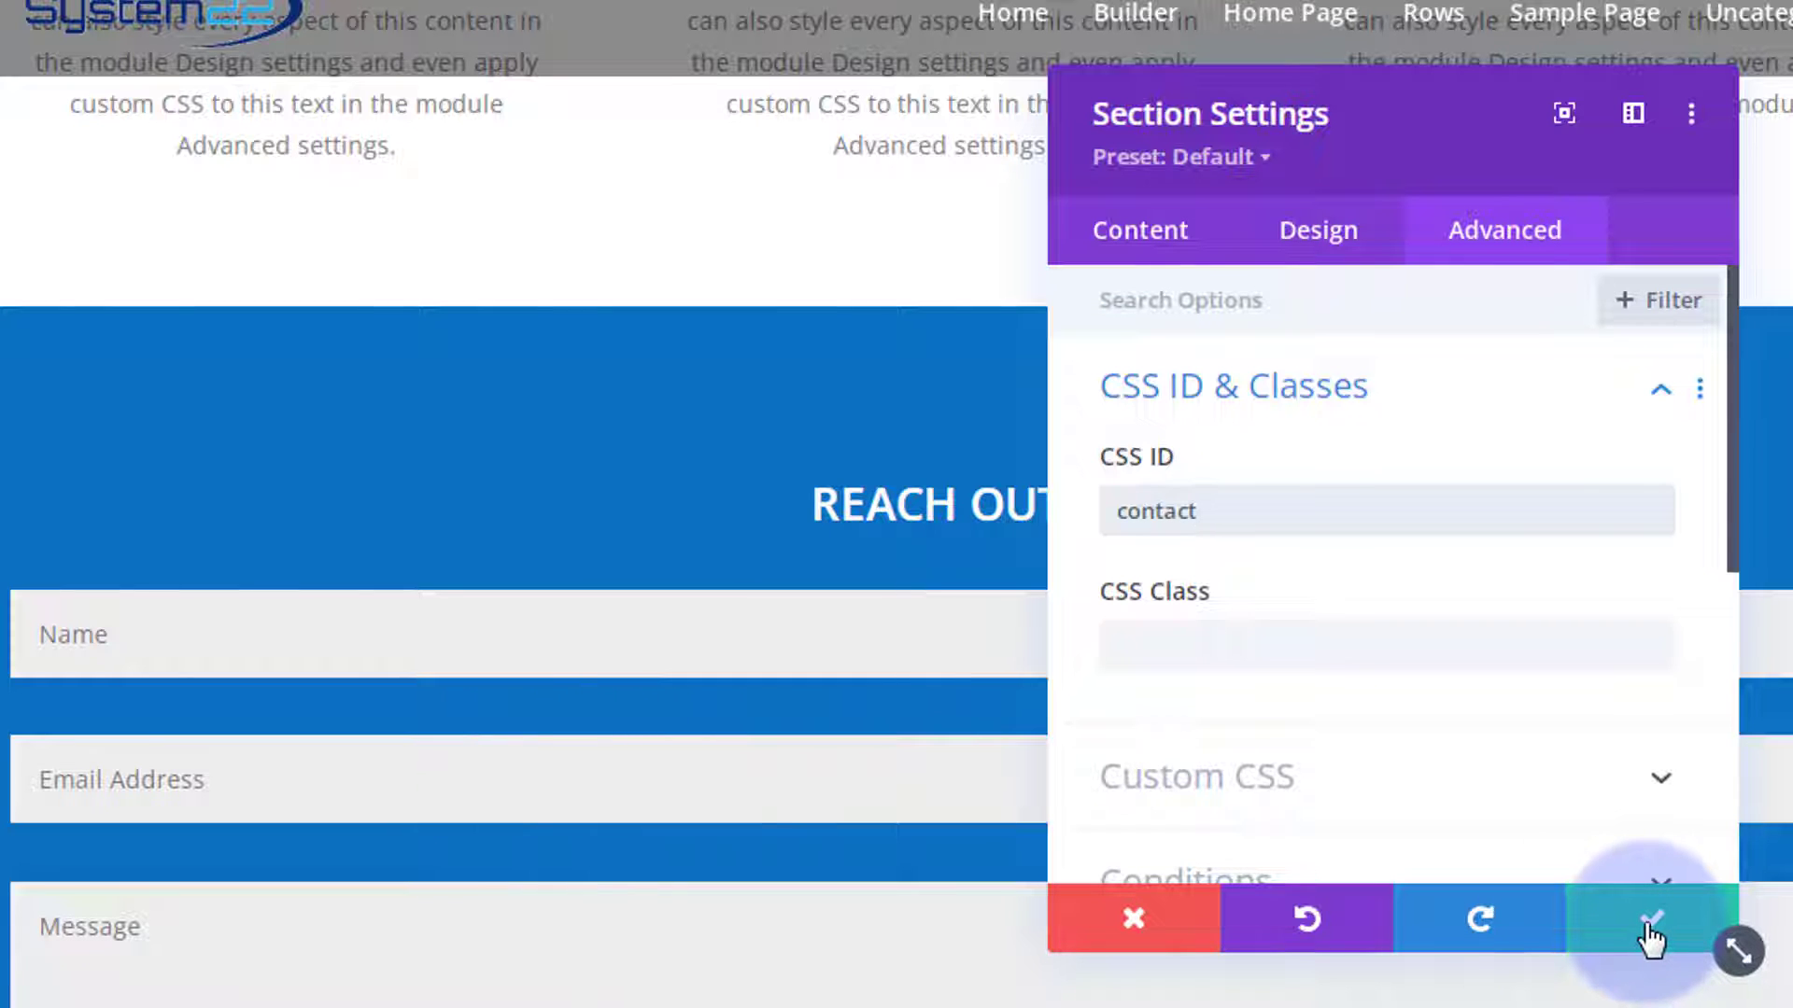
click(1649, 934)
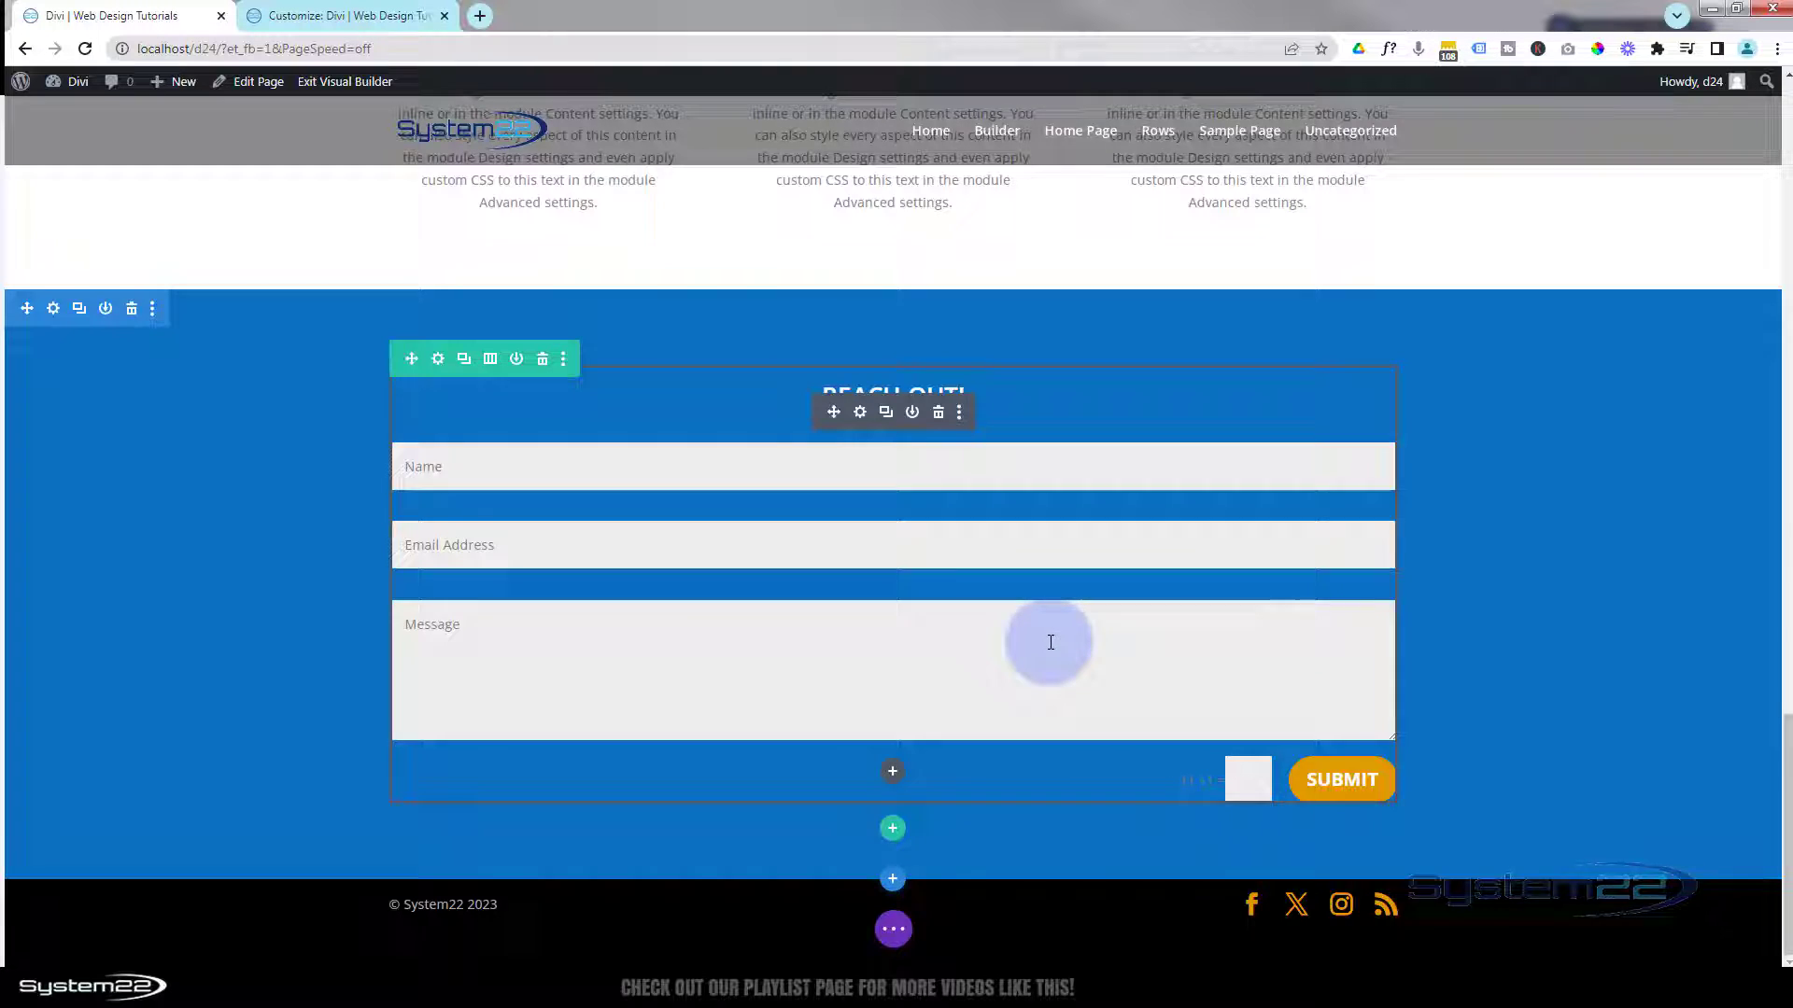
- Set the CLICK HERE button's link URL to '#contact', opening In The Same Window, and save
scroll(1049, 643, up, 10)
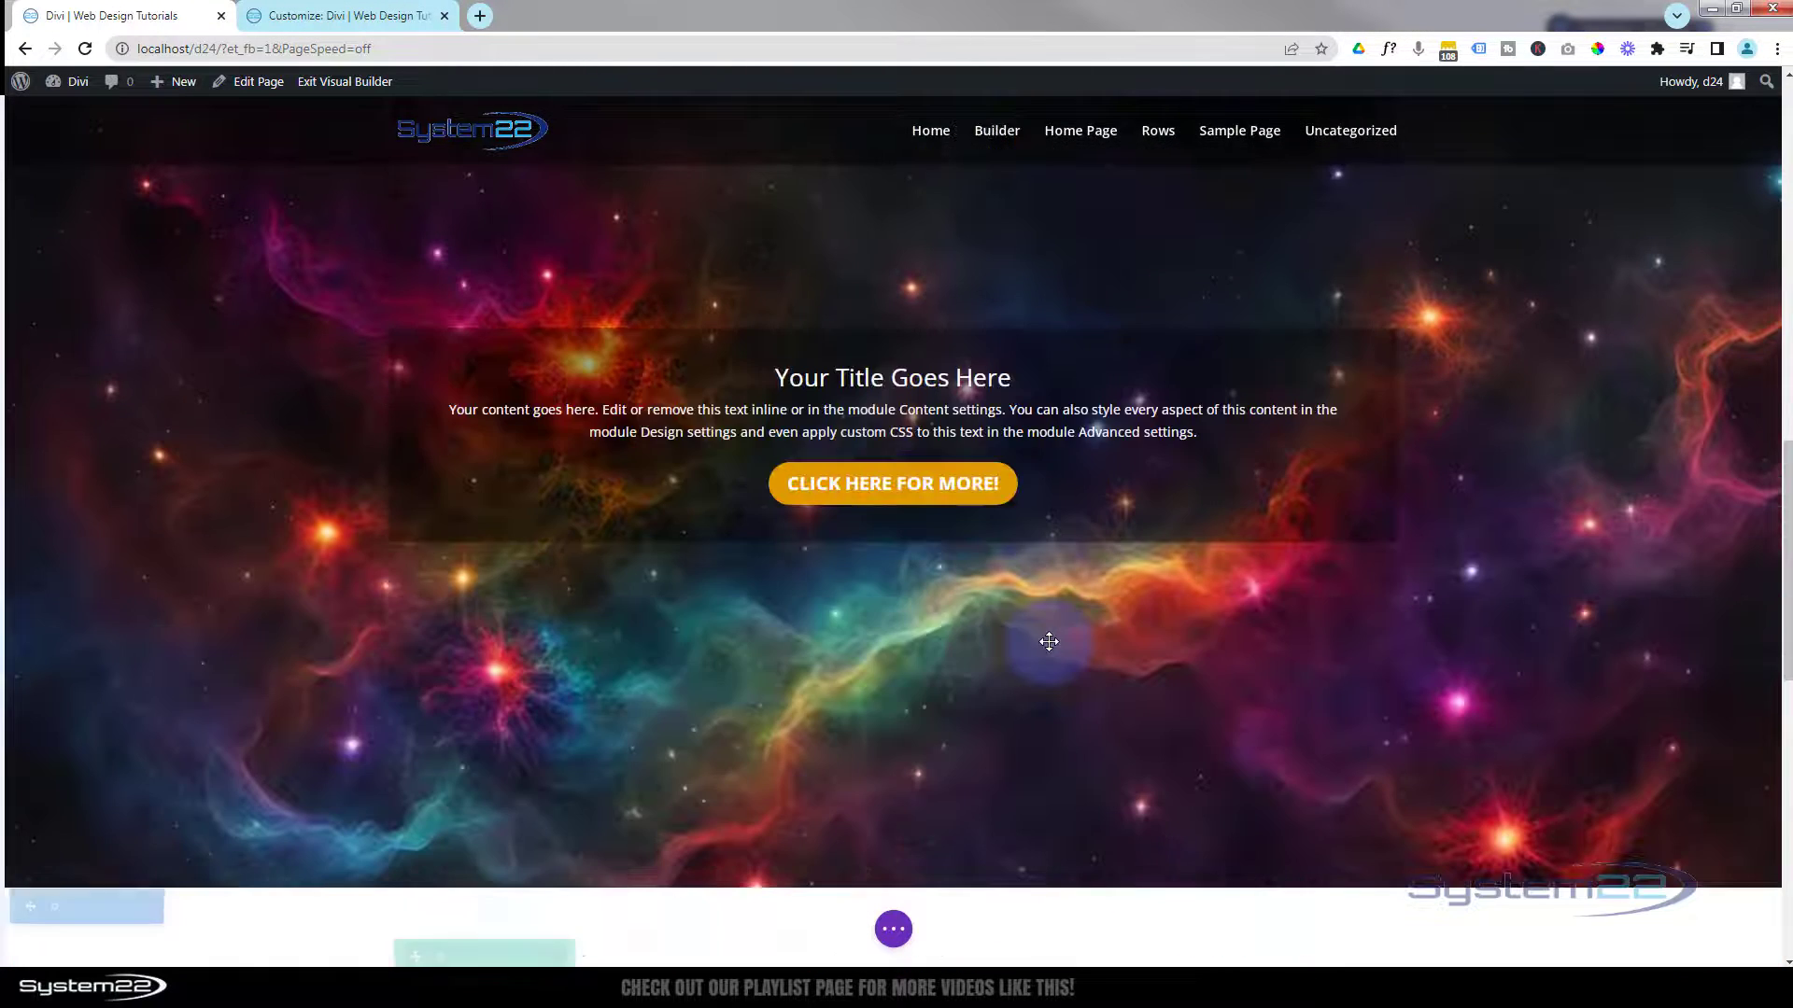
scroll(1050, 643, up, 8)
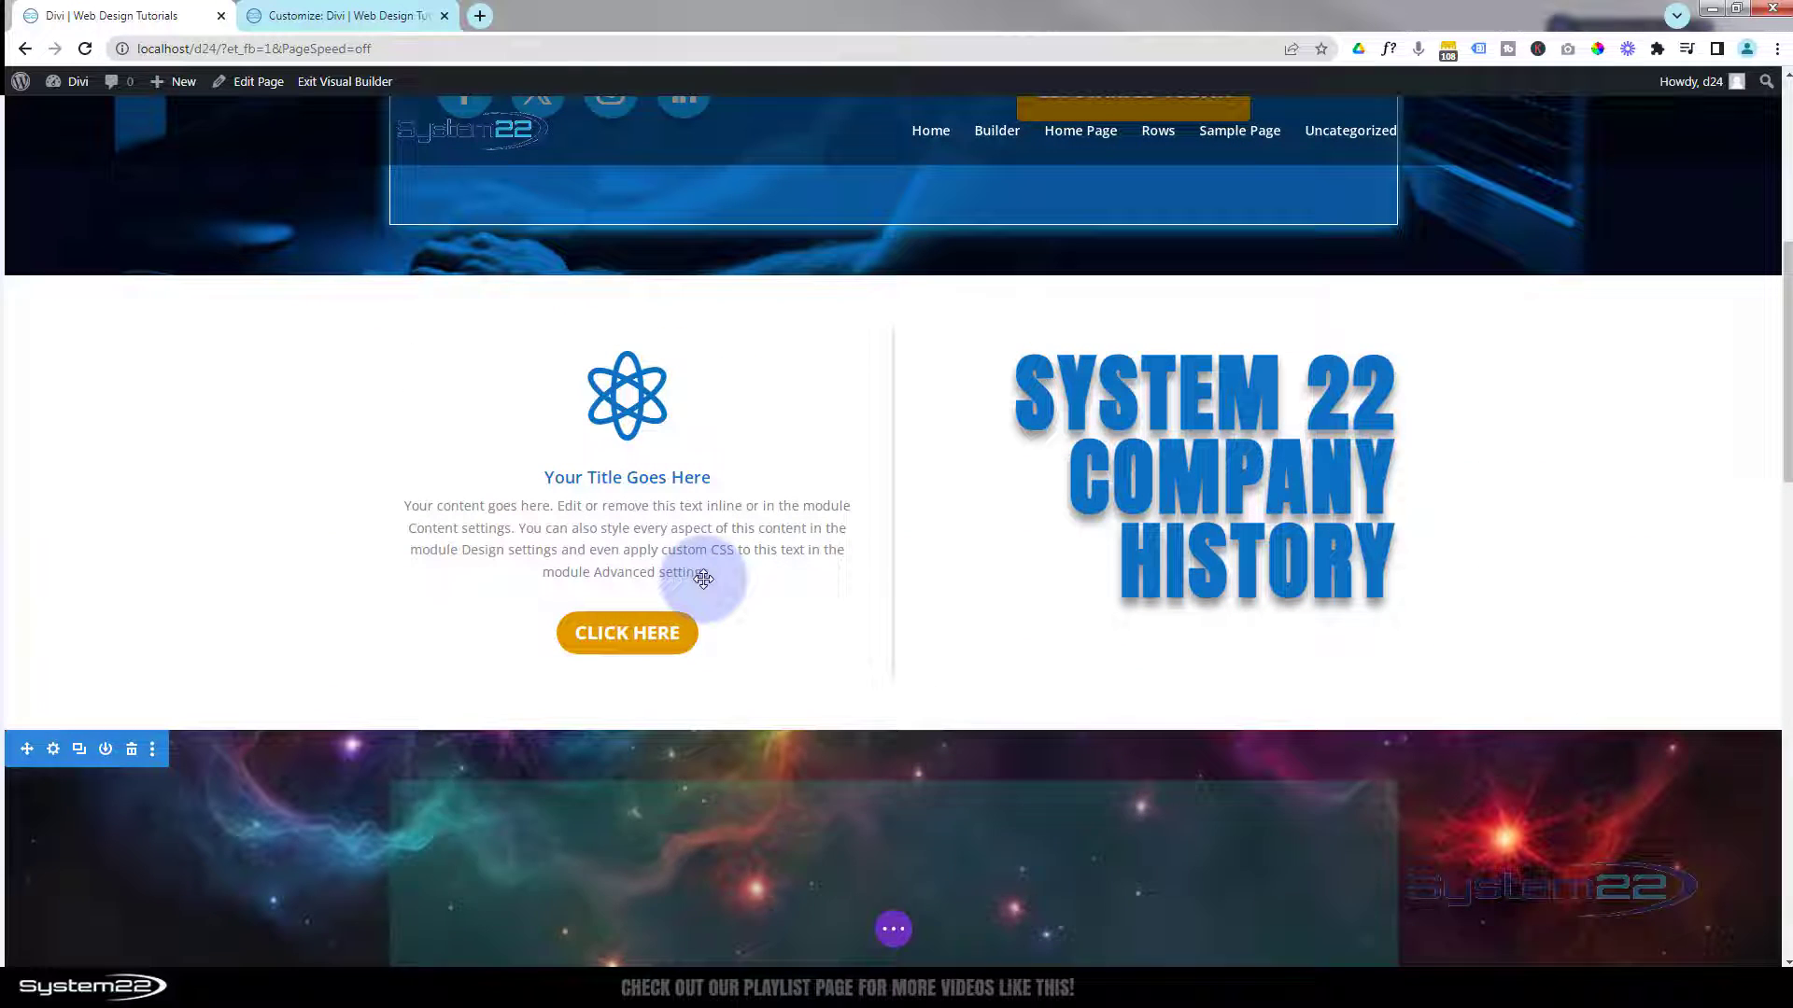
mouse_move(624, 644)
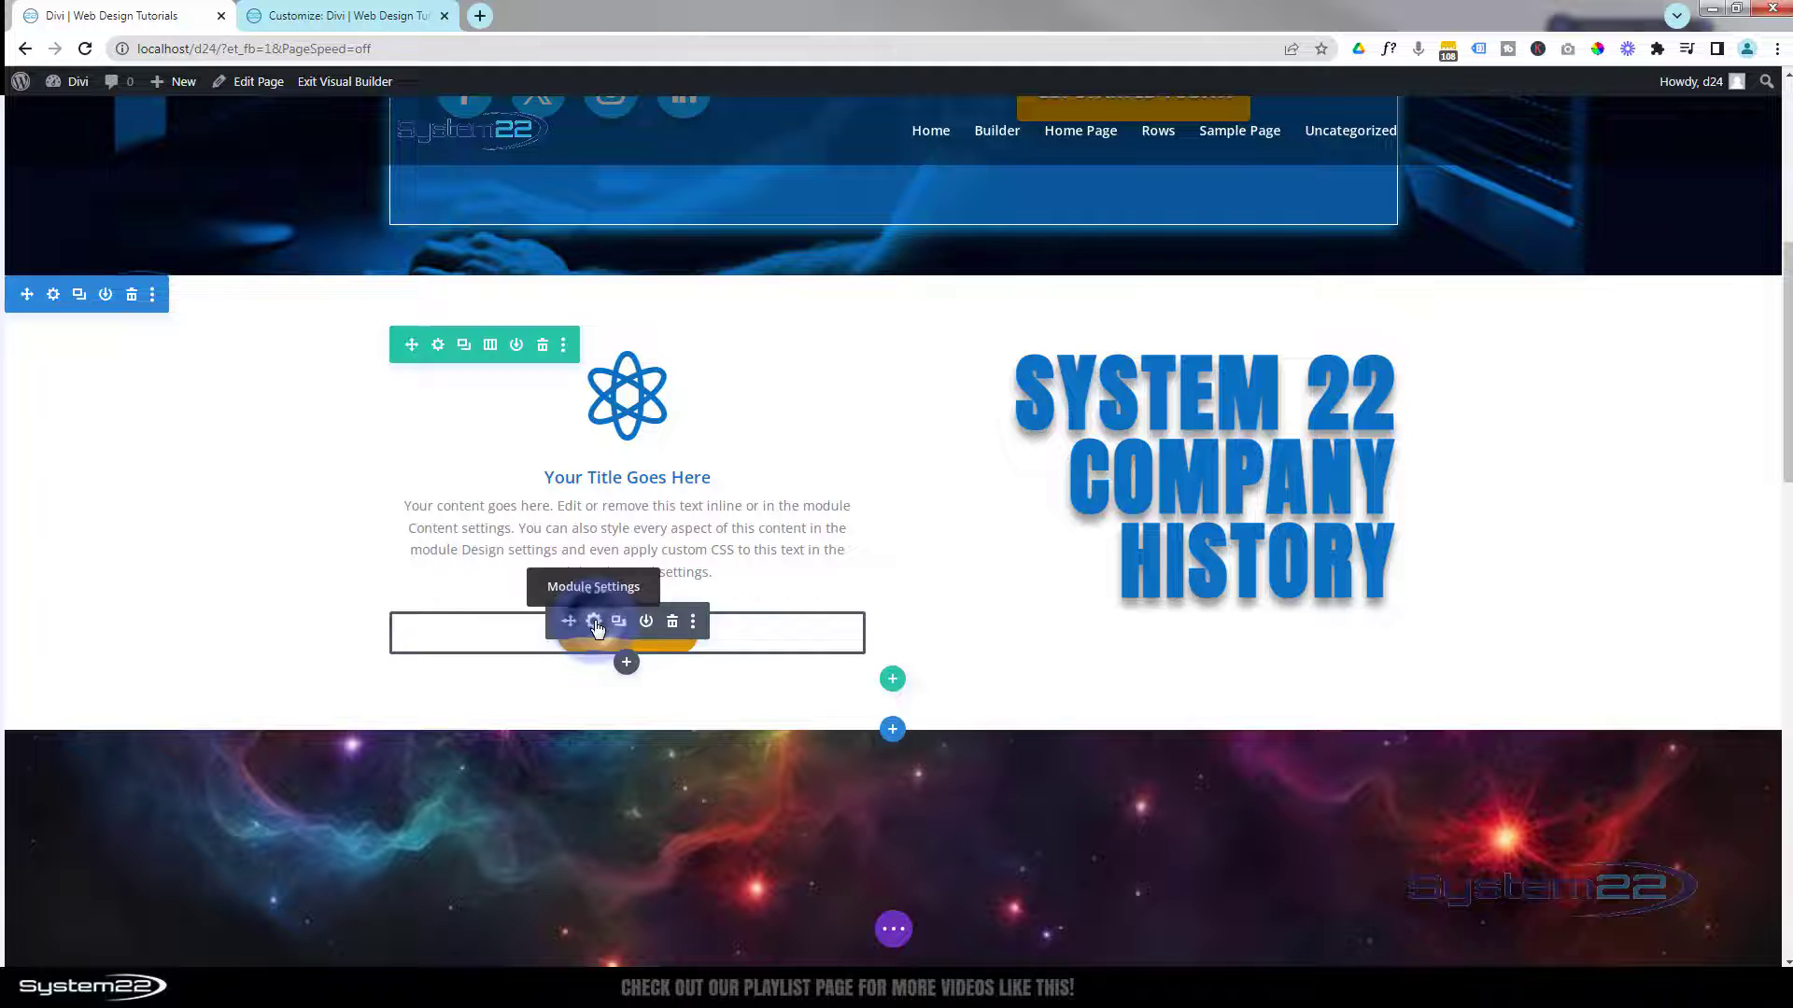
click(595, 622)
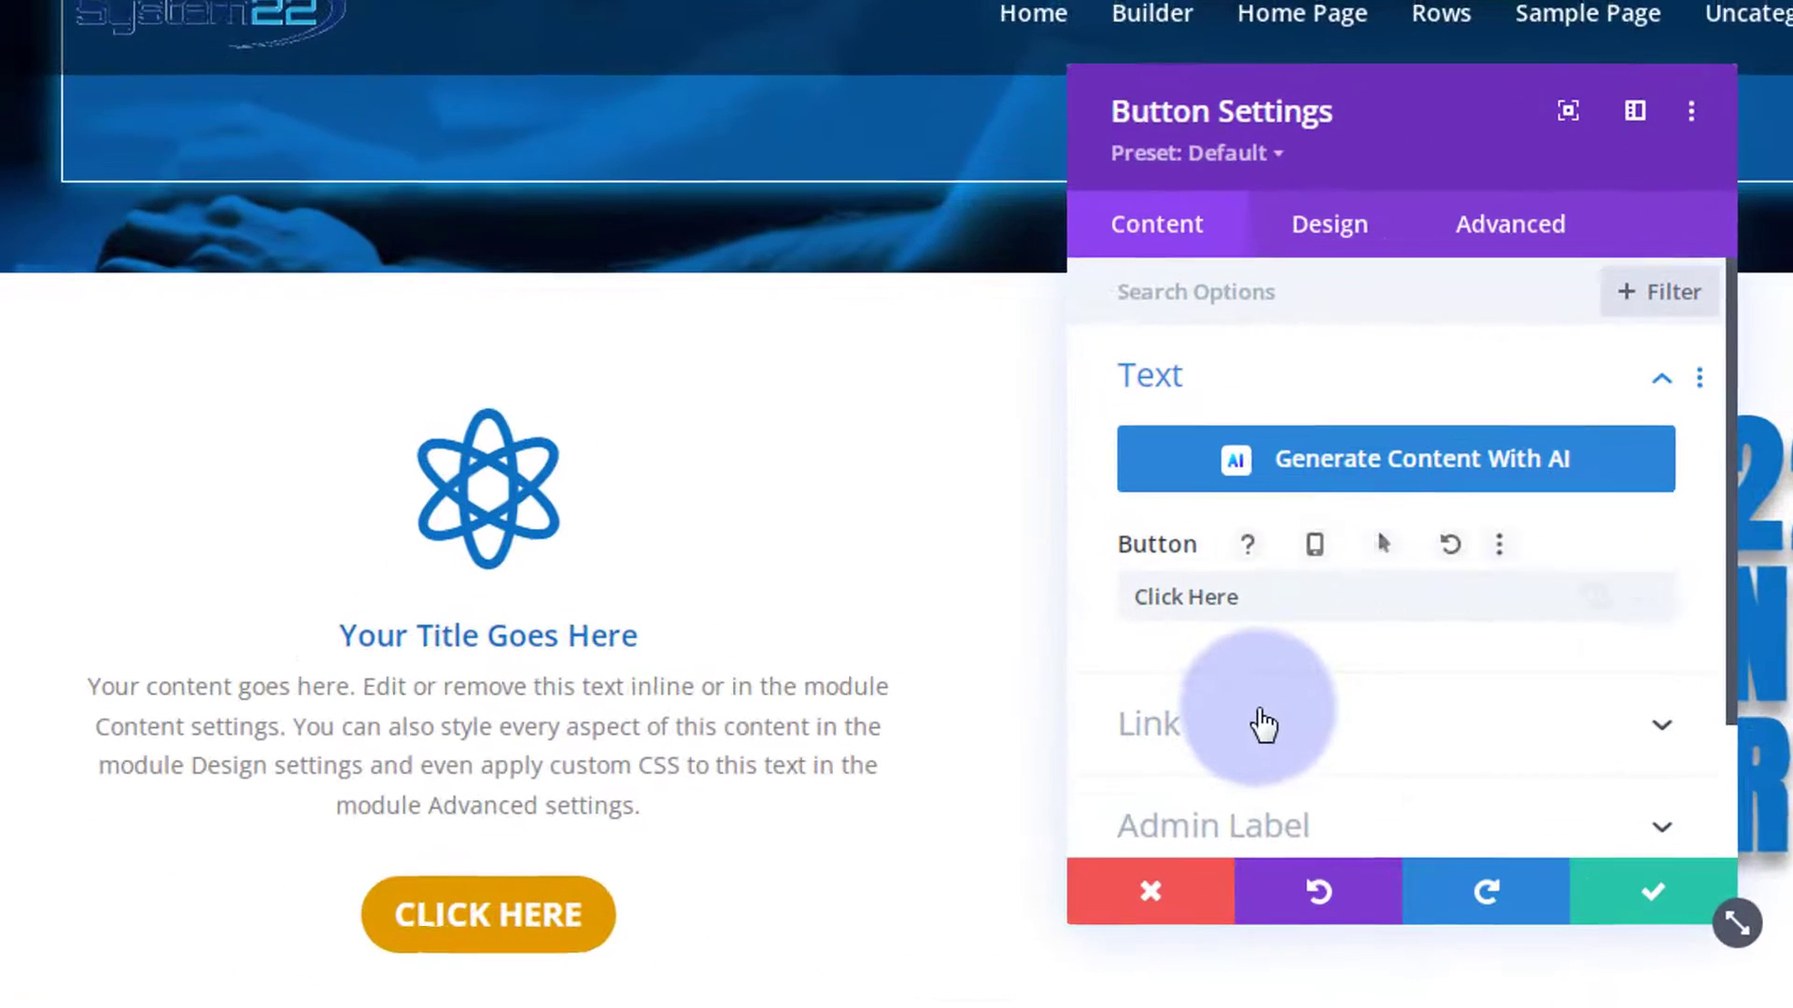
click(1120, 587)
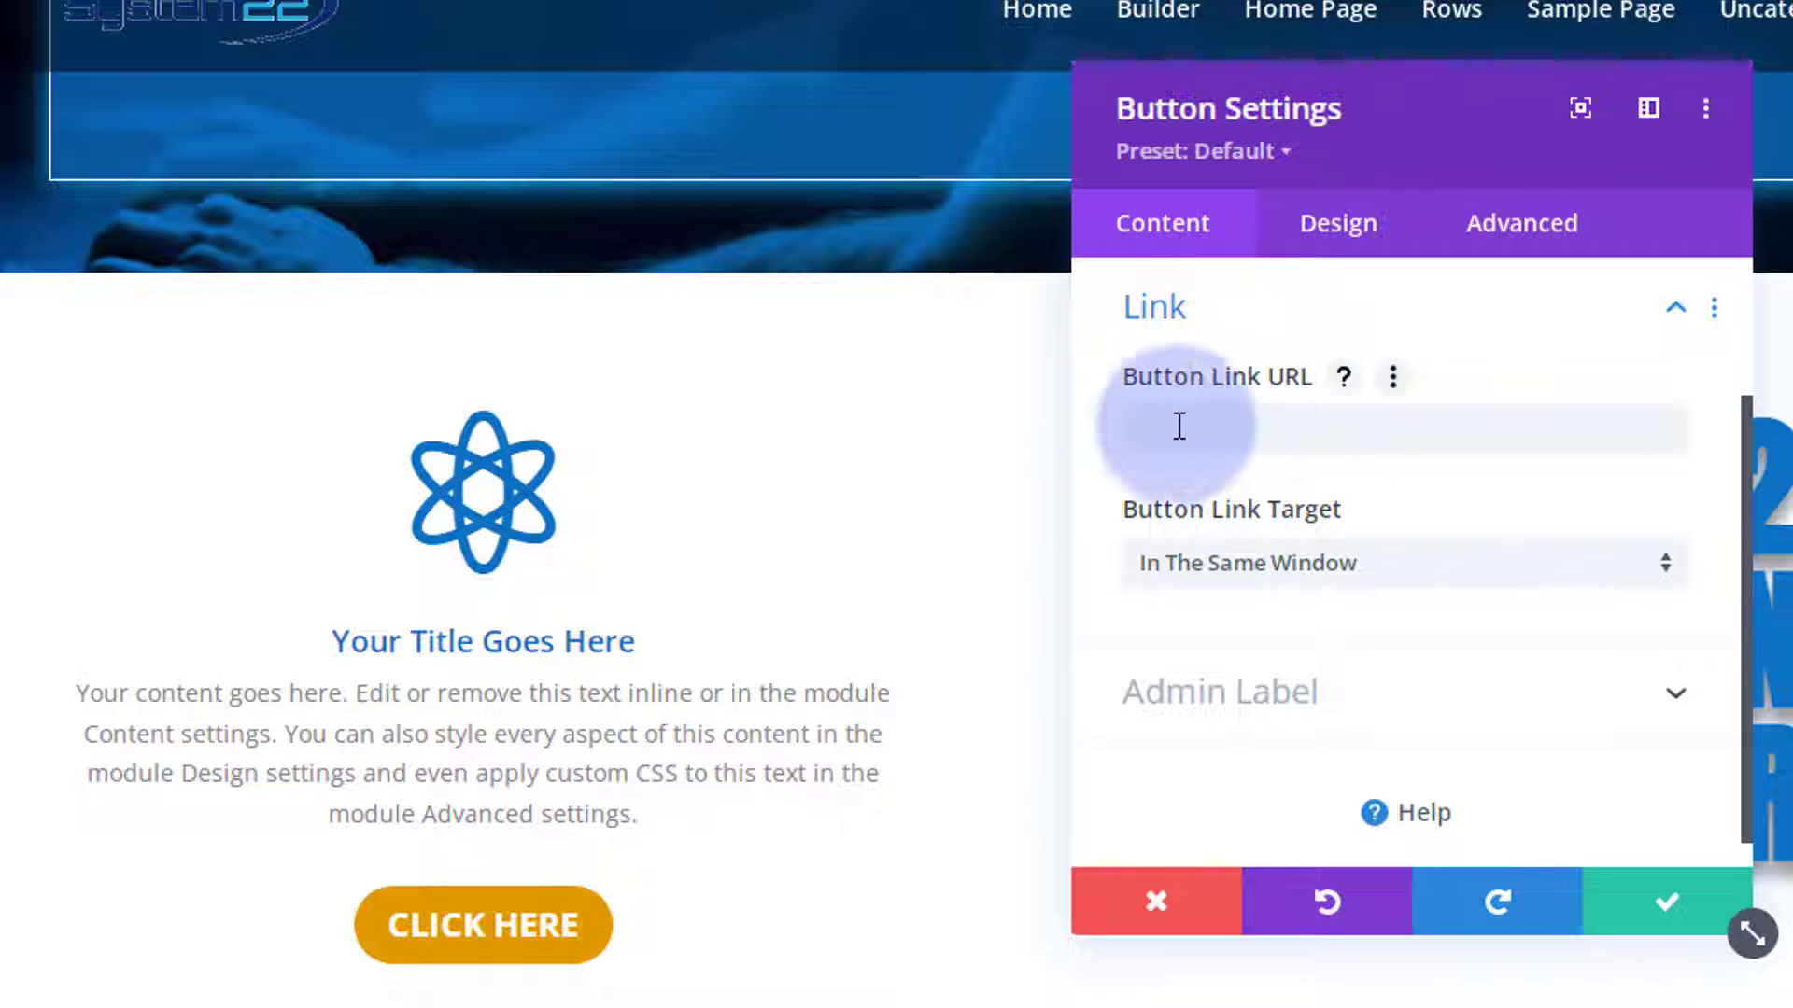
click(1140, 426)
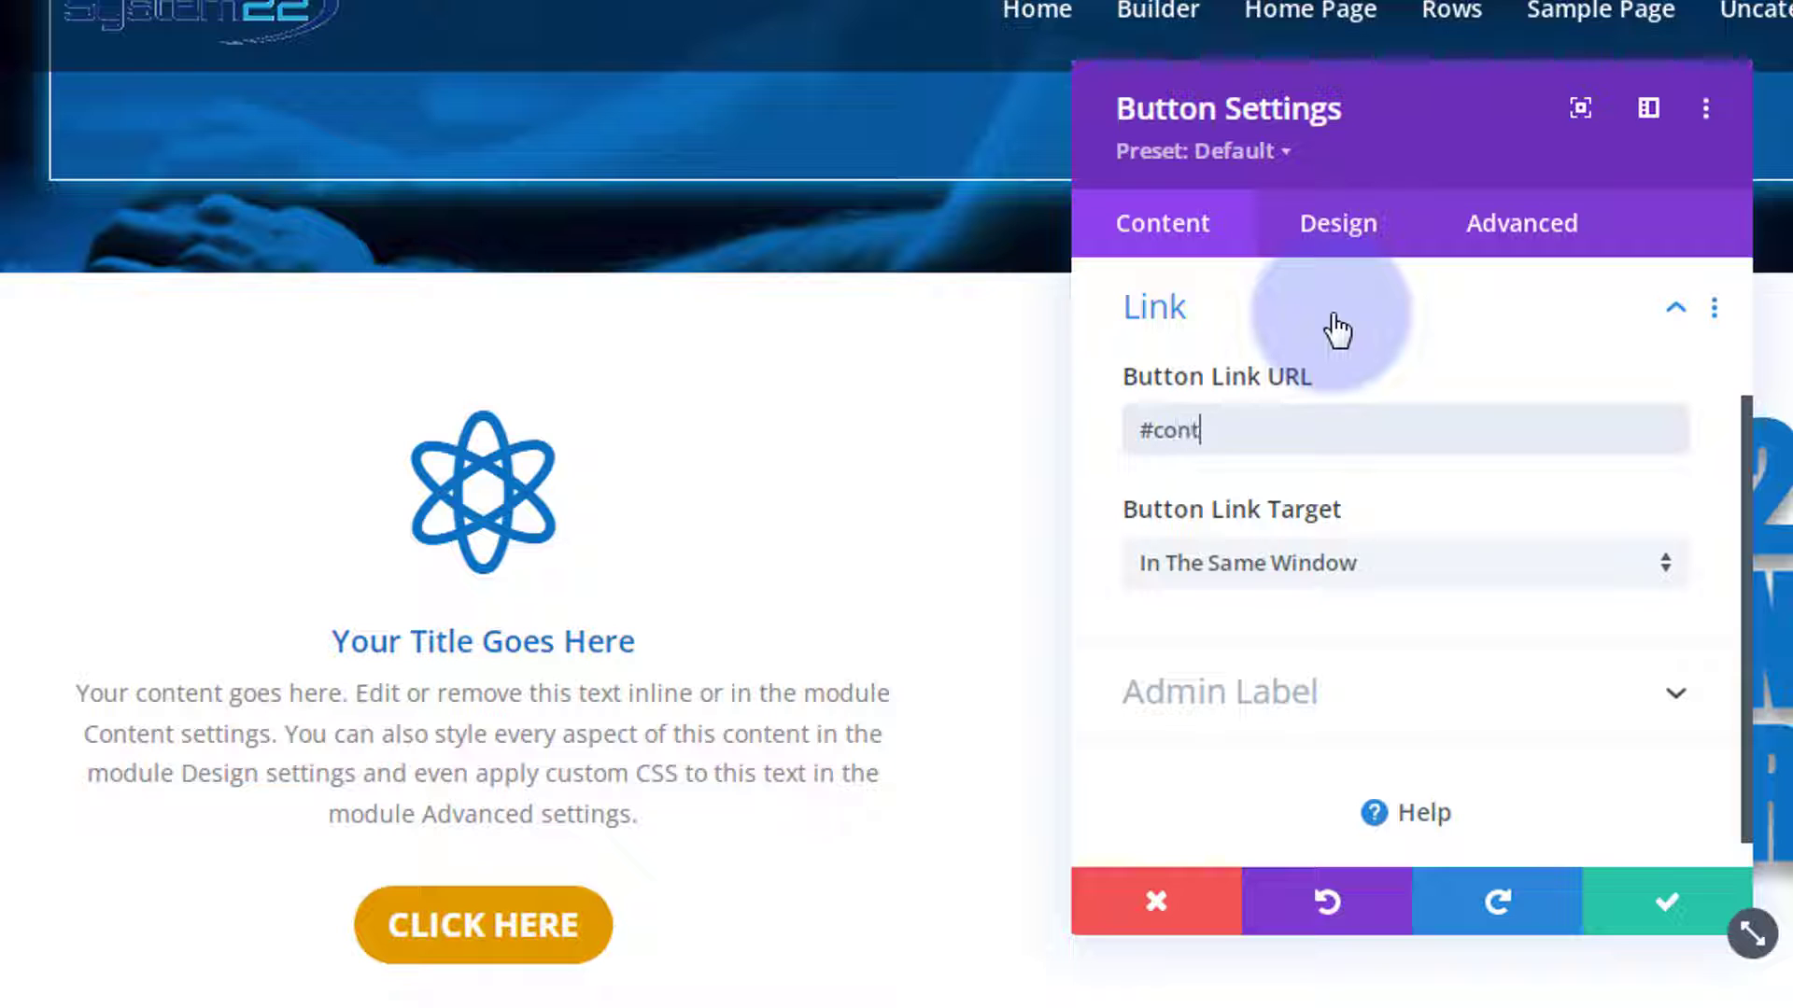
text(ct)
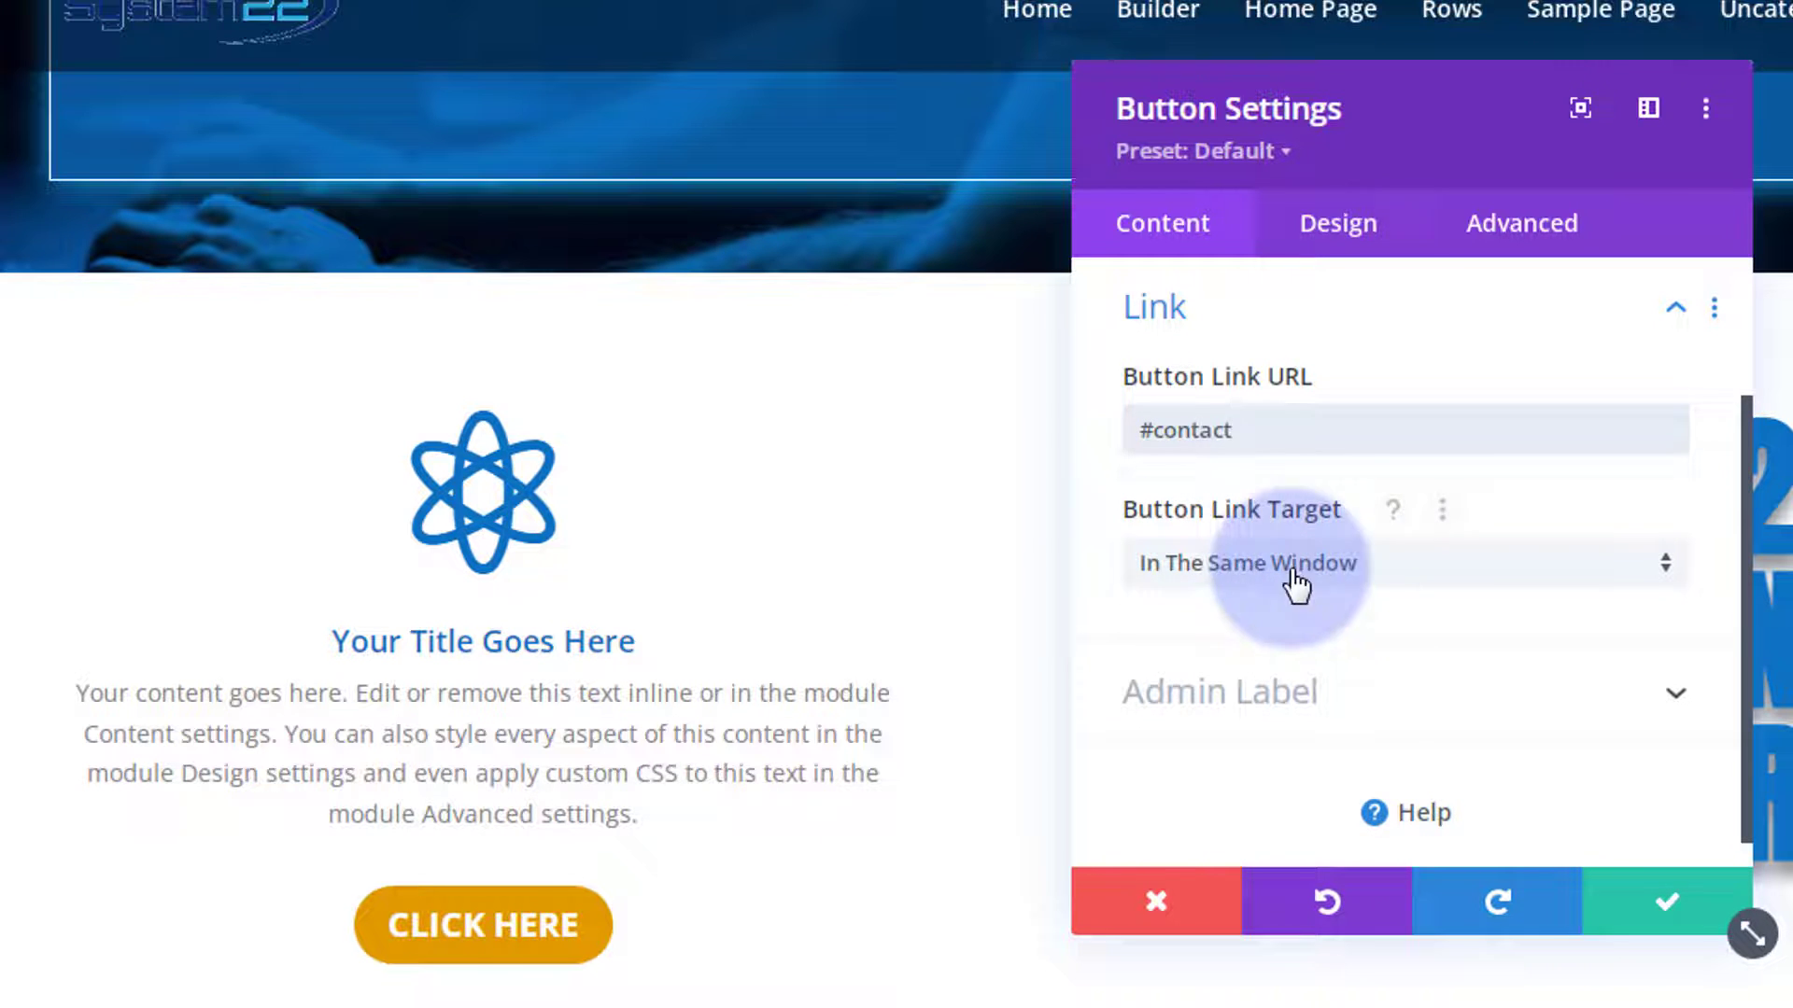
click(1507, 573)
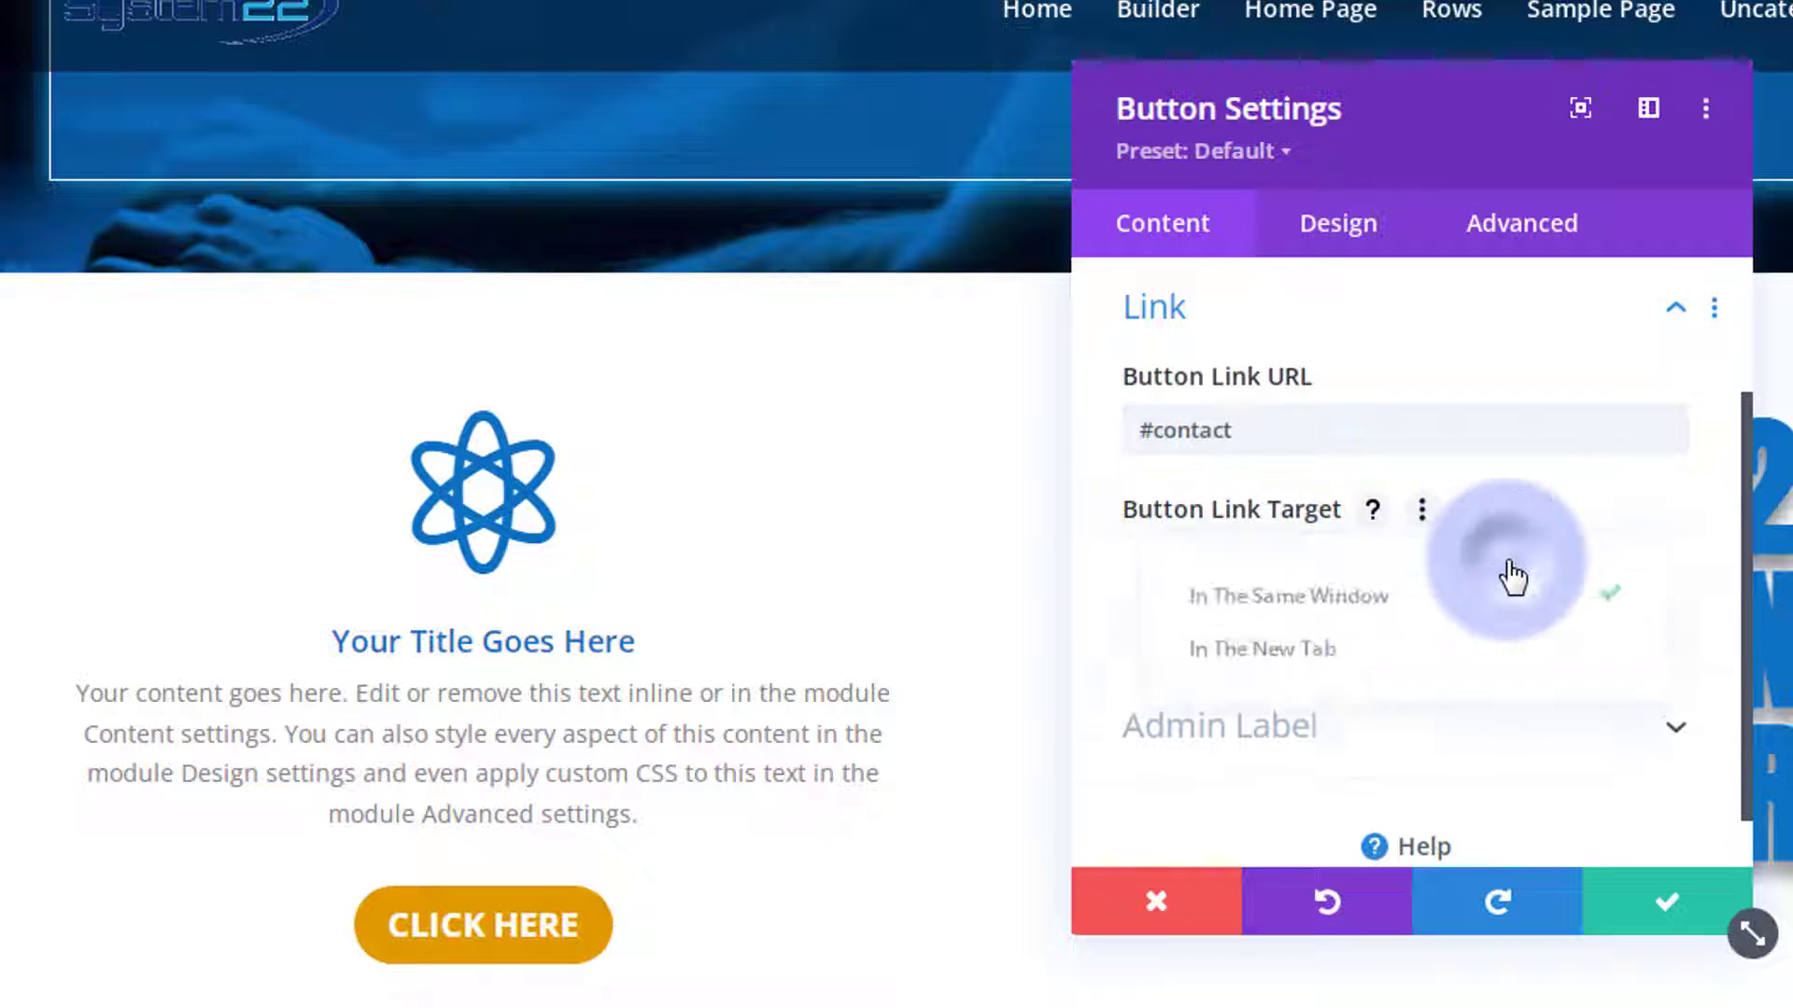
click(1102, 551)
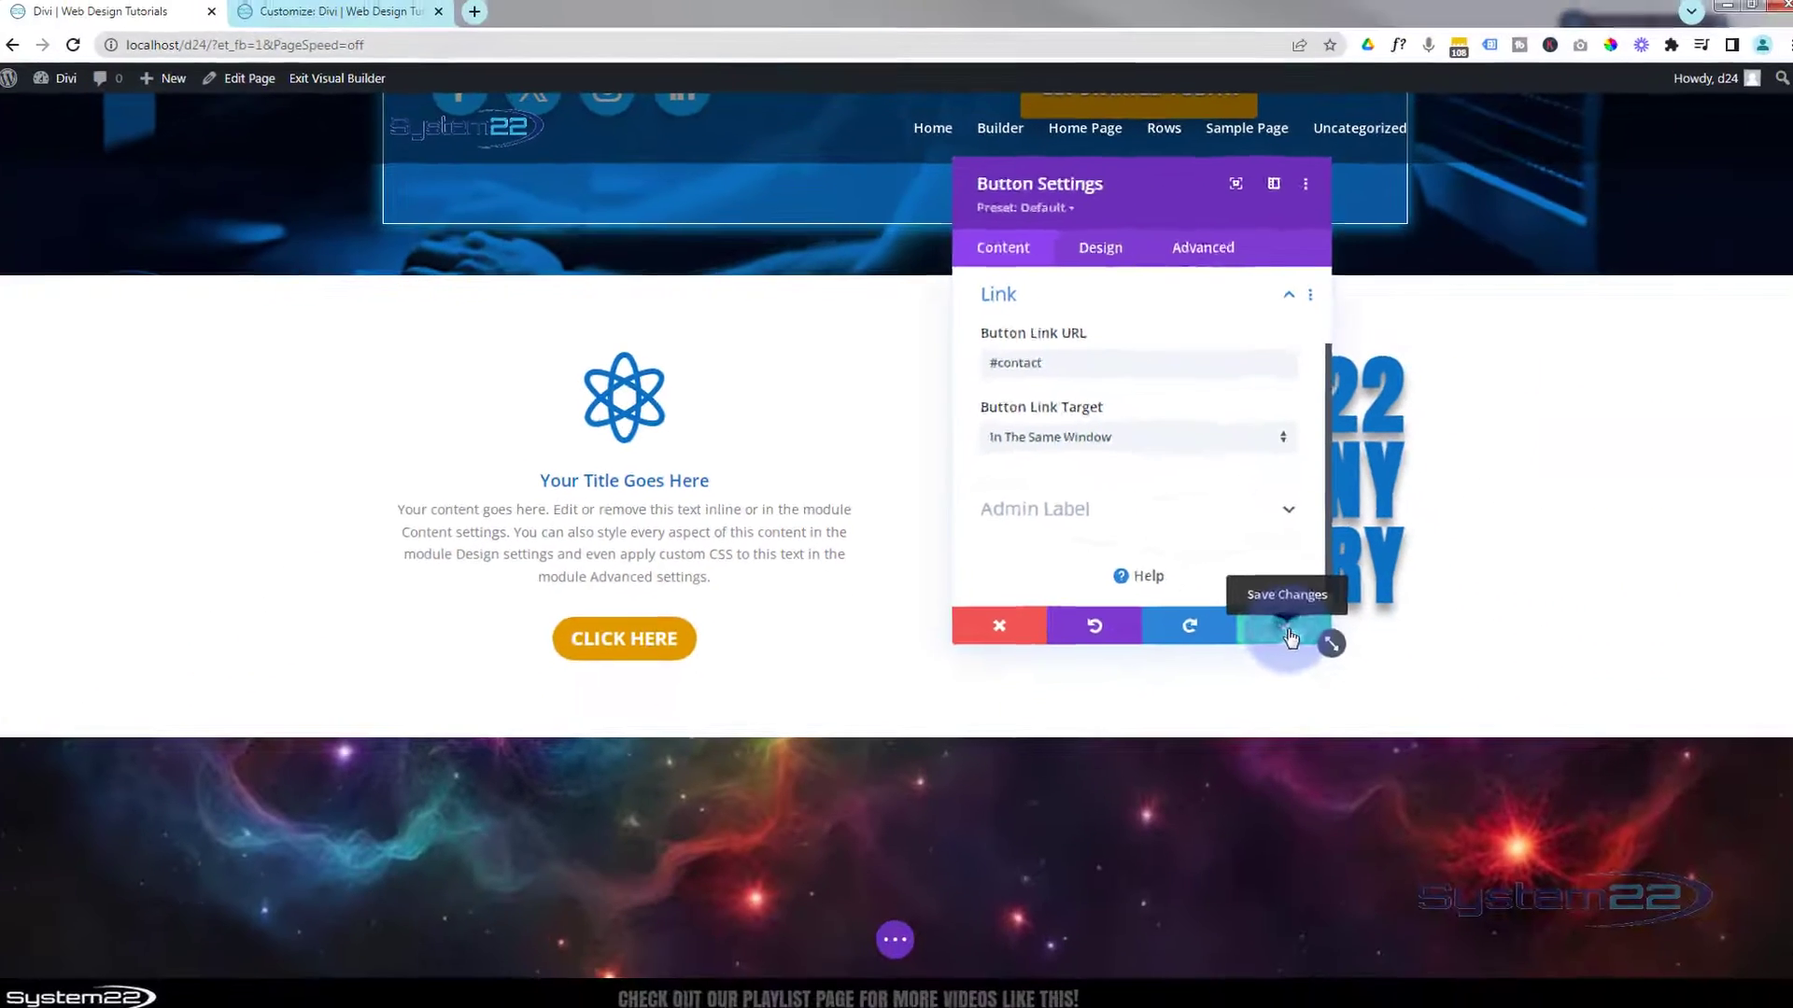
click(1669, 903)
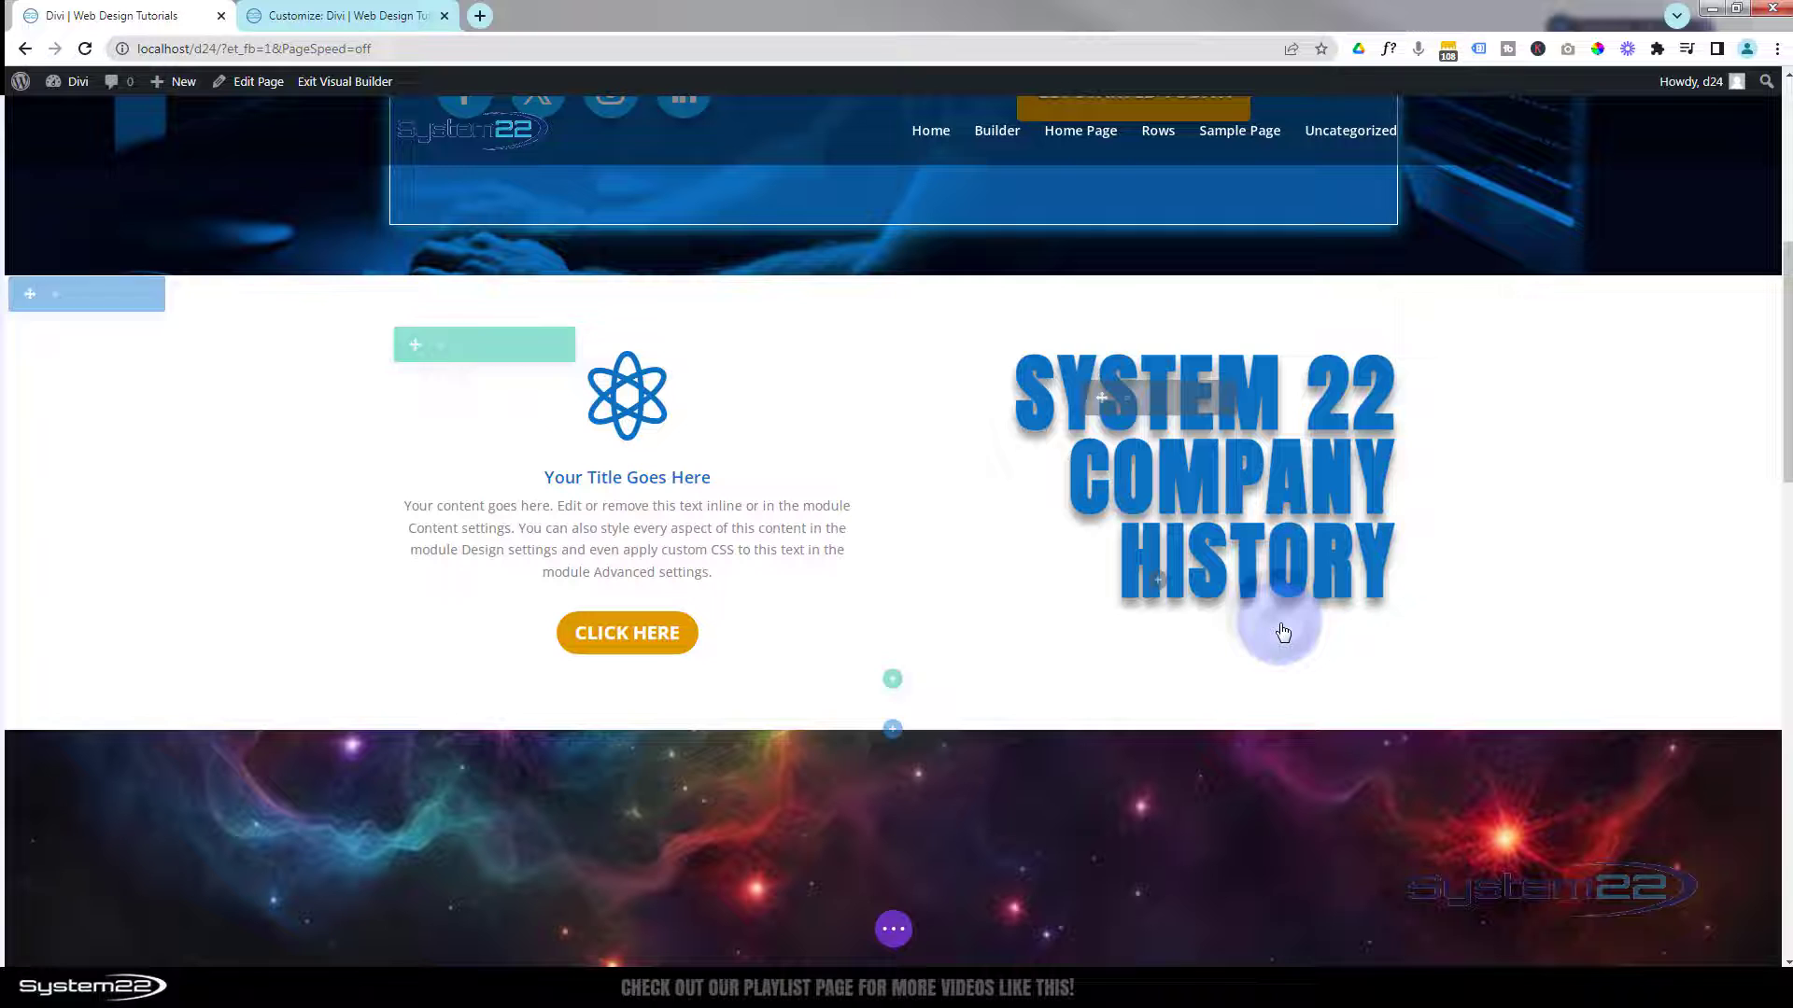
- Save the page changes and exit the Visual Builder
click(894, 929)
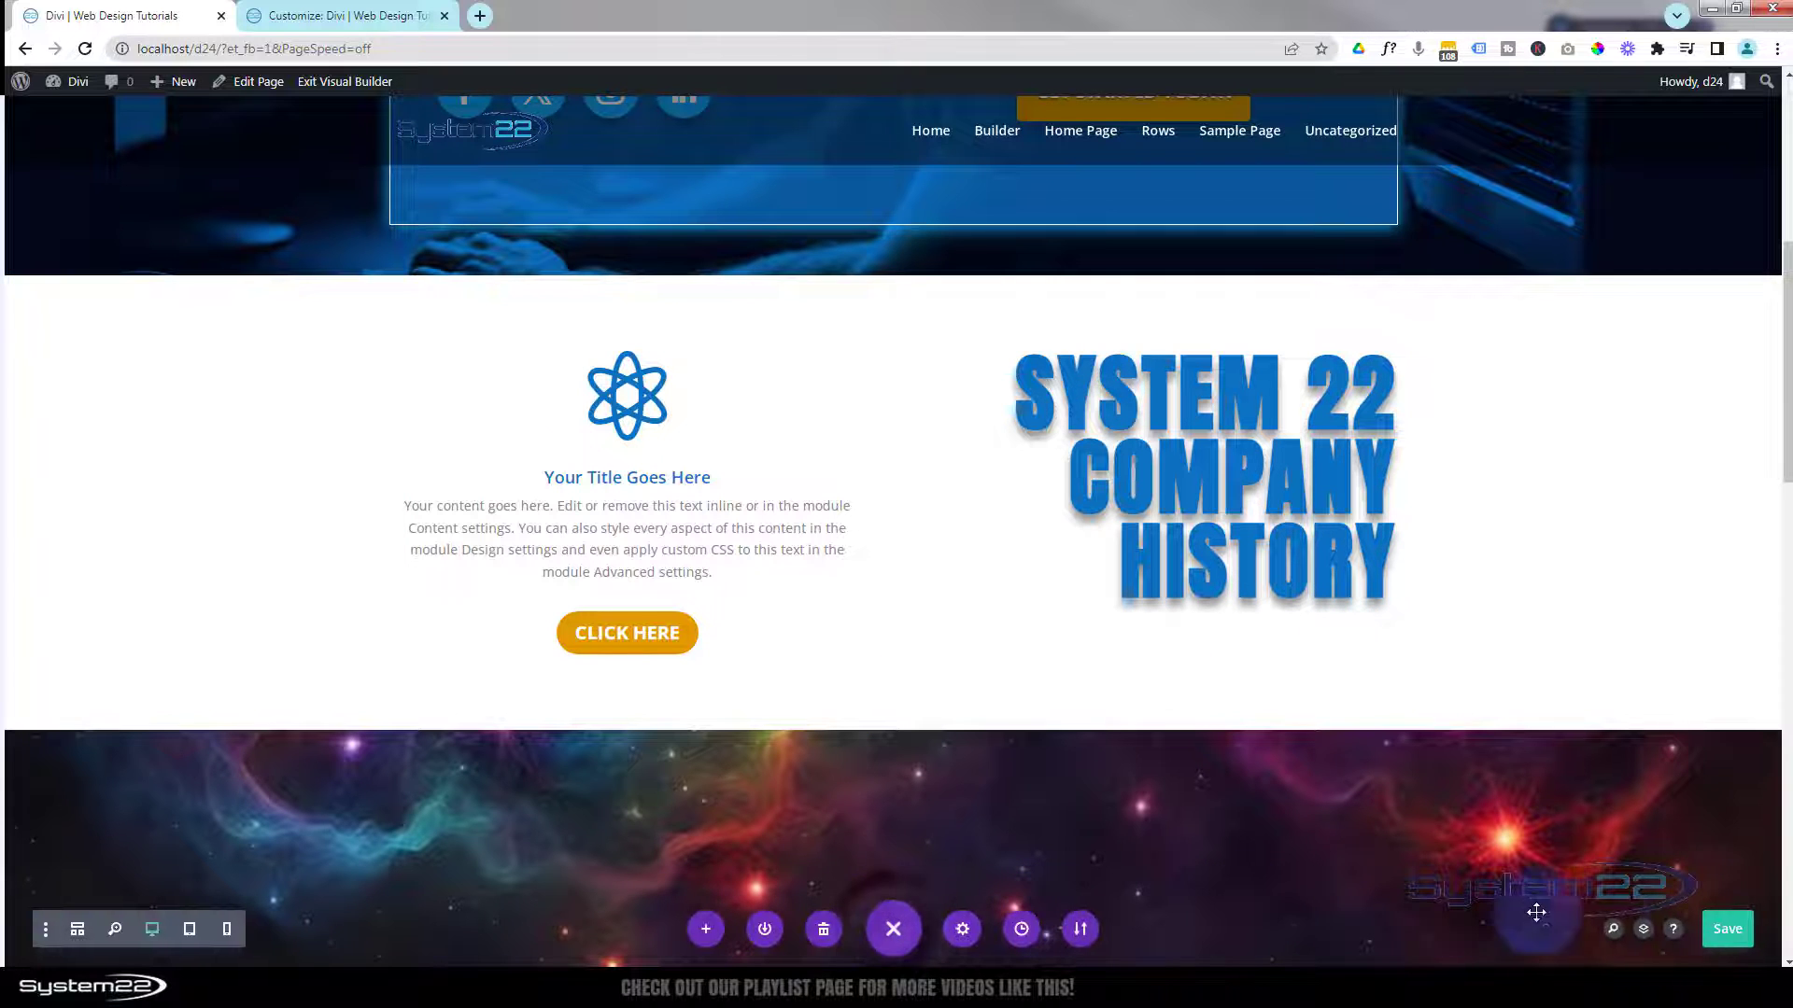
click(1722, 934)
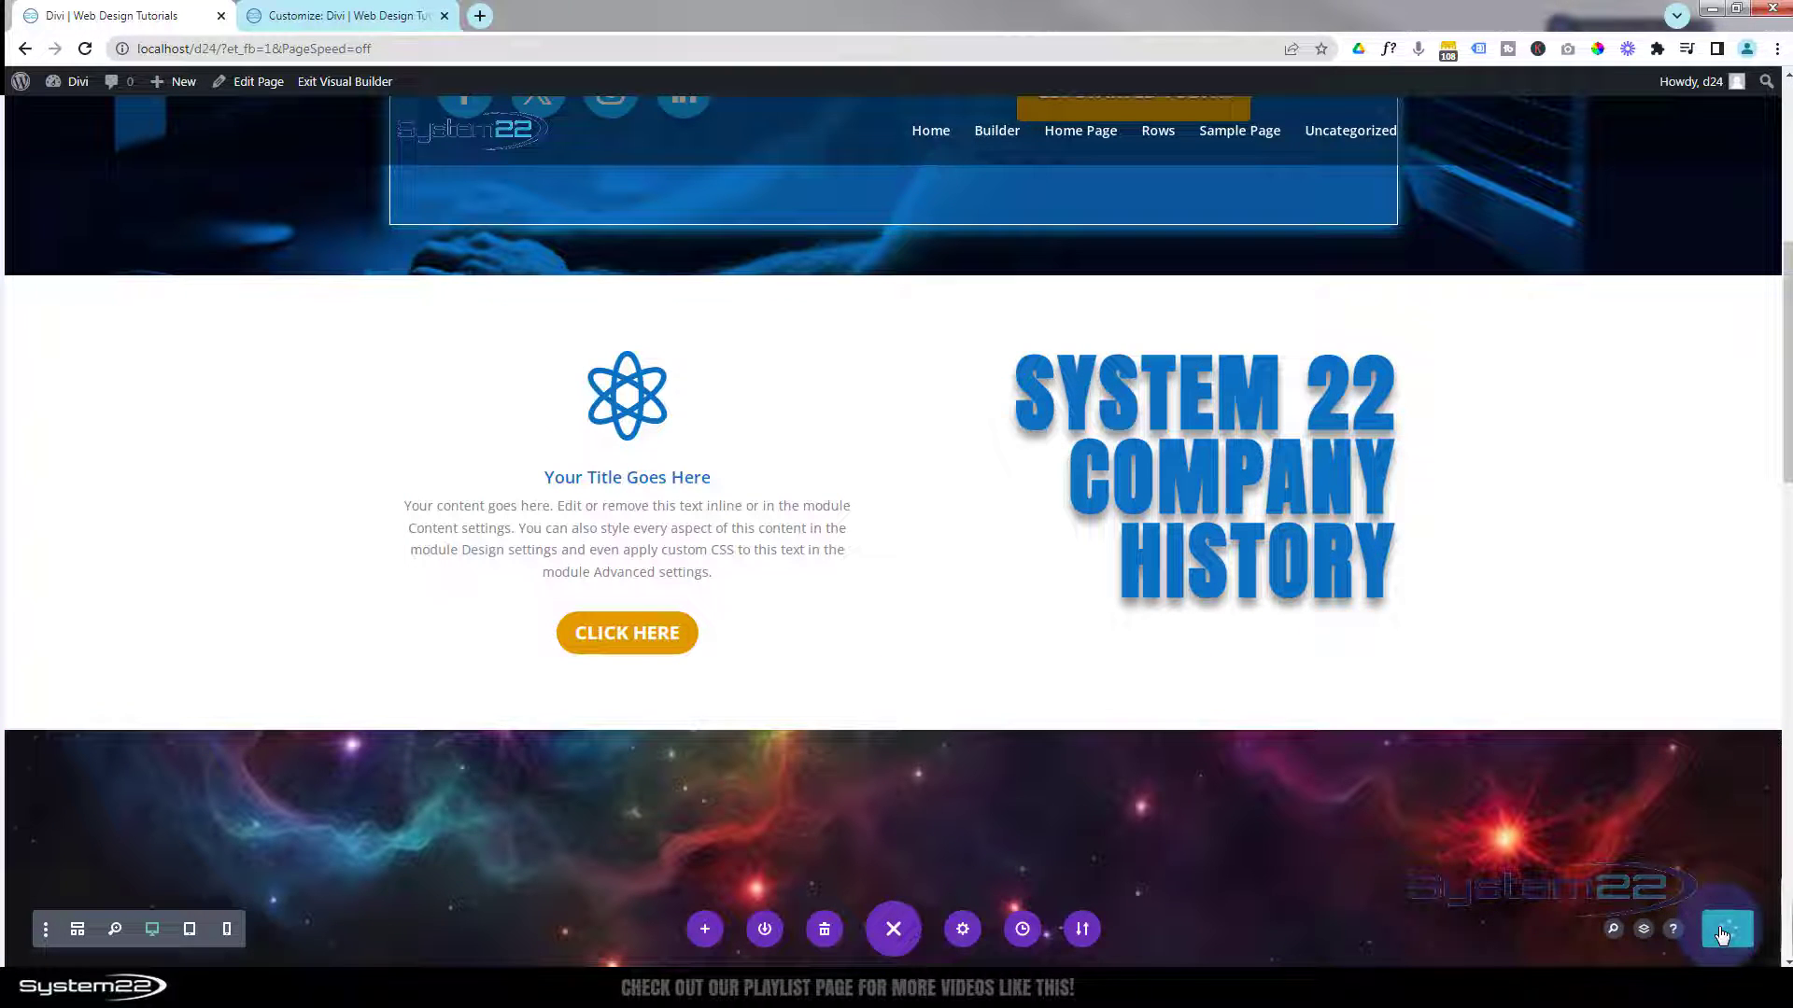
click(340, 86)
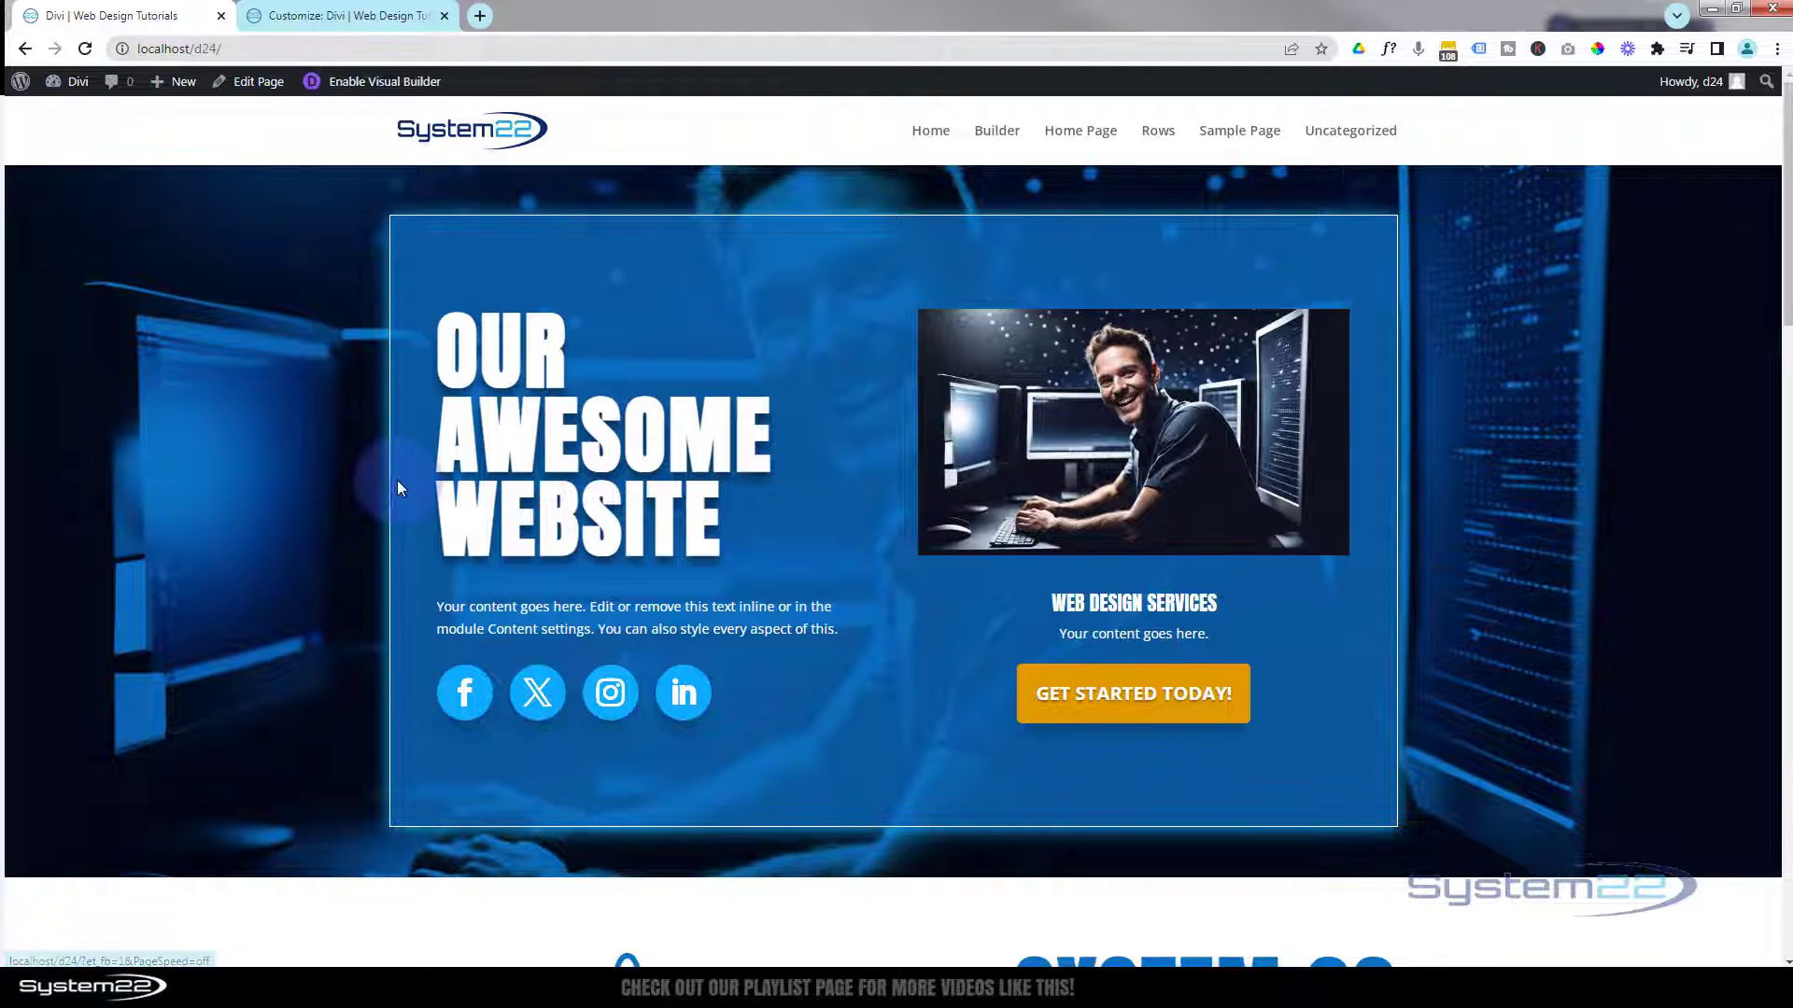
- On the live page, confirm CLICK HERE jumps to the REACH OUT! form, then scroll back up
scroll(377, 481, down, 7)
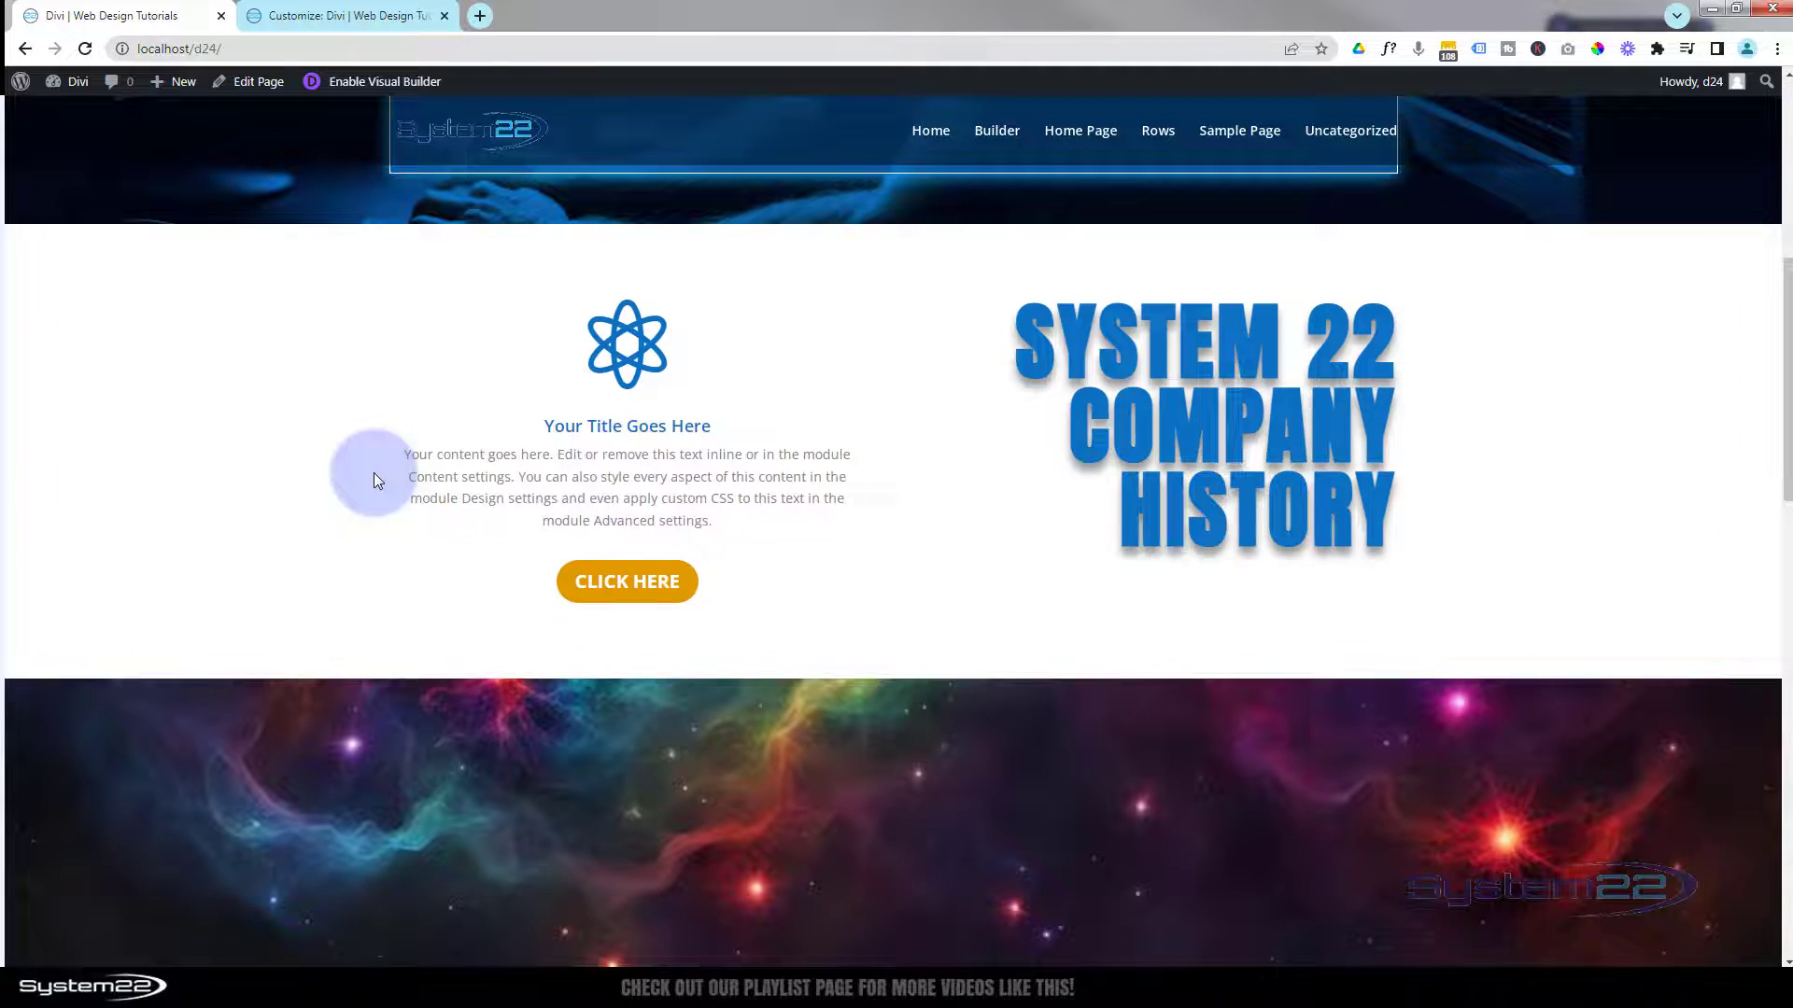
click(628, 583)
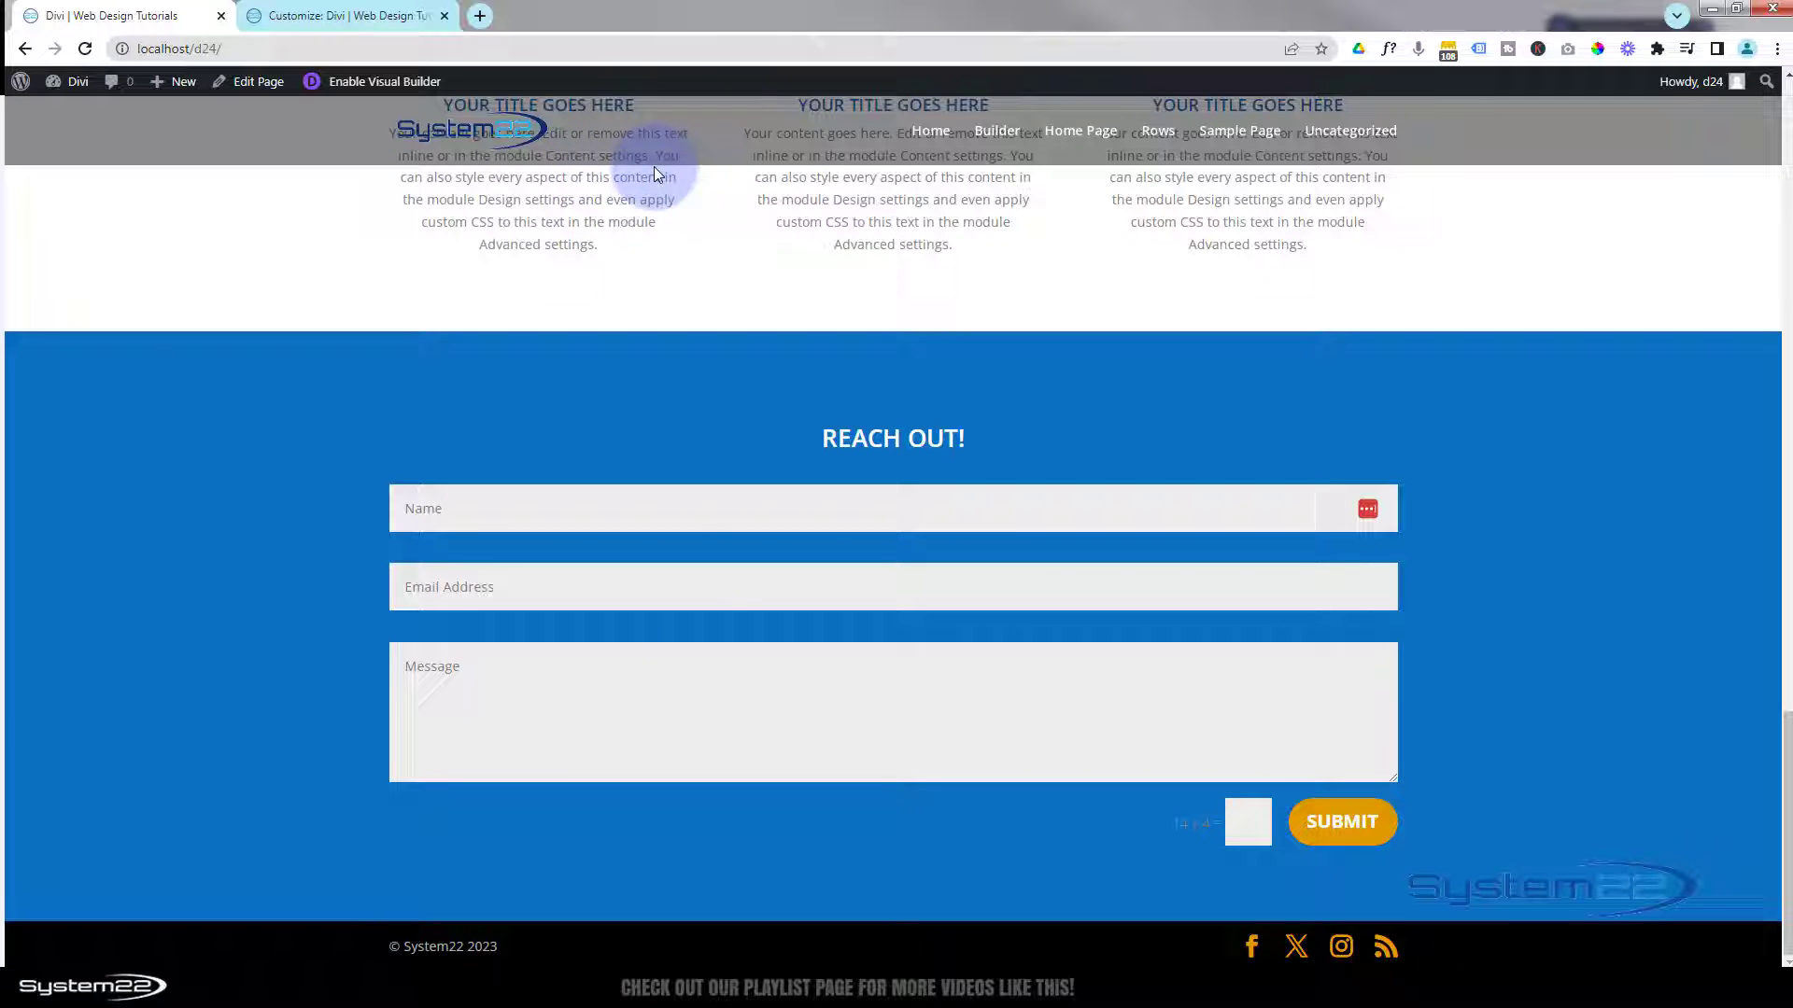
scroll(698, 637, up, 8)
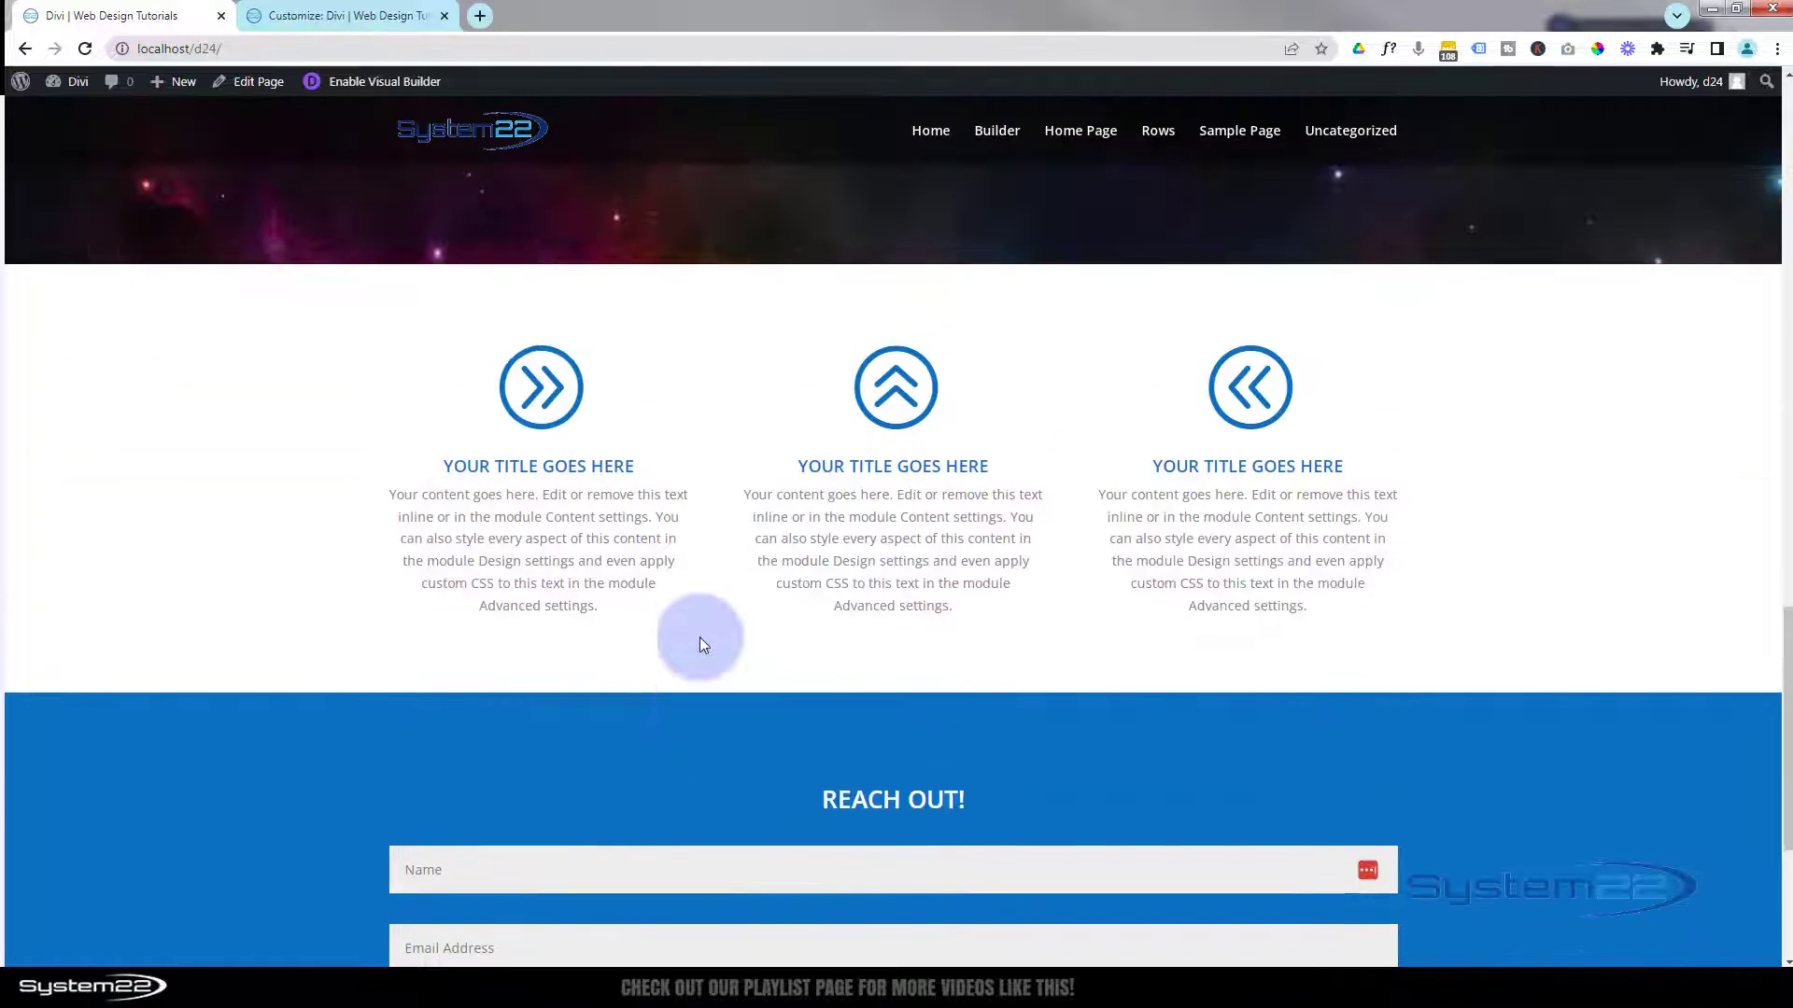
scroll(697, 627, up, 3)
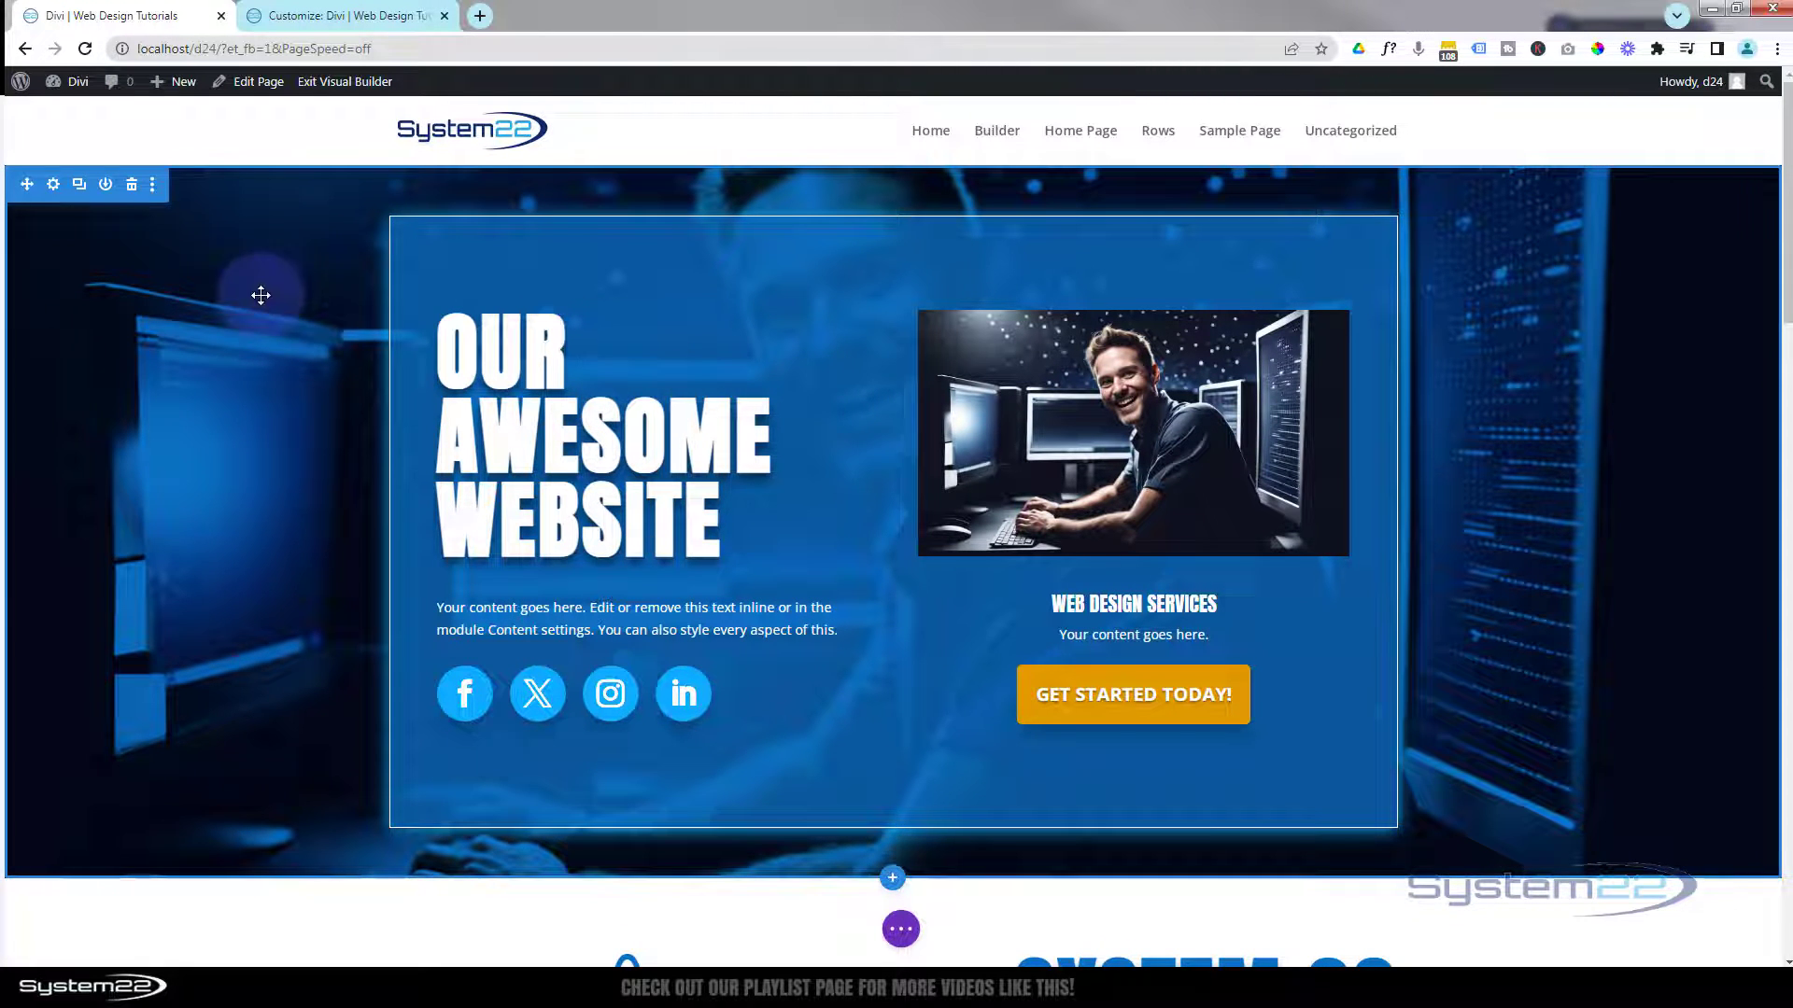
- Give the top OUR AWESOME WEBSITE section the CSS ID 'pagetop'
click(54, 187)
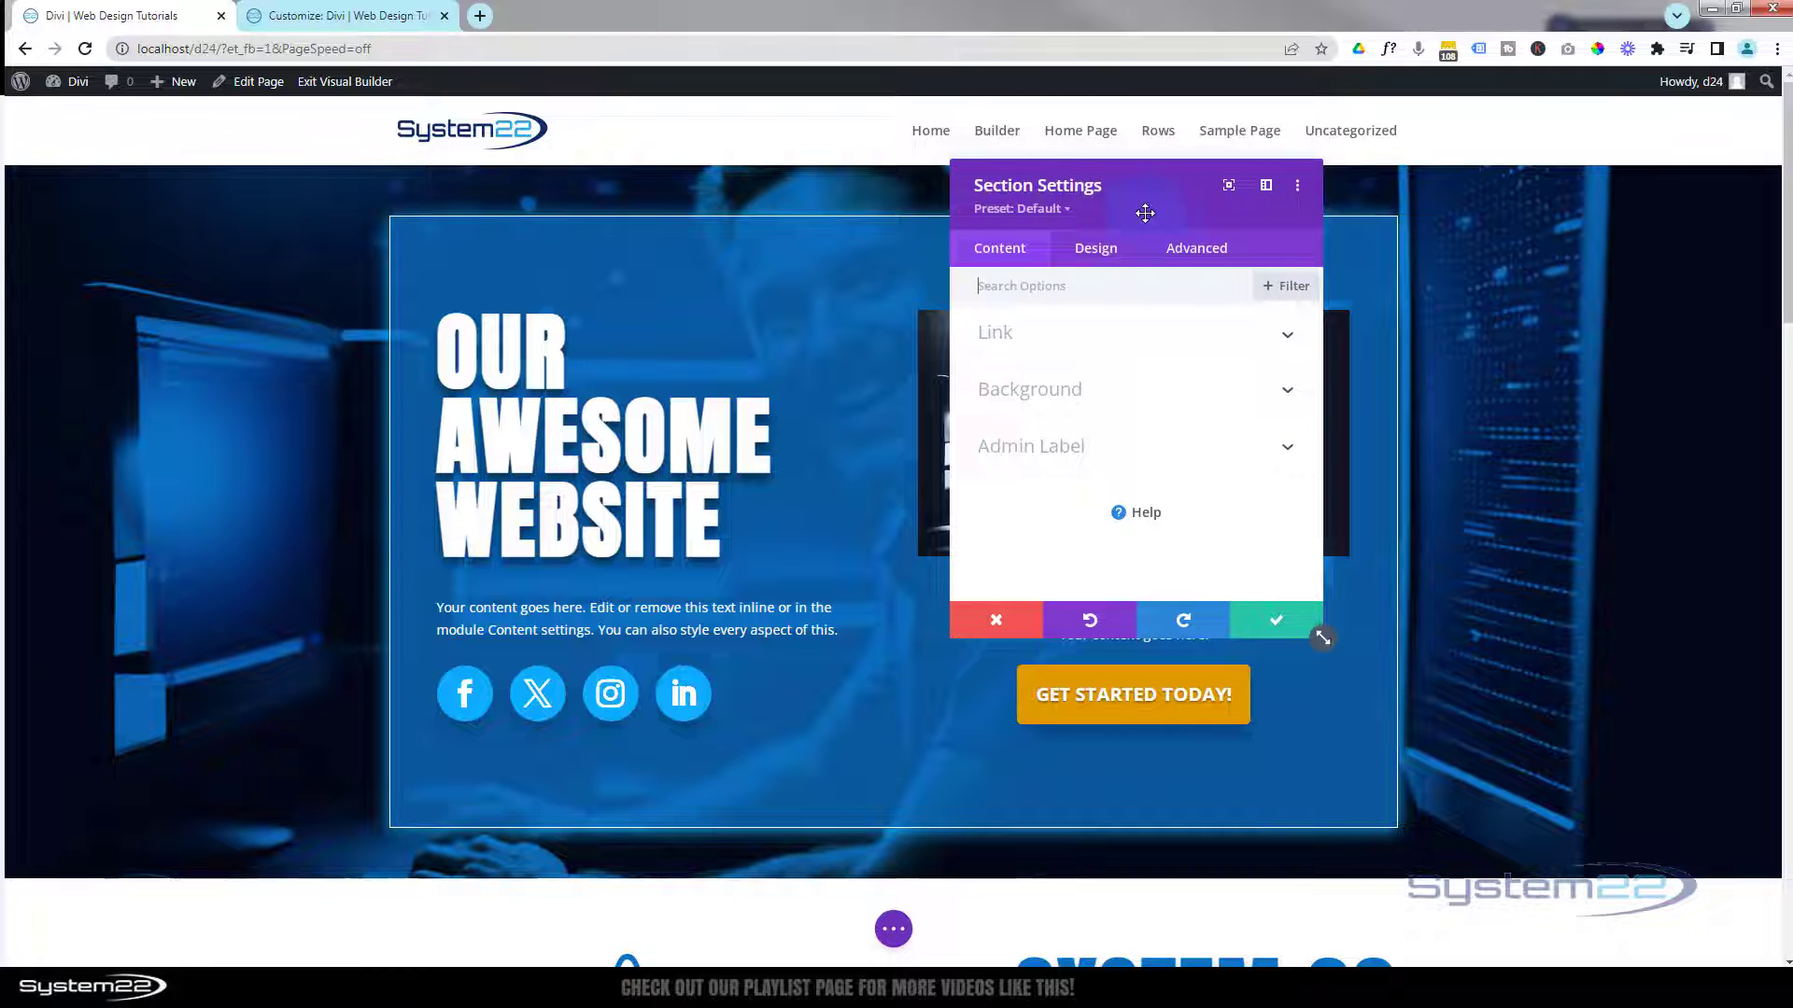
click(1203, 251)
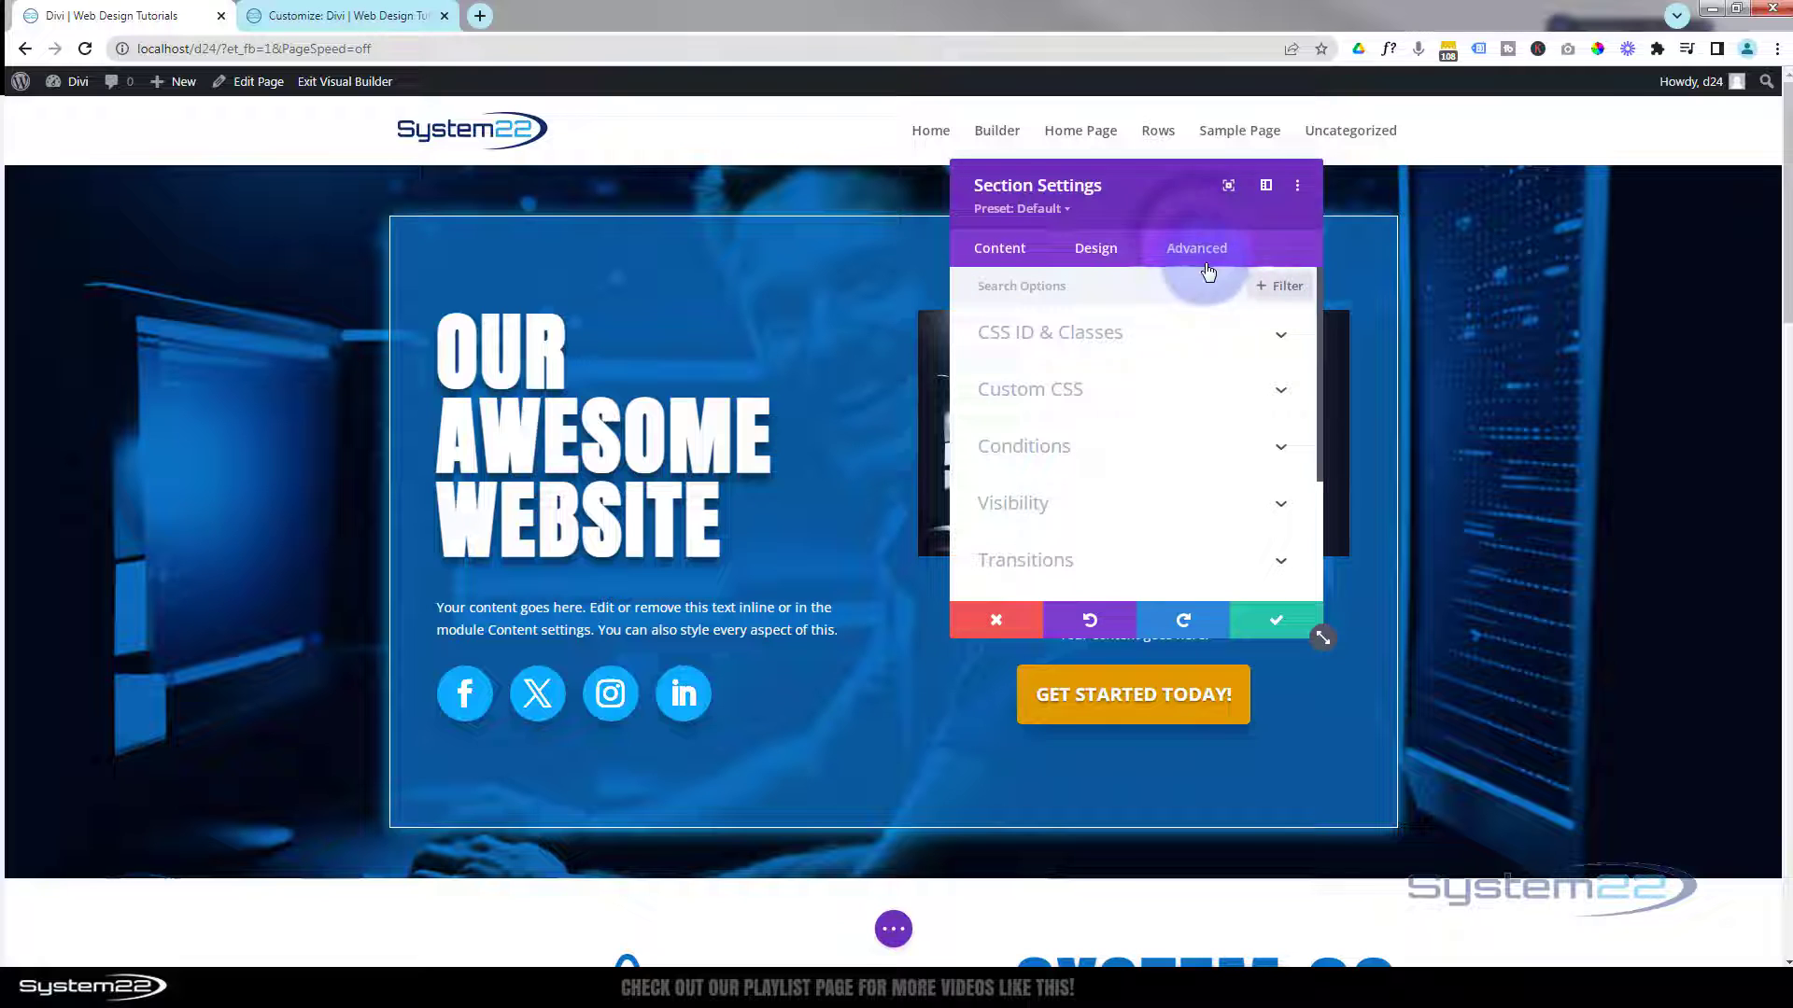
click(1194, 338)
click(1072, 399)
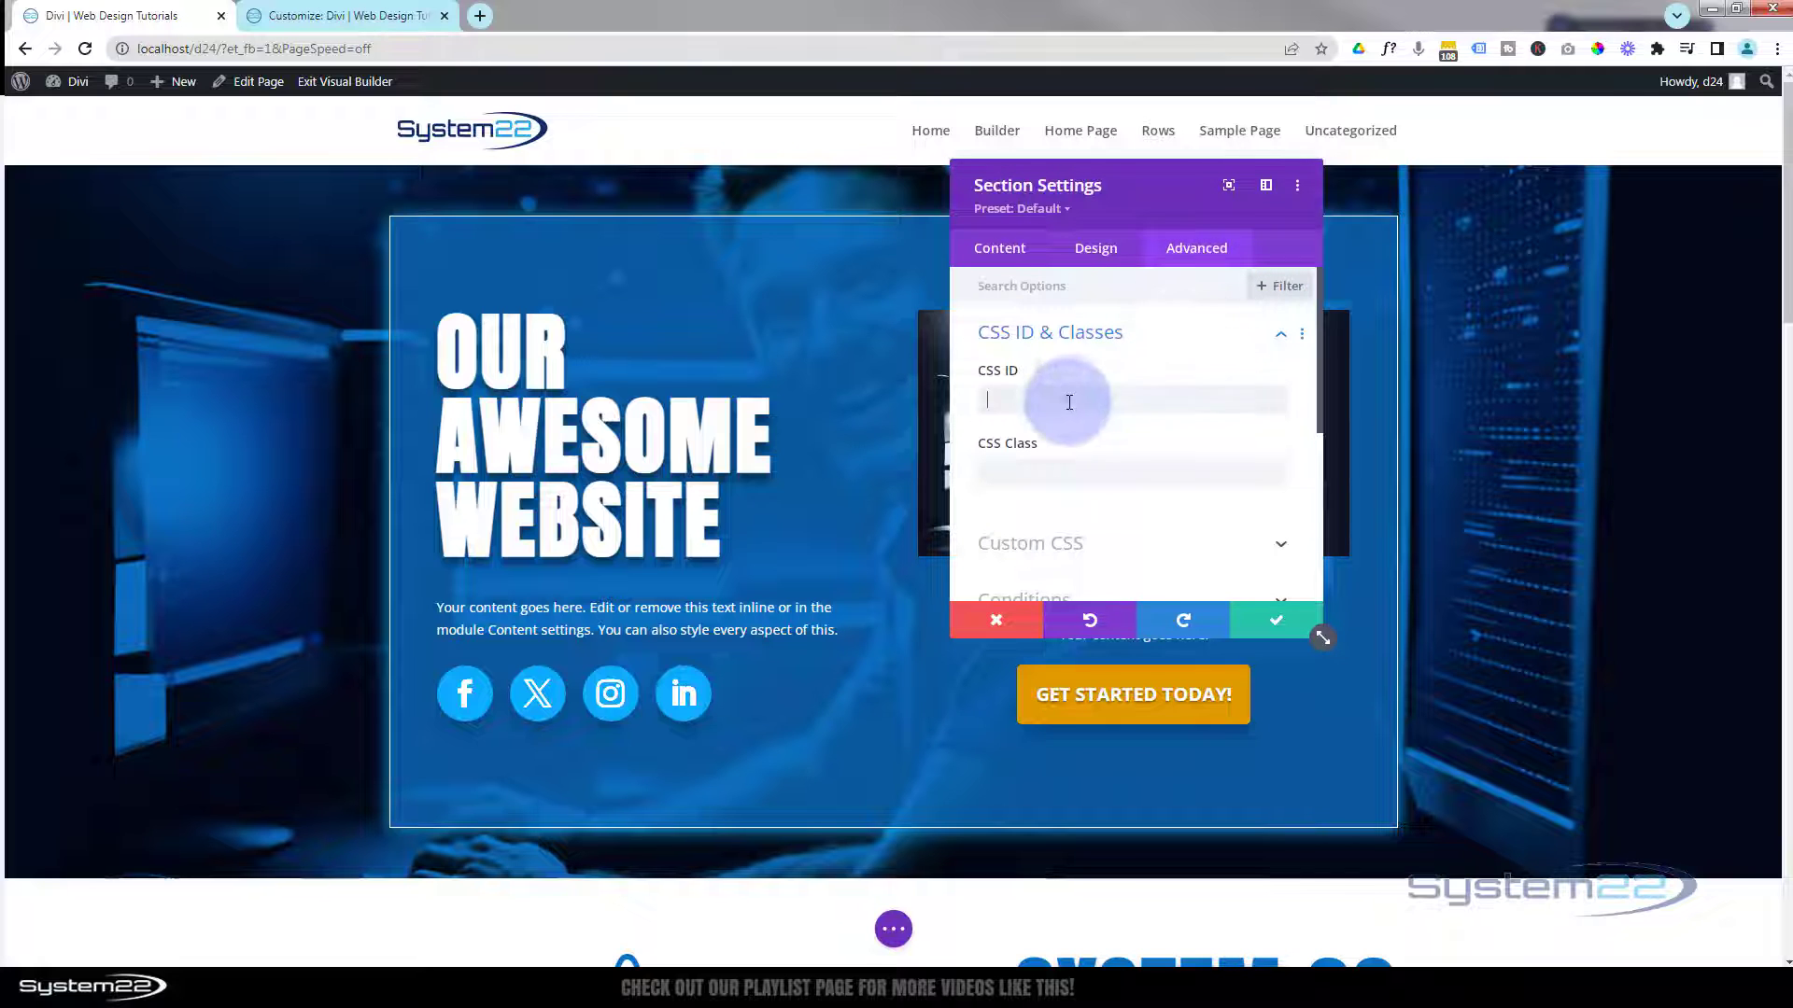
text(pagetop)
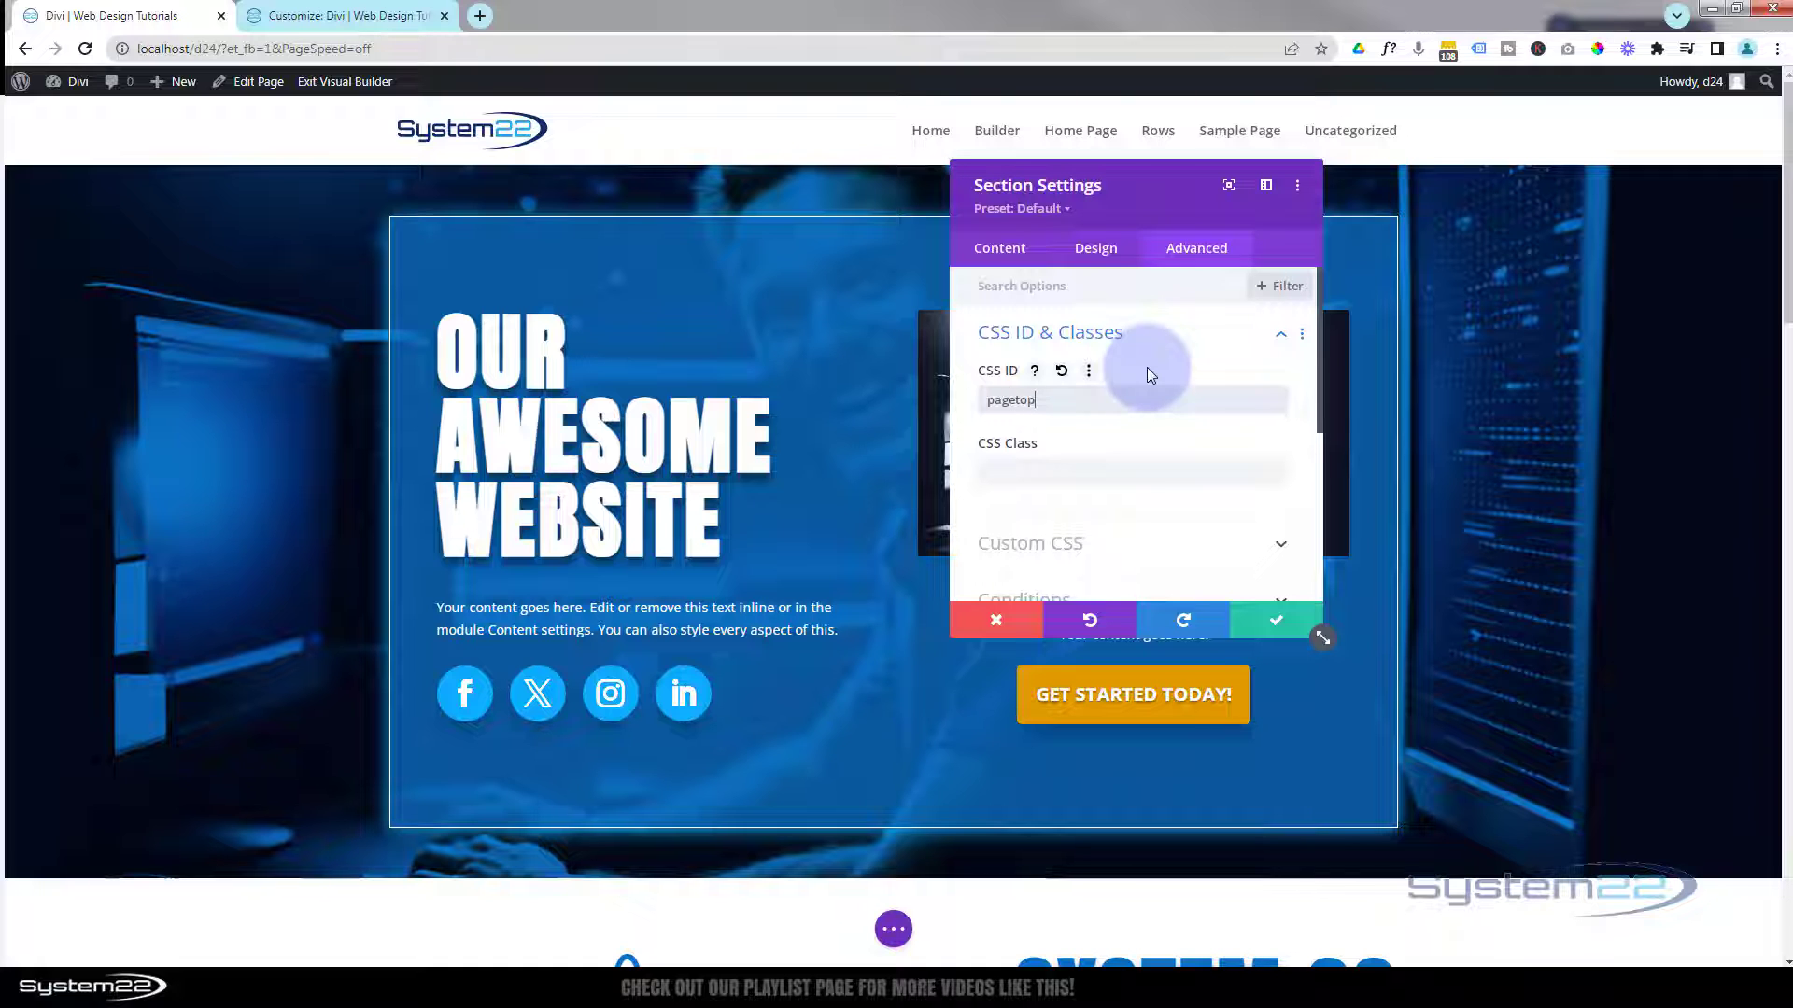
click(1262, 618)
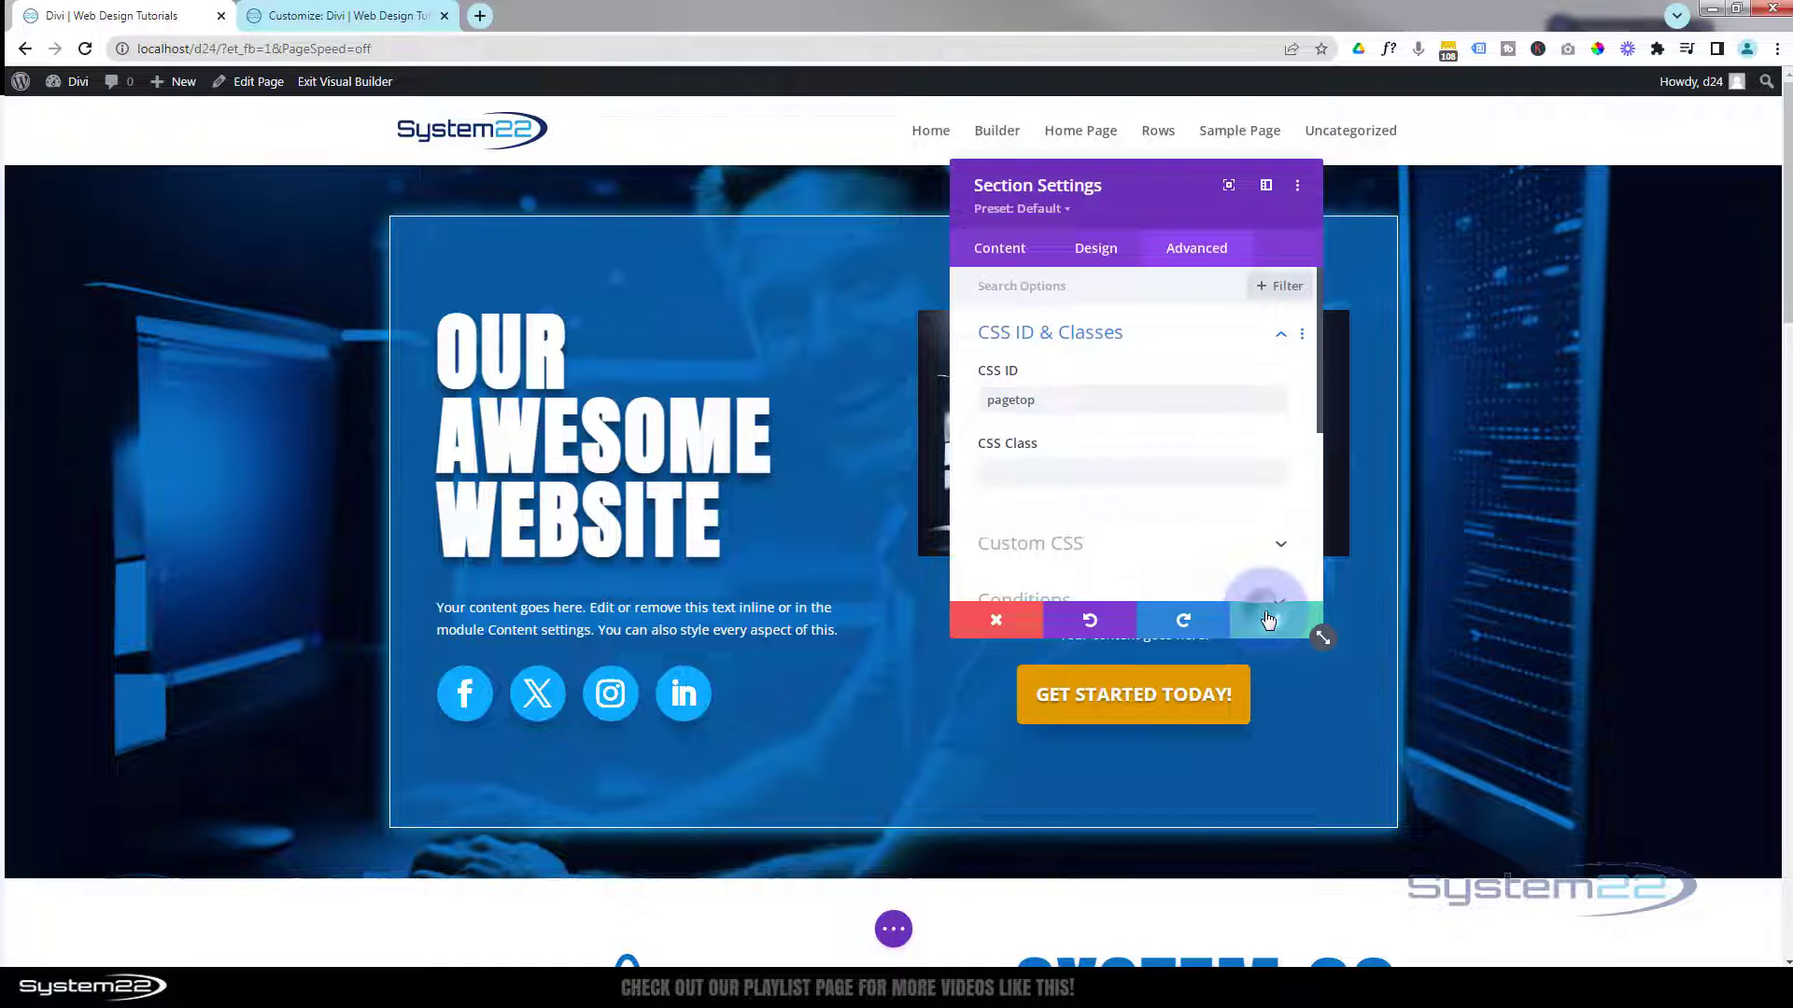
- Give the Company History section the CSS ID 'about'
scroll(631, 533, down, 3)
scroll(631, 534, down, 4)
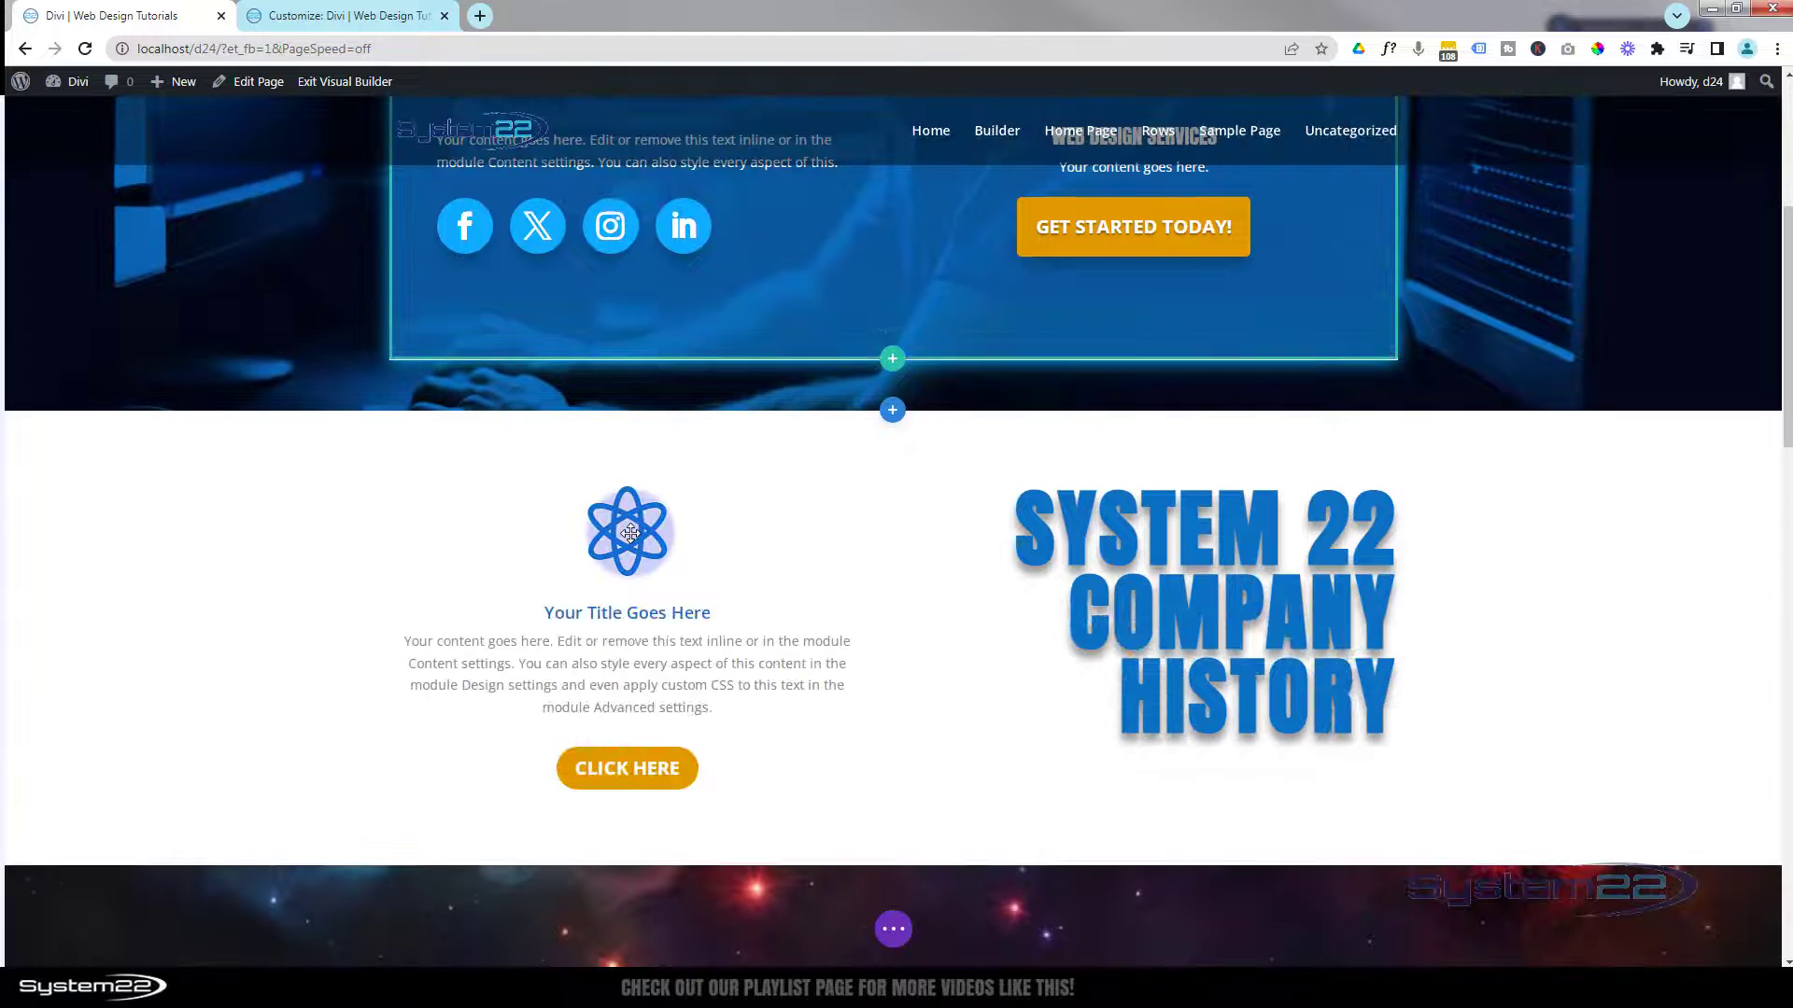
mouse_move(125, 340)
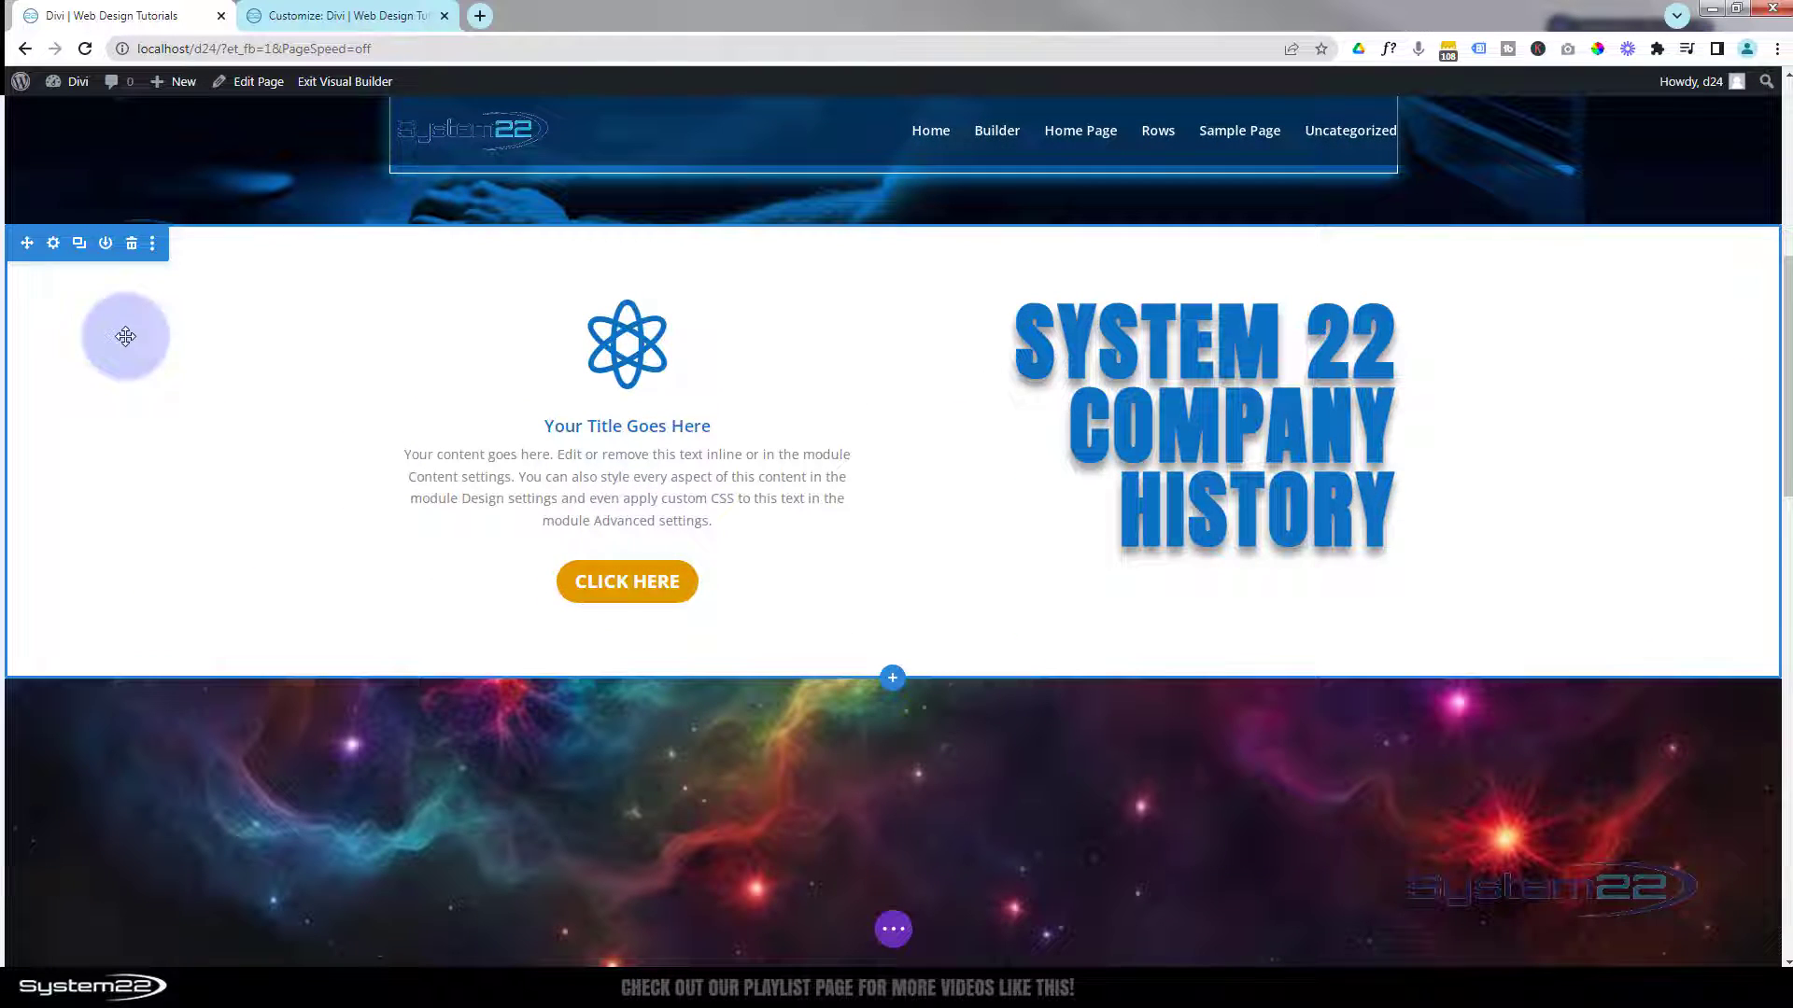
click(53, 245)
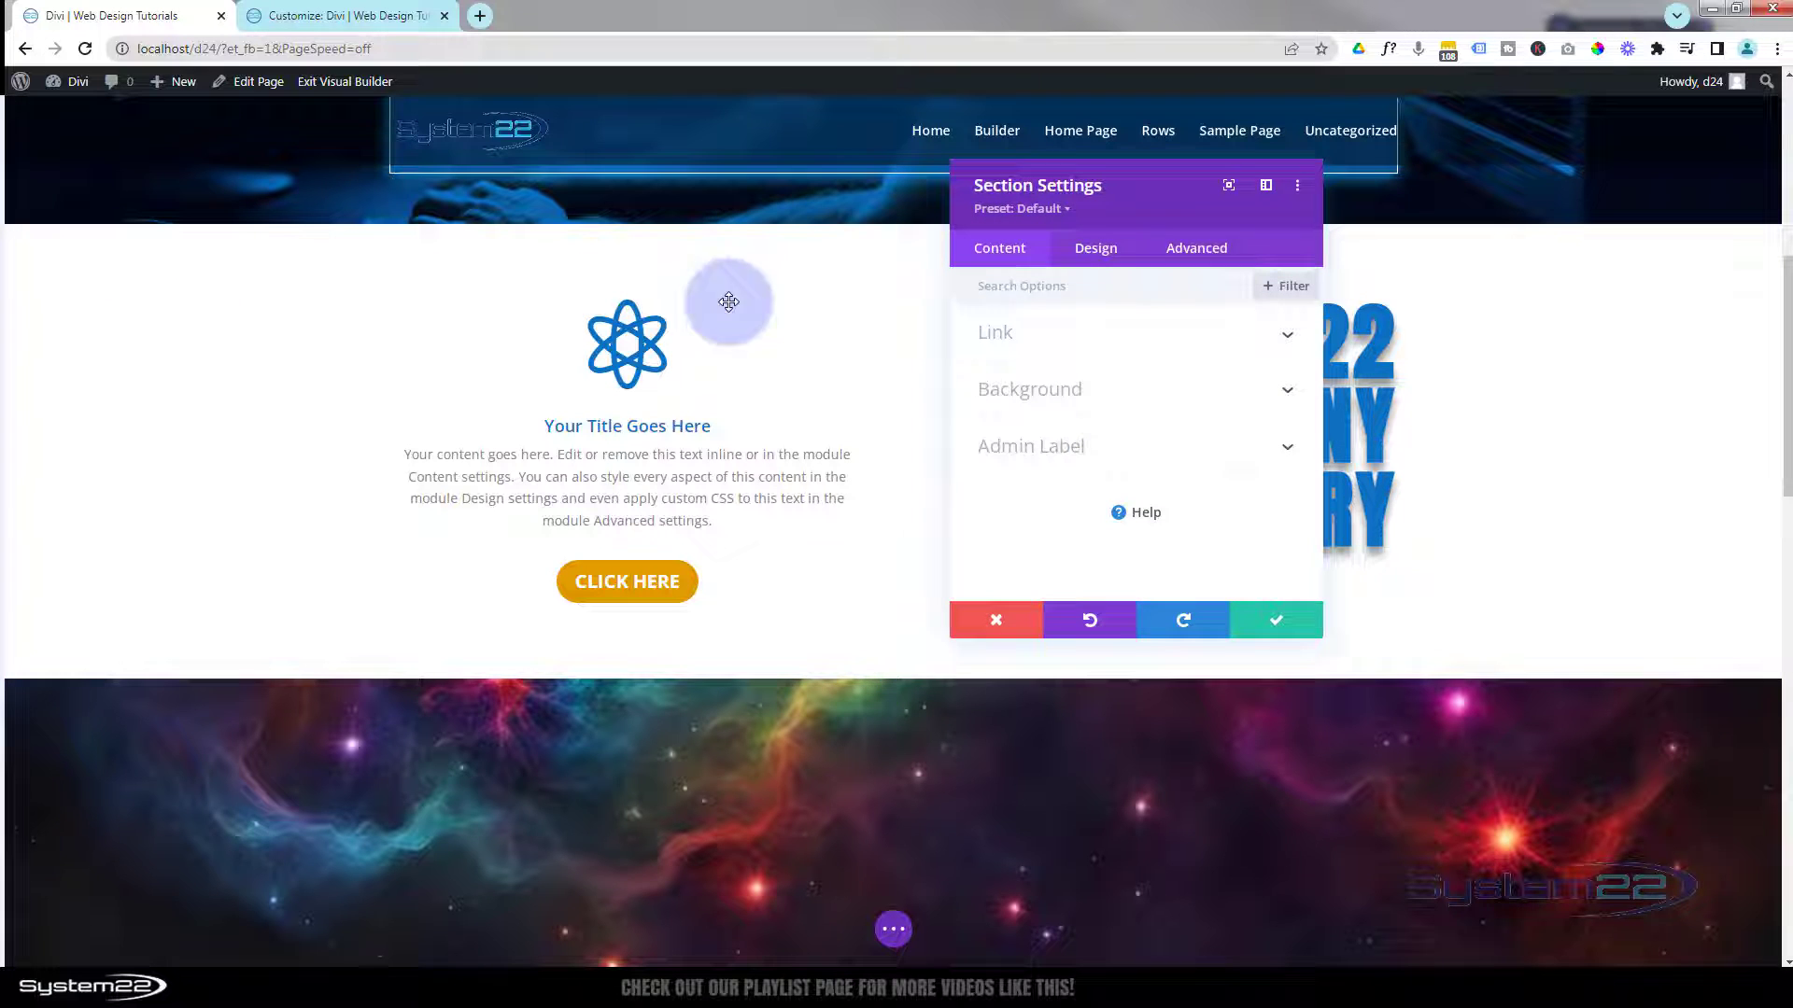
click(1197, 252)
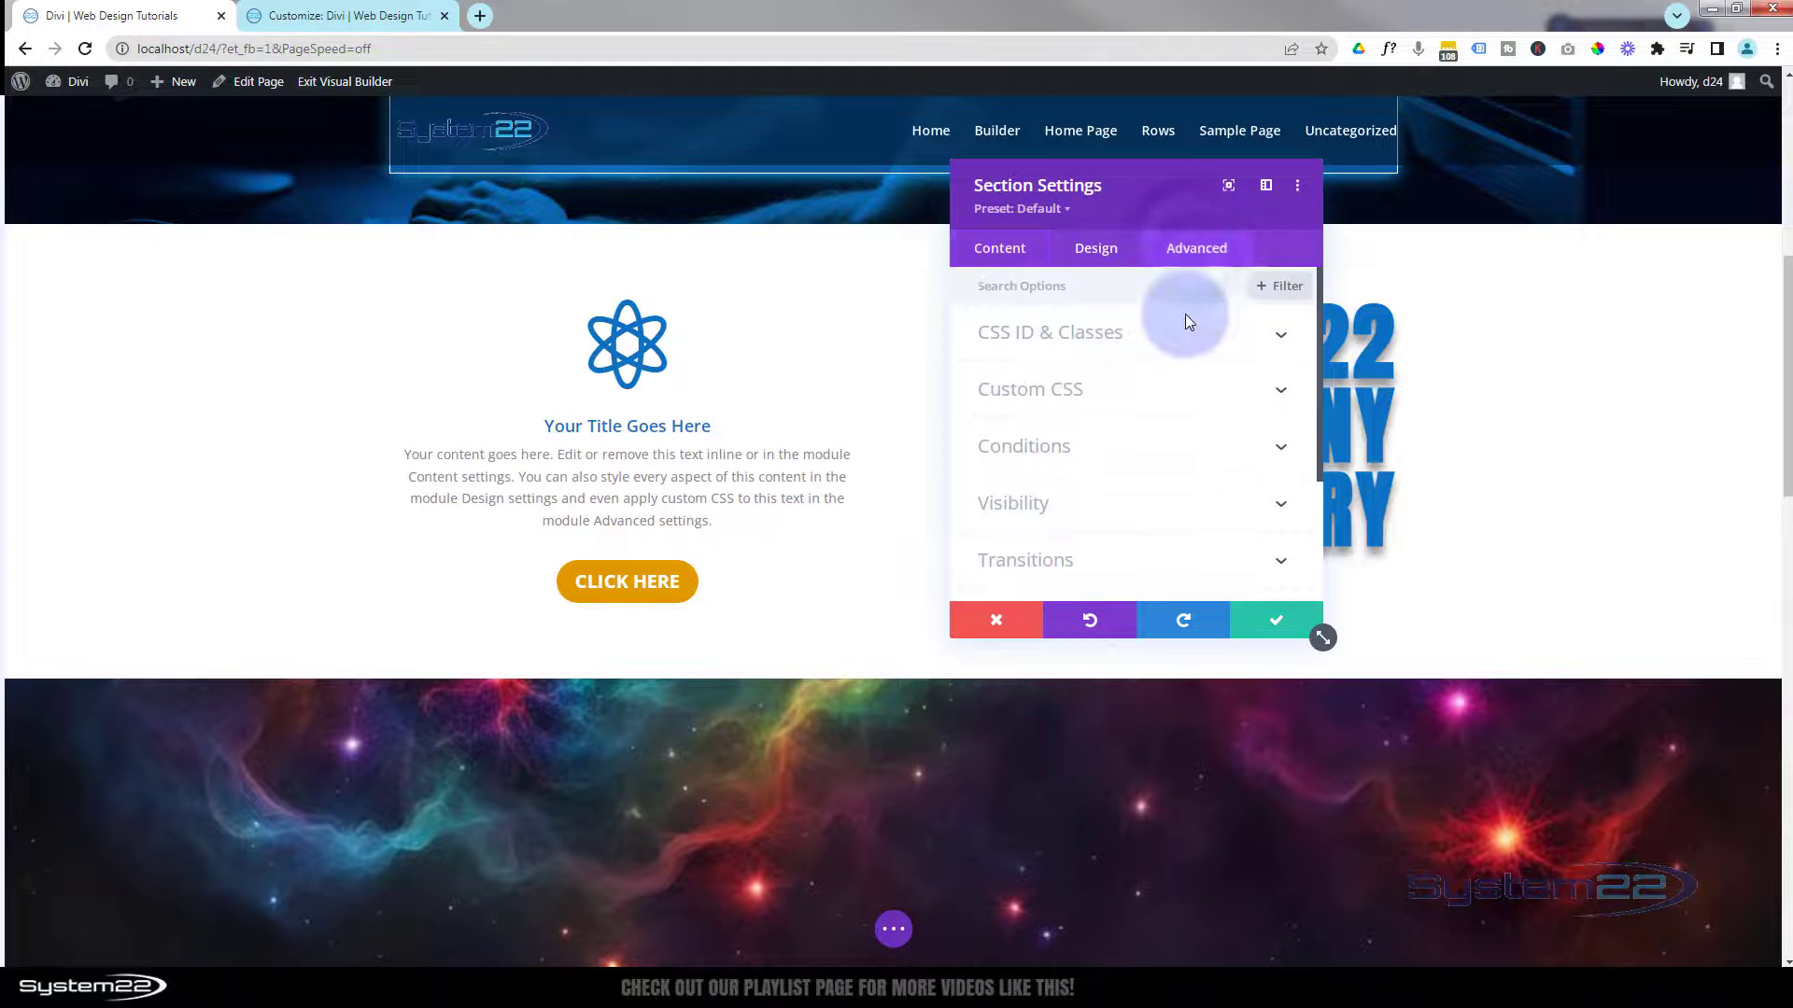
click(1195, 336)
click(1060, 411)
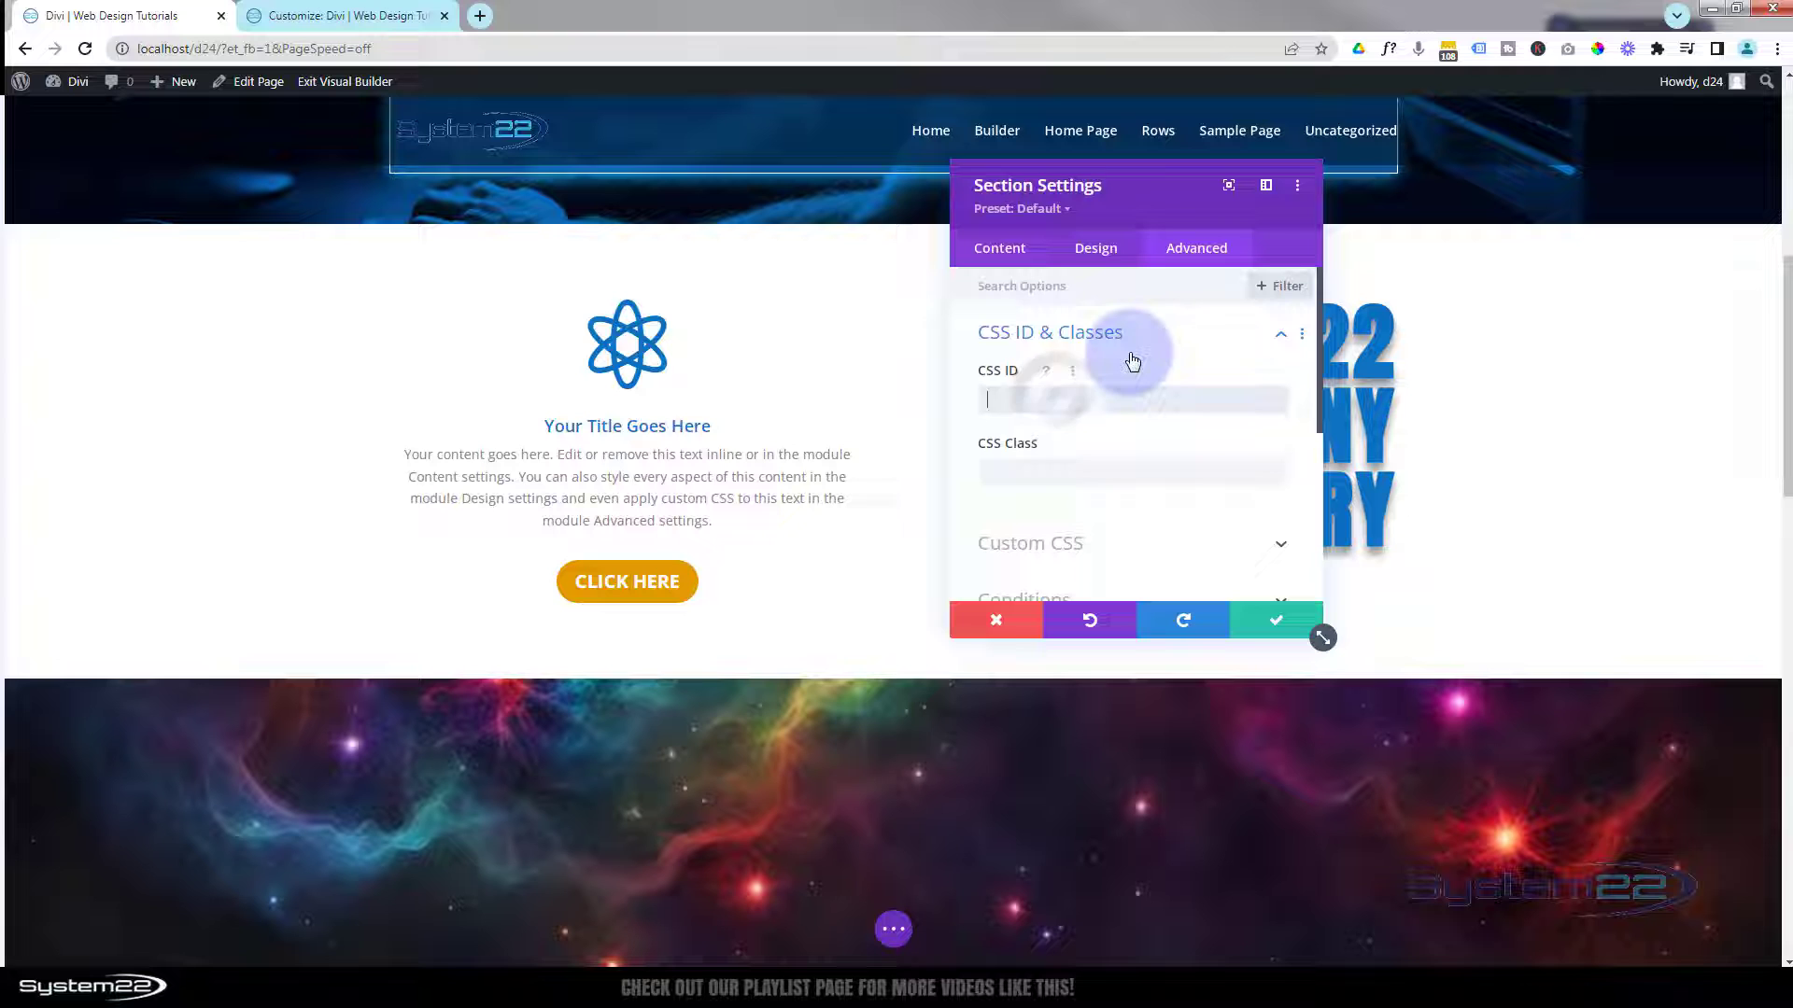
click(1272, 622)
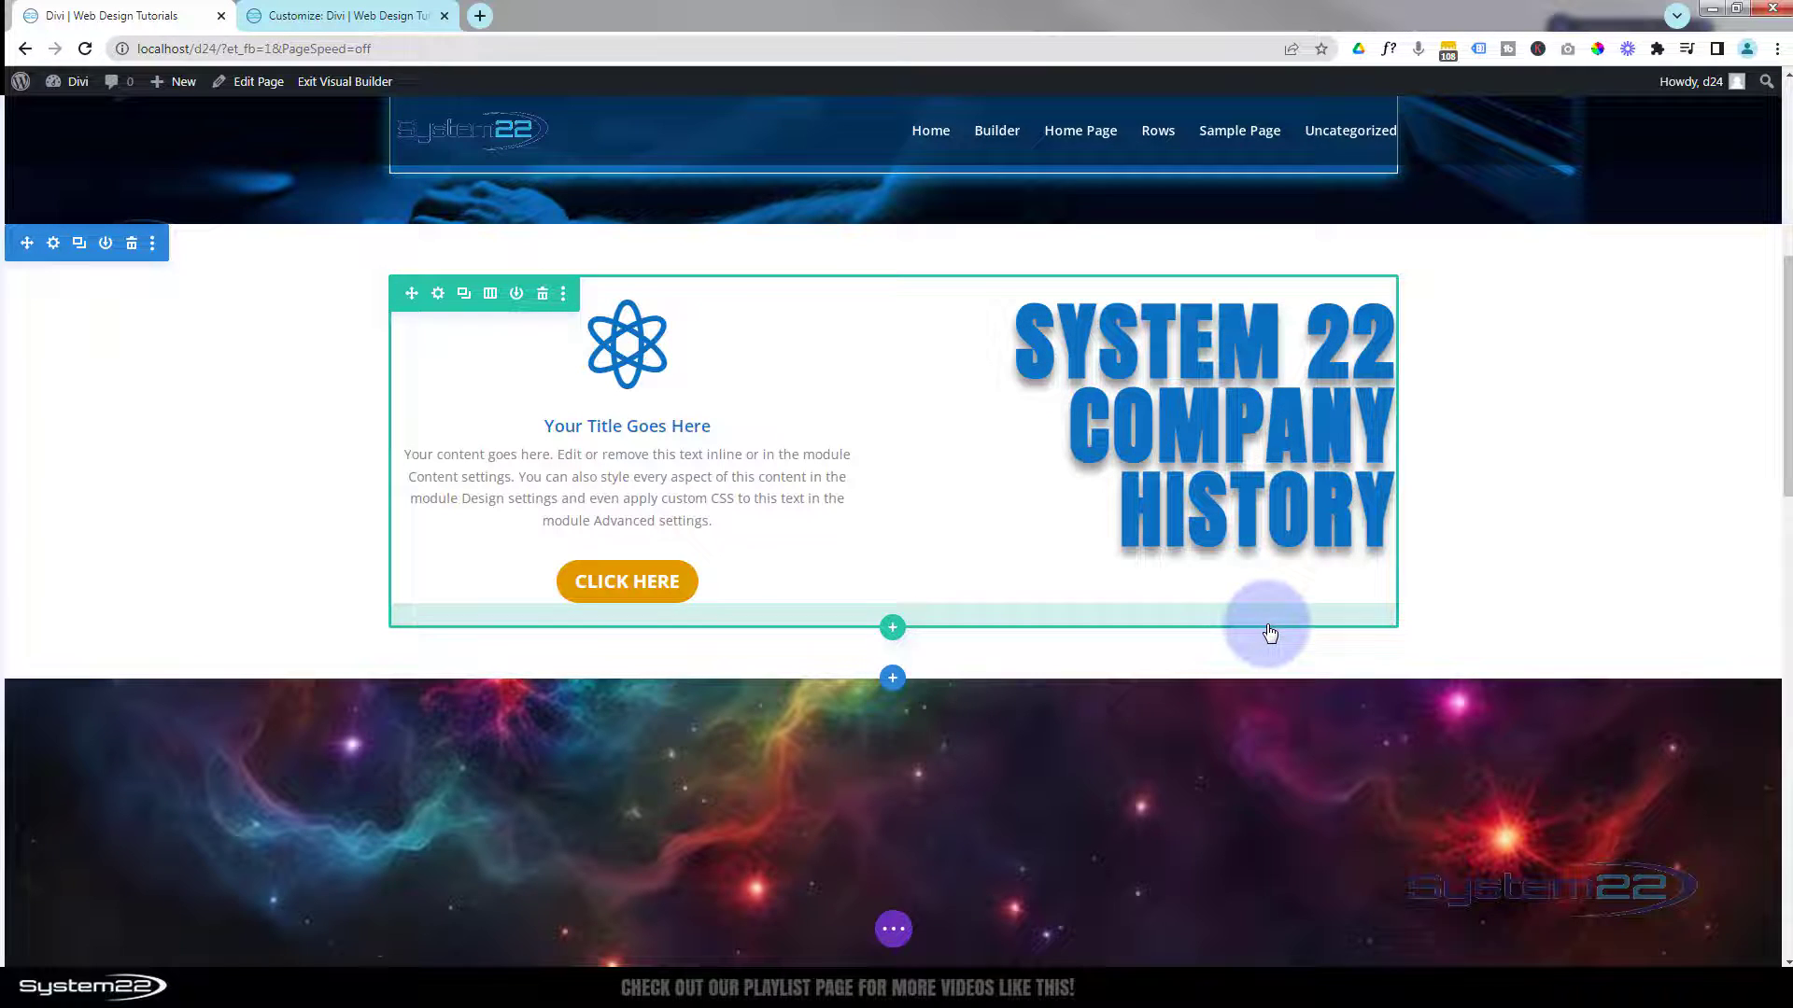
scroll(1074, 635, down, 6)
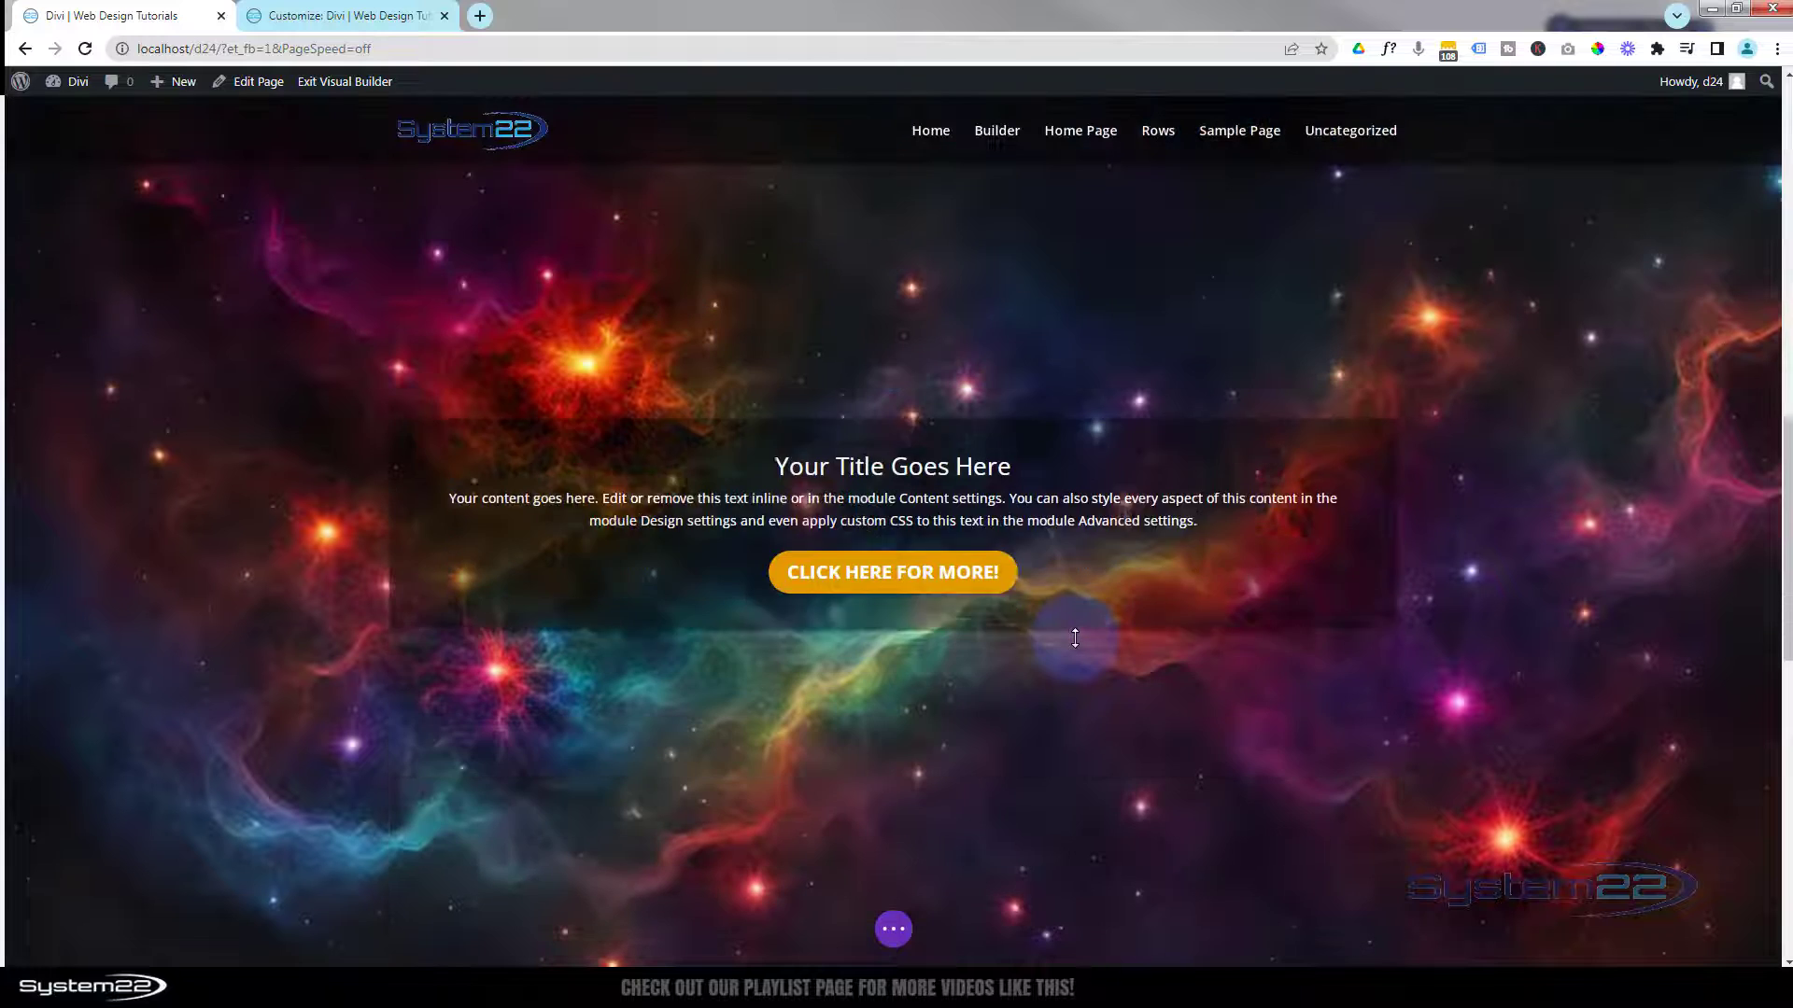
- Enter 'services' in the three-blurb section's CSS ID field under Advanced and save
scroll(1074, 638, down, 8)
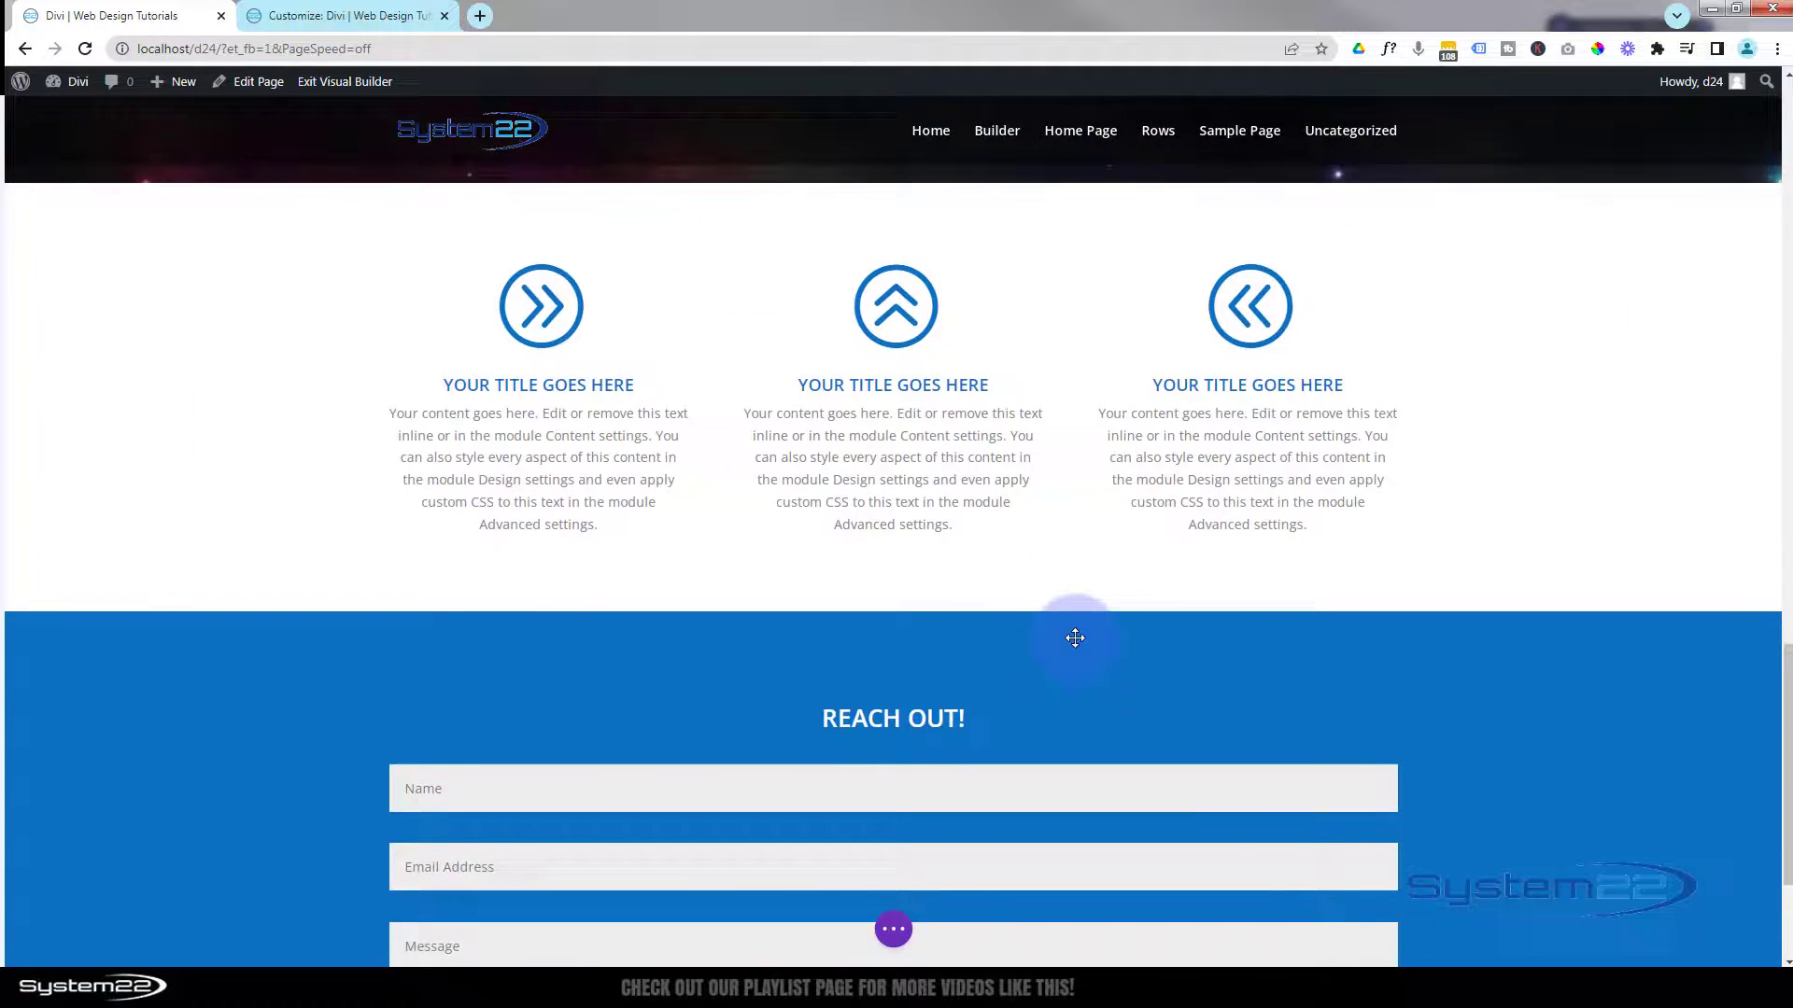
scroll(1074, 638, down, 2)
scroll(324, 601, up, 3)
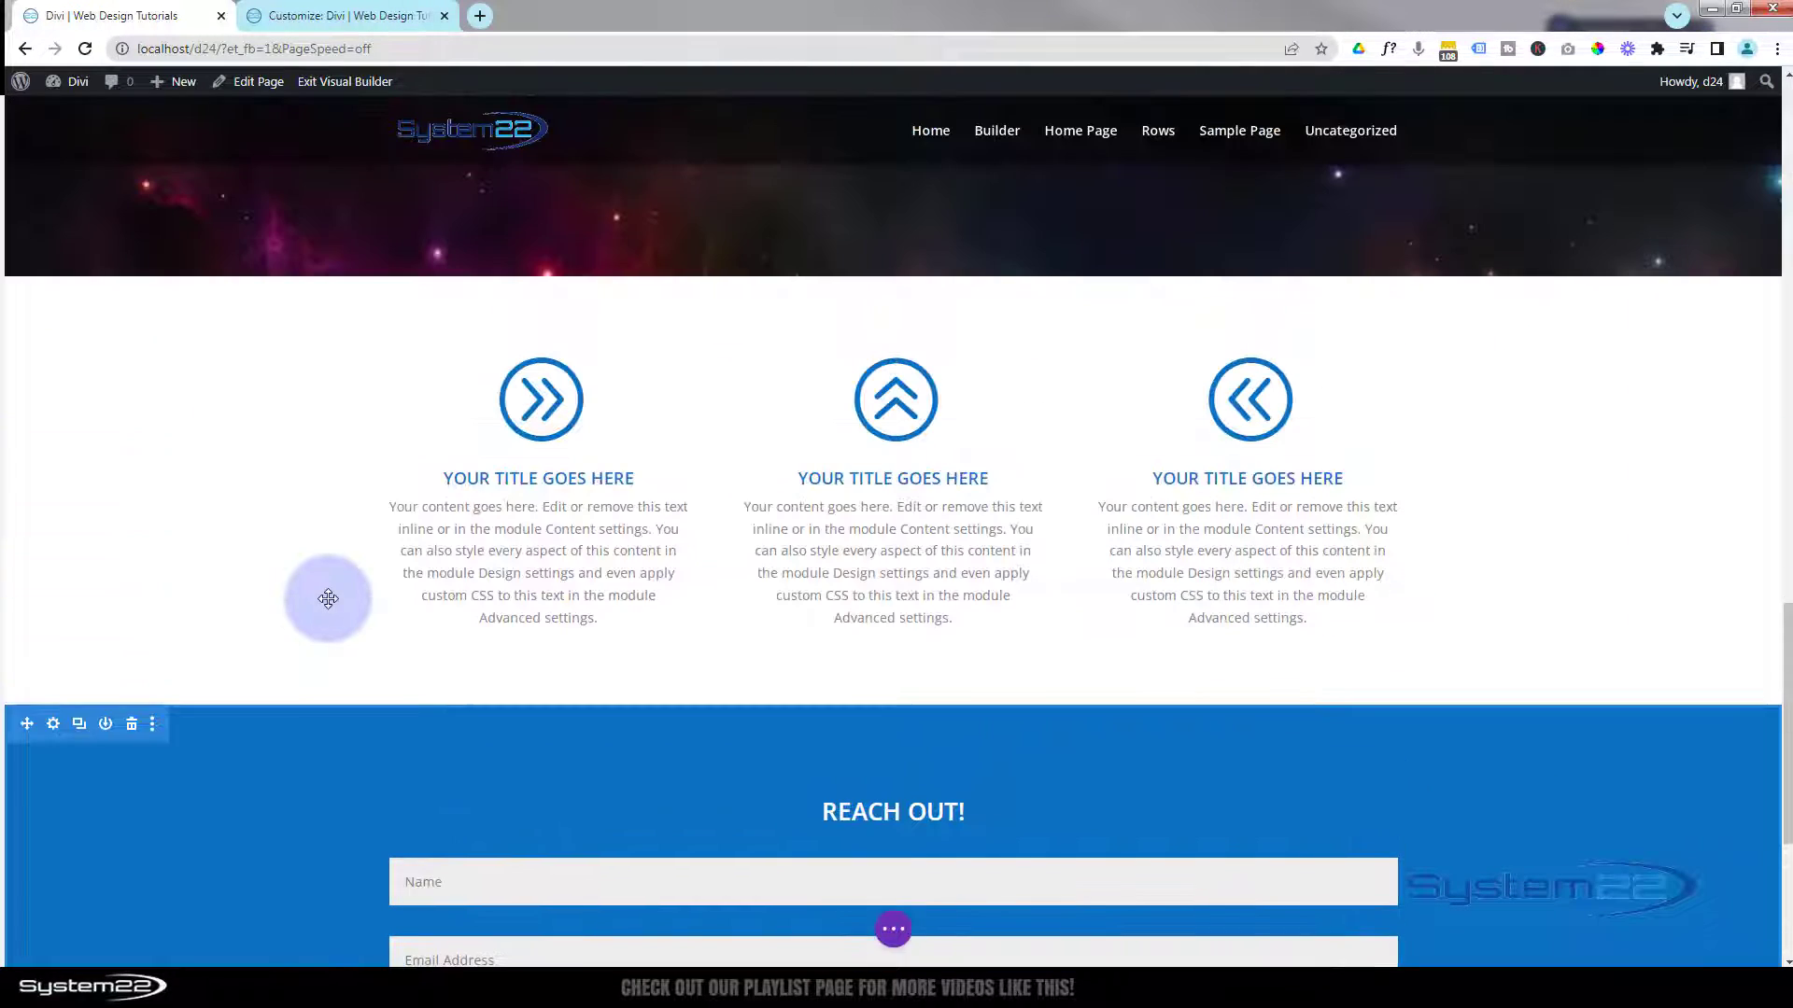
scroll(327, 598, down, 2)
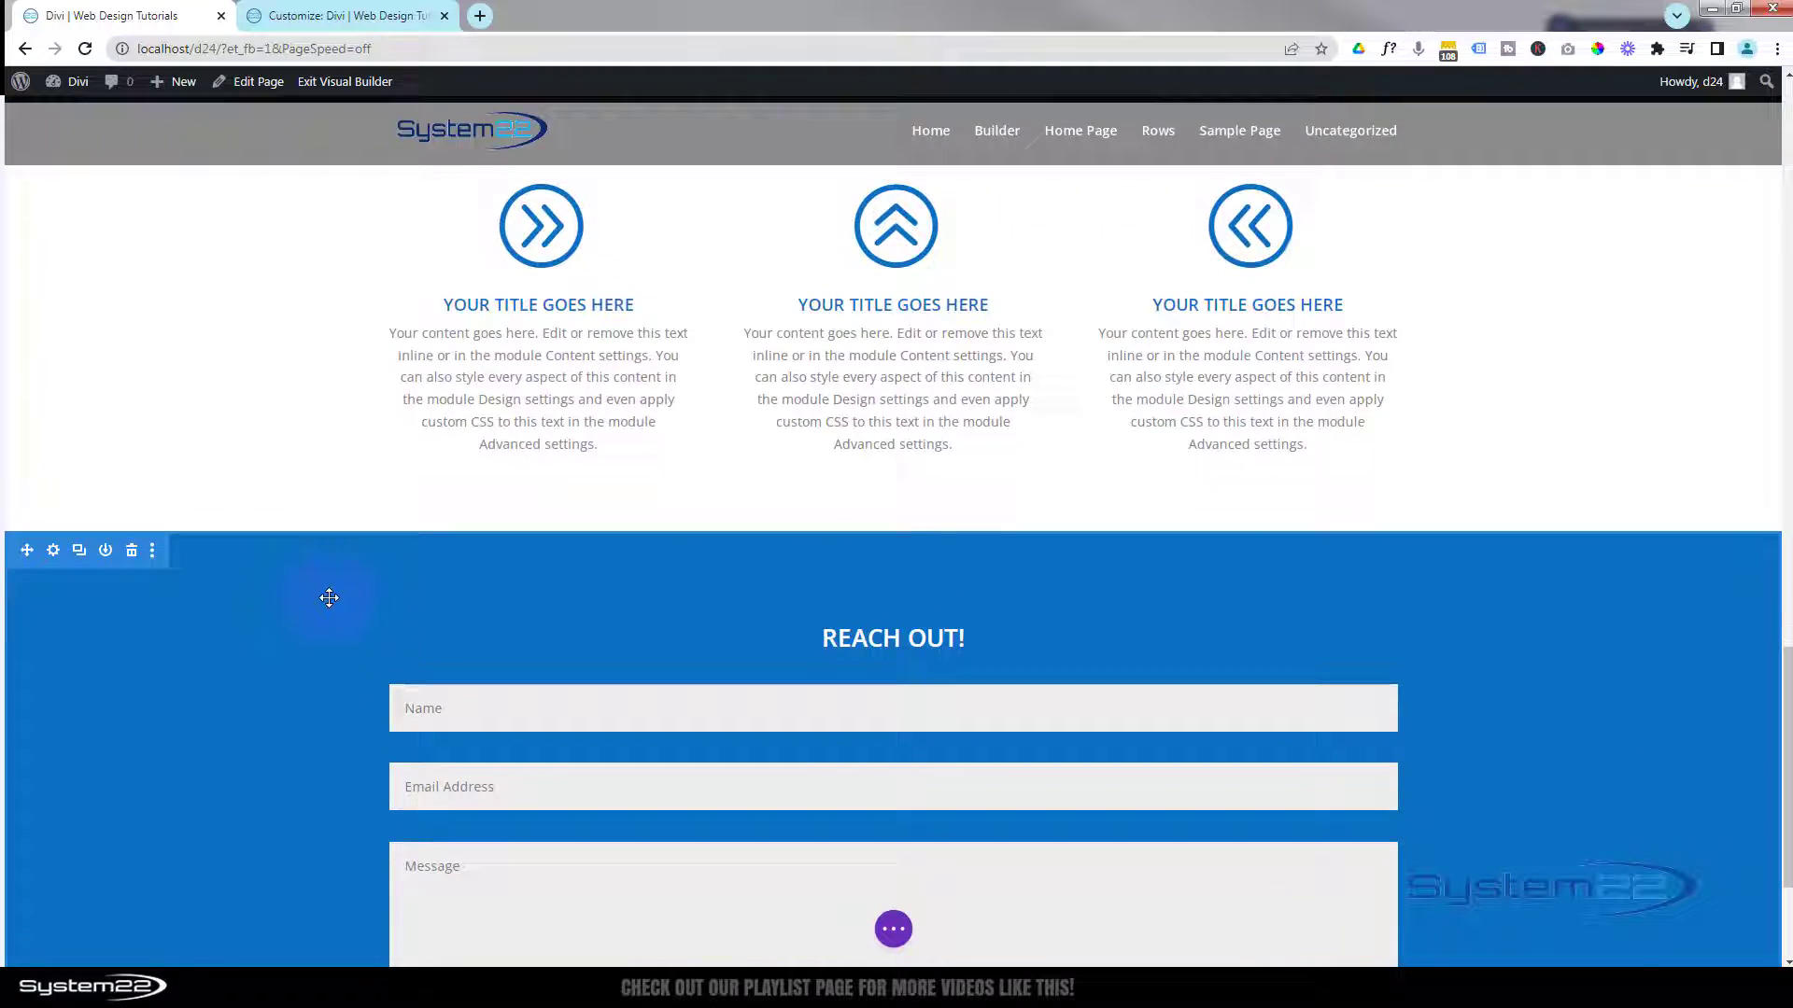
scroll(329, 597, up, 4)
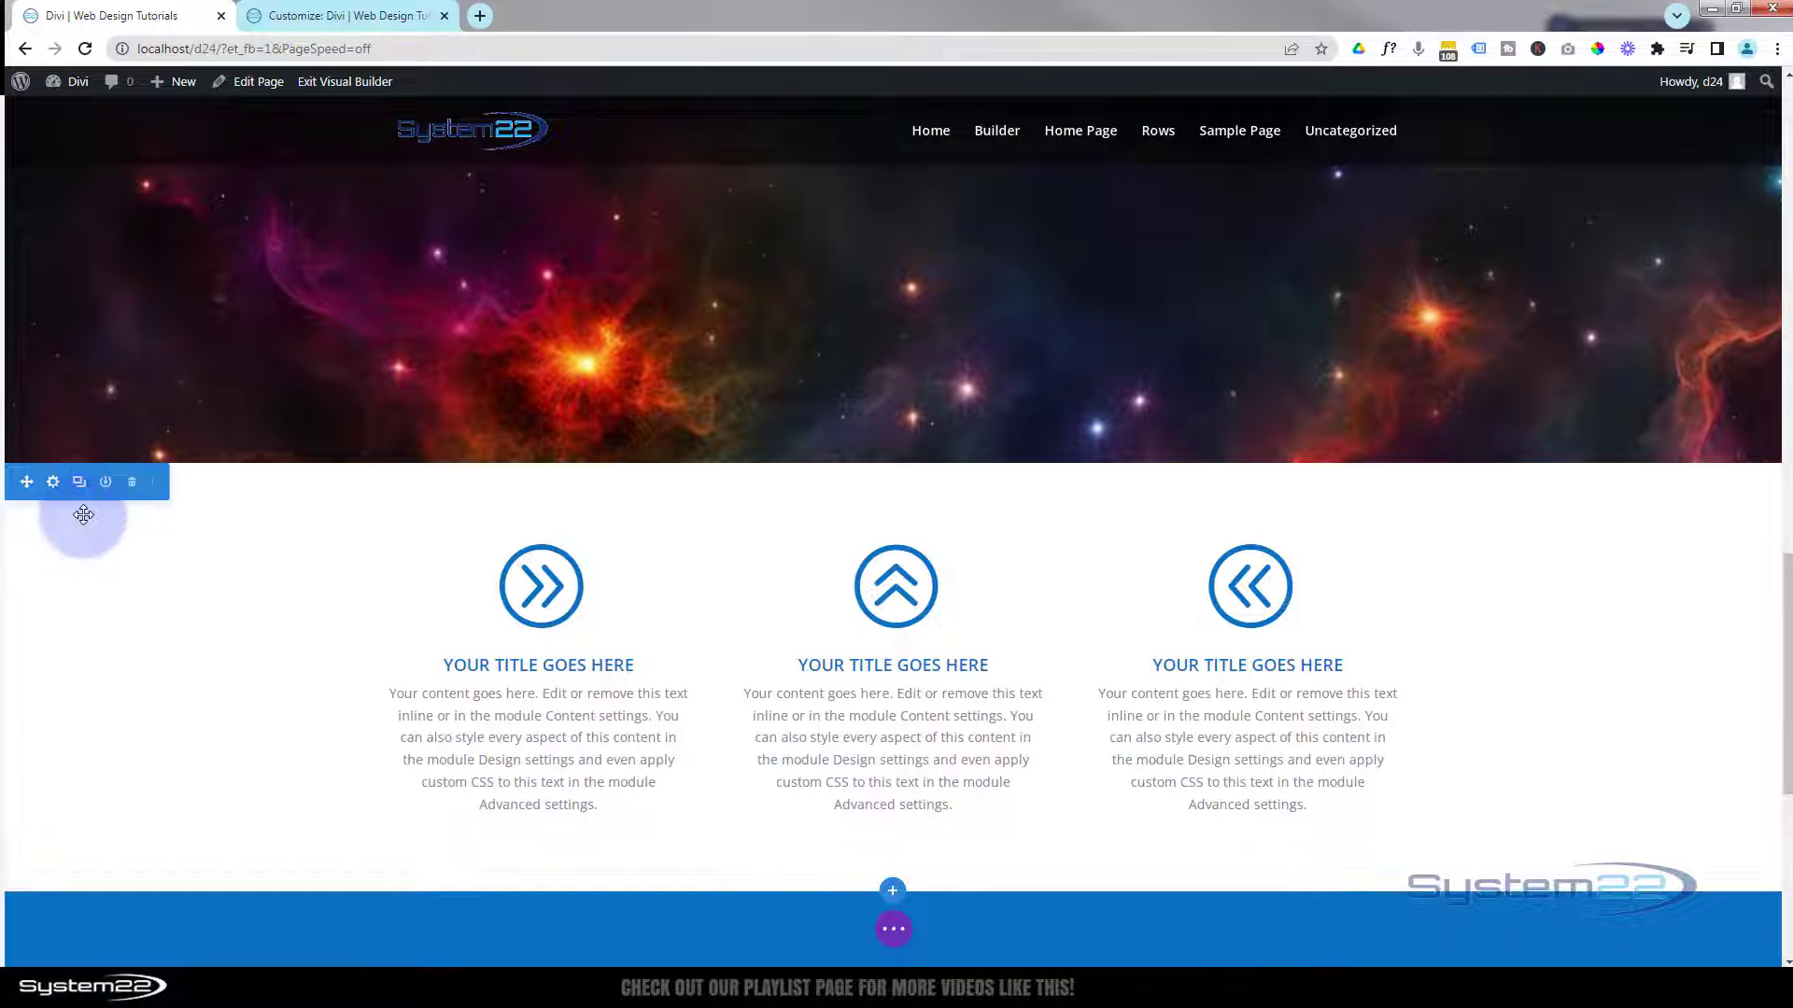
click(51, 482)
click(1196, 248)
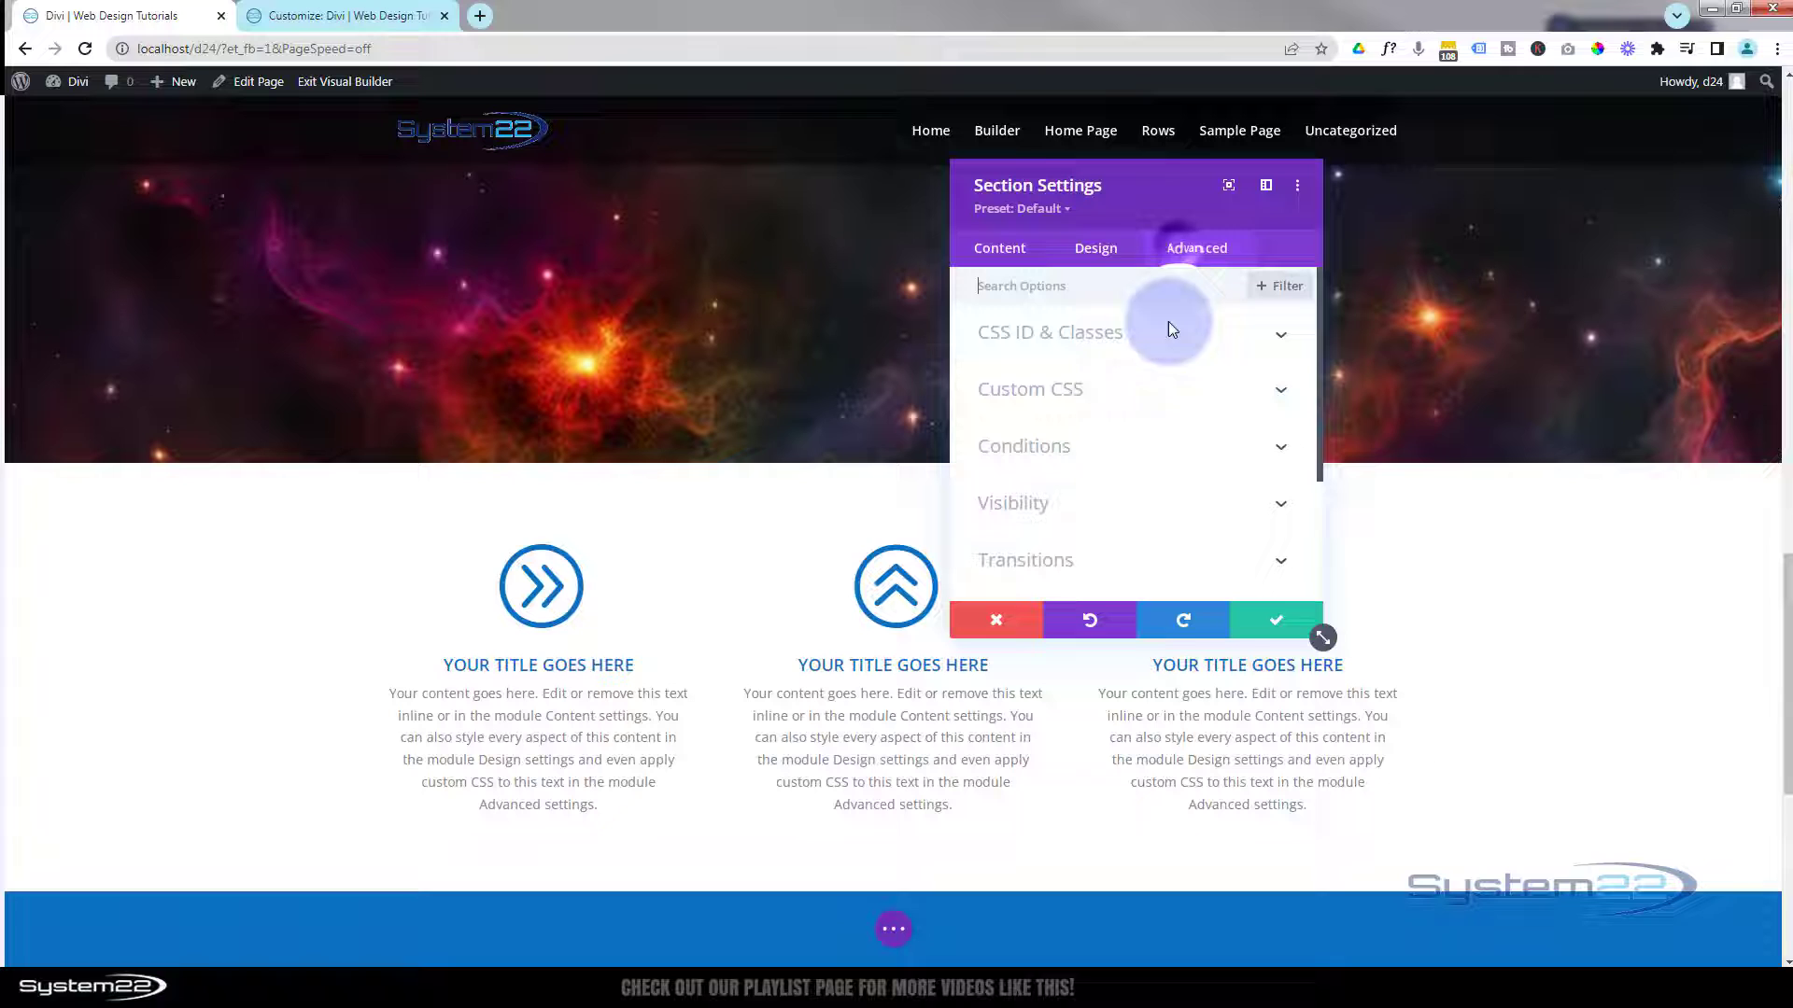
click(1161, 332)
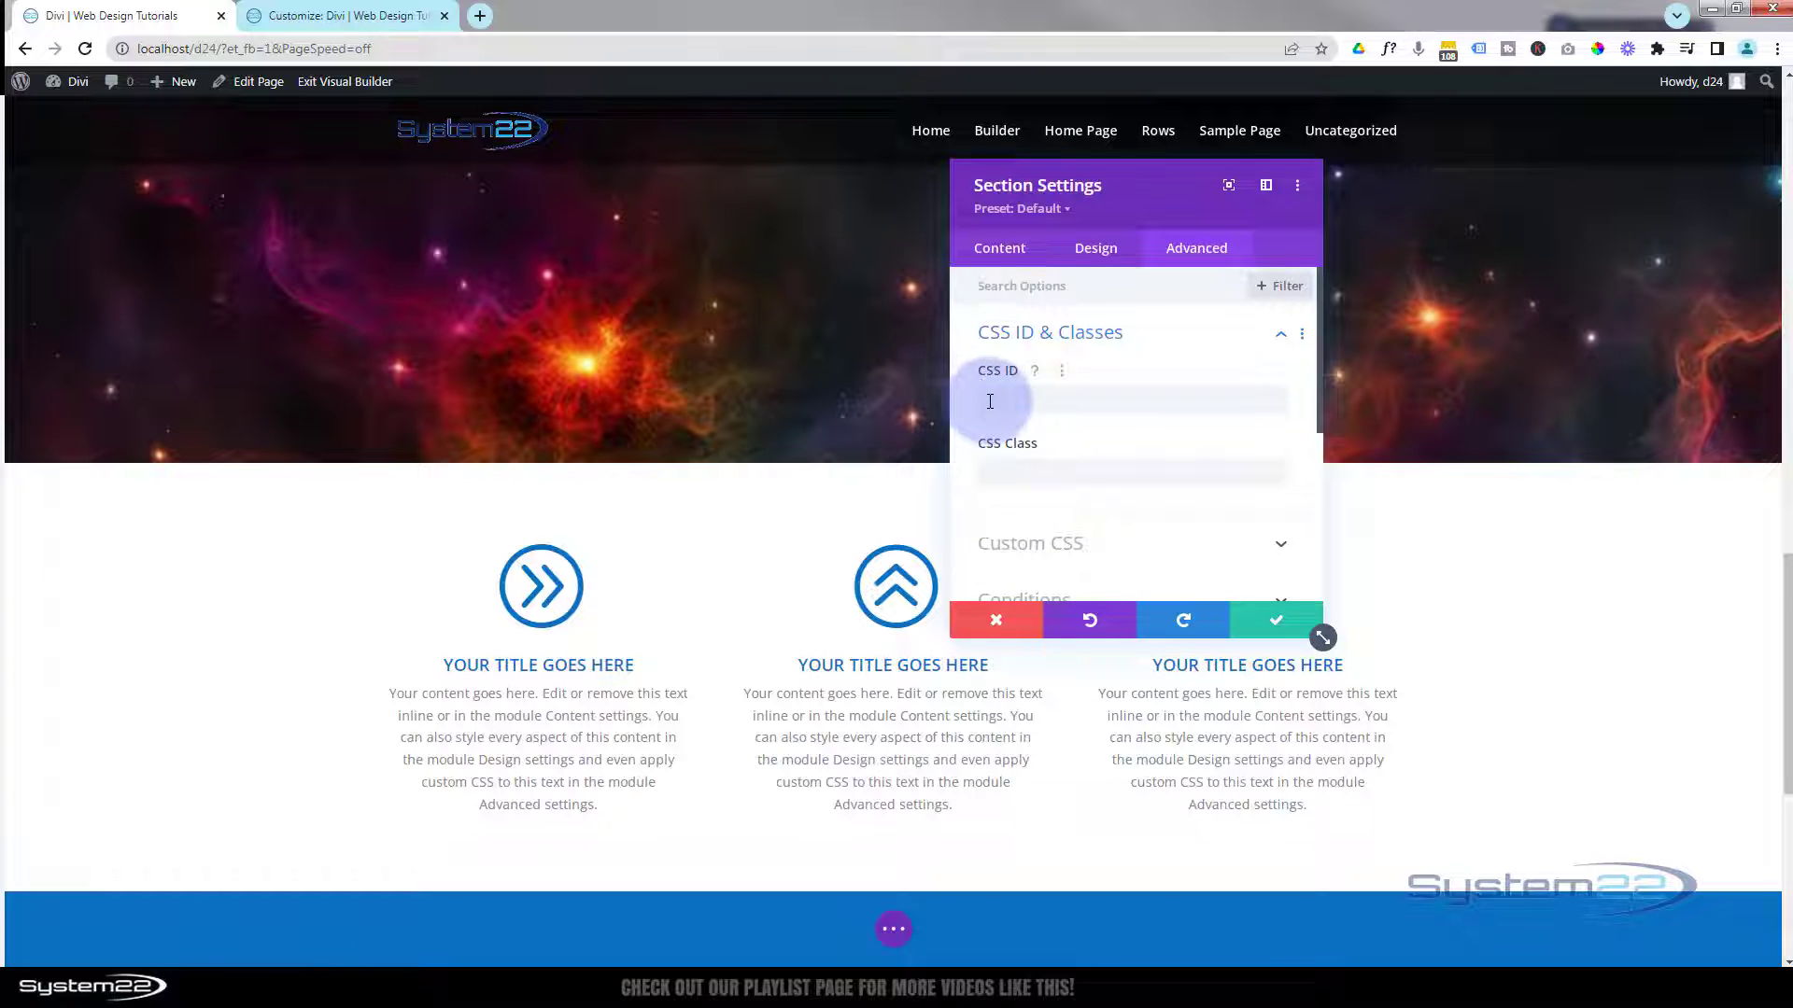
click(1208, 369)
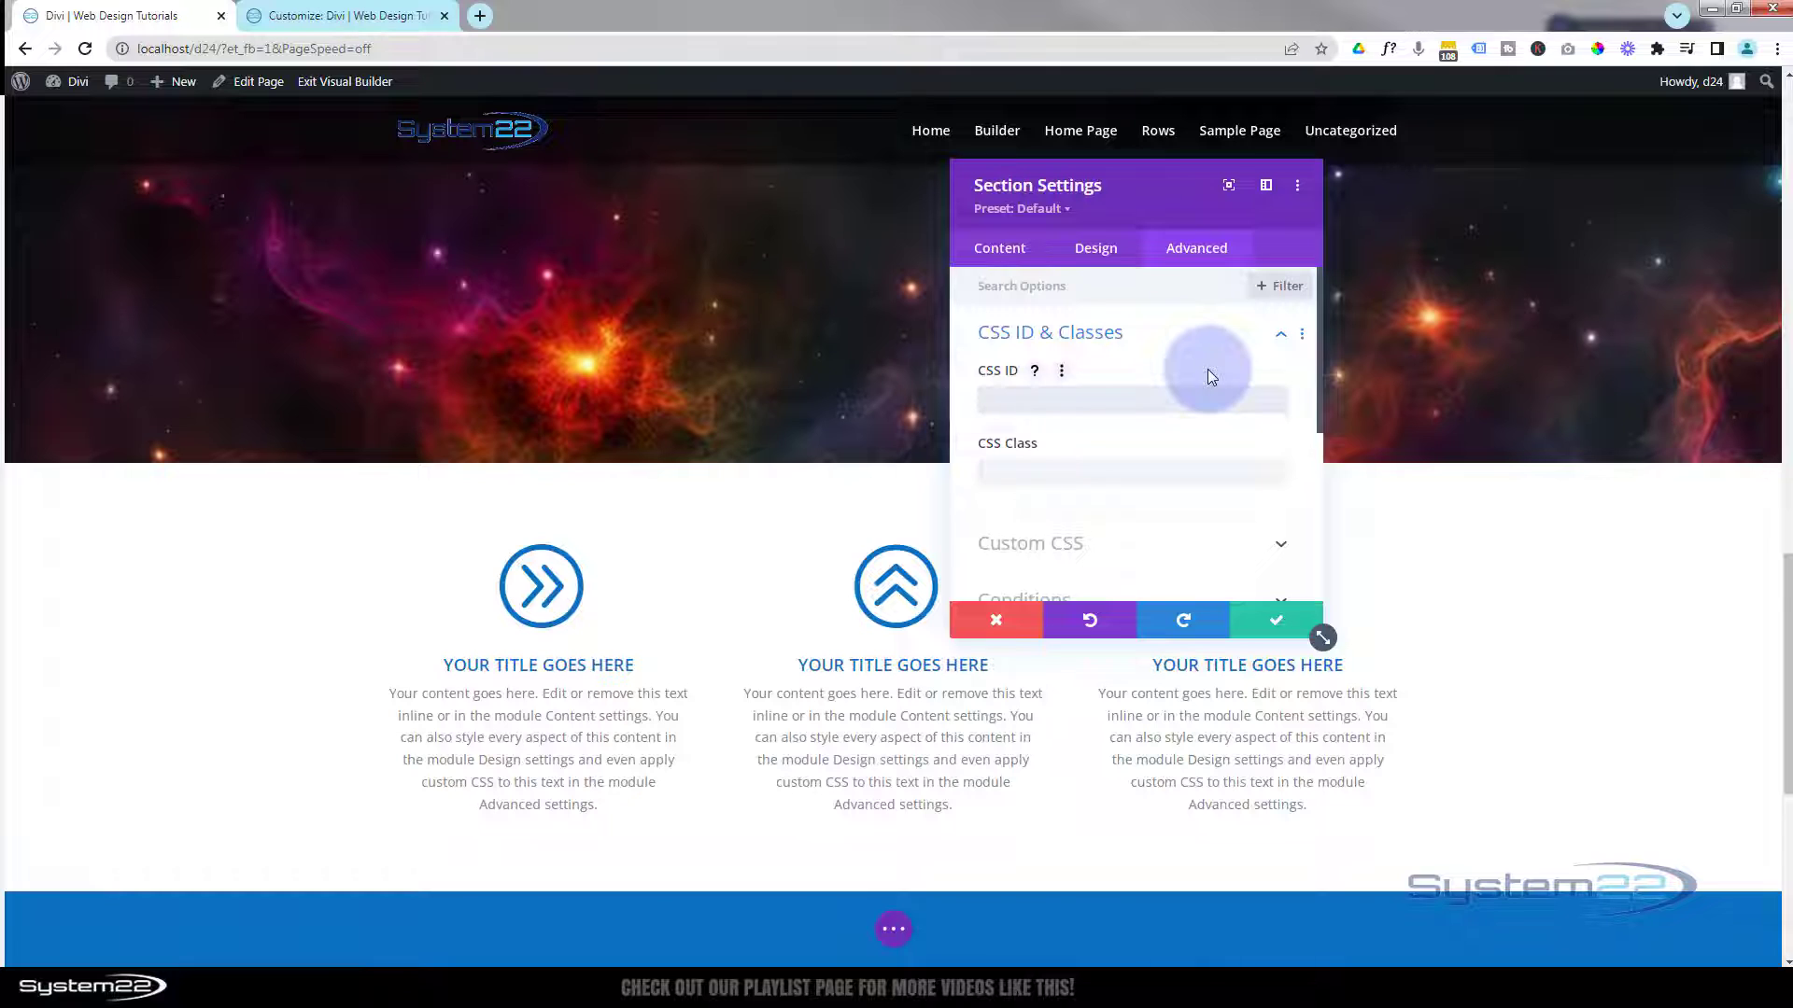
text(services)
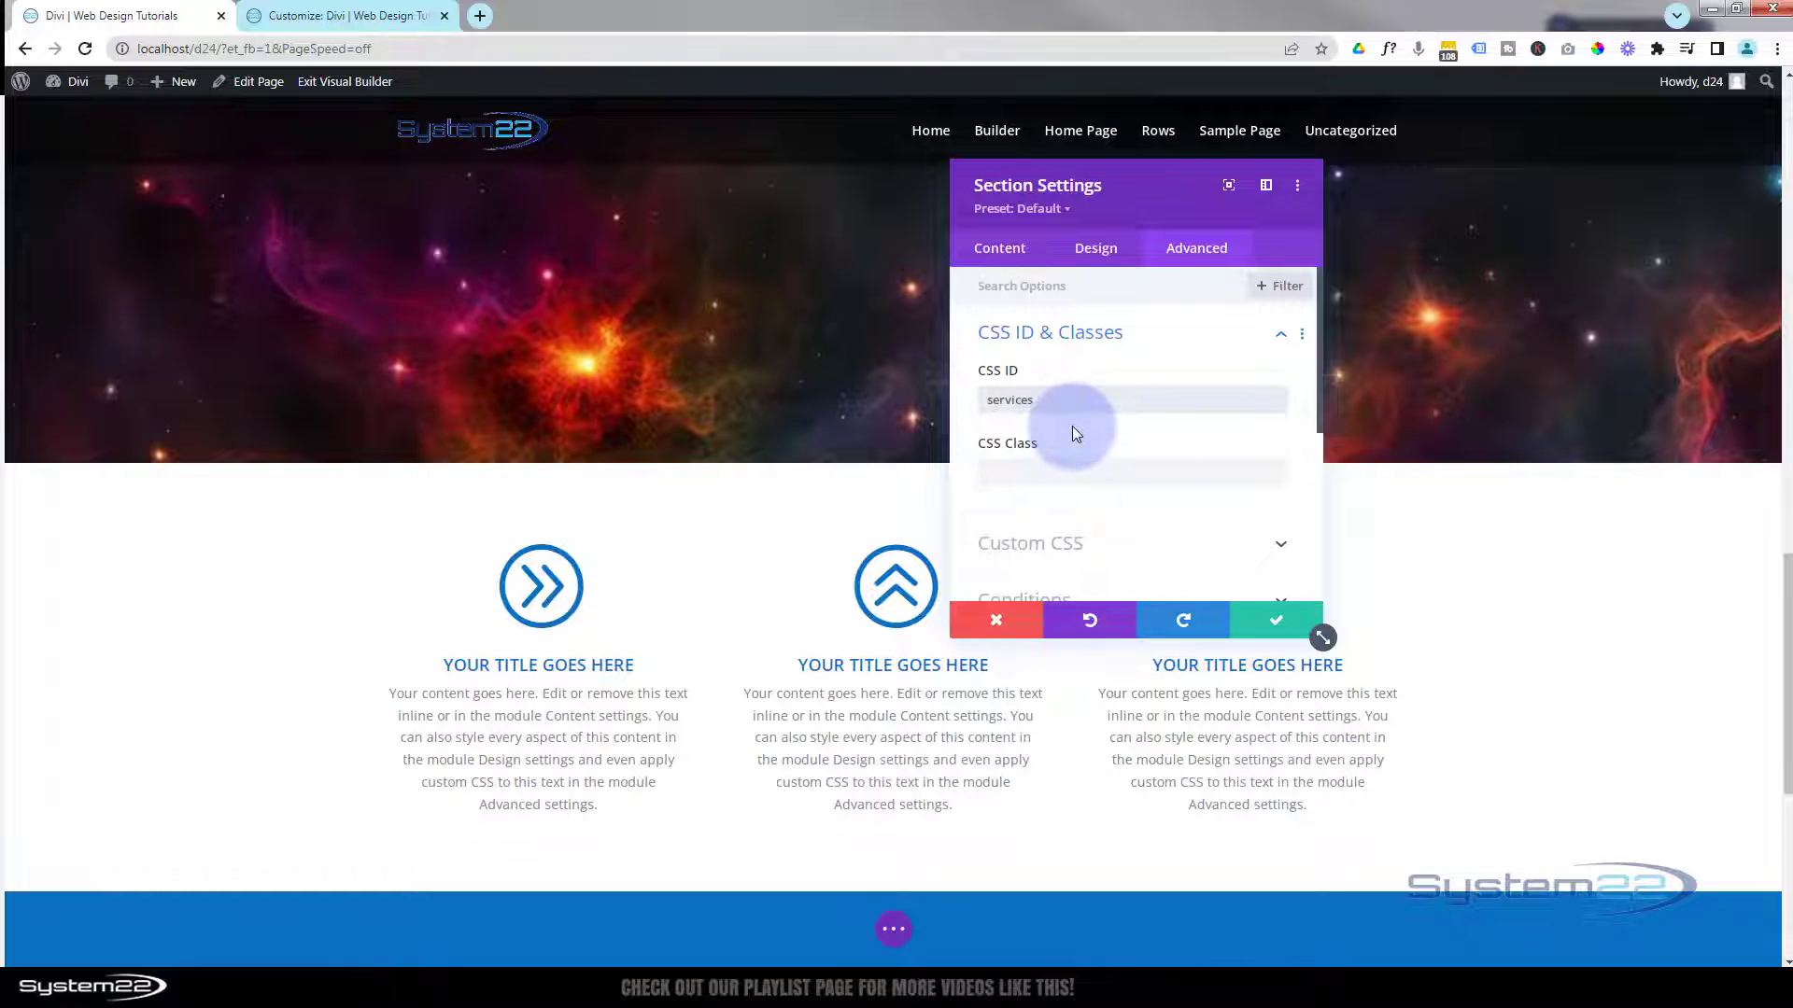
click(1278, 627)
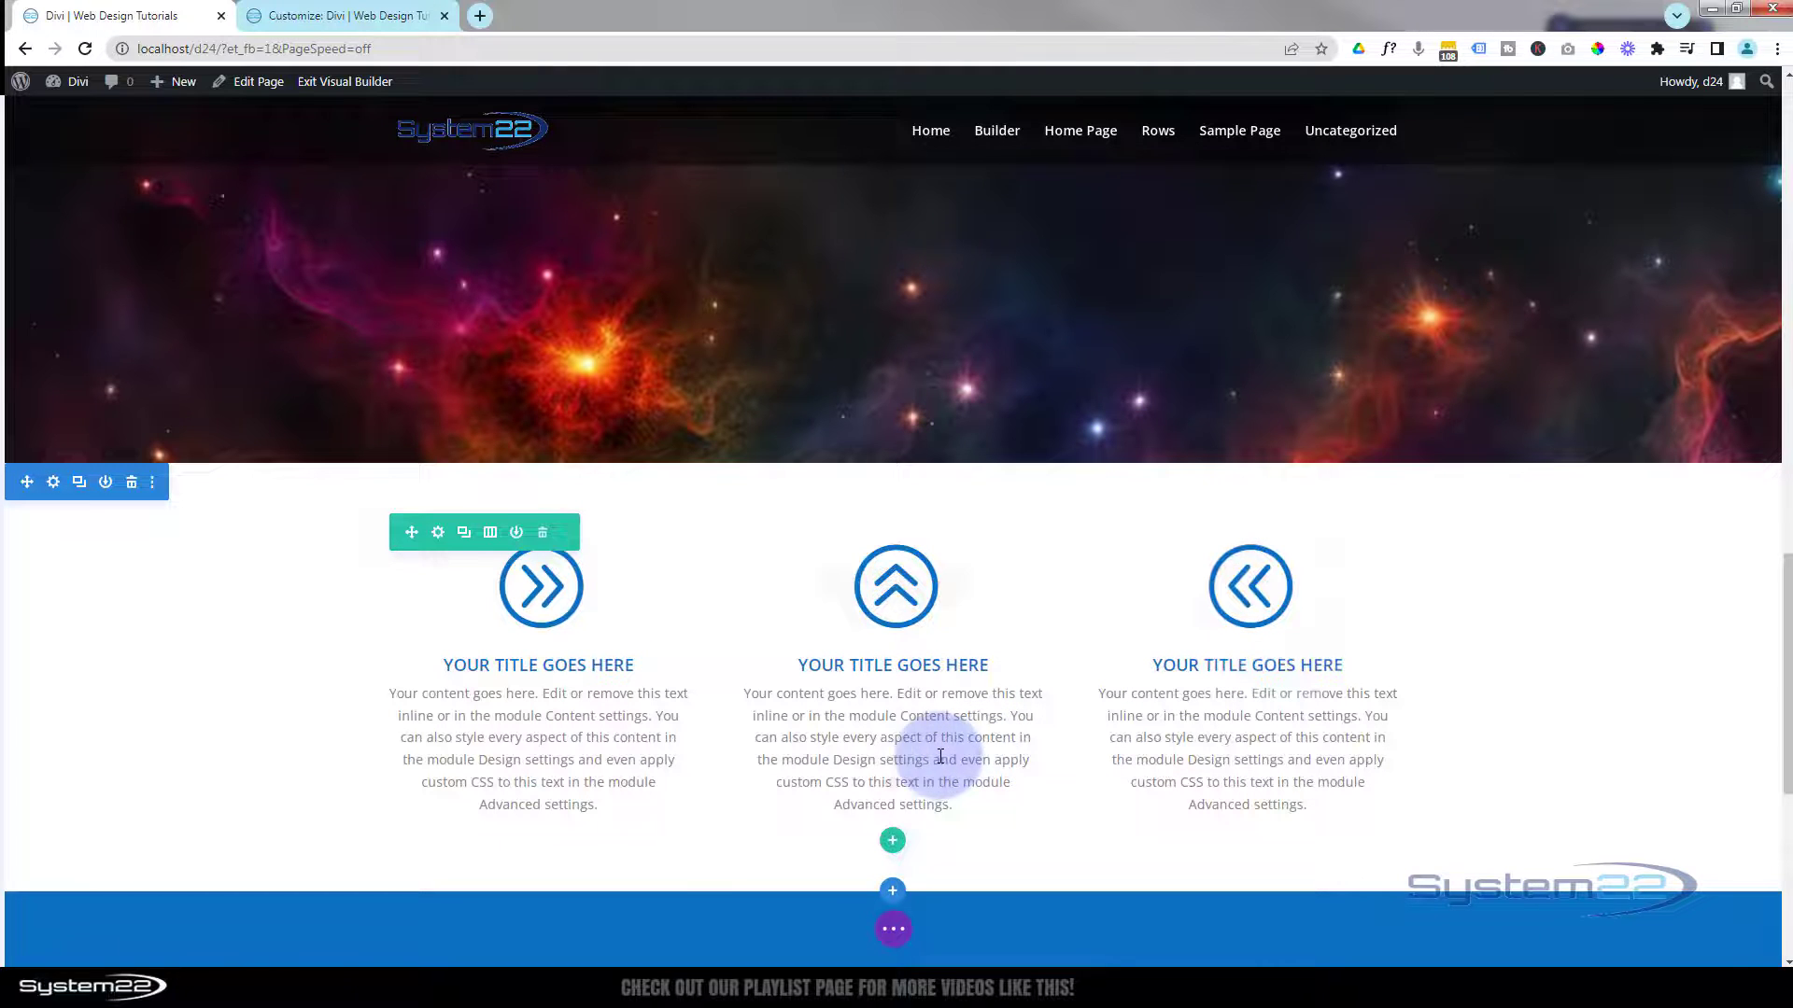
- Insert an Icon module below the blurbs using the circled triangle icon
click(894, 794)
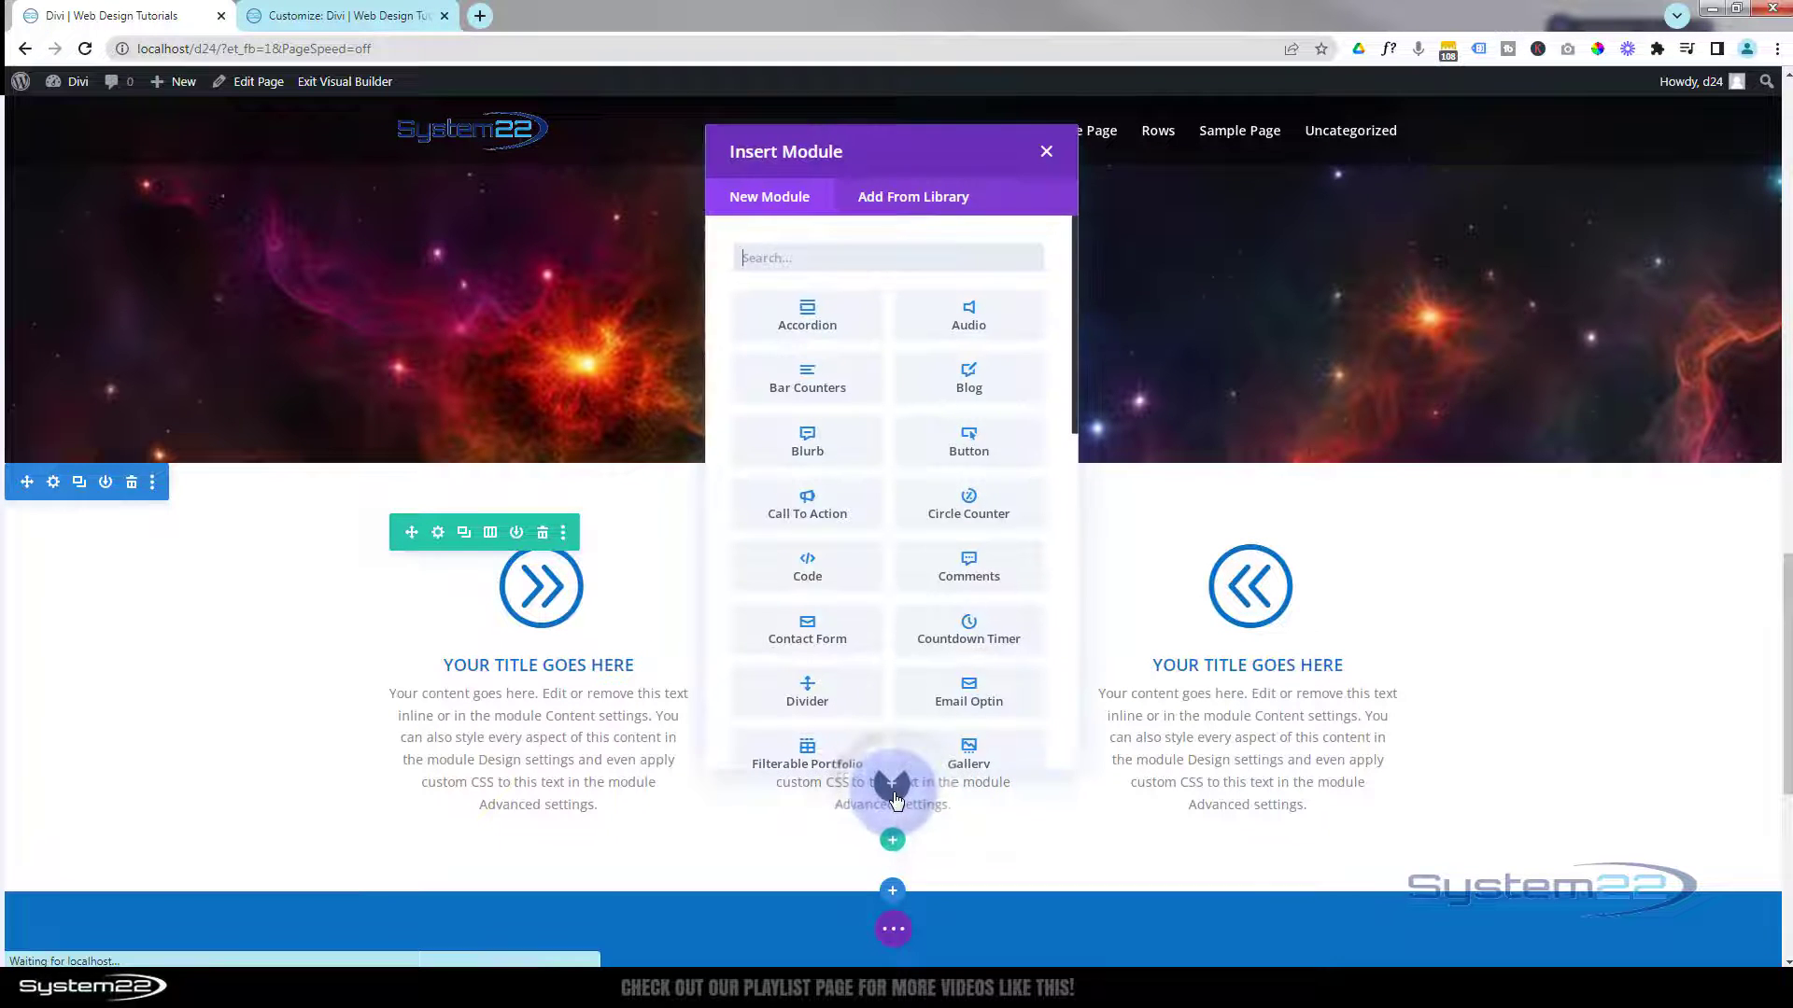
scroll(918, 533, down, 3)
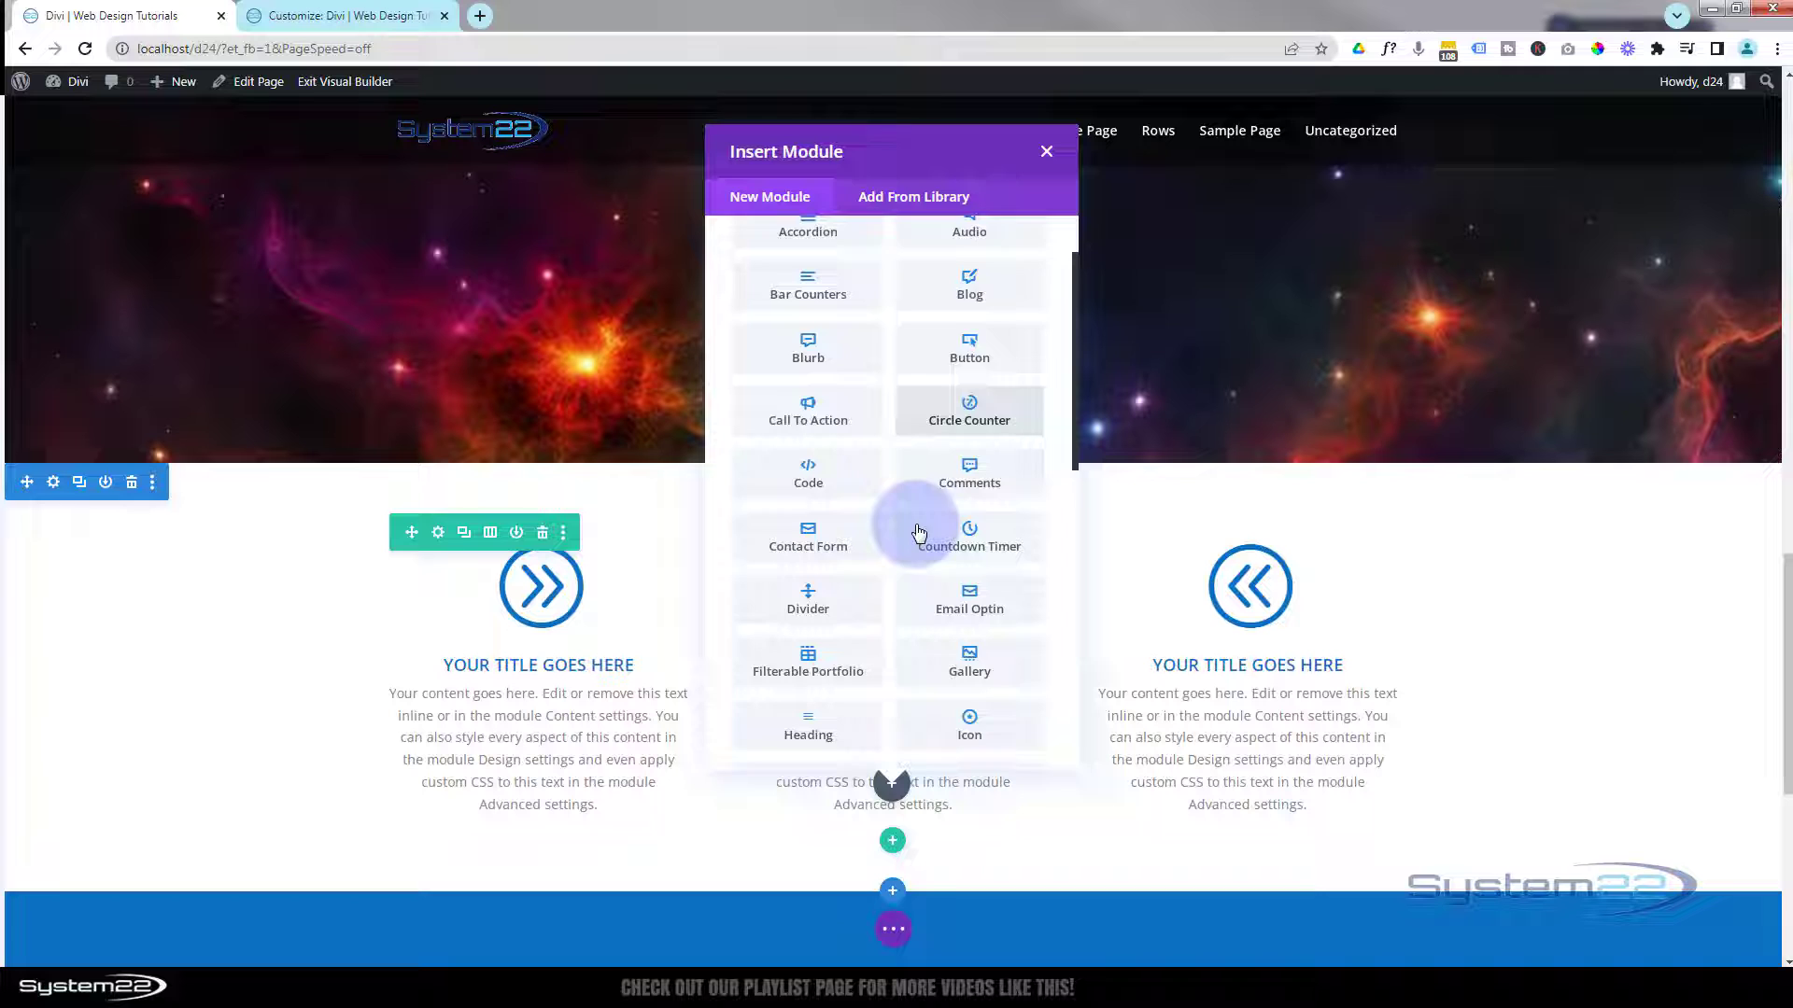
click(970, 539)
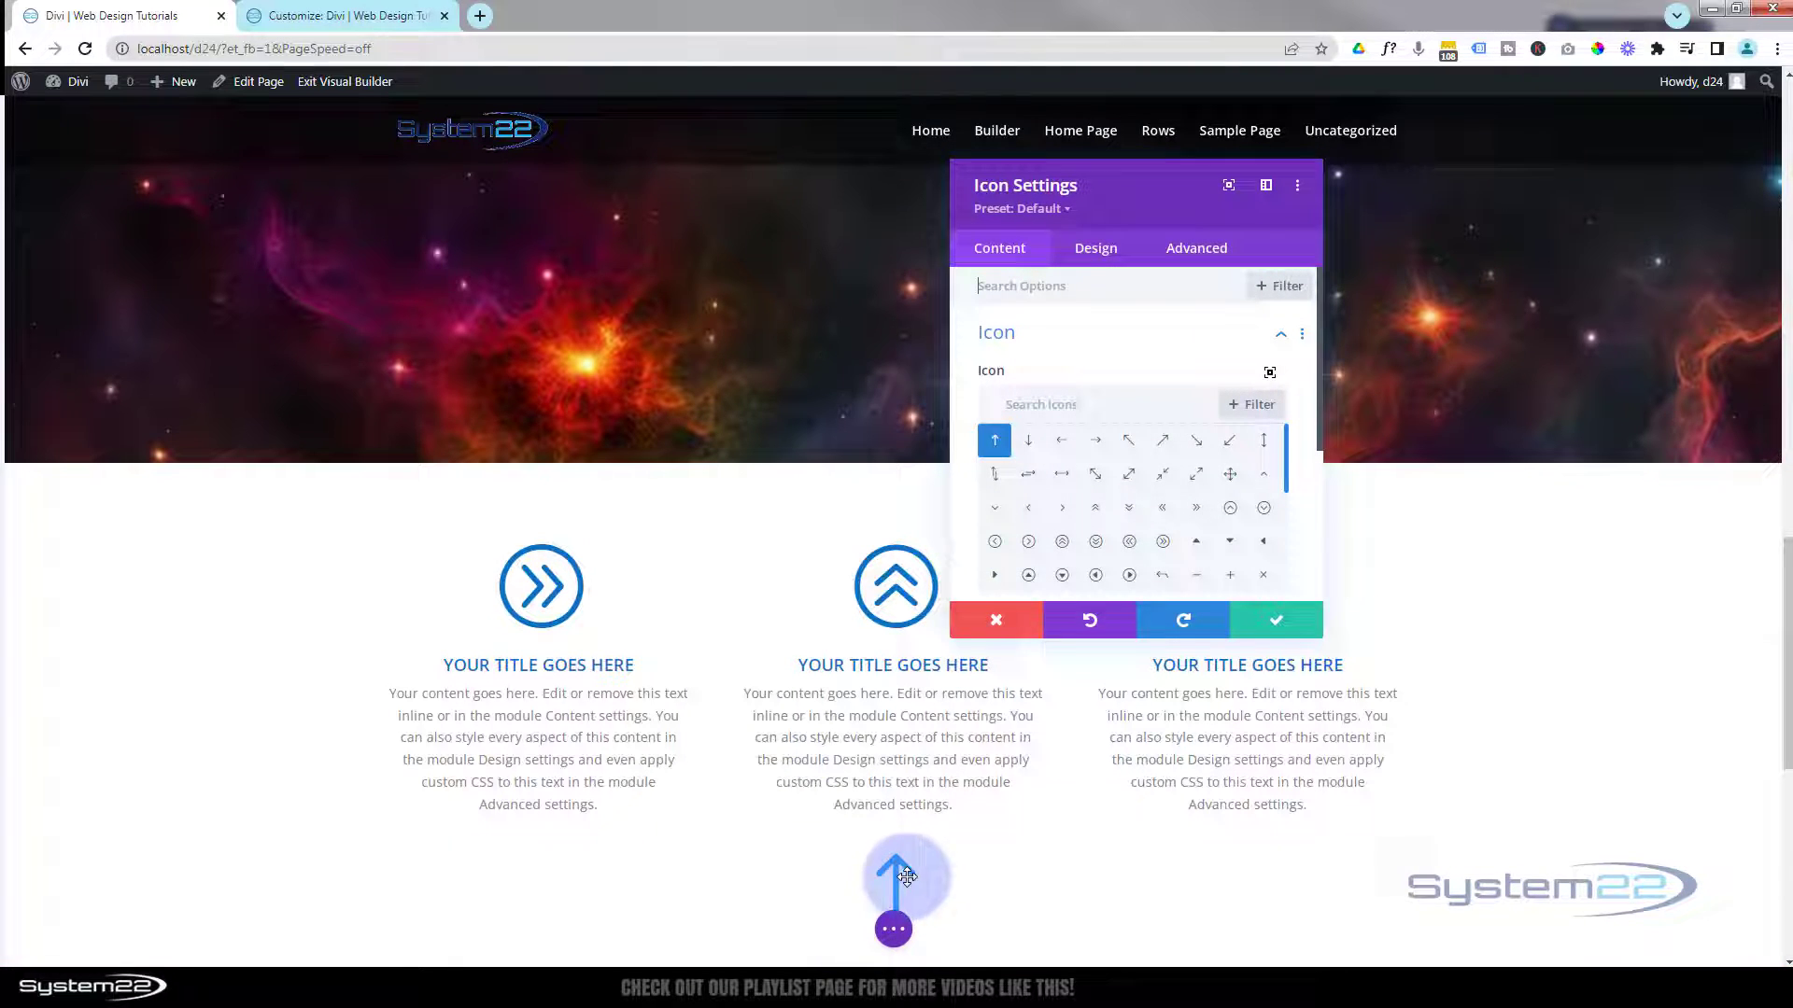
scroll(1104, 504, down, 1)
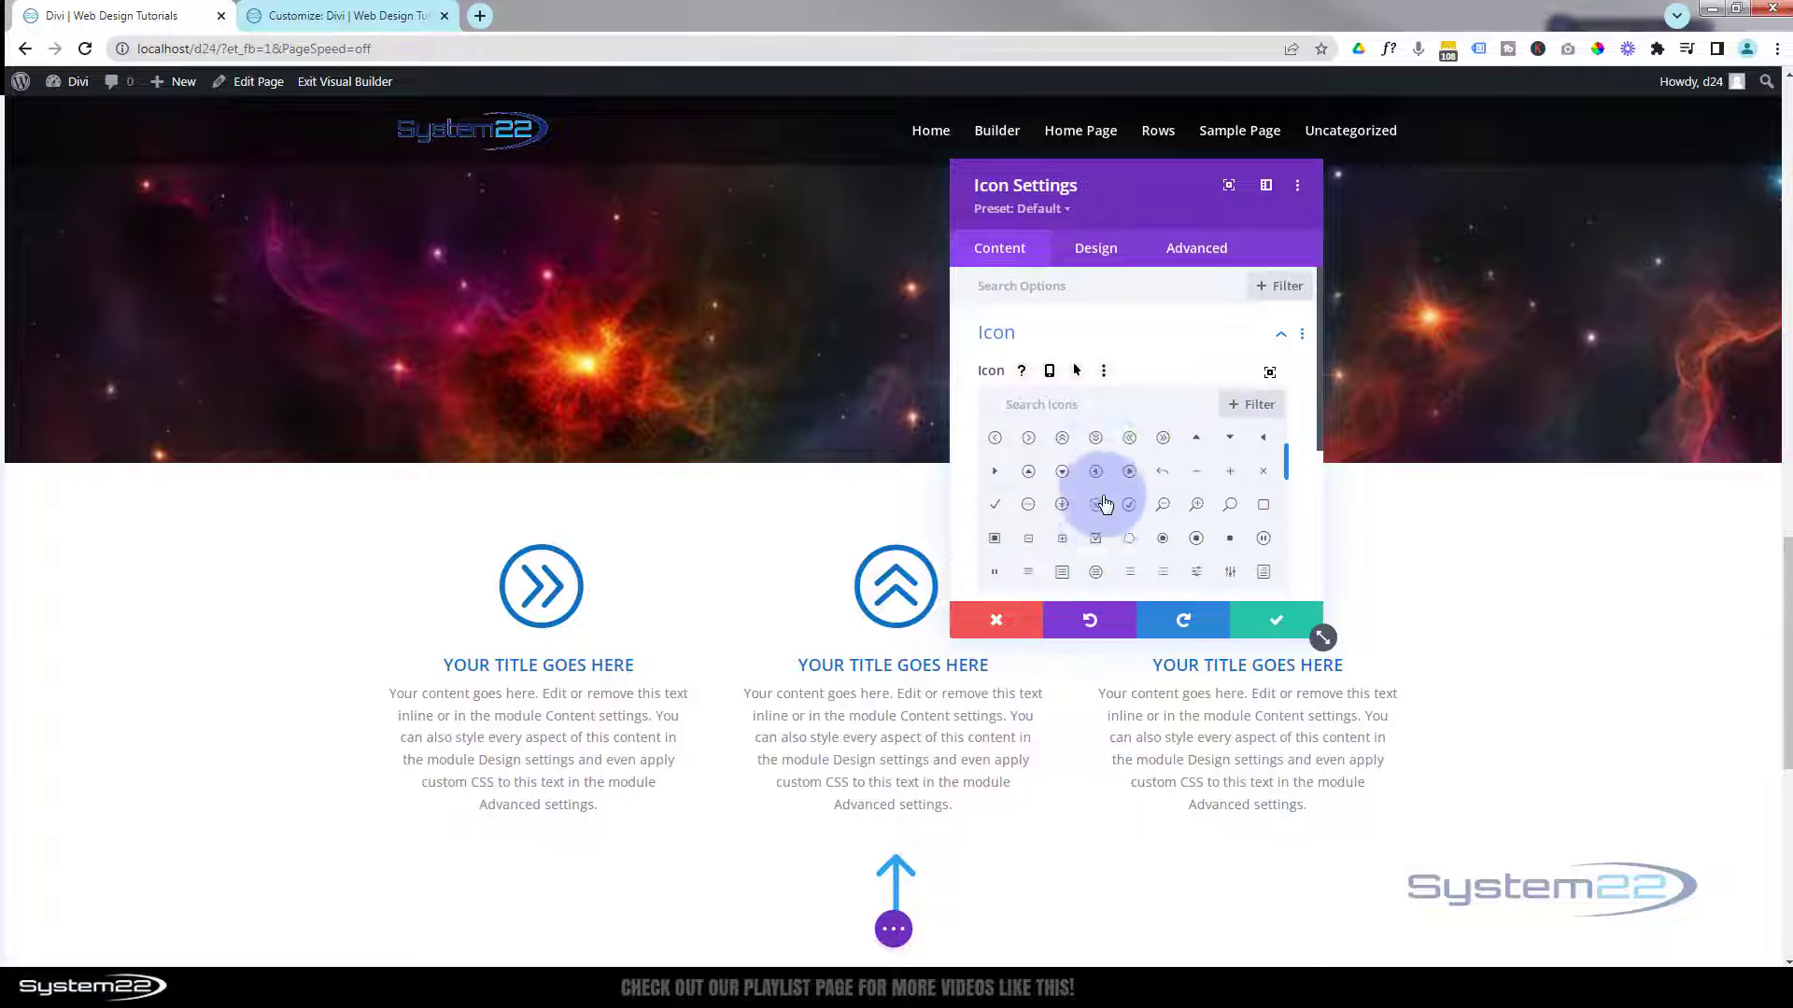
scroll(1105, 504, down, 1)
scroll(1104, 504, up, 3)
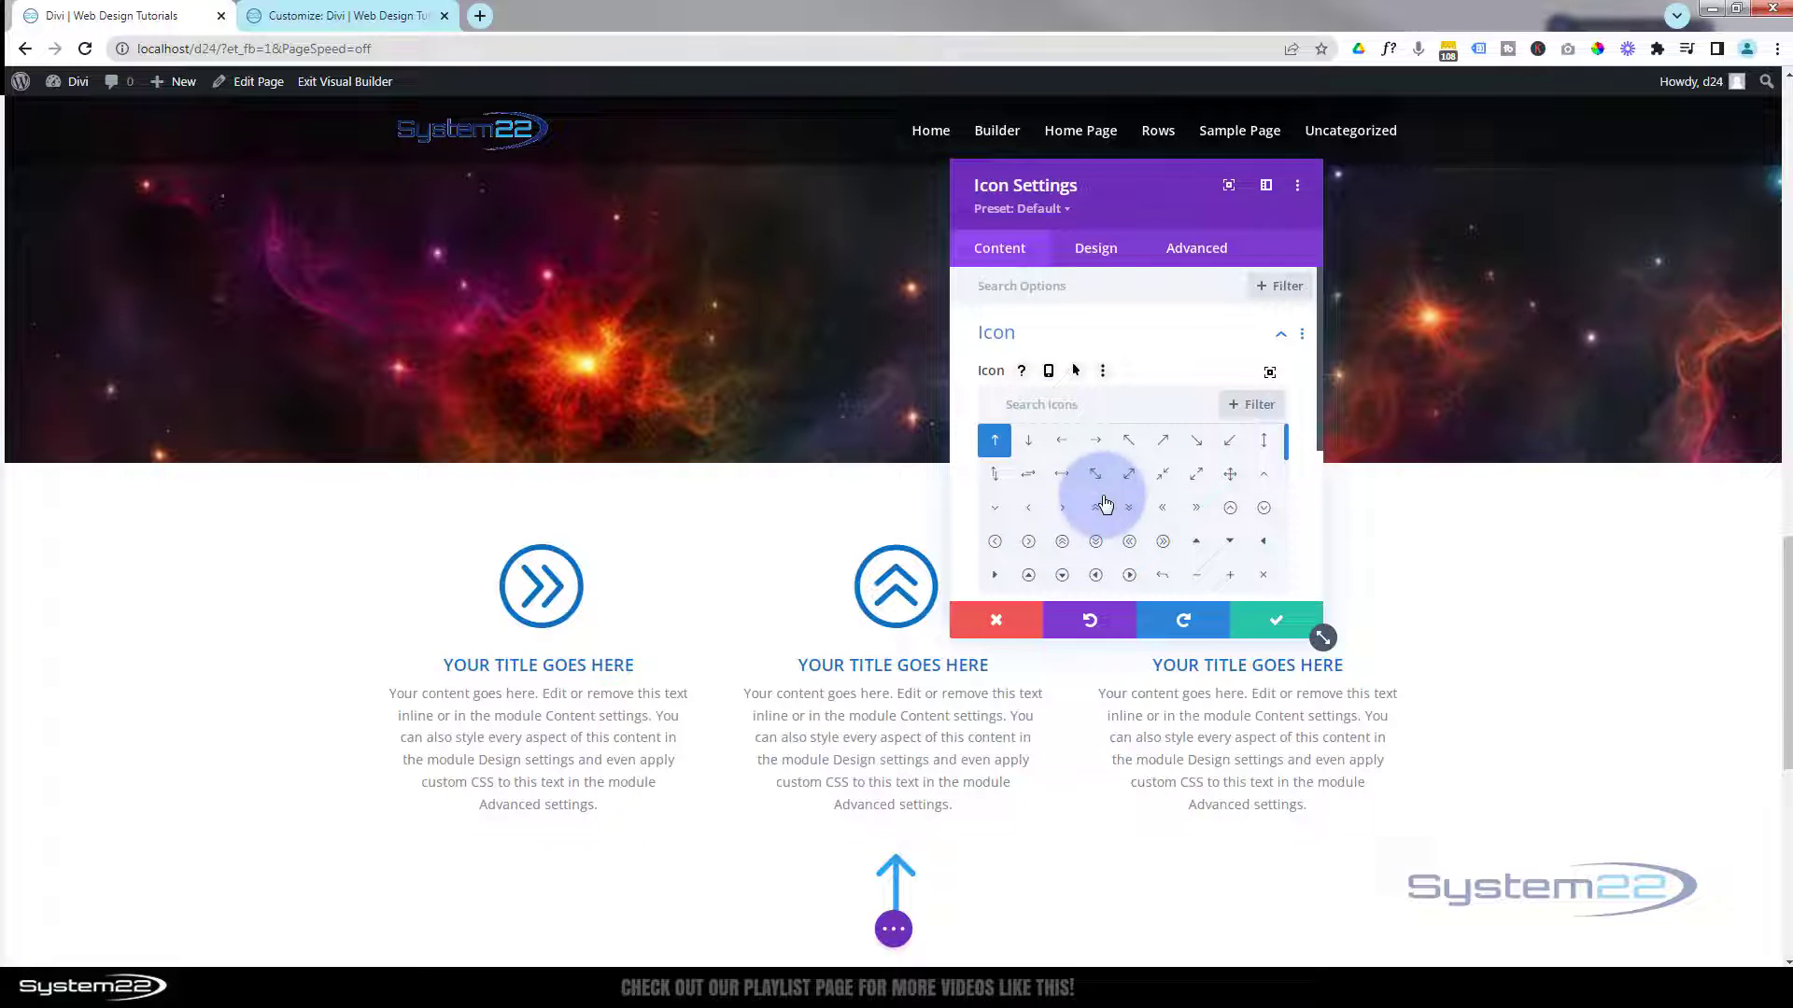
click(1028, 576)
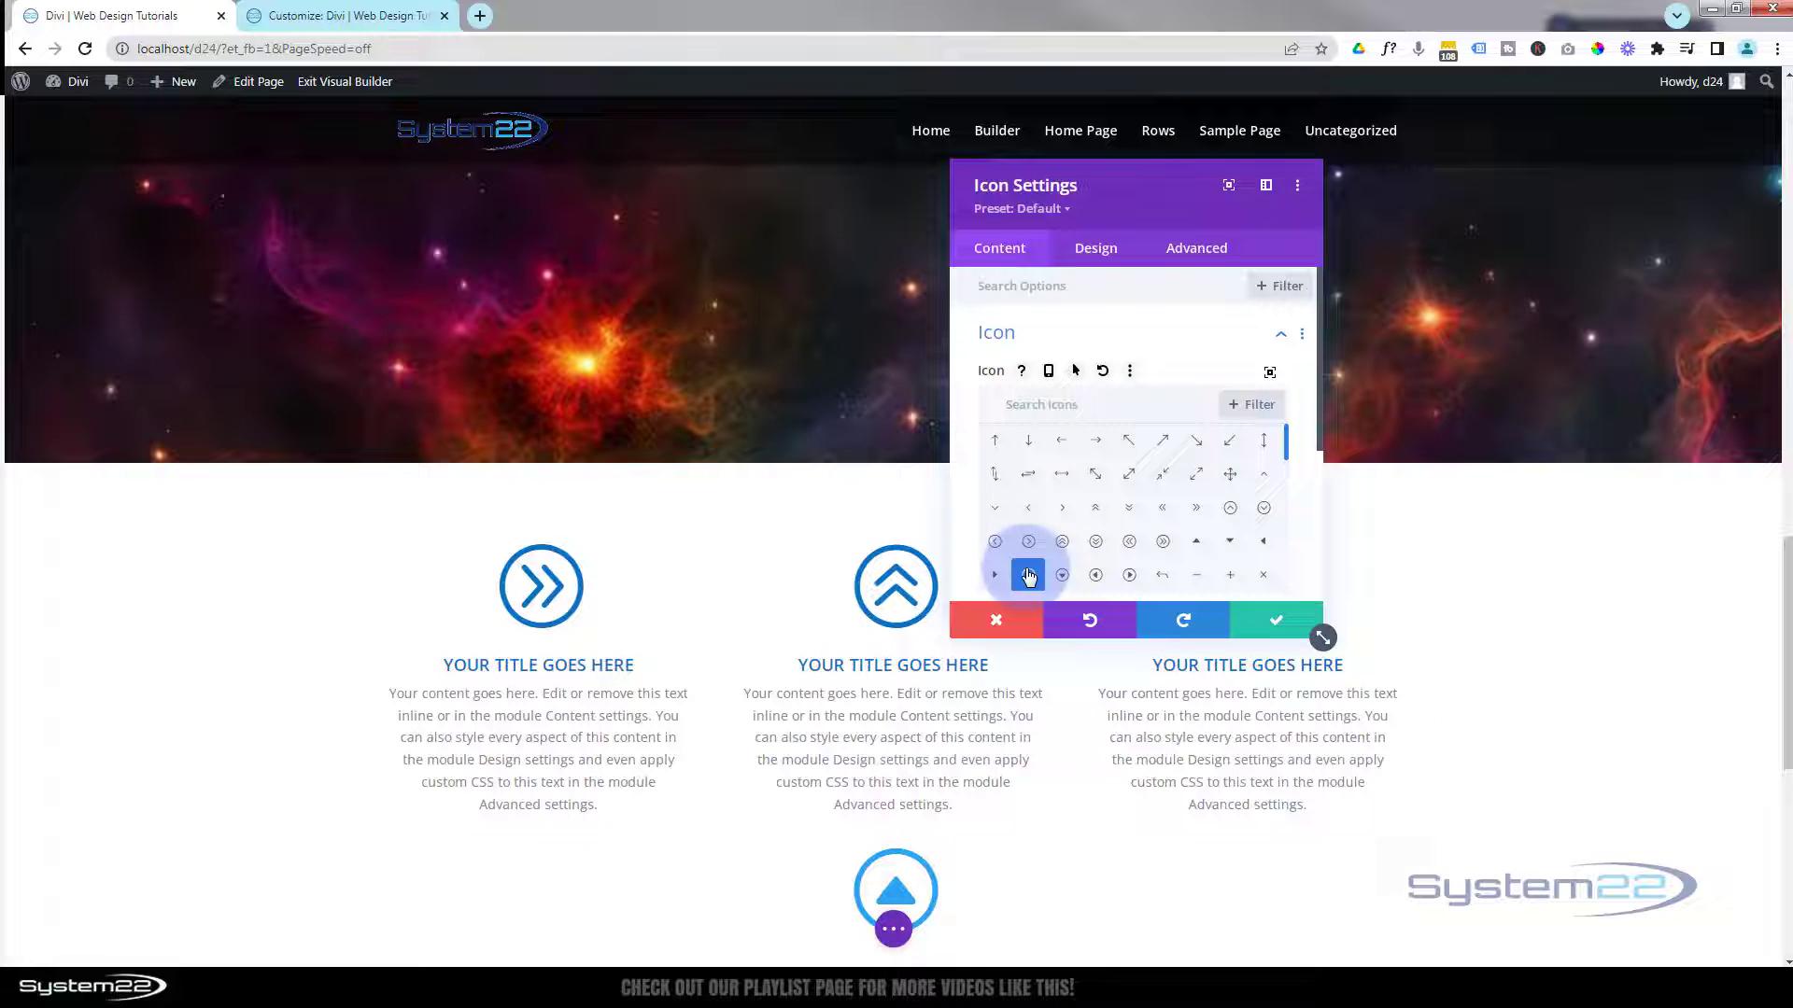
- Colour the icon #0c71c3 and set its link URL to '#pagetop', then save
click(1099, 254)
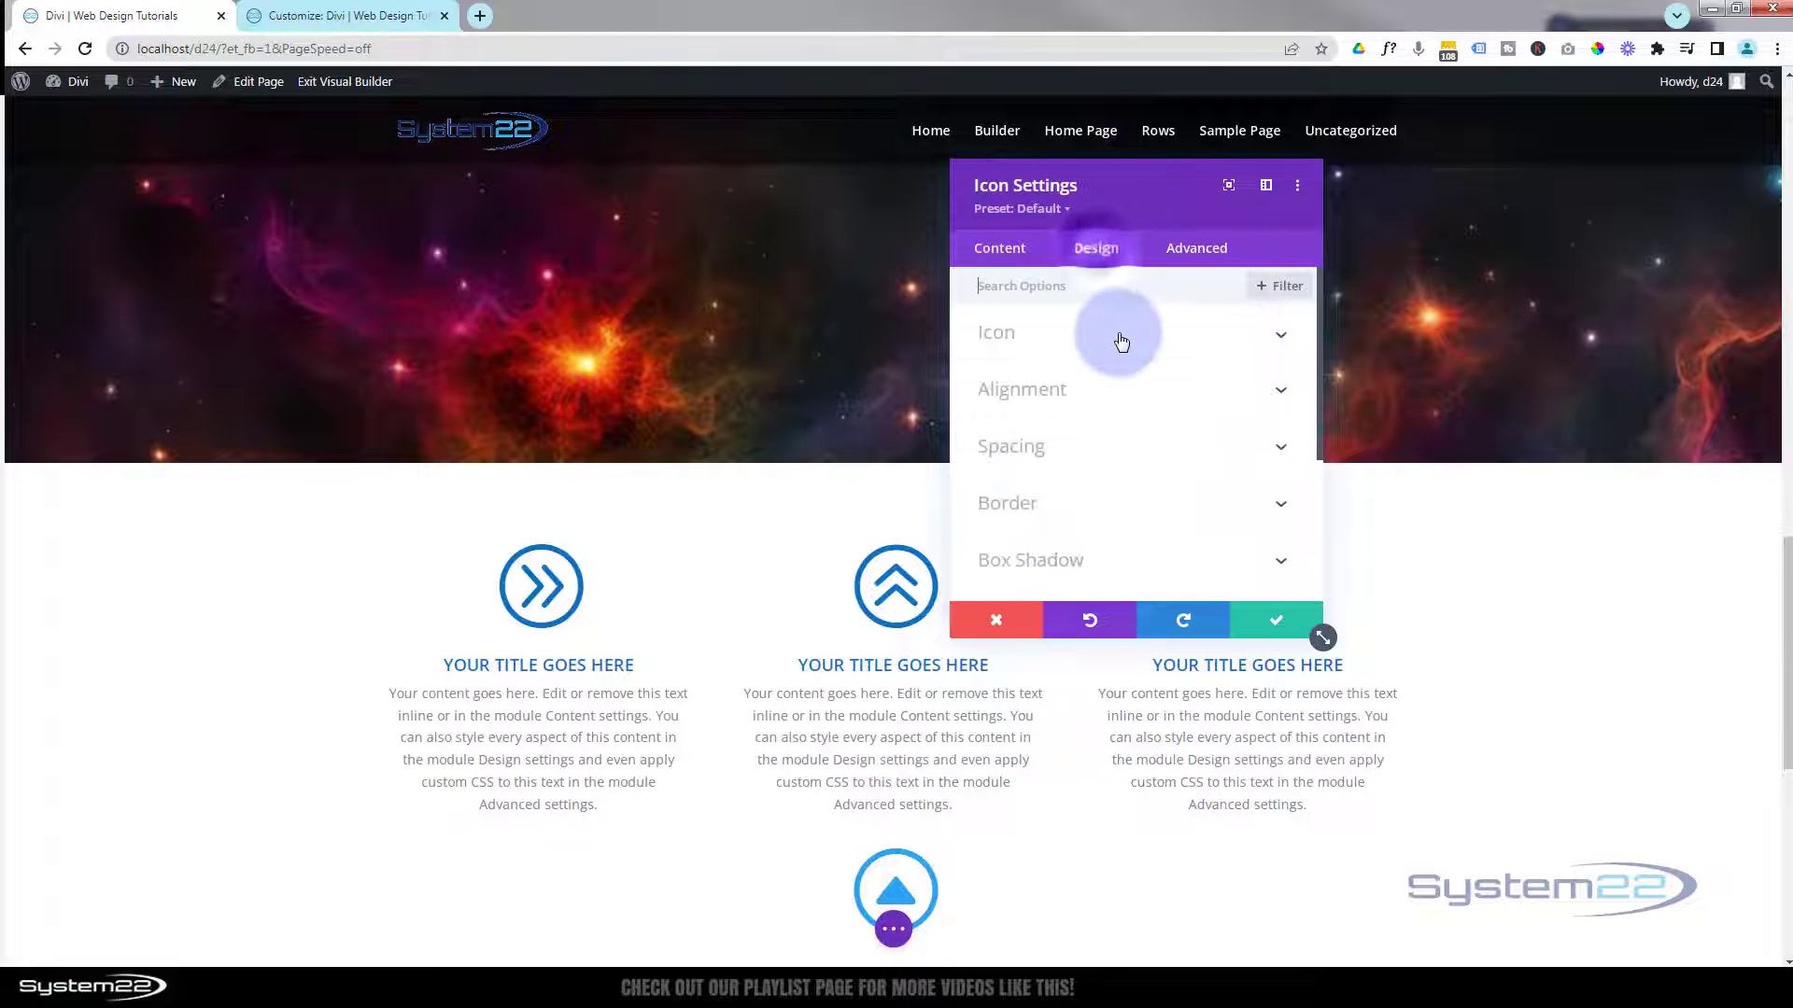
click(1121, 338)
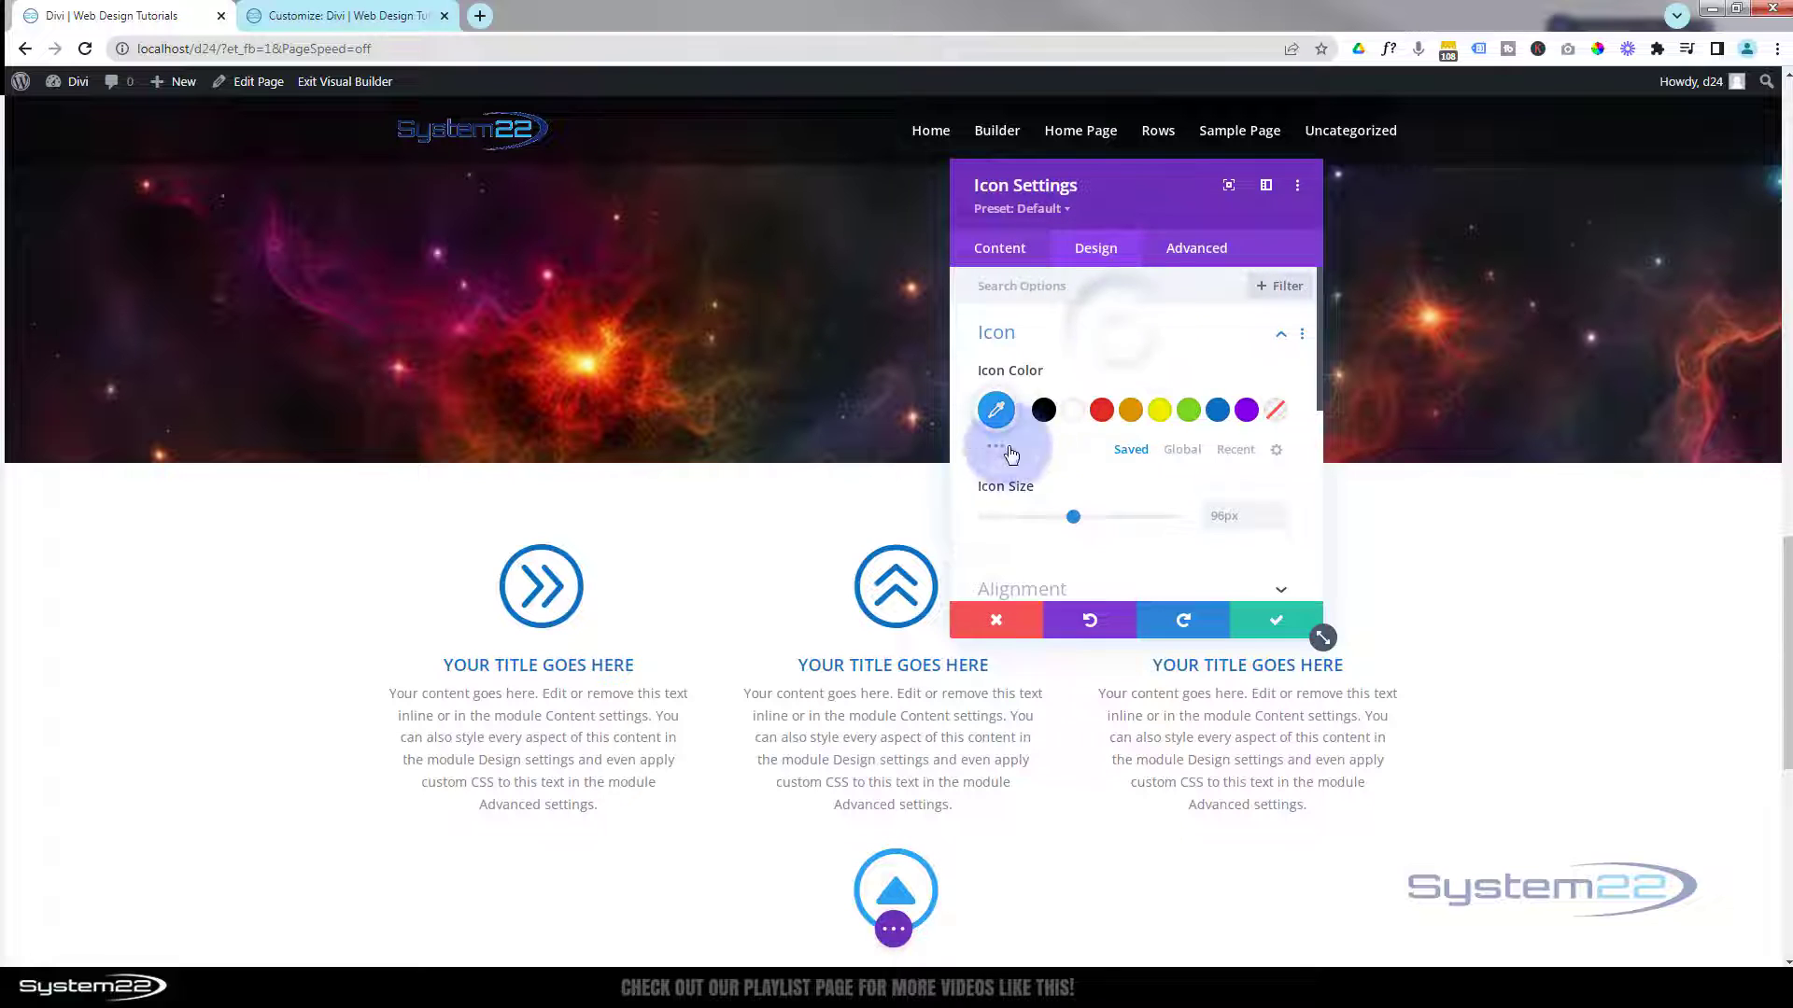
click(1218, 418)
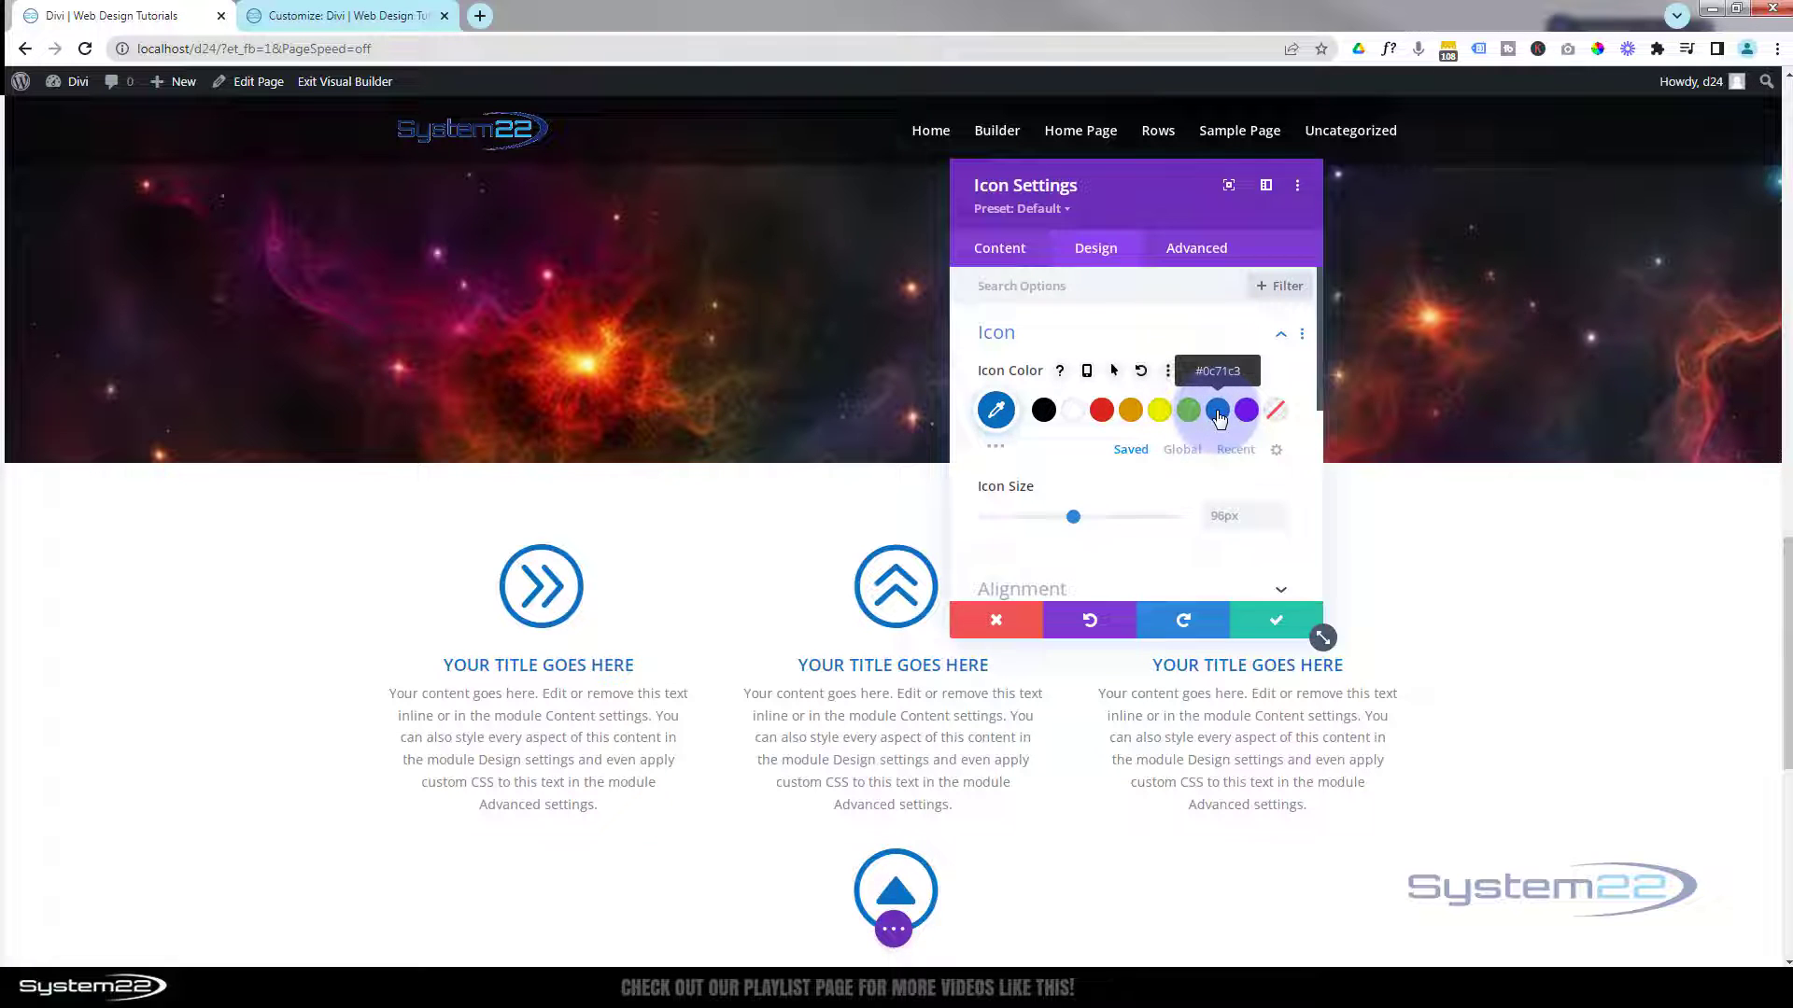
click(999, 263)
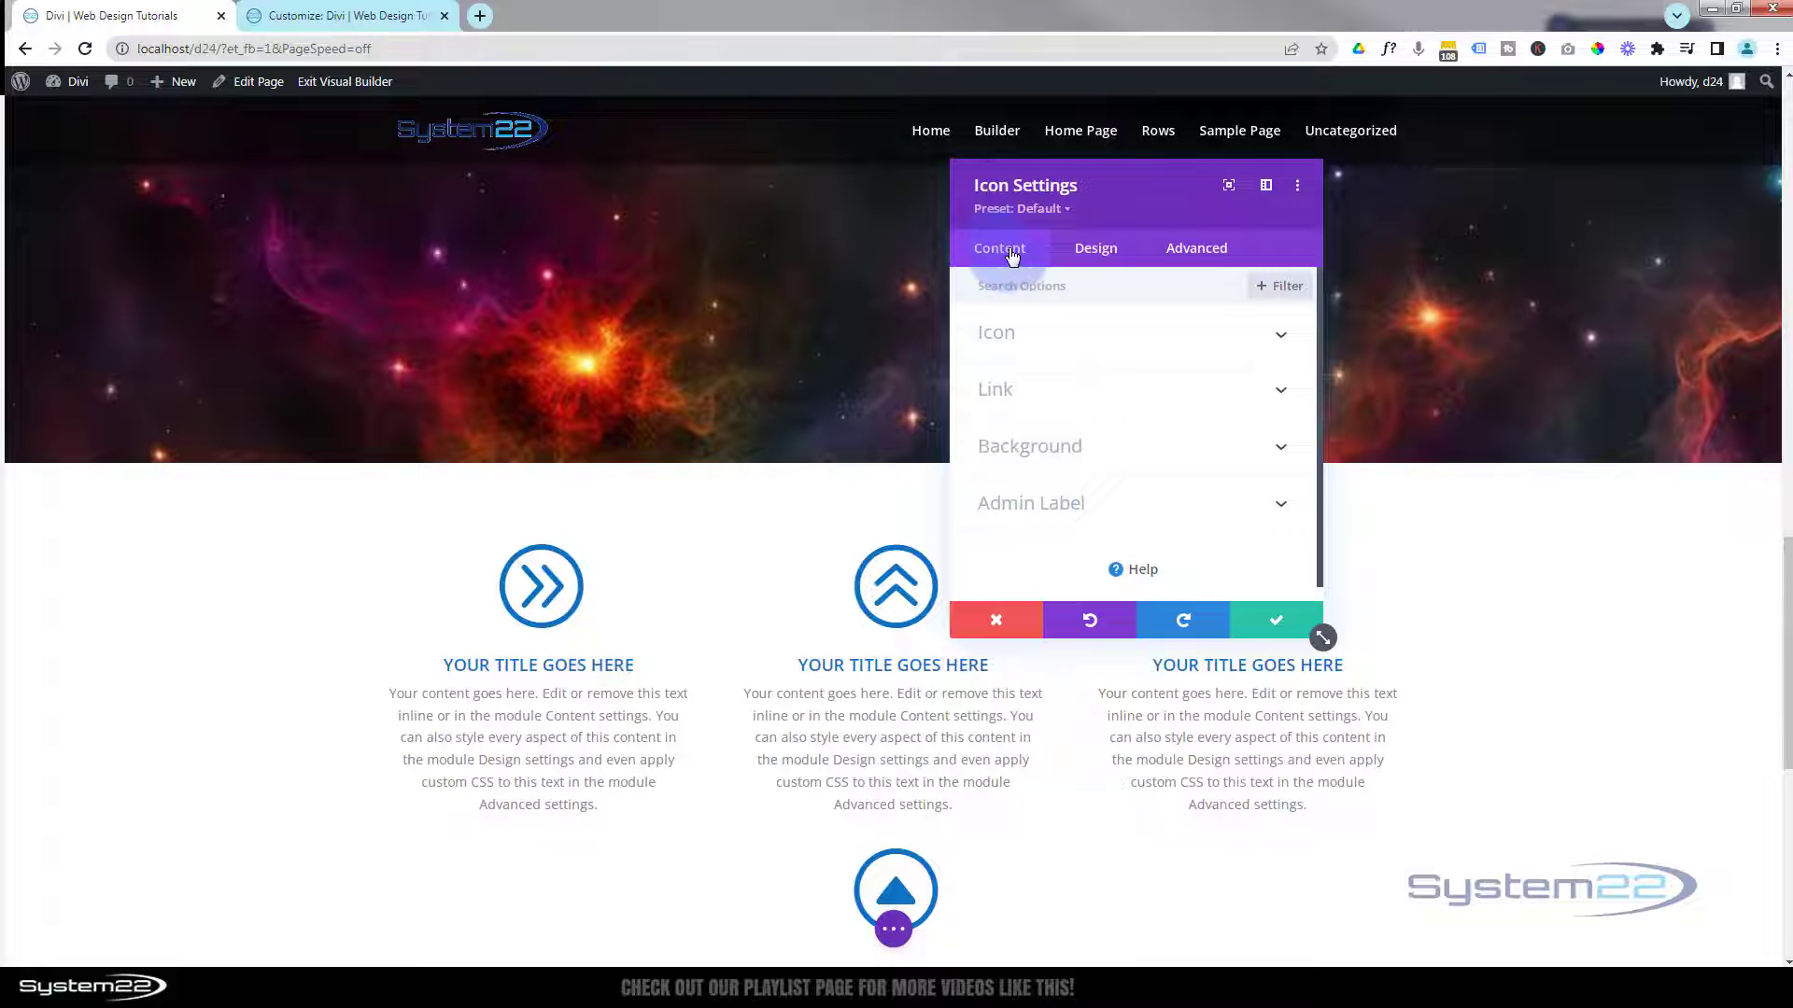
click(1031, 390)
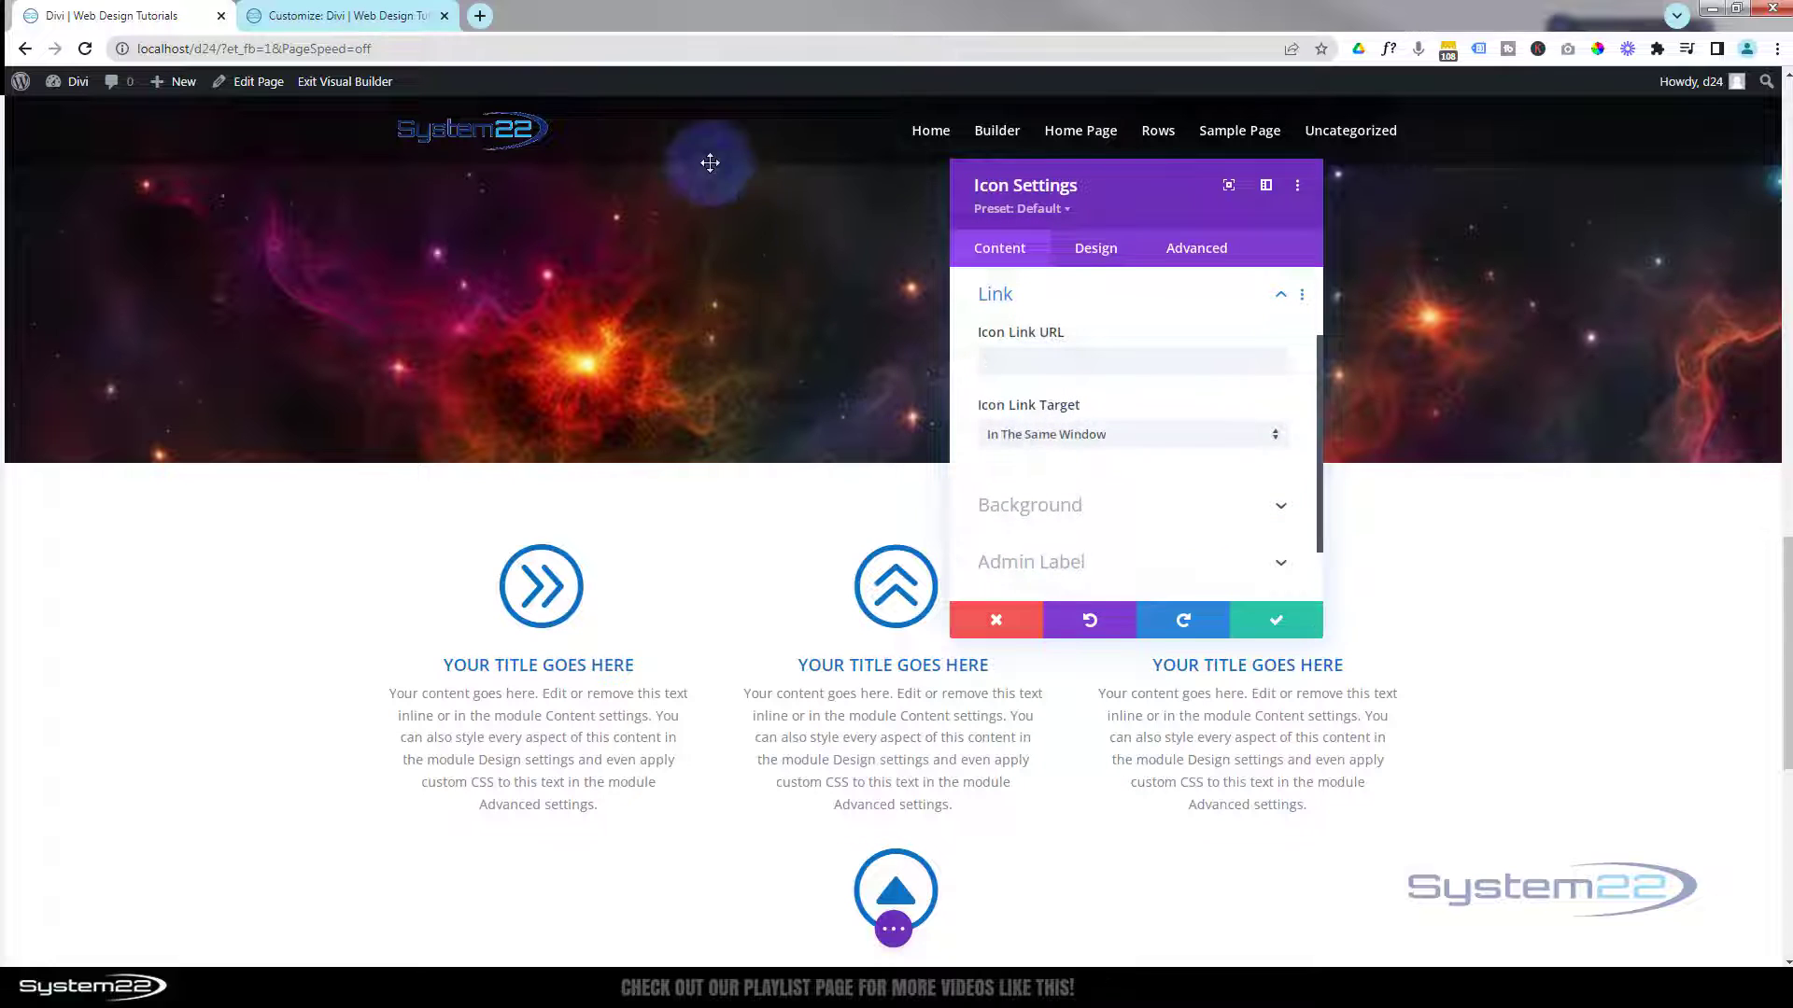
click(986, 365)
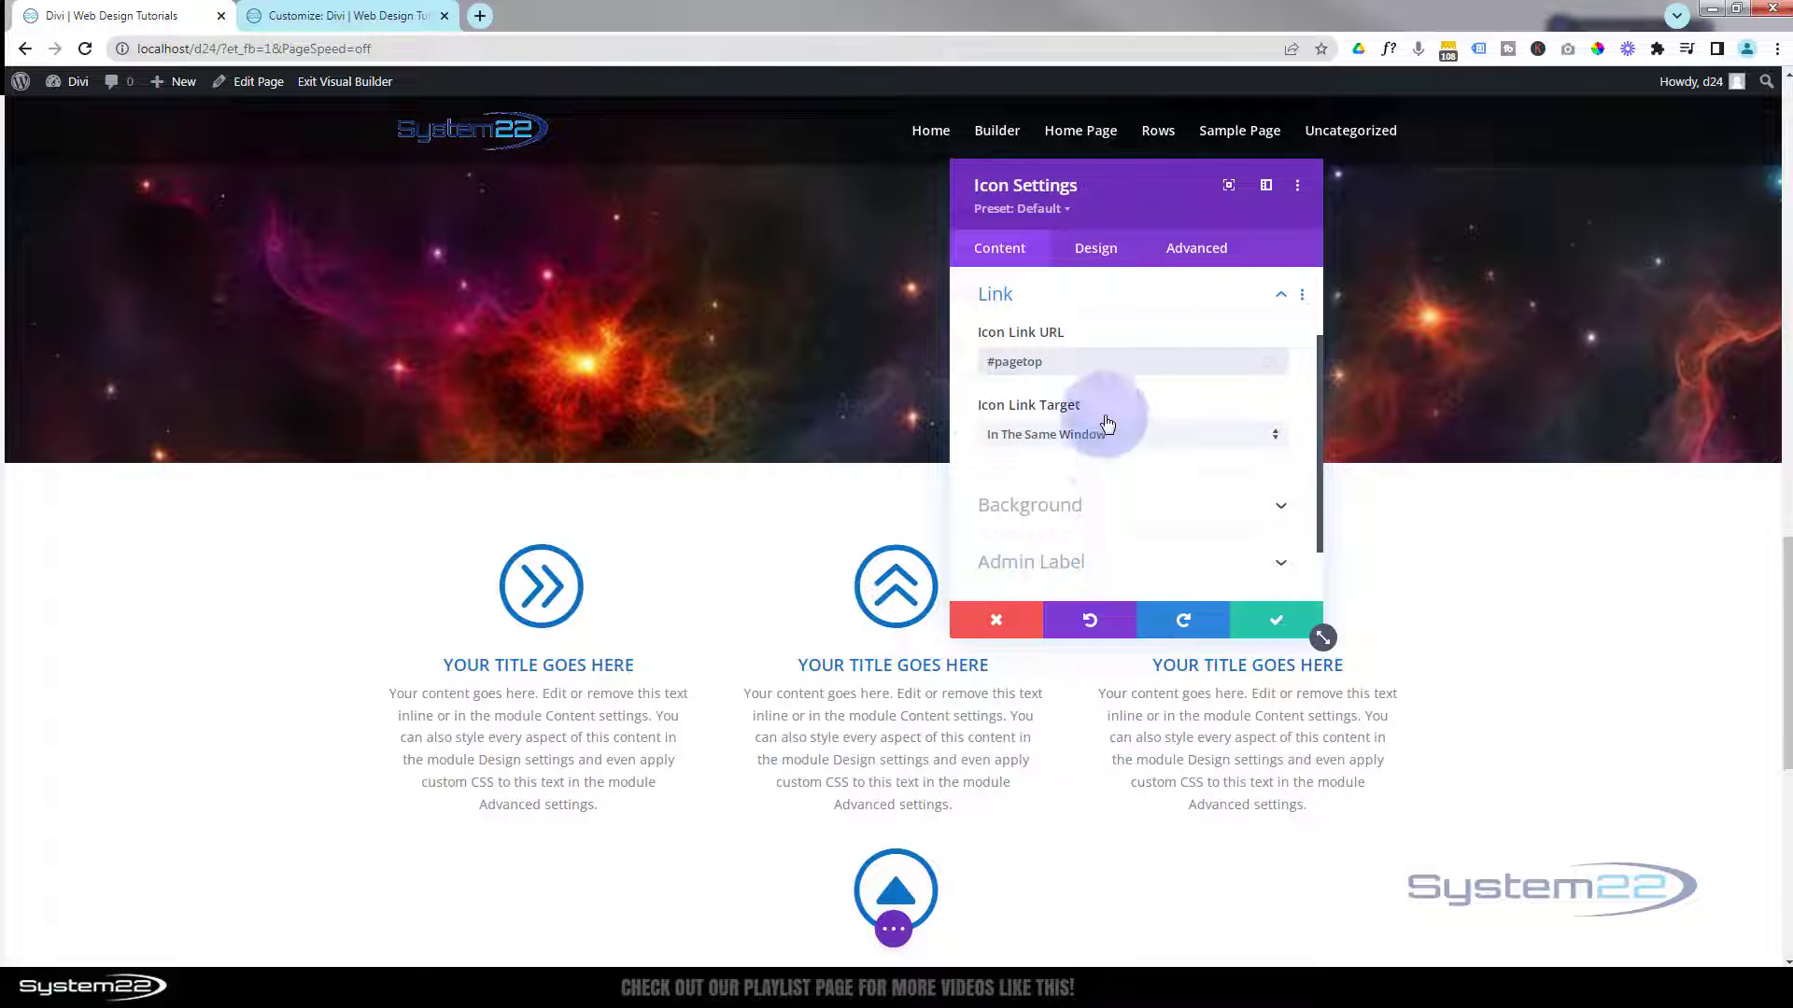
click(1266, 620)
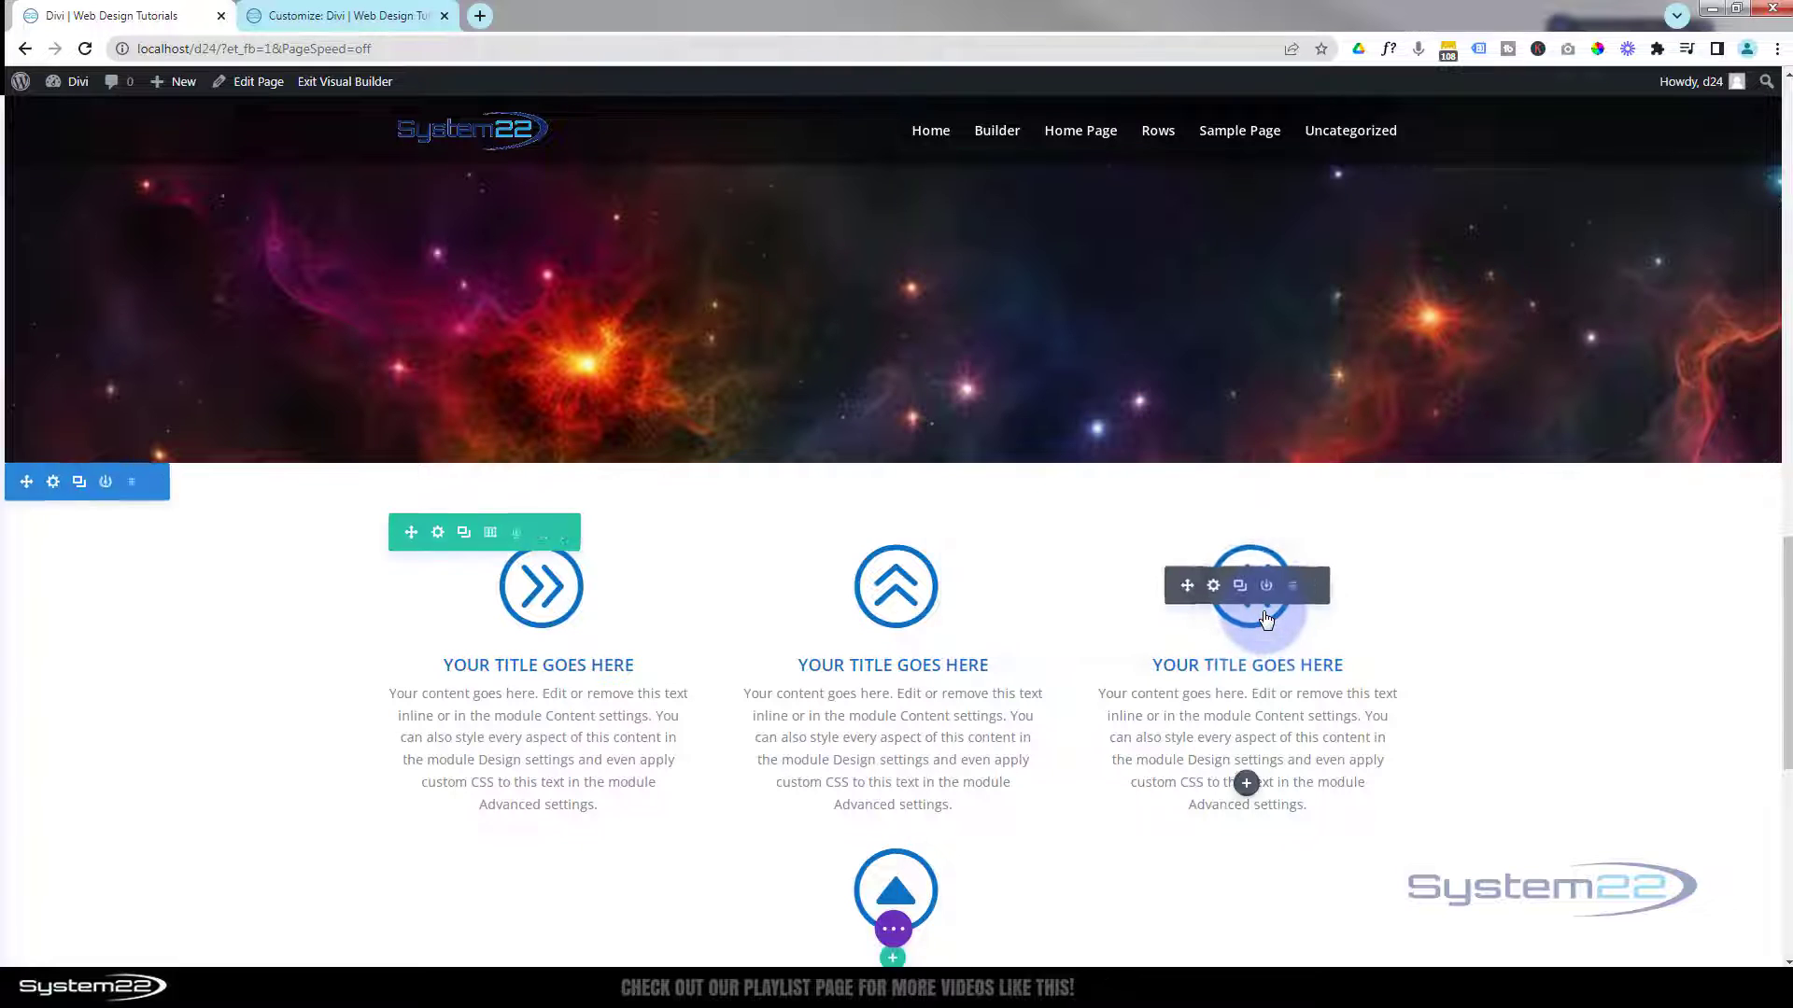
scroll(312, 658, up, 5)
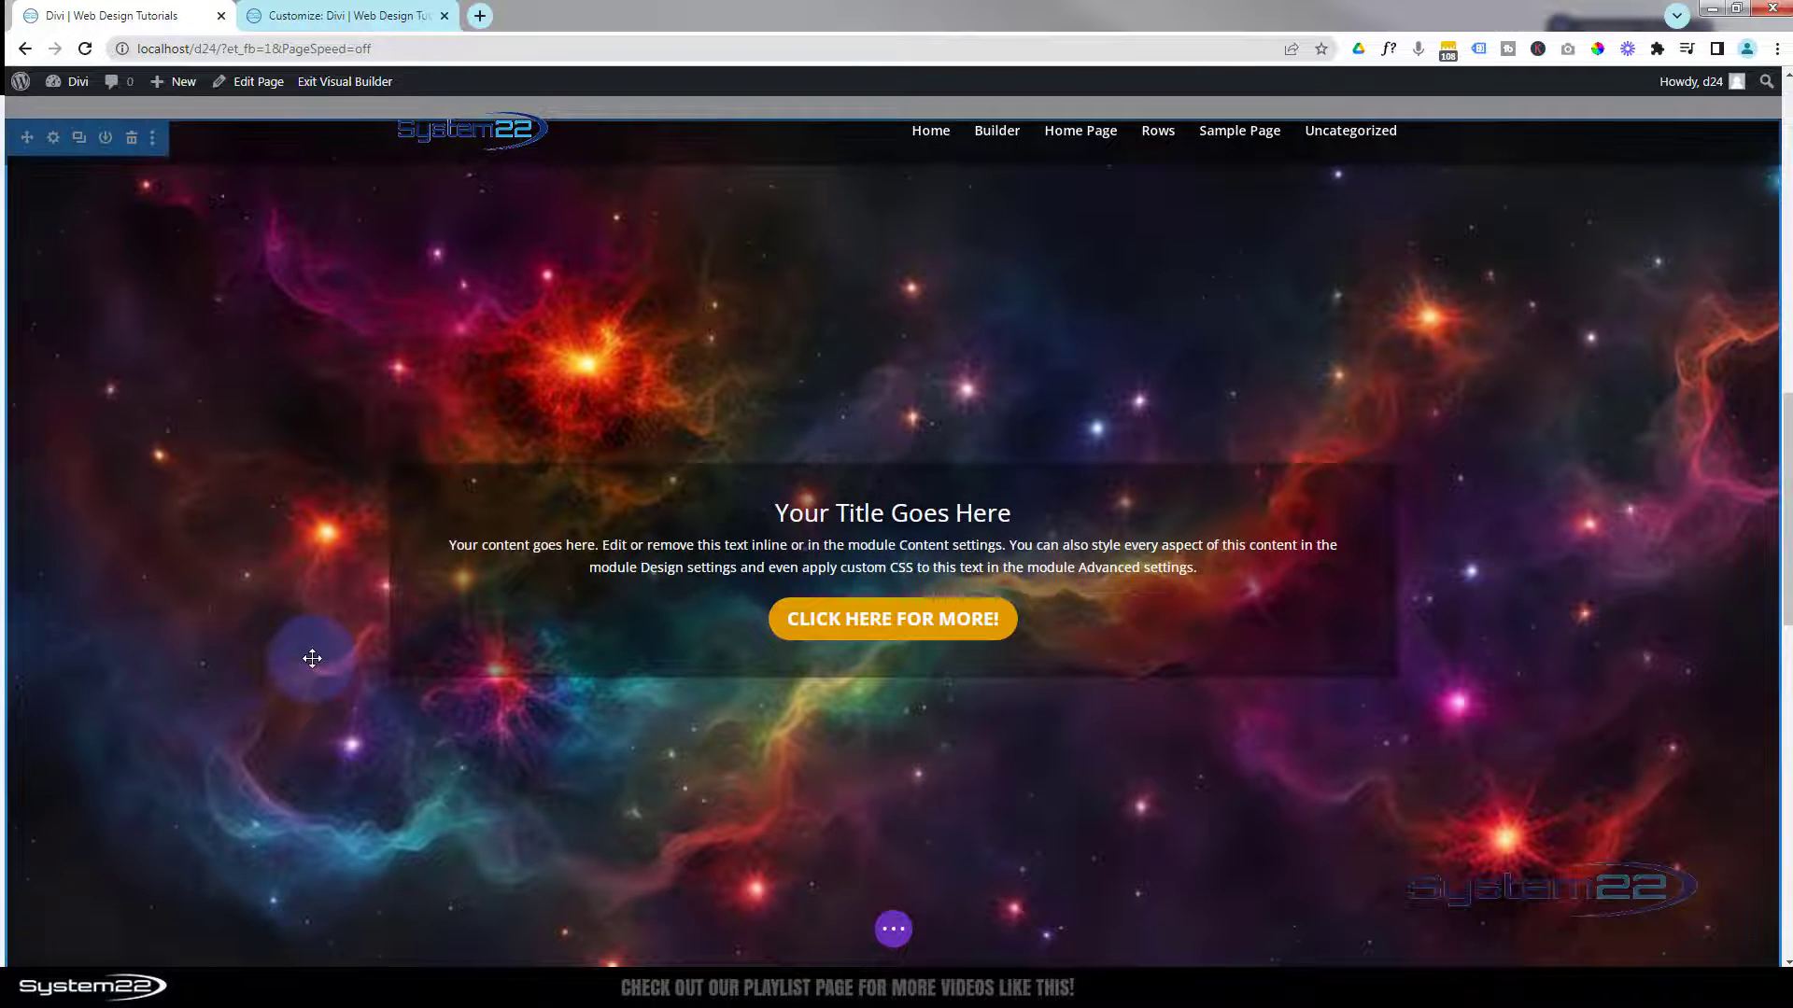
- Set the nebula call-to-action's Button Link URL to '#about' and save
scroll(313, 654, up, 3)
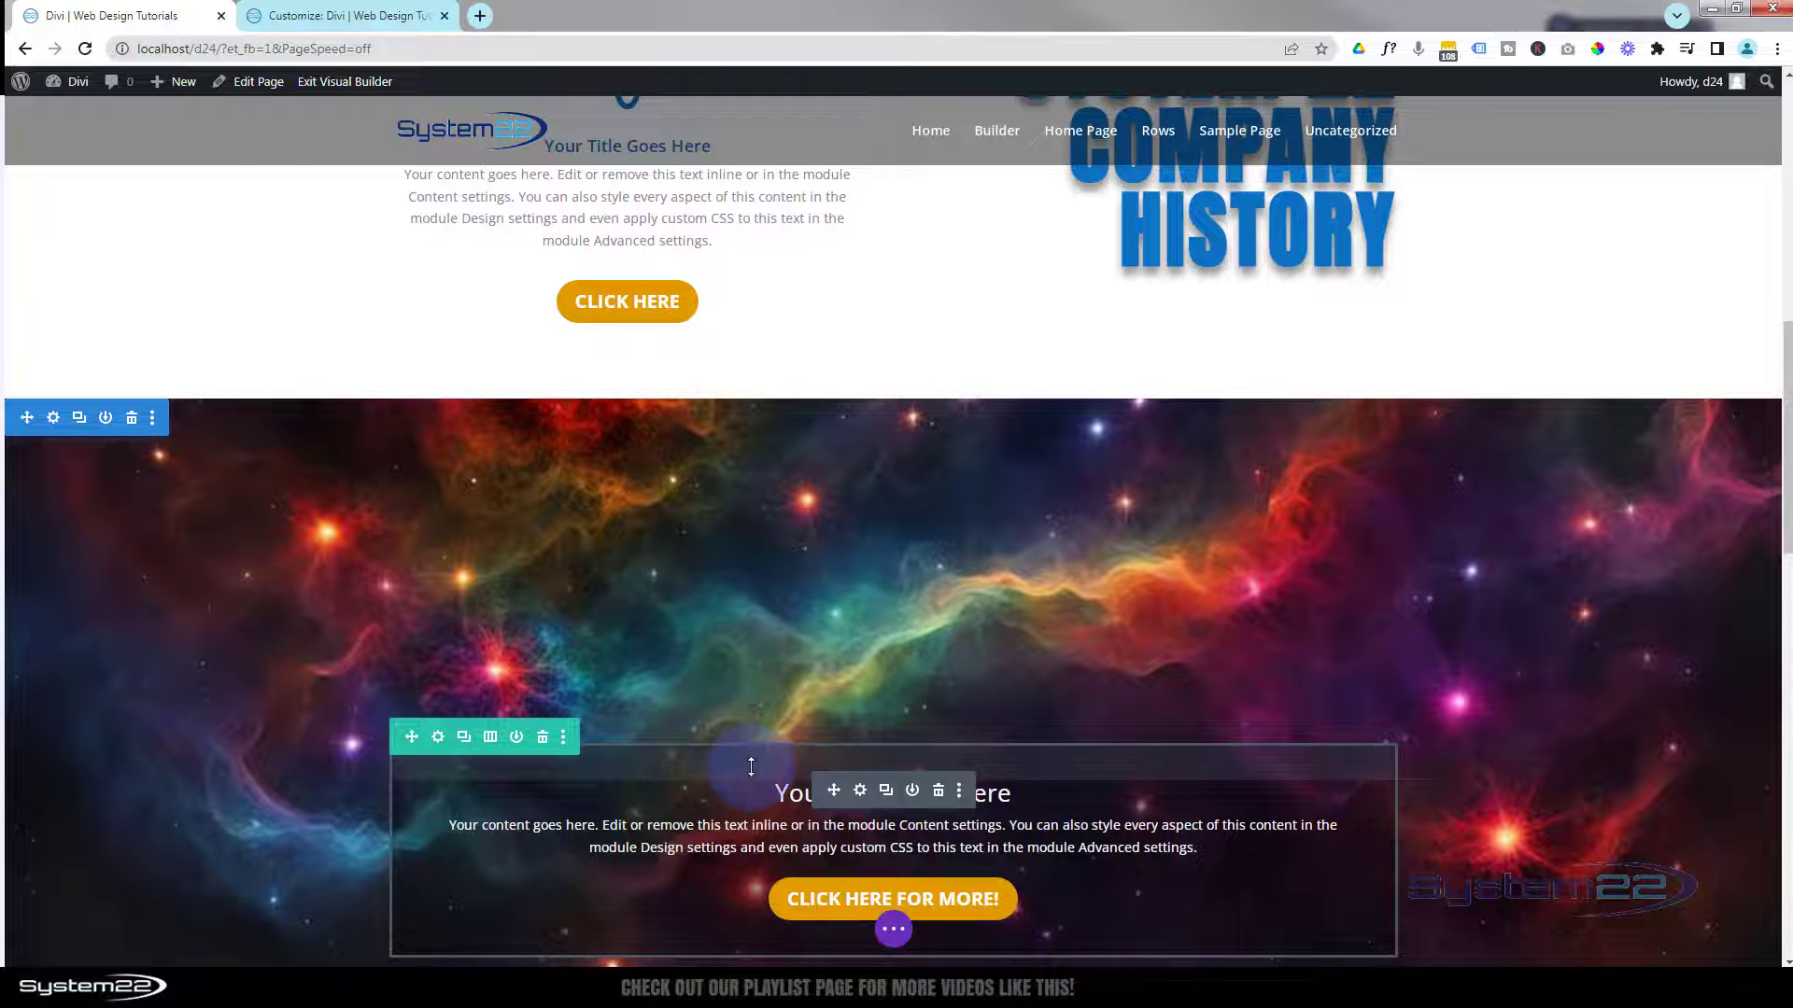
scroll(751, 766, up, 3)
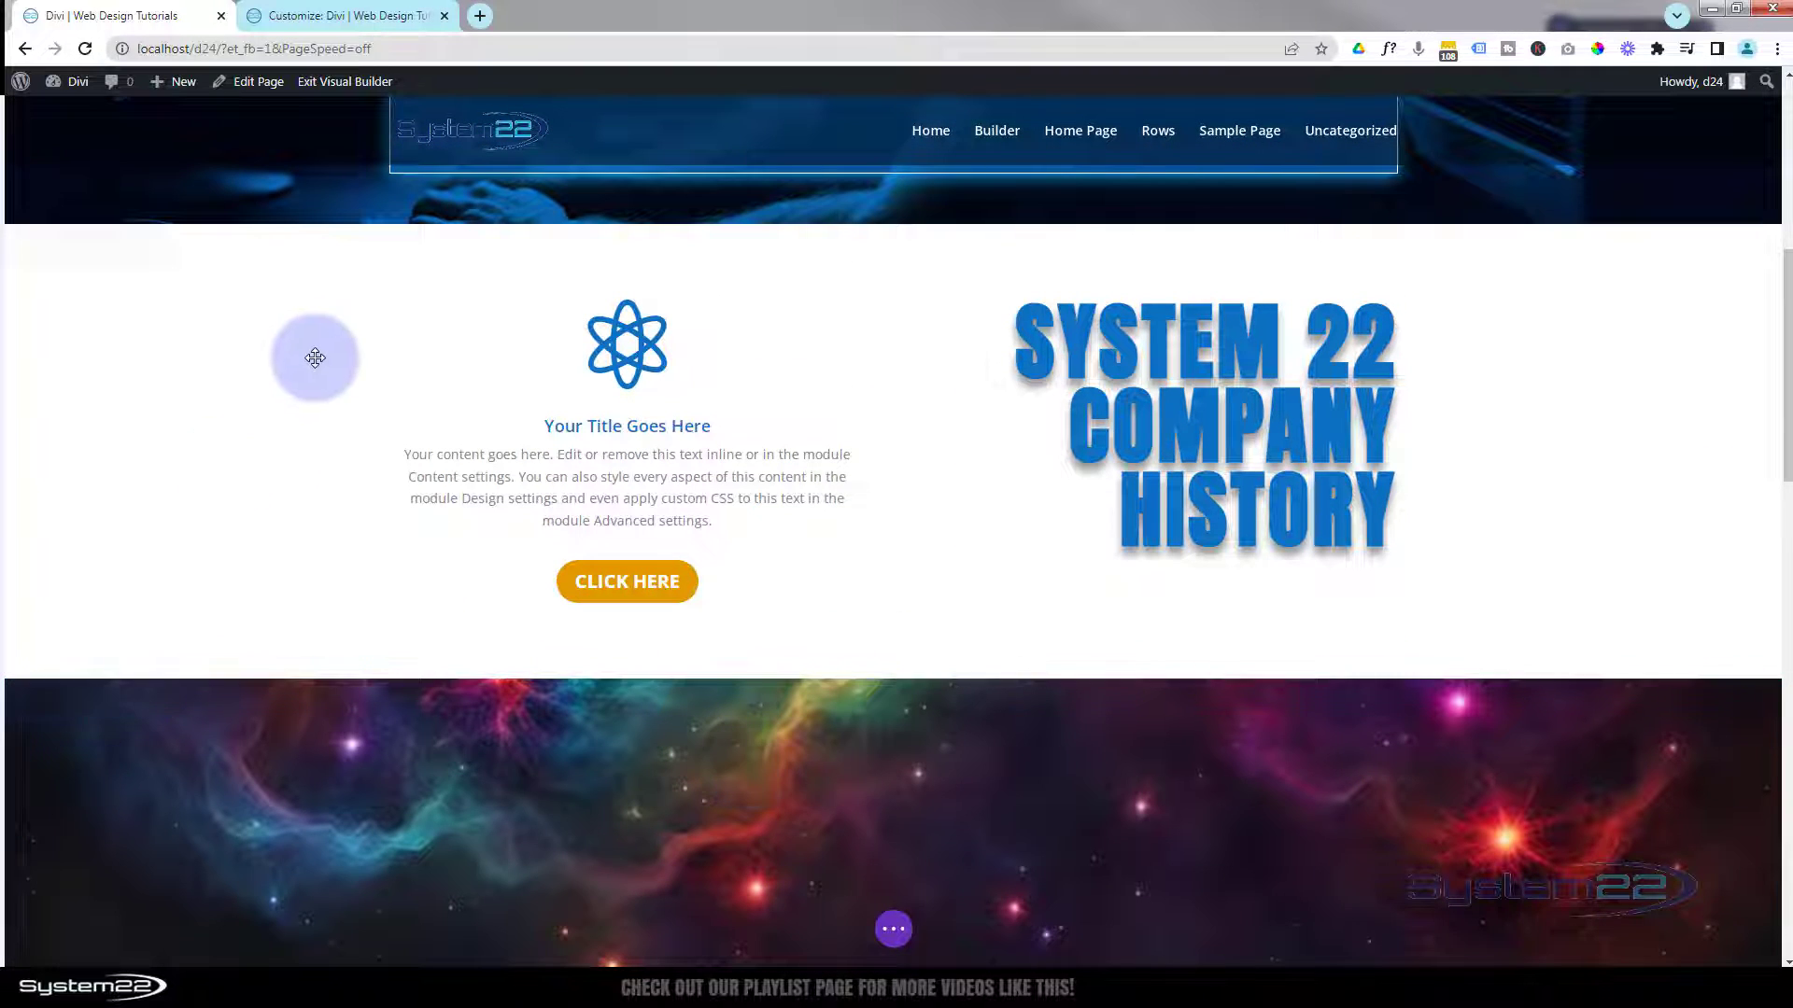
mouse_move(314, 360)
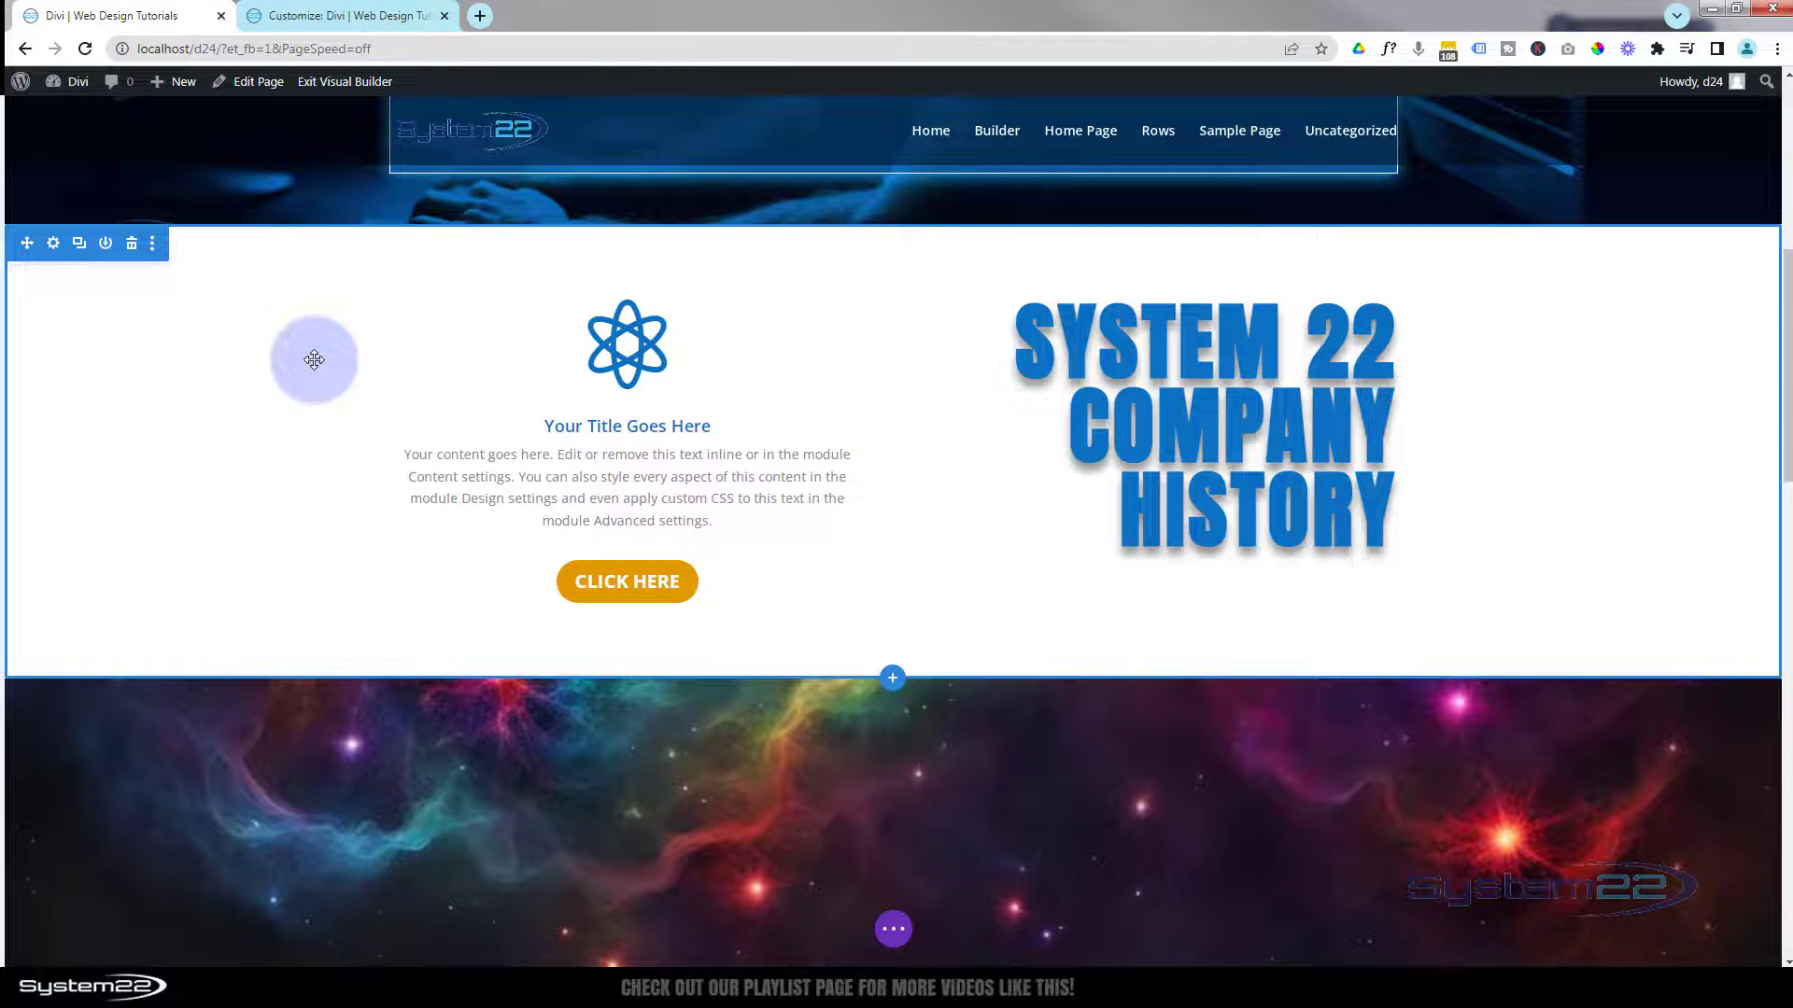
scroll(313, 360, down, 6)
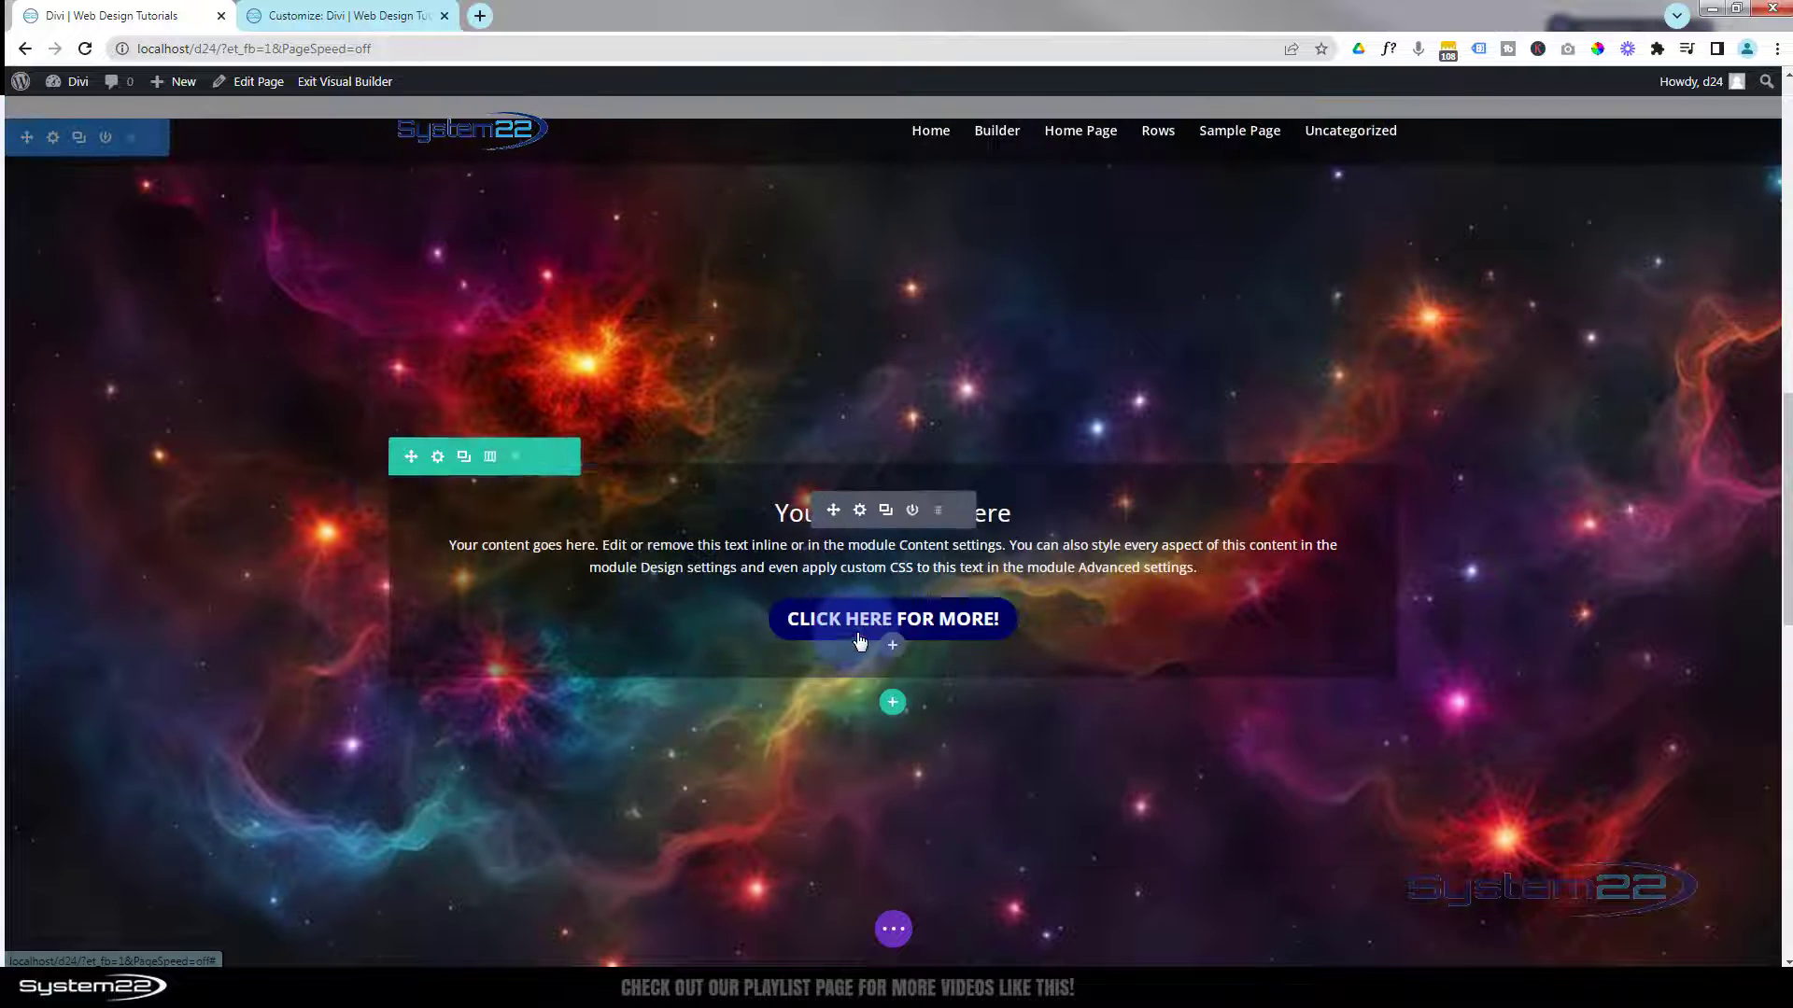
click(860, 510)
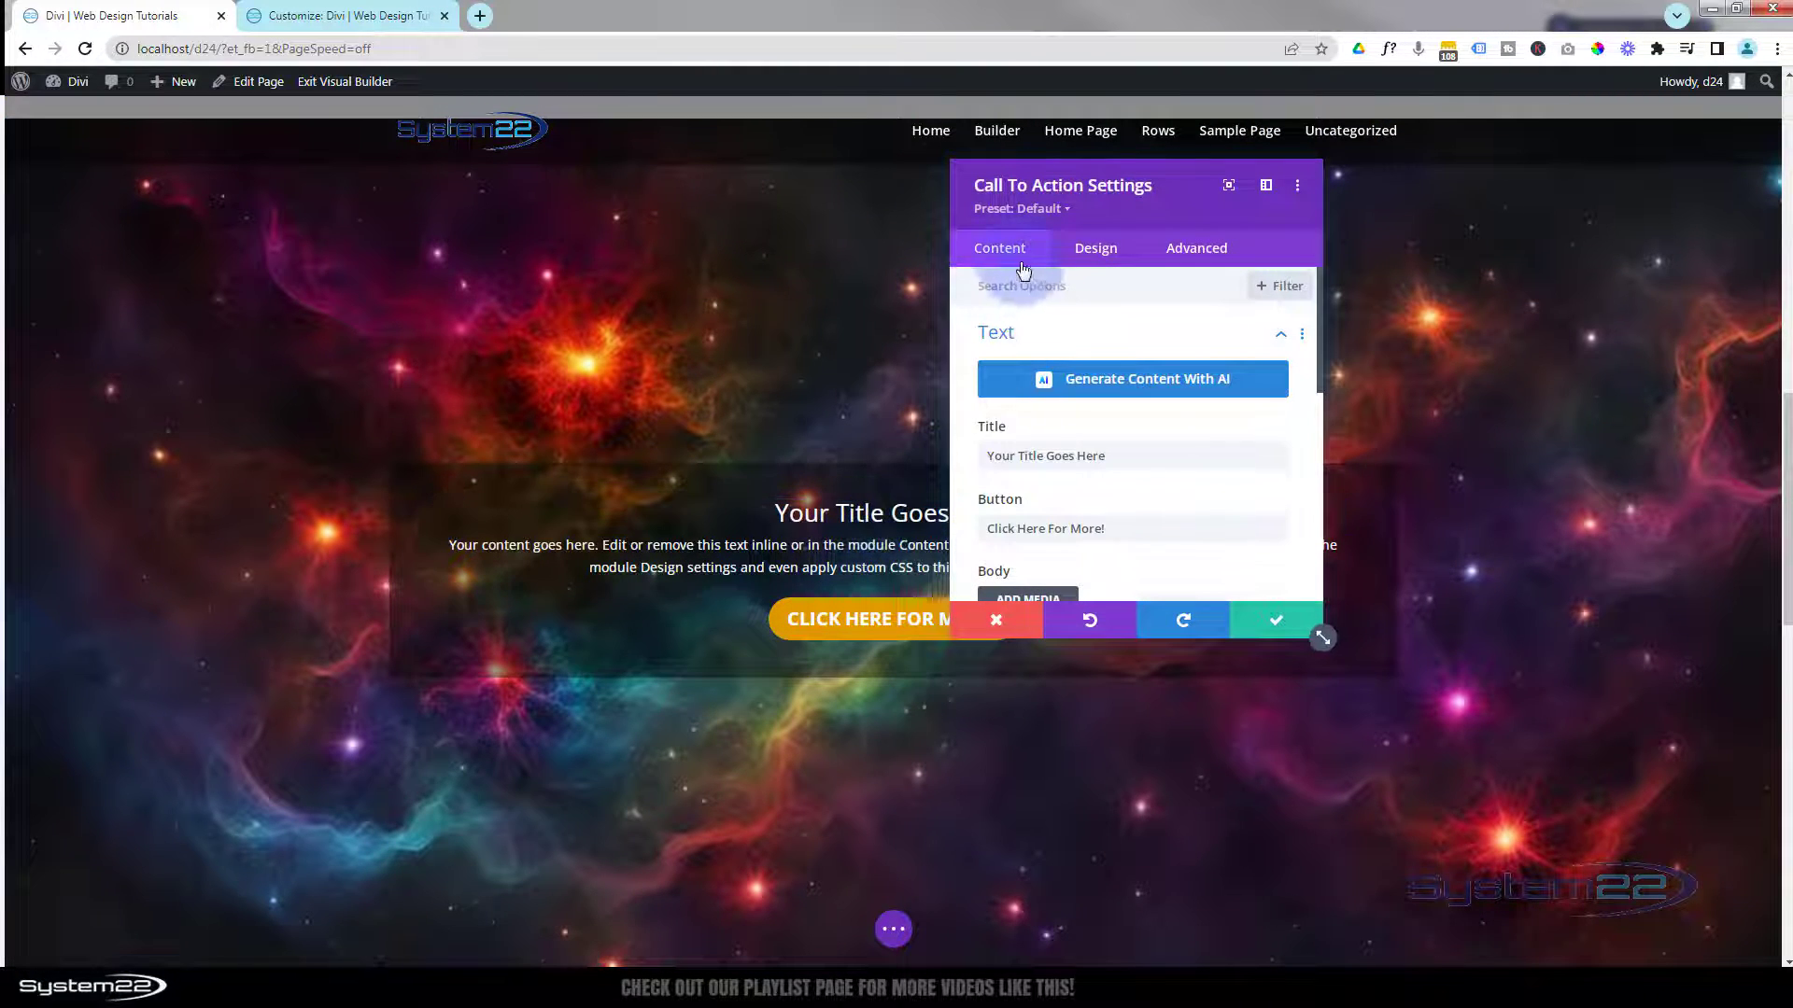
scroll(1041, 364, down, 10)
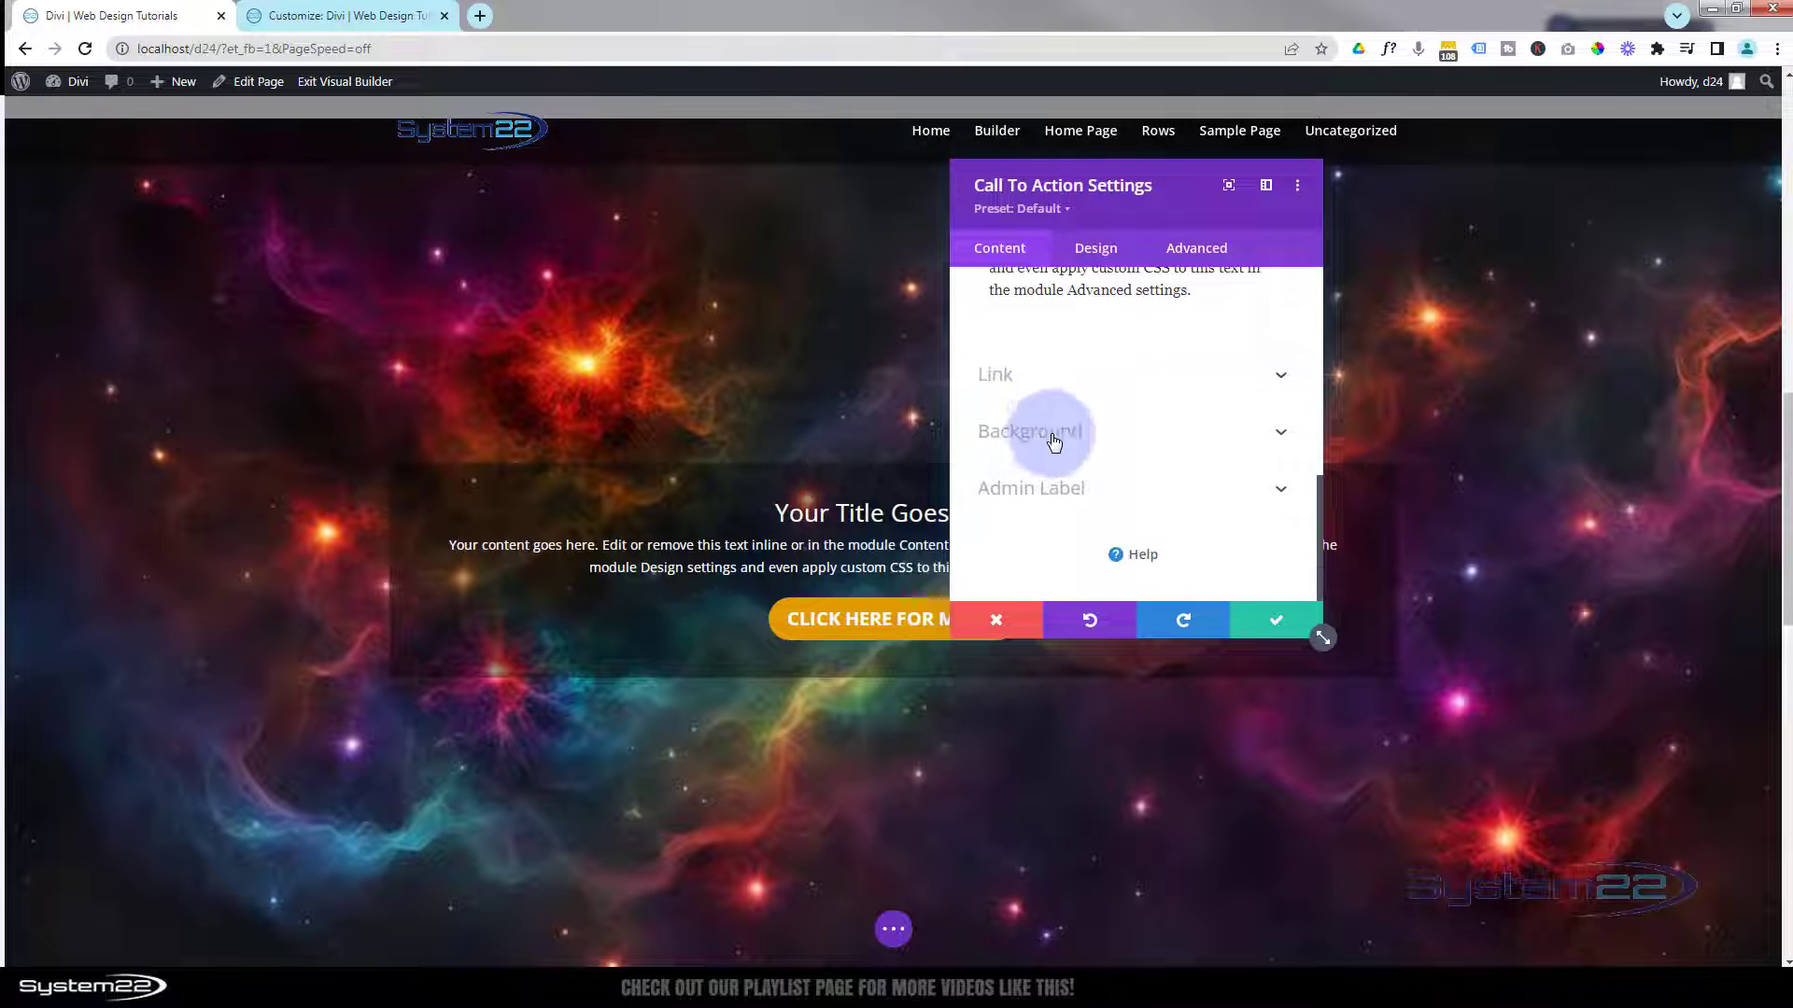
click(1043, 374)
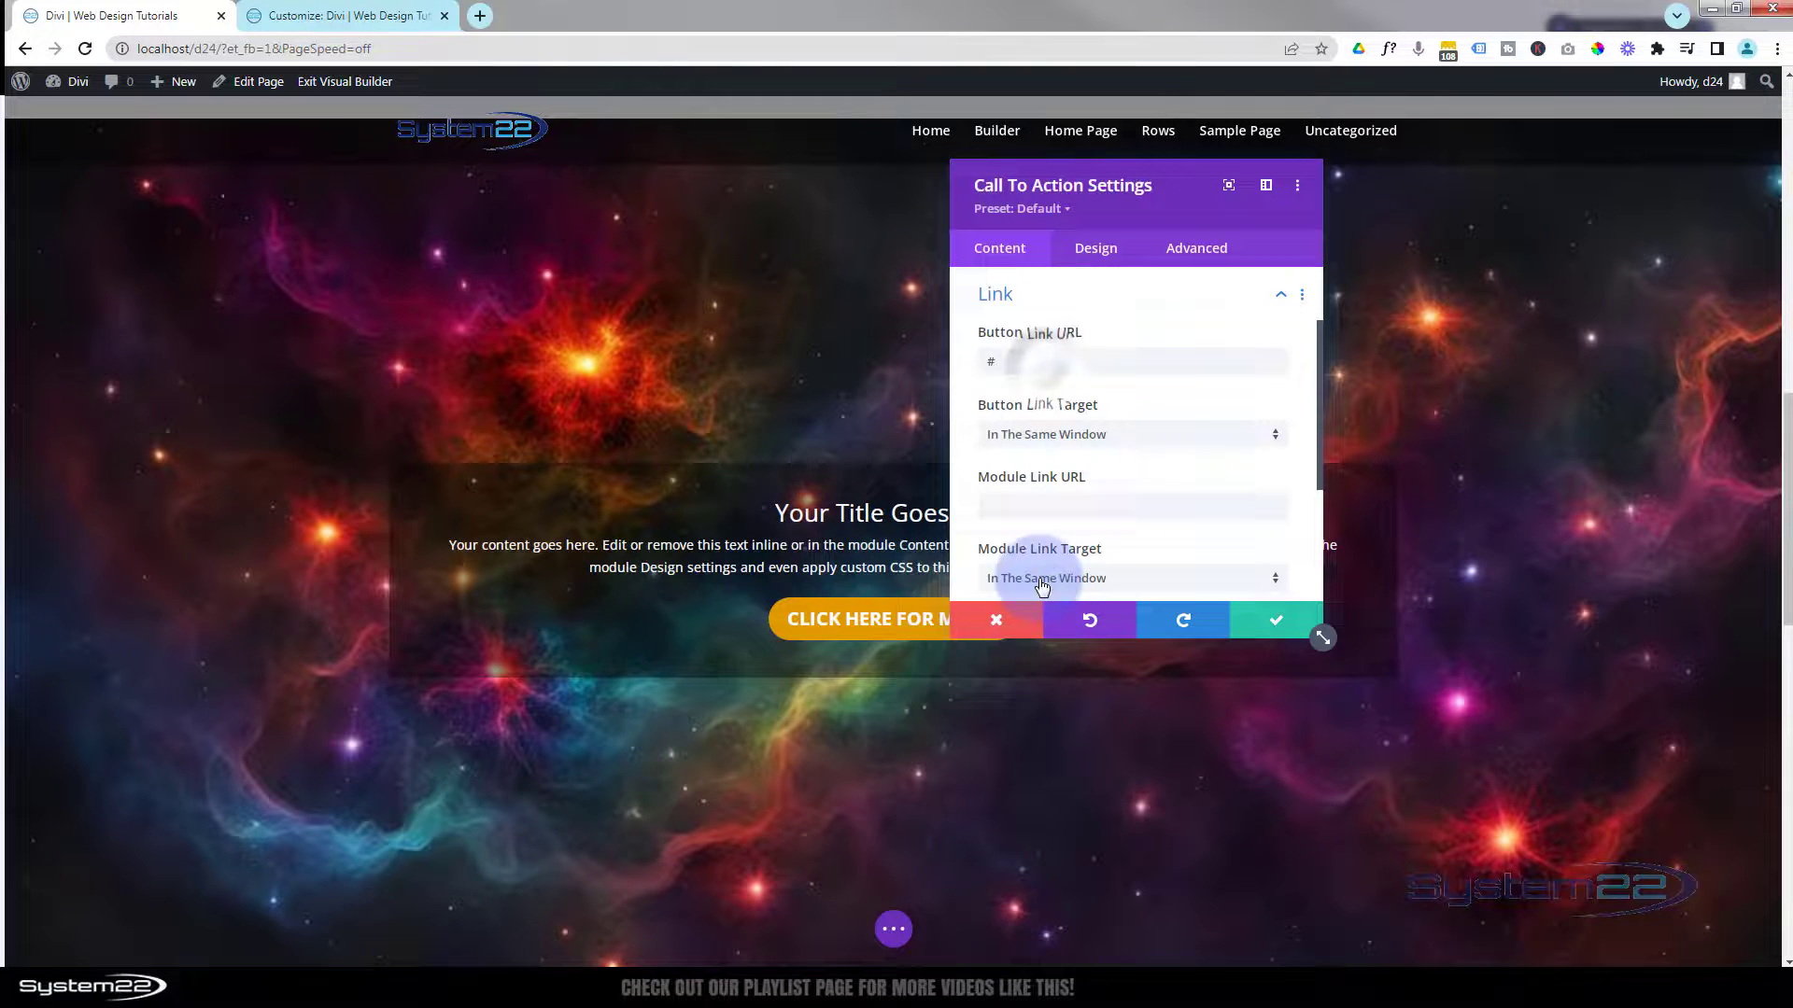
click(1008, 360)
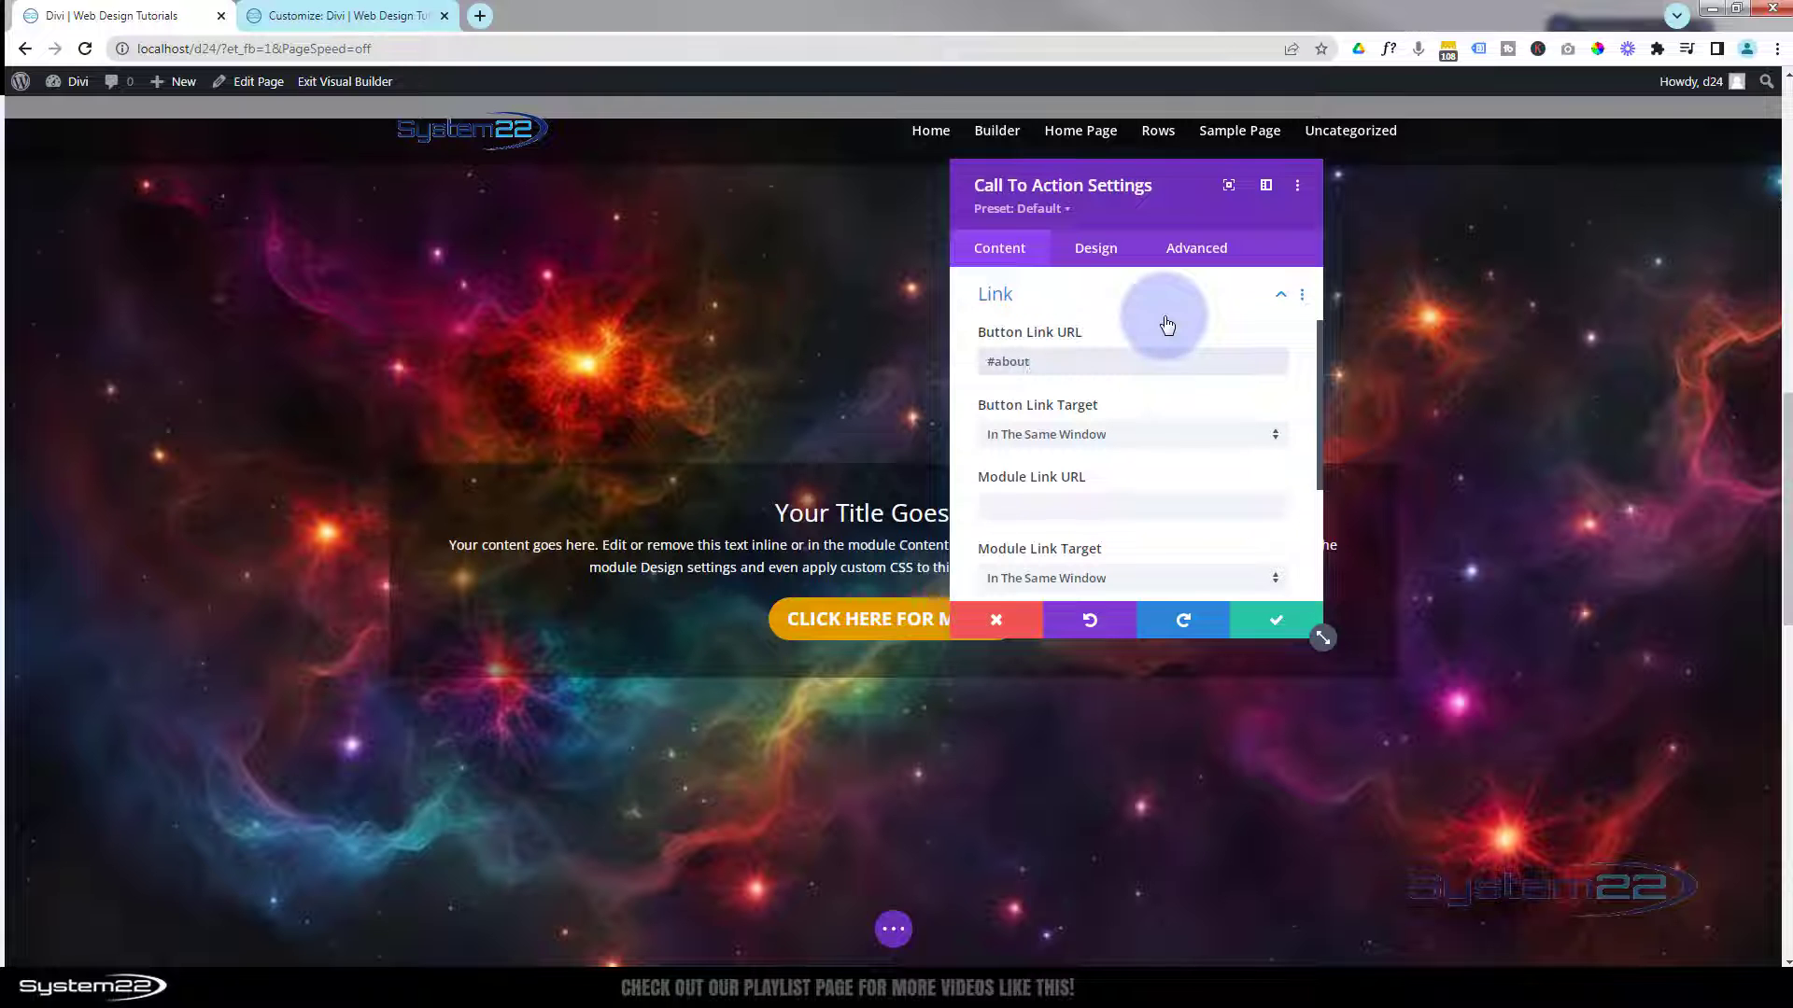
click(1266, 627)
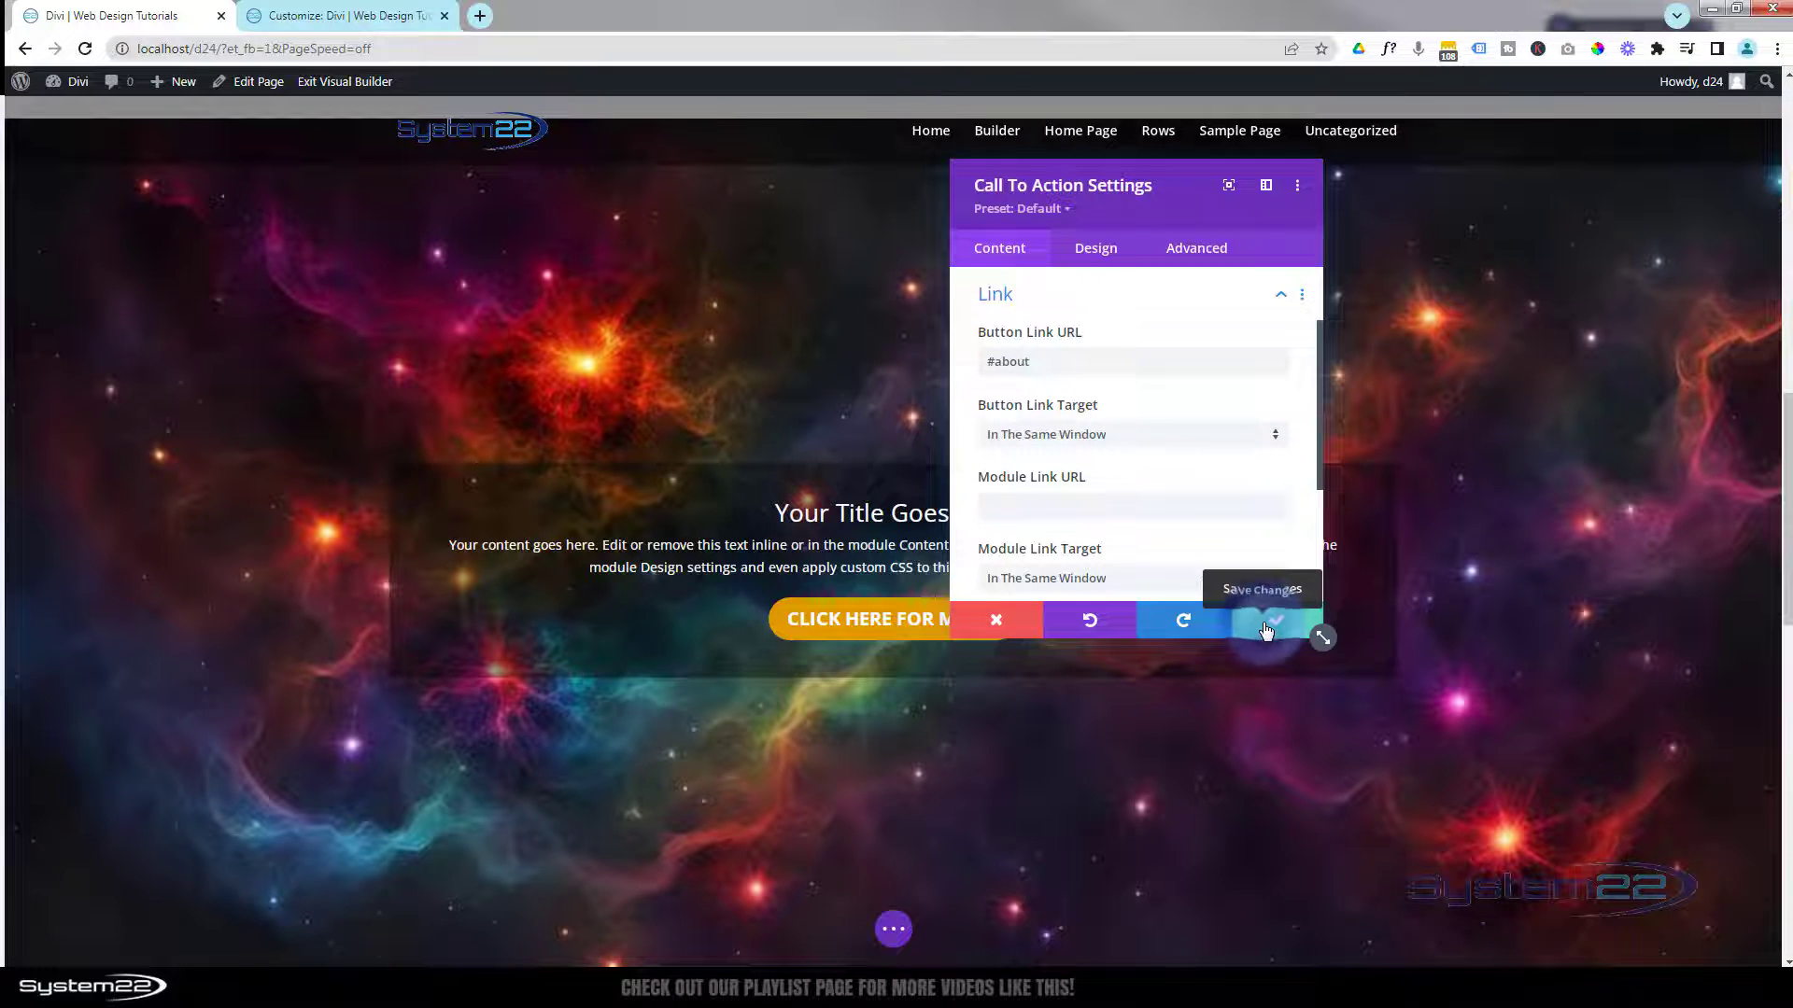
- Set the GET STARTED TODAY! call-to-action button's link URL to #services and save it
scroll(1211, 647, up, 8)
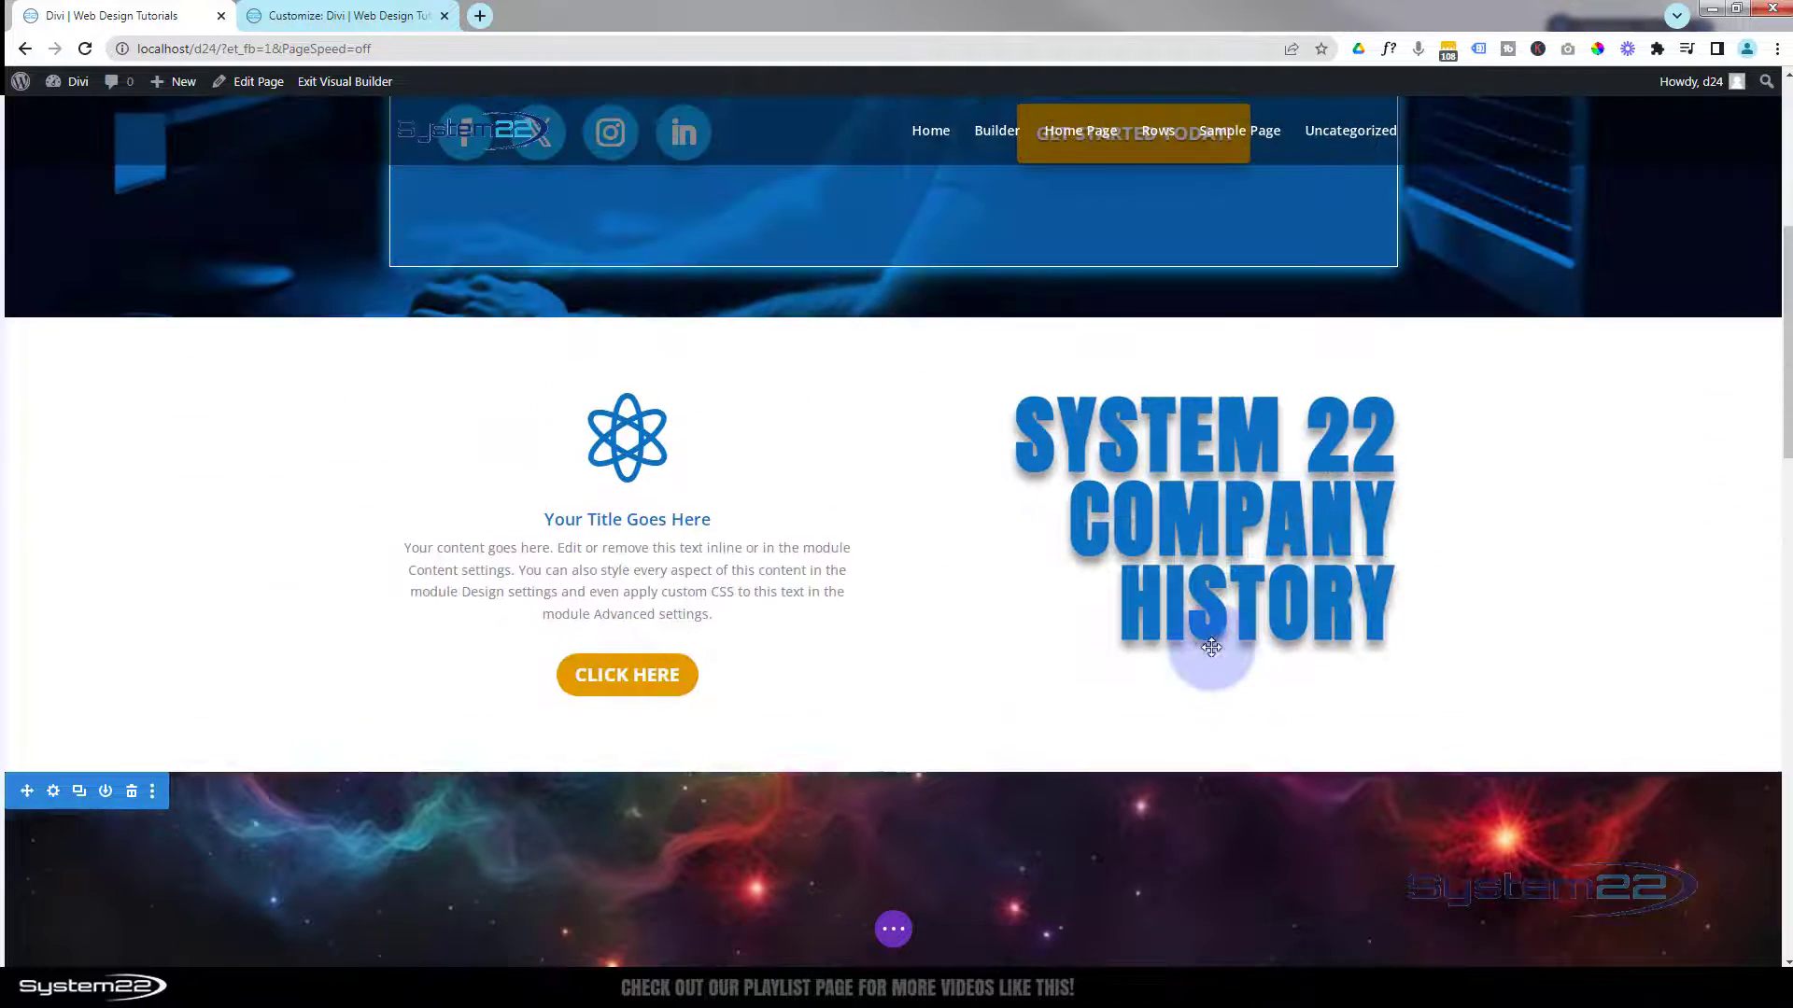
scroll(1211, 647, up, 2)
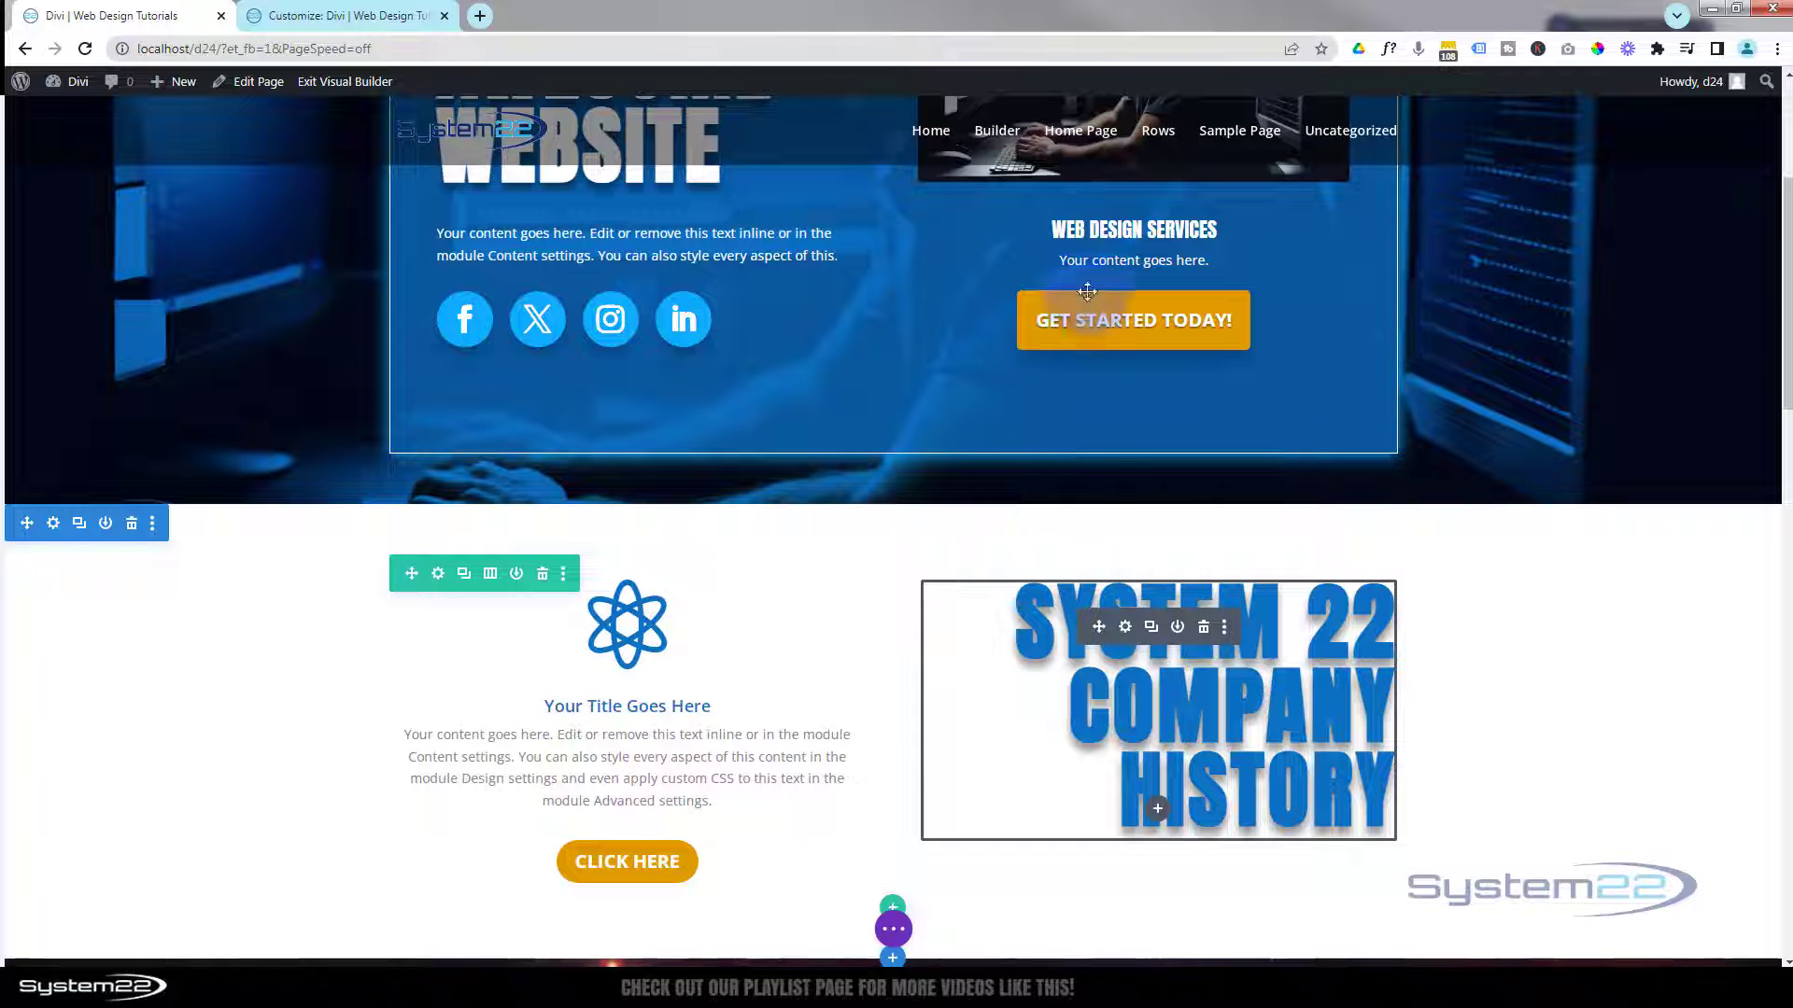
mouse_move(1105, 240)
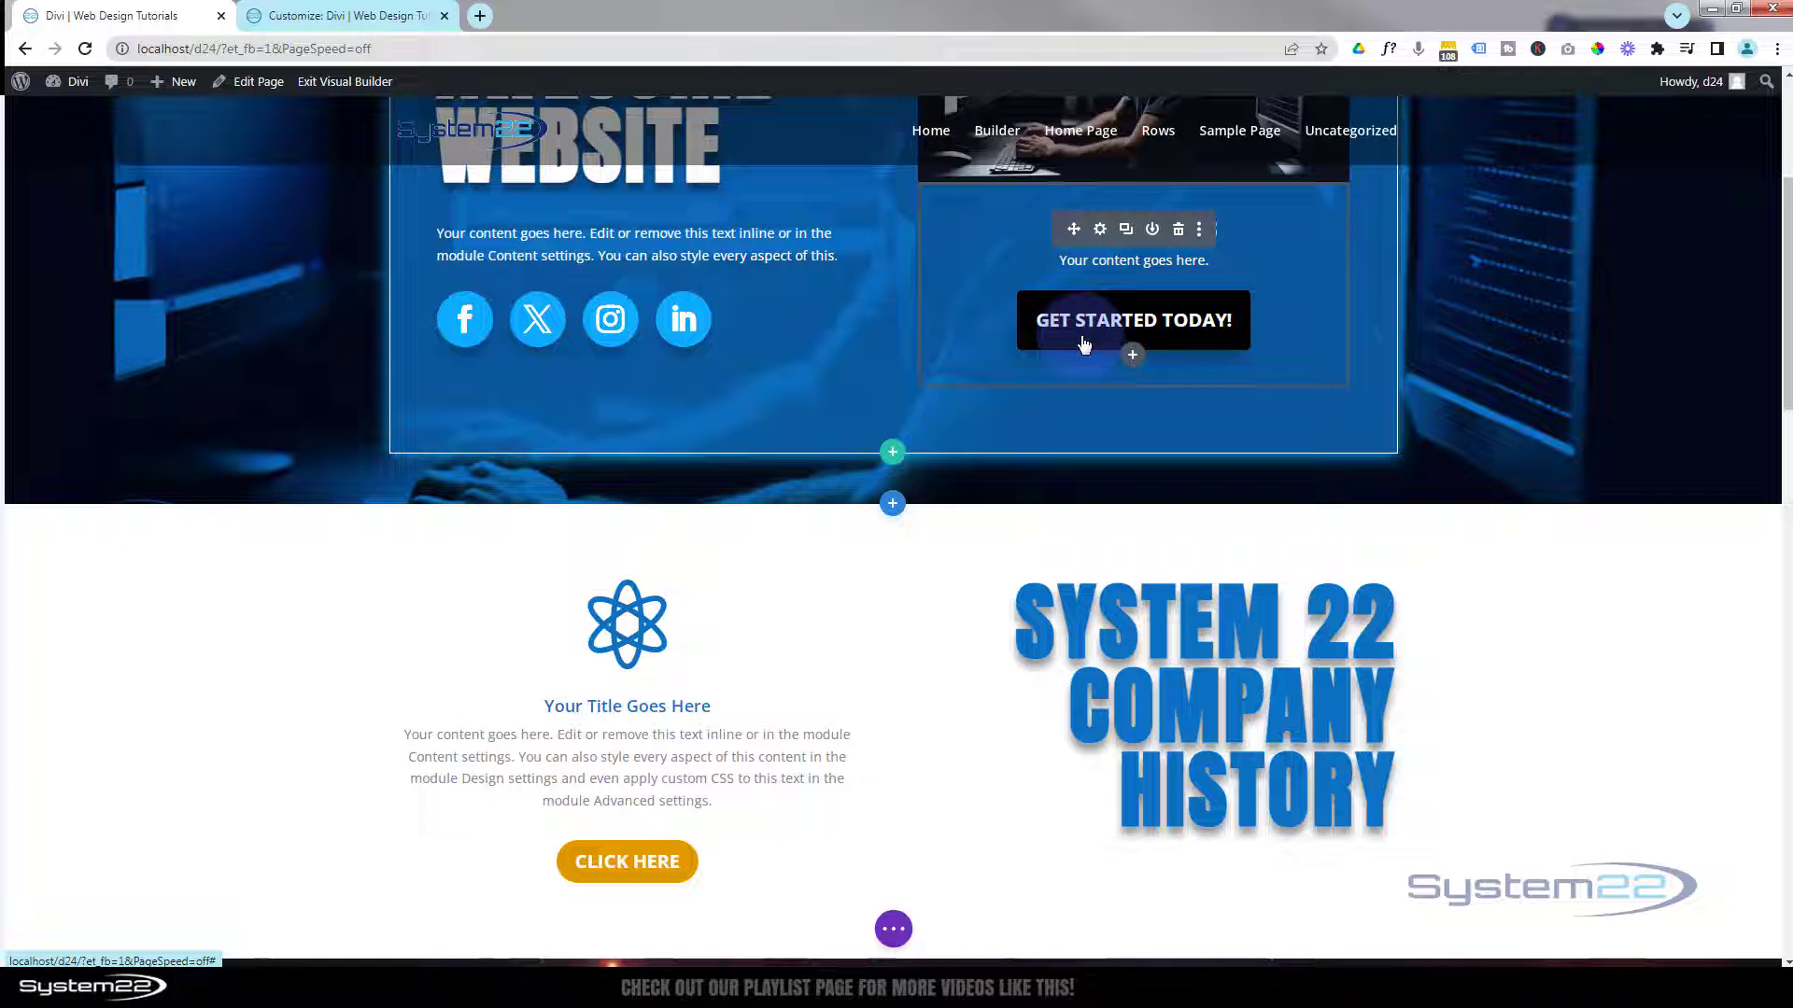
click(1101, 230)
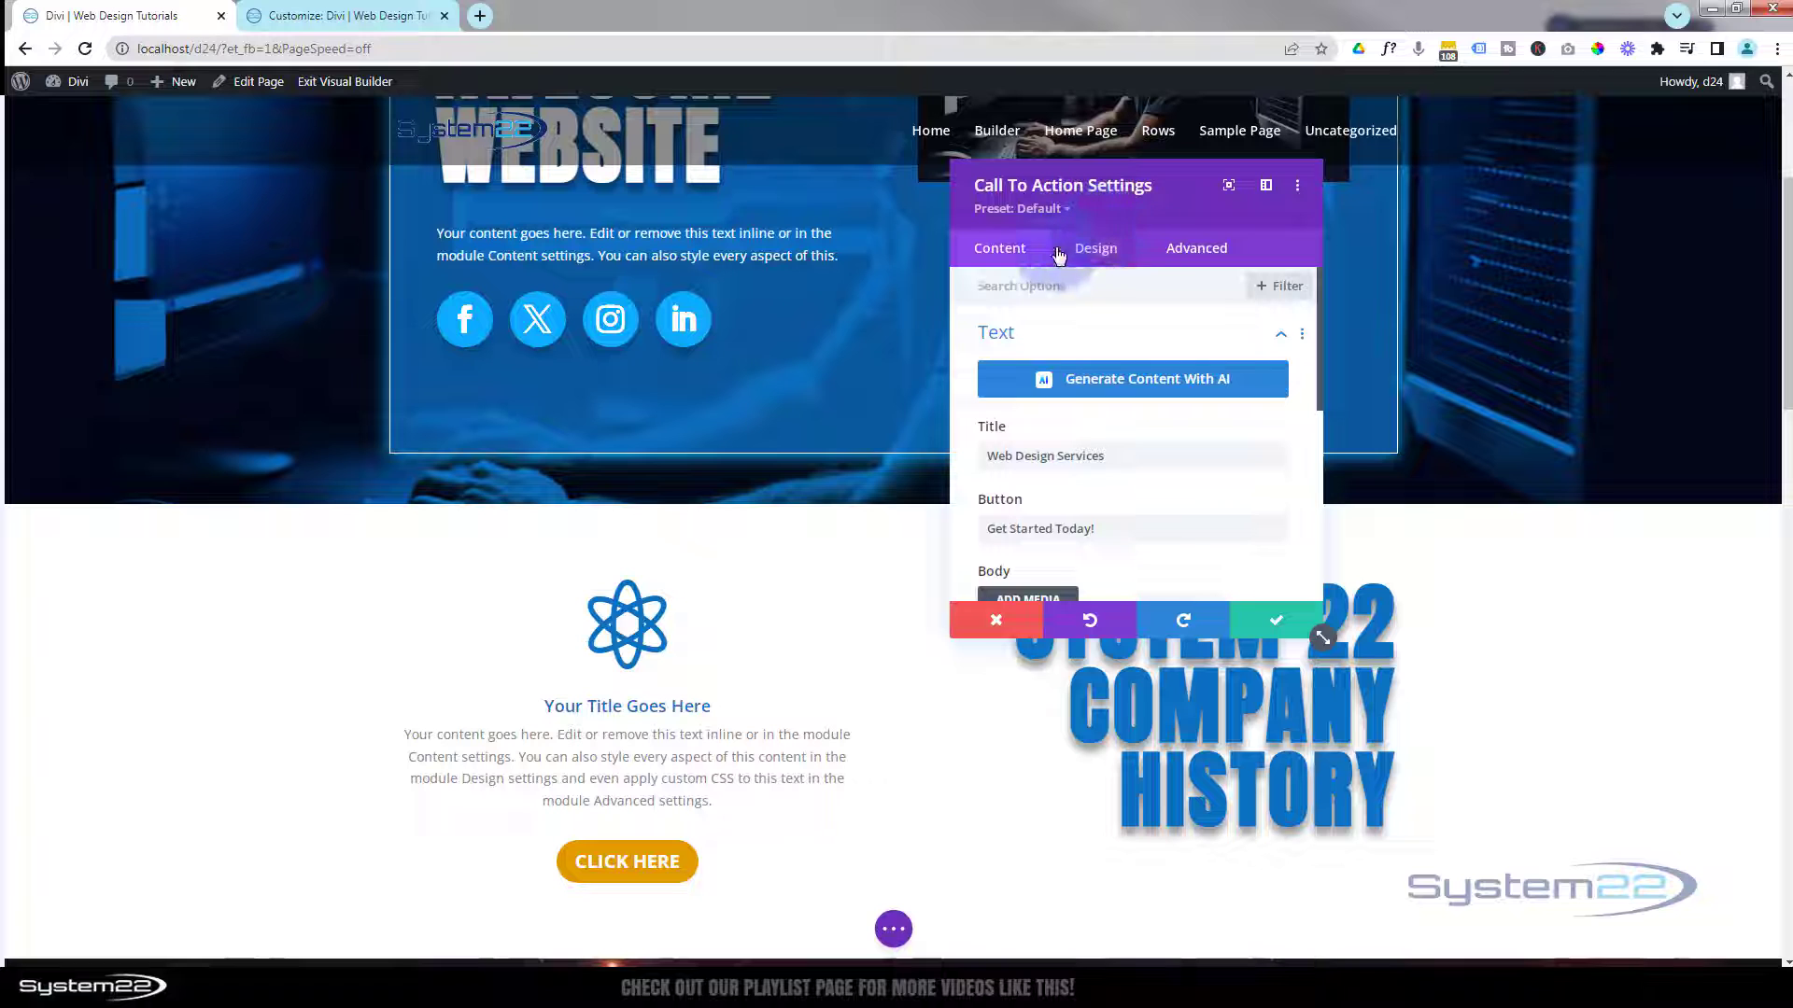
click(1054, 334)
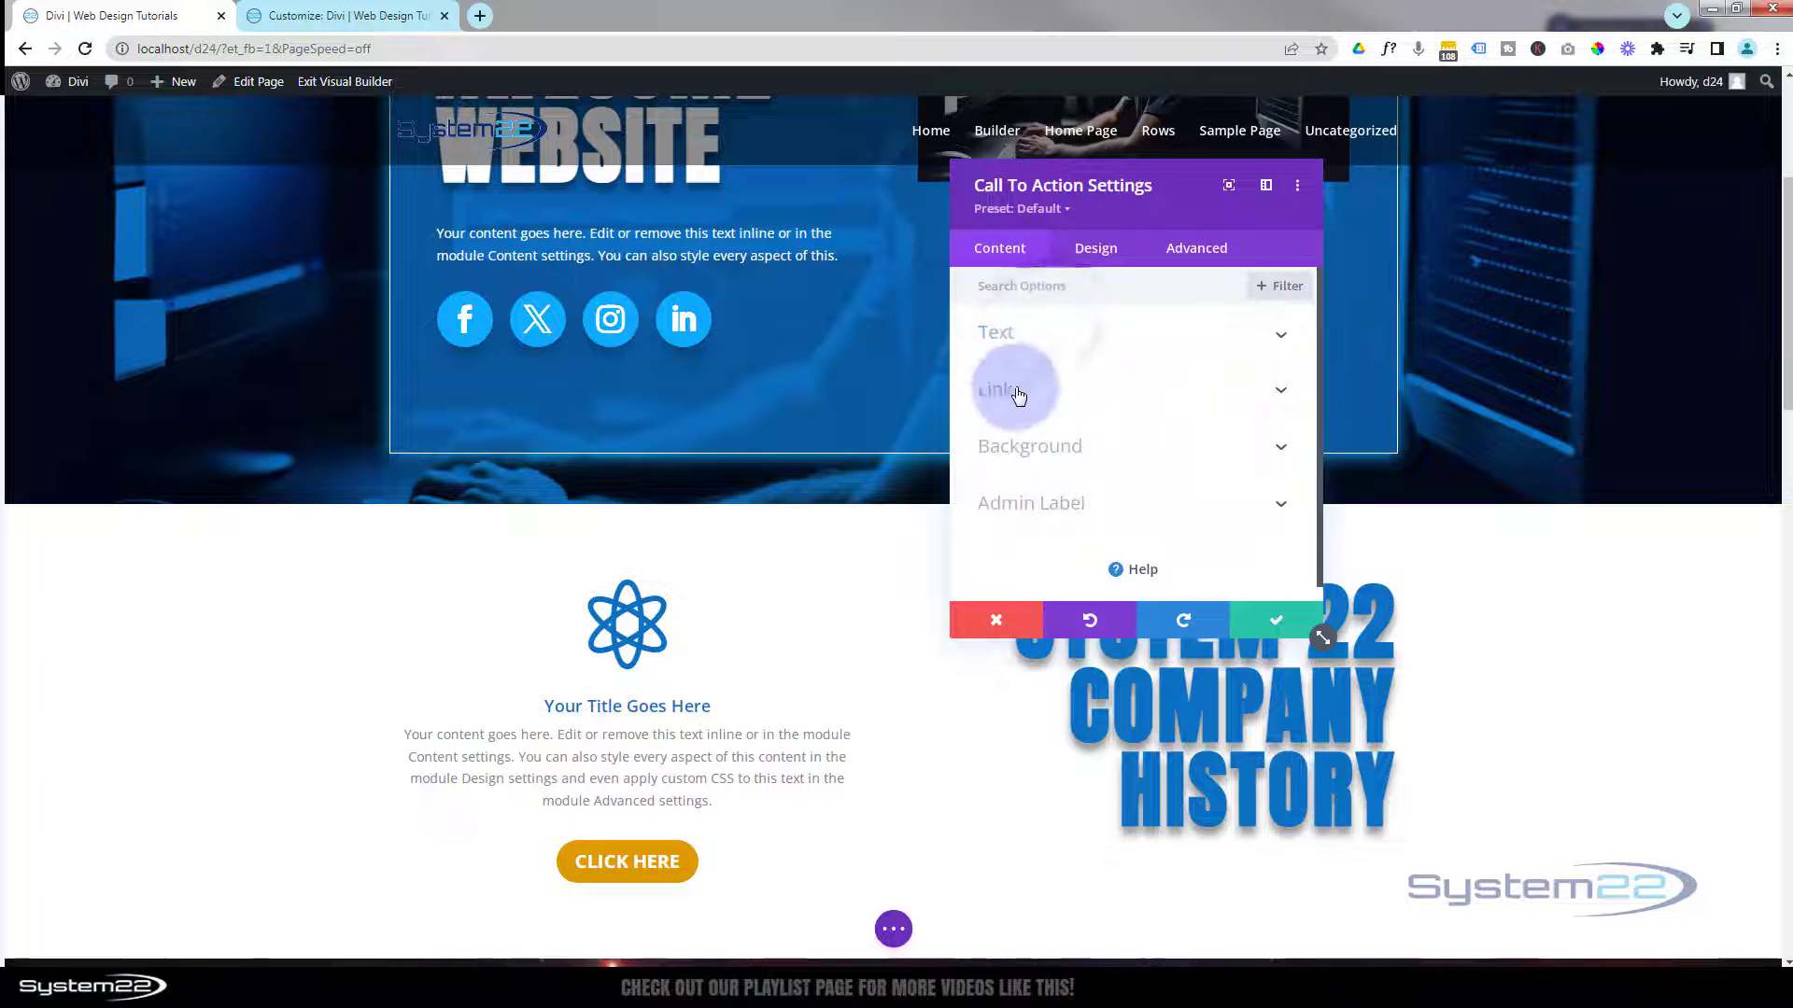
click(1070, 390)
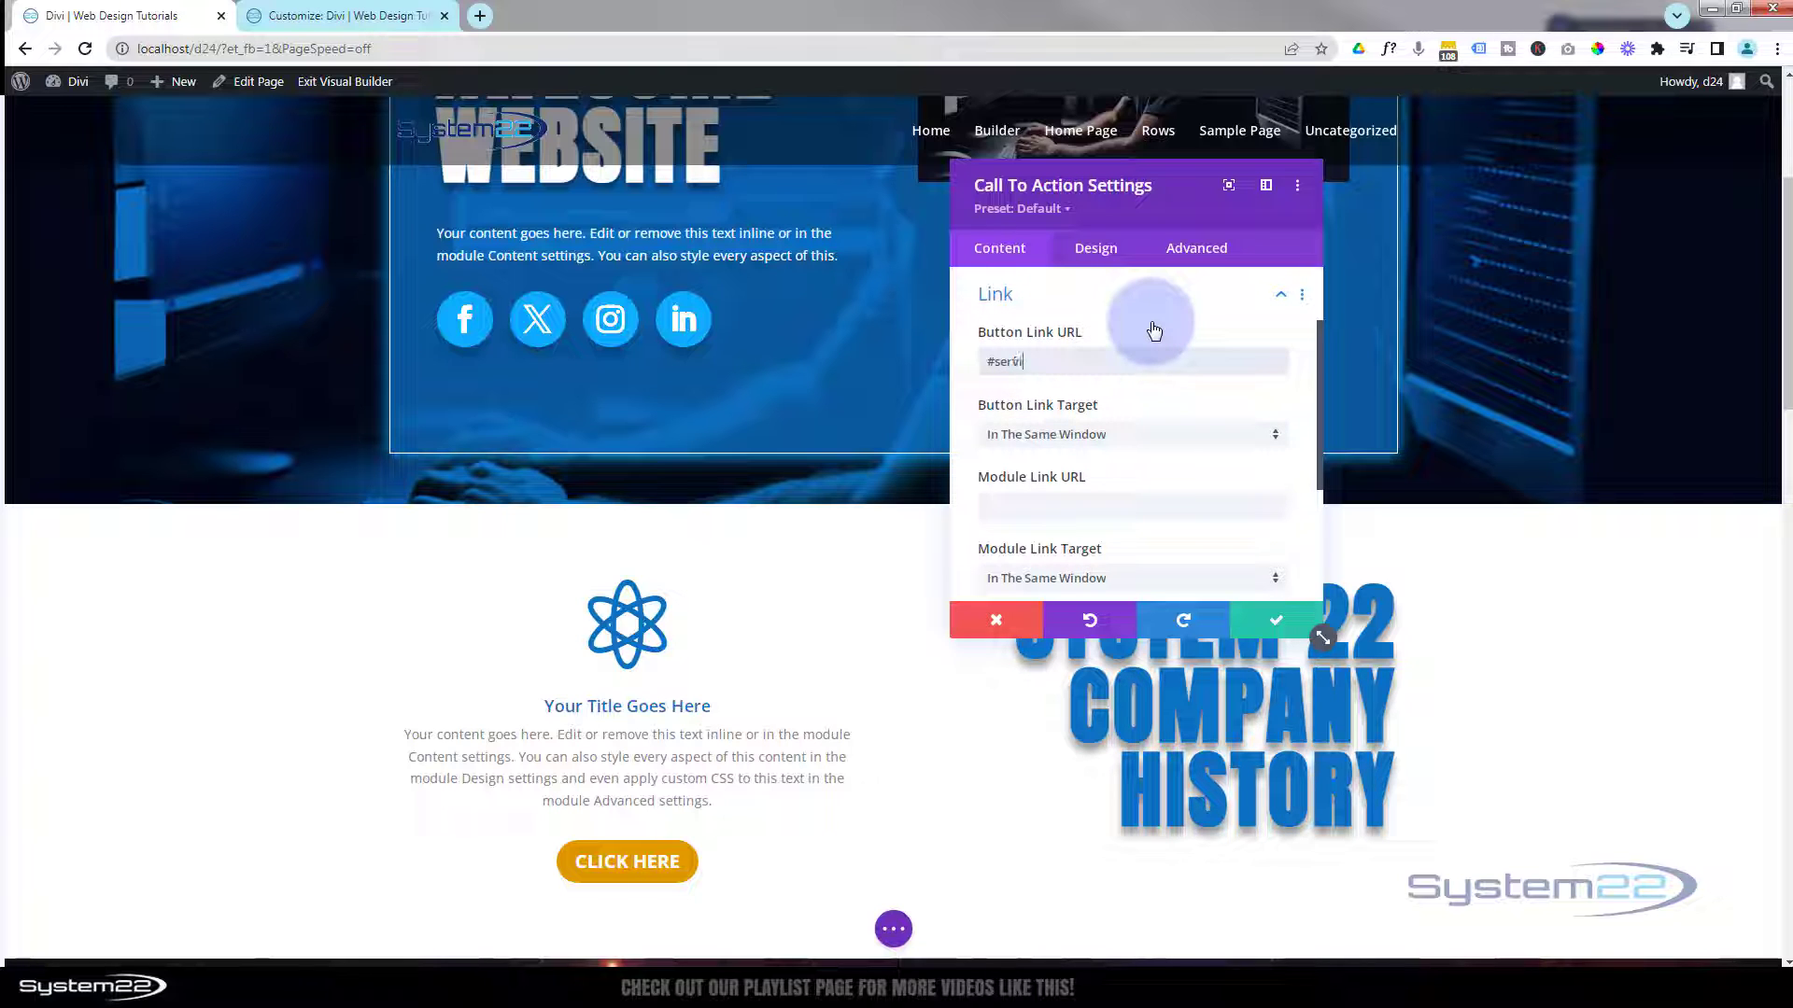
text(services)
click(1269, 621)
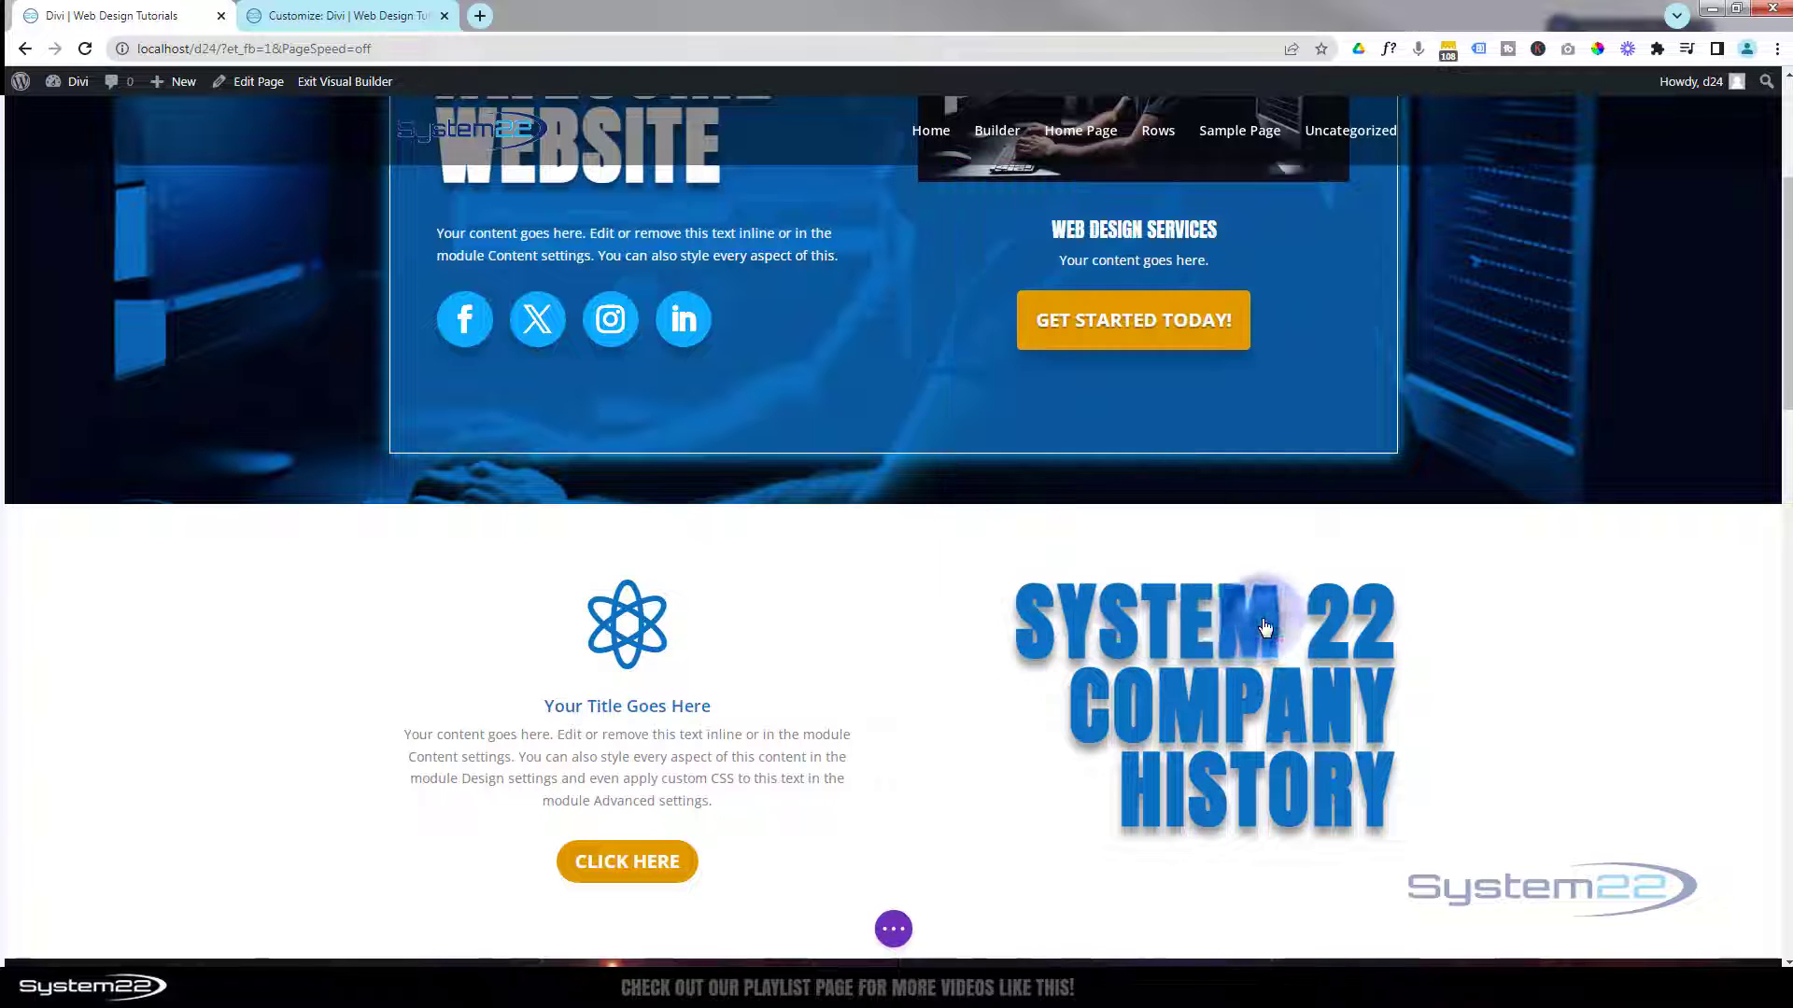
- Check that the hero section's CSS ID is pagetop in its Advanced settings
scroll(800, 626, up, 2)
scroll(808, 621, up, 2)
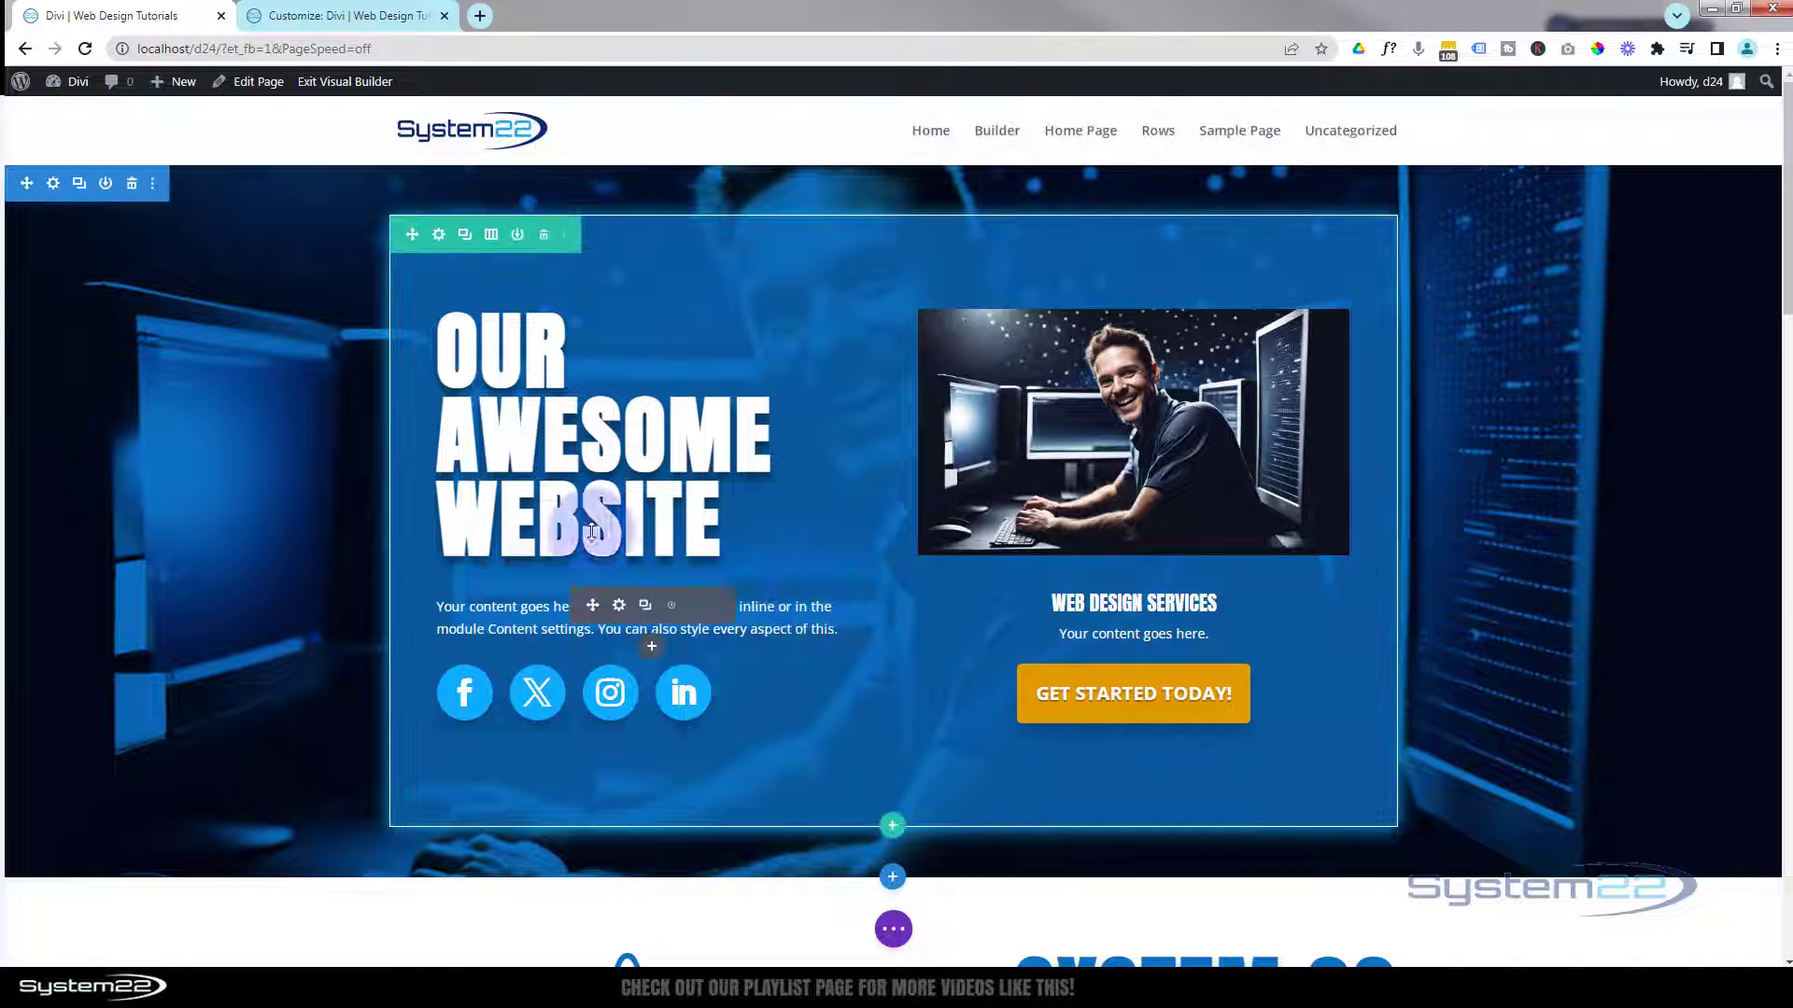
click(52, 185)
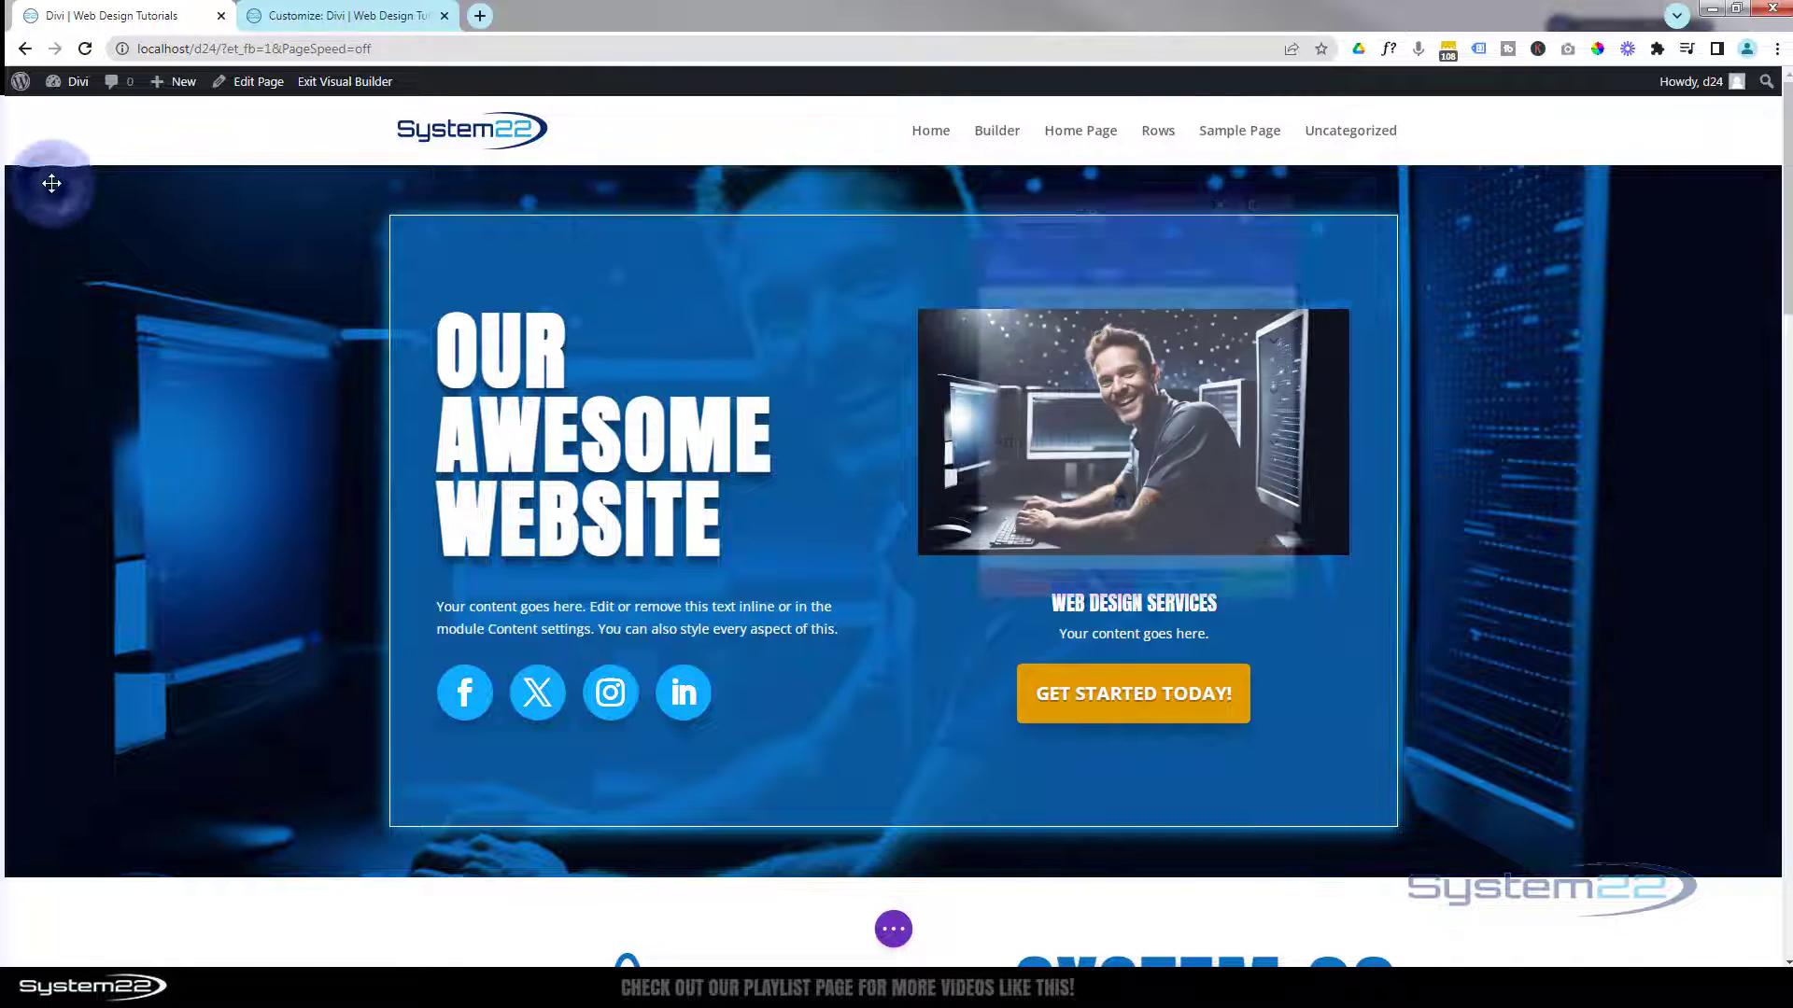
click(1199, 249)
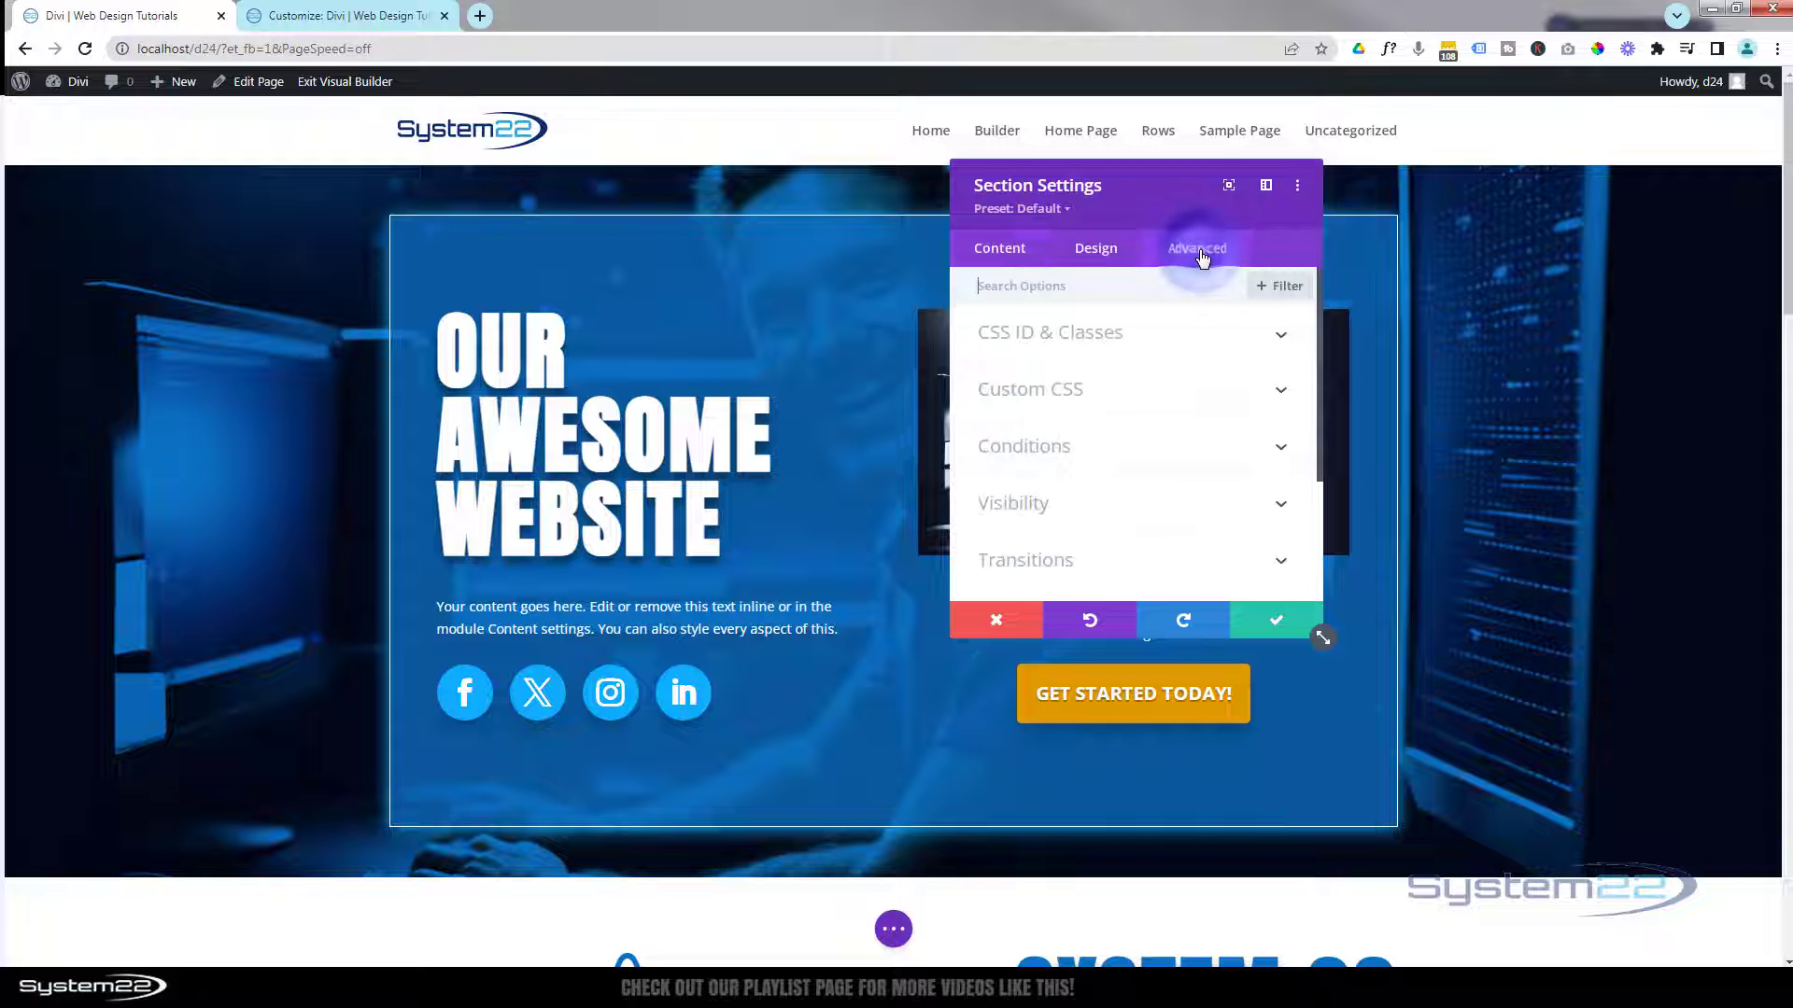
click(1087, 334)
click(1290, 598)
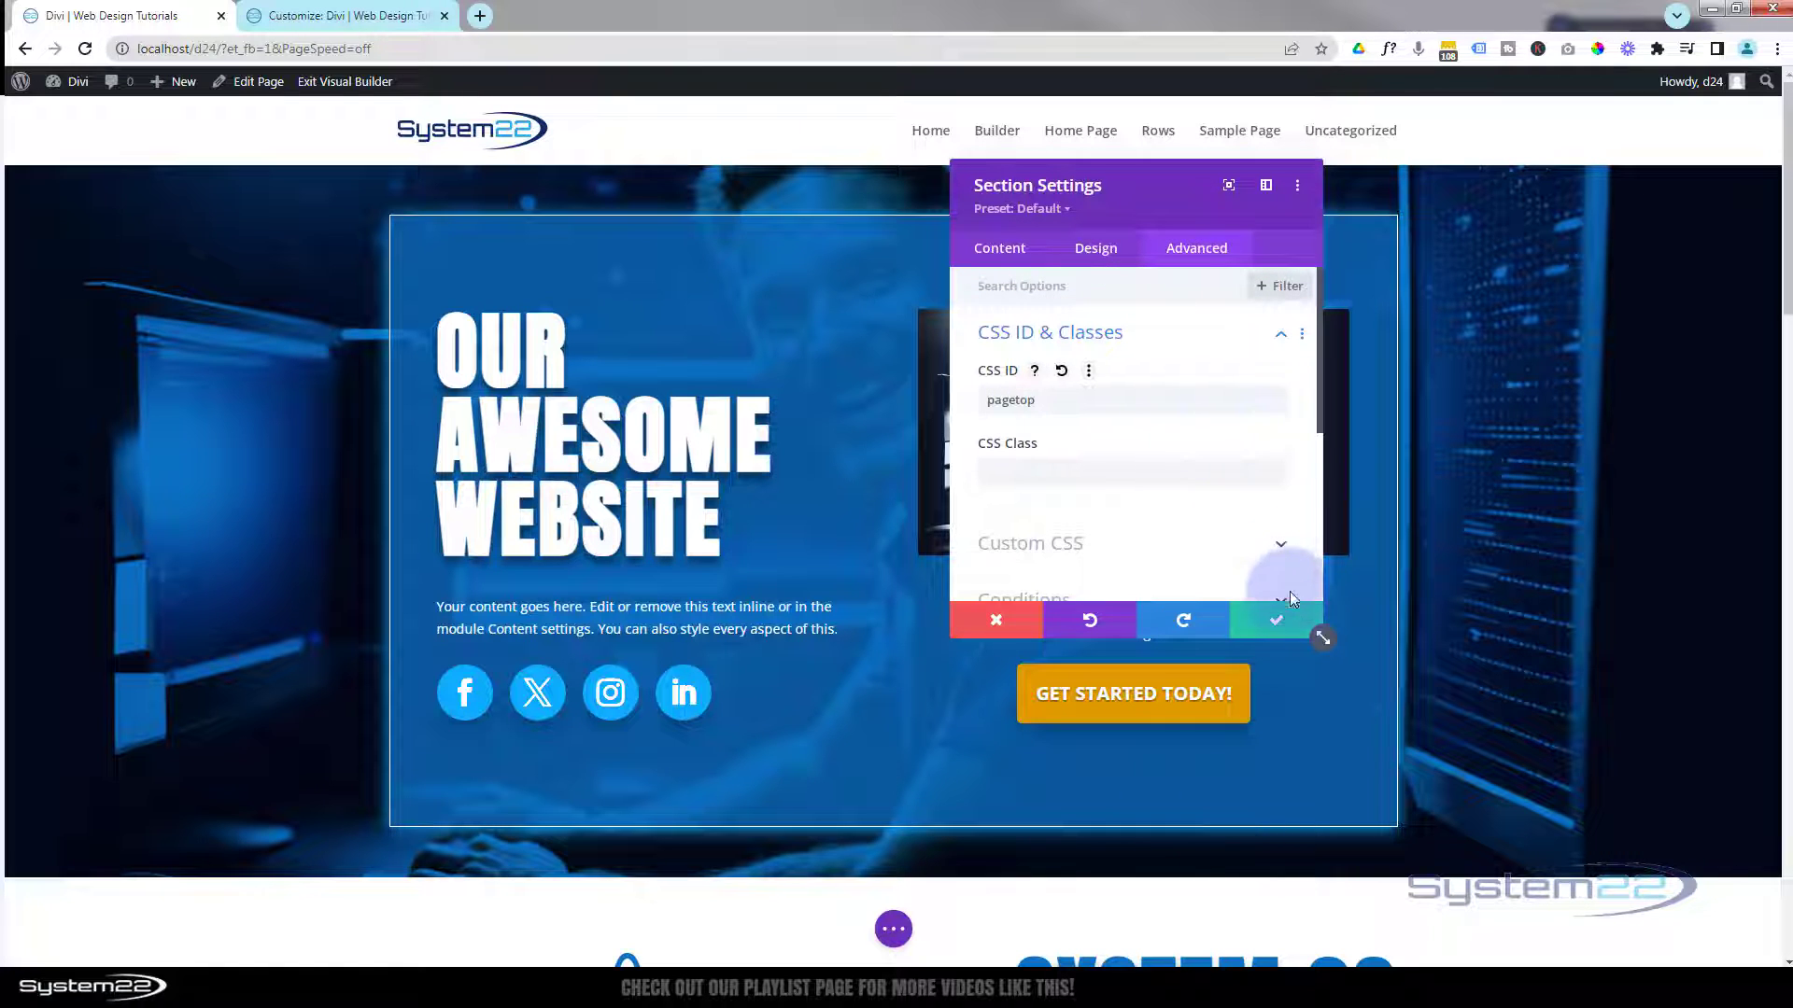
- Save the page and exit the Visual Builder to the live page
click(894, 931)
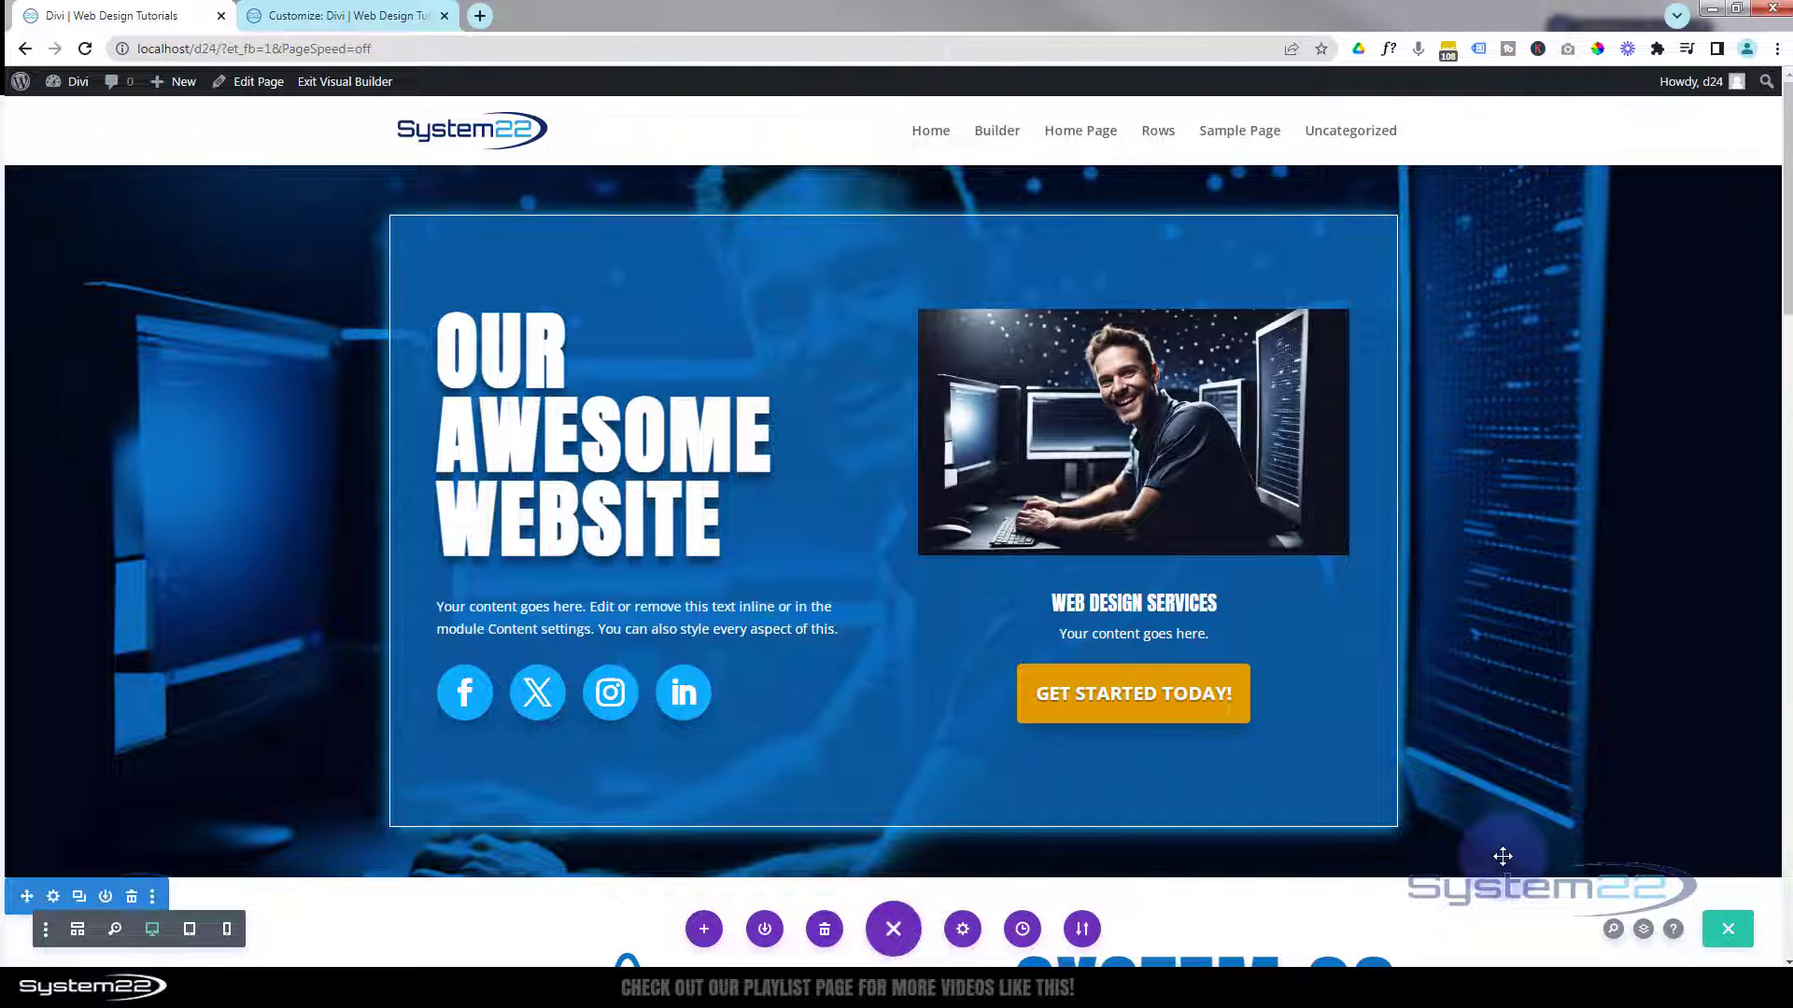
click(1725, 943)
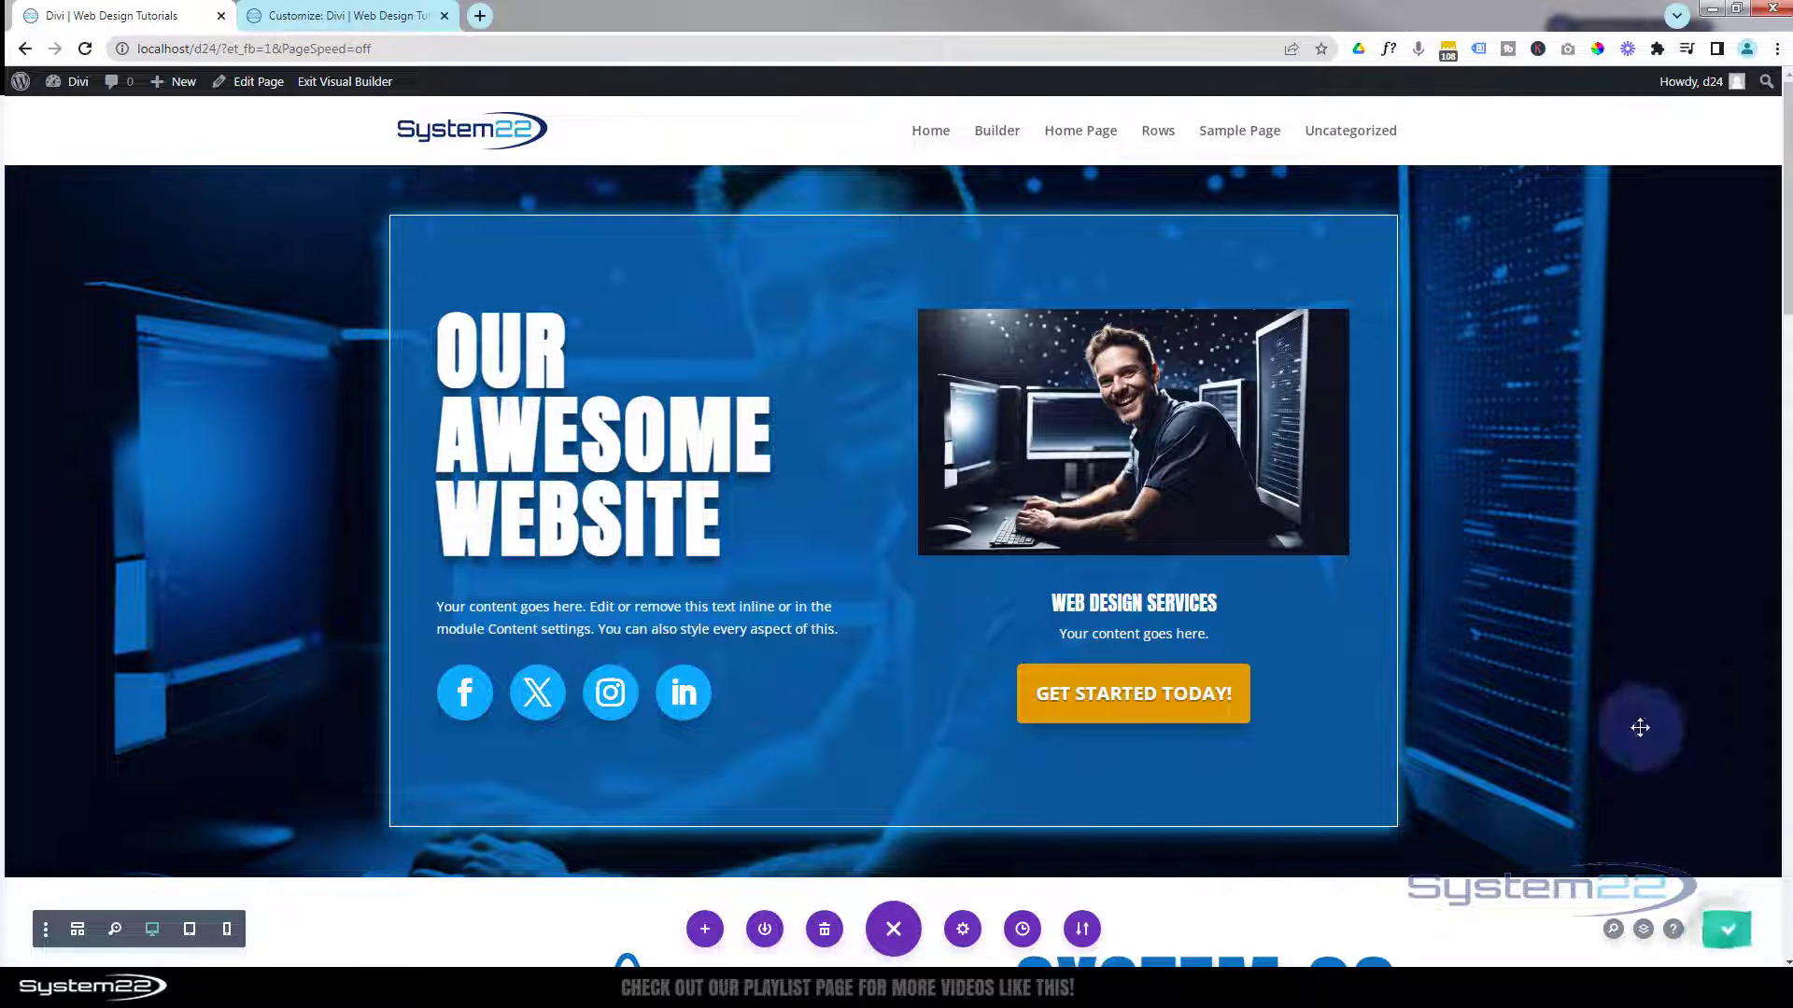
click(314, 83)
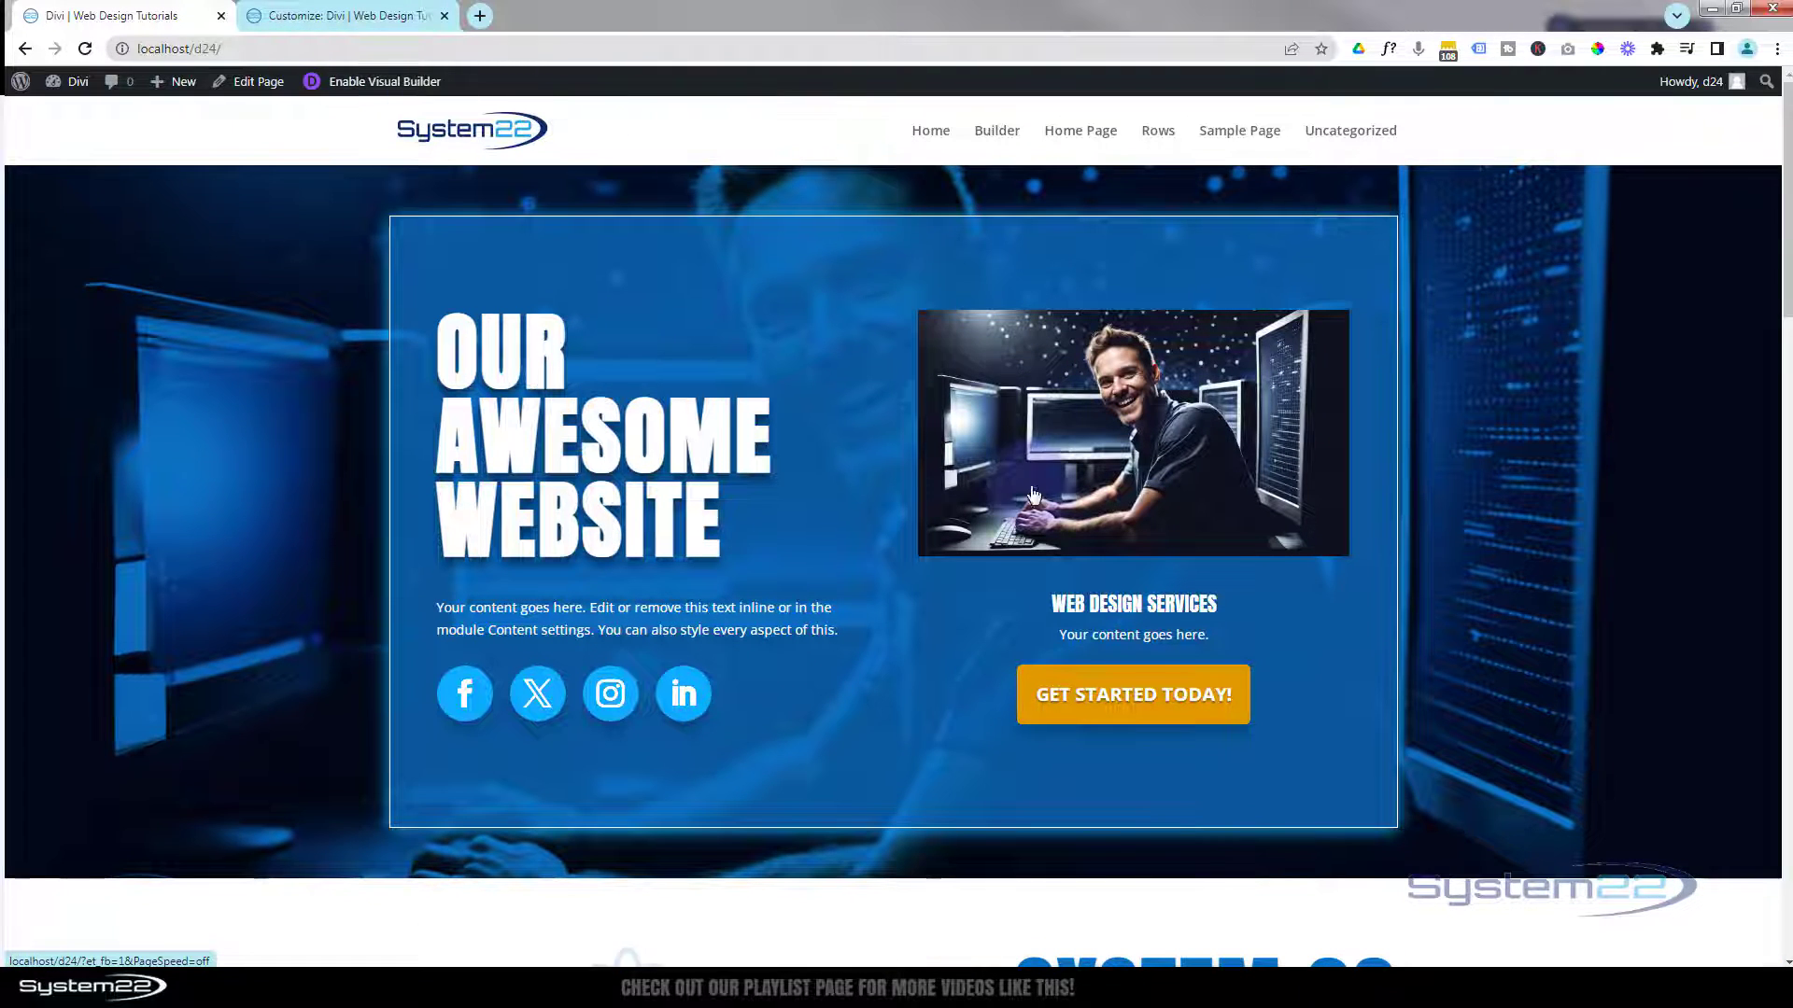
- Test that GET STARTED TODAY!, CLICK HERE and the up-arrow jump to services, the contact form and #pagetop
click(1122, 698)
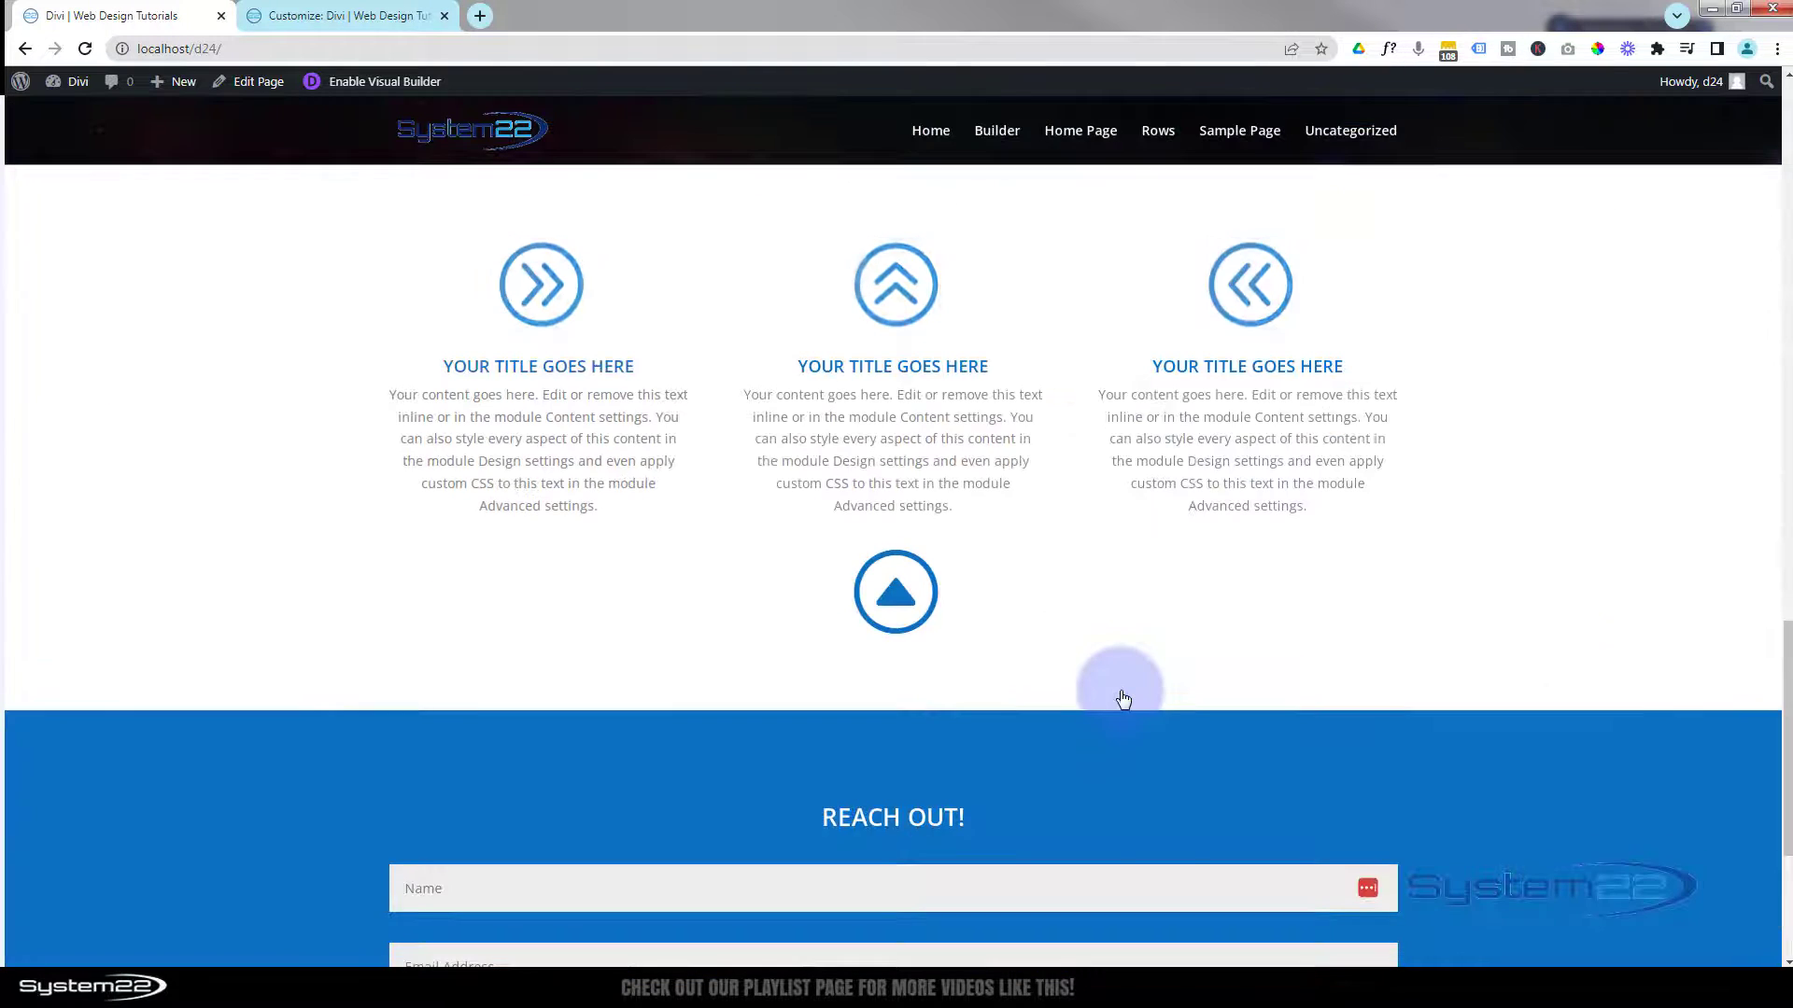
click(900, 599)
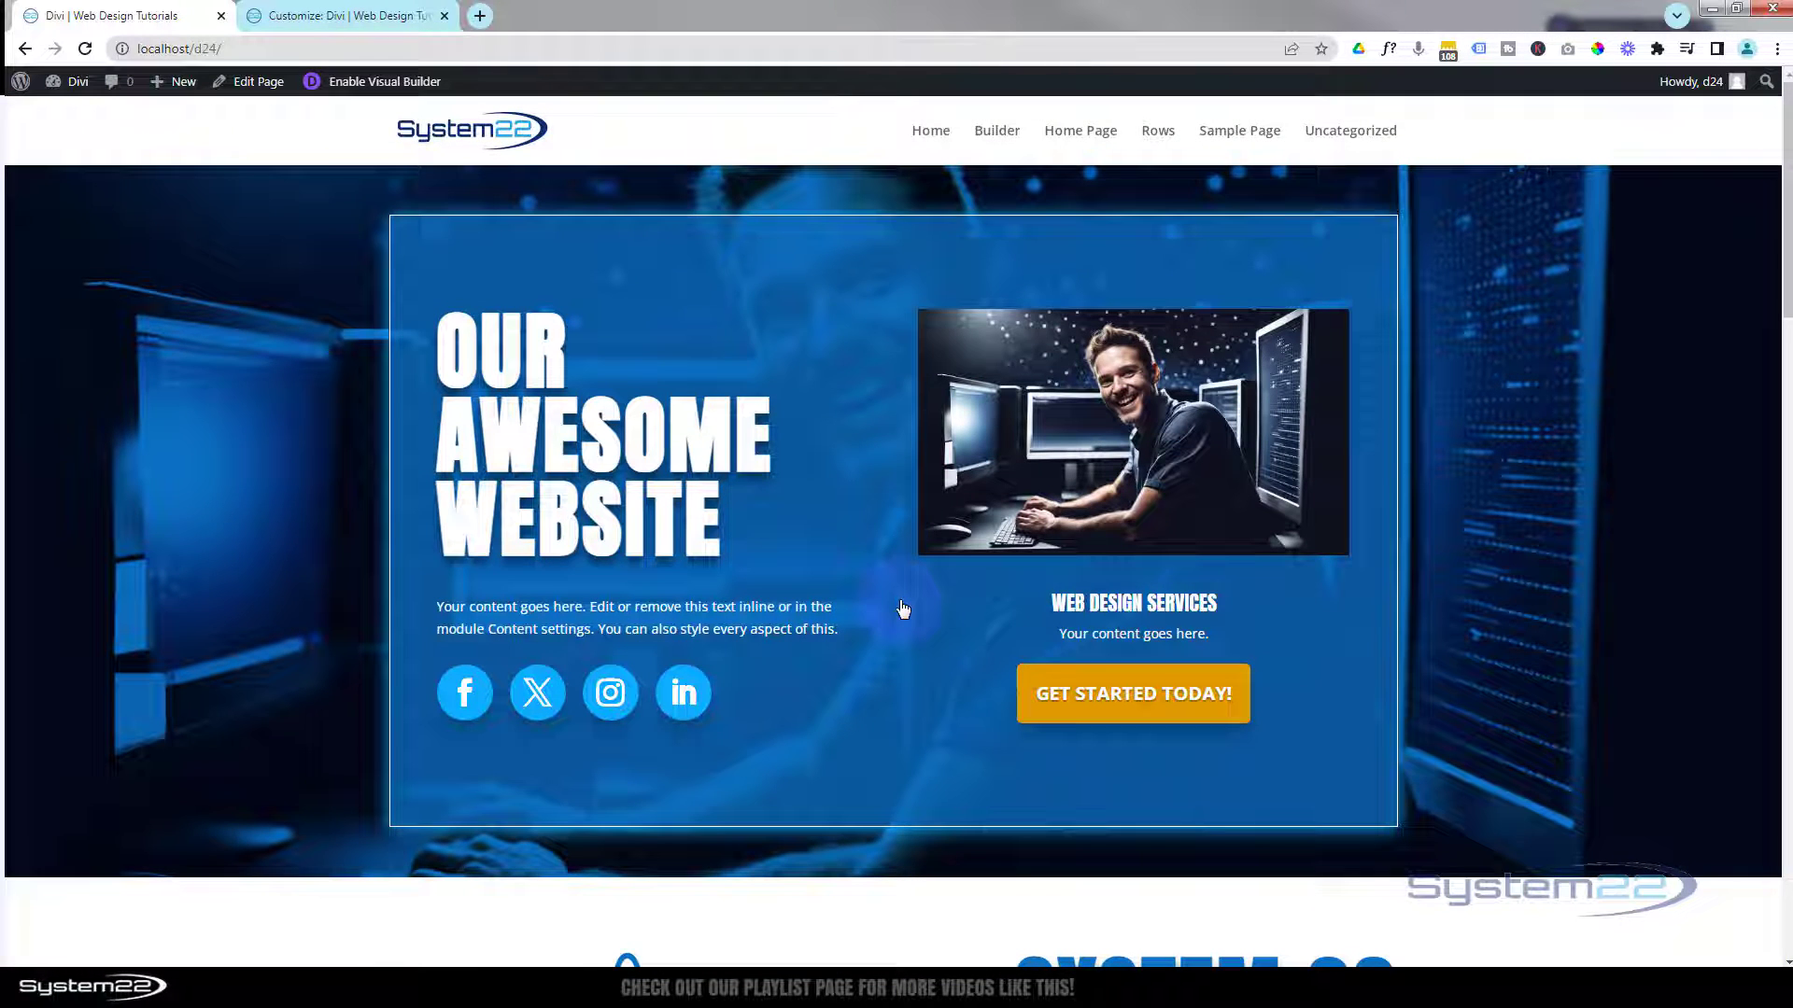
scroll(899, 600, down, 7)
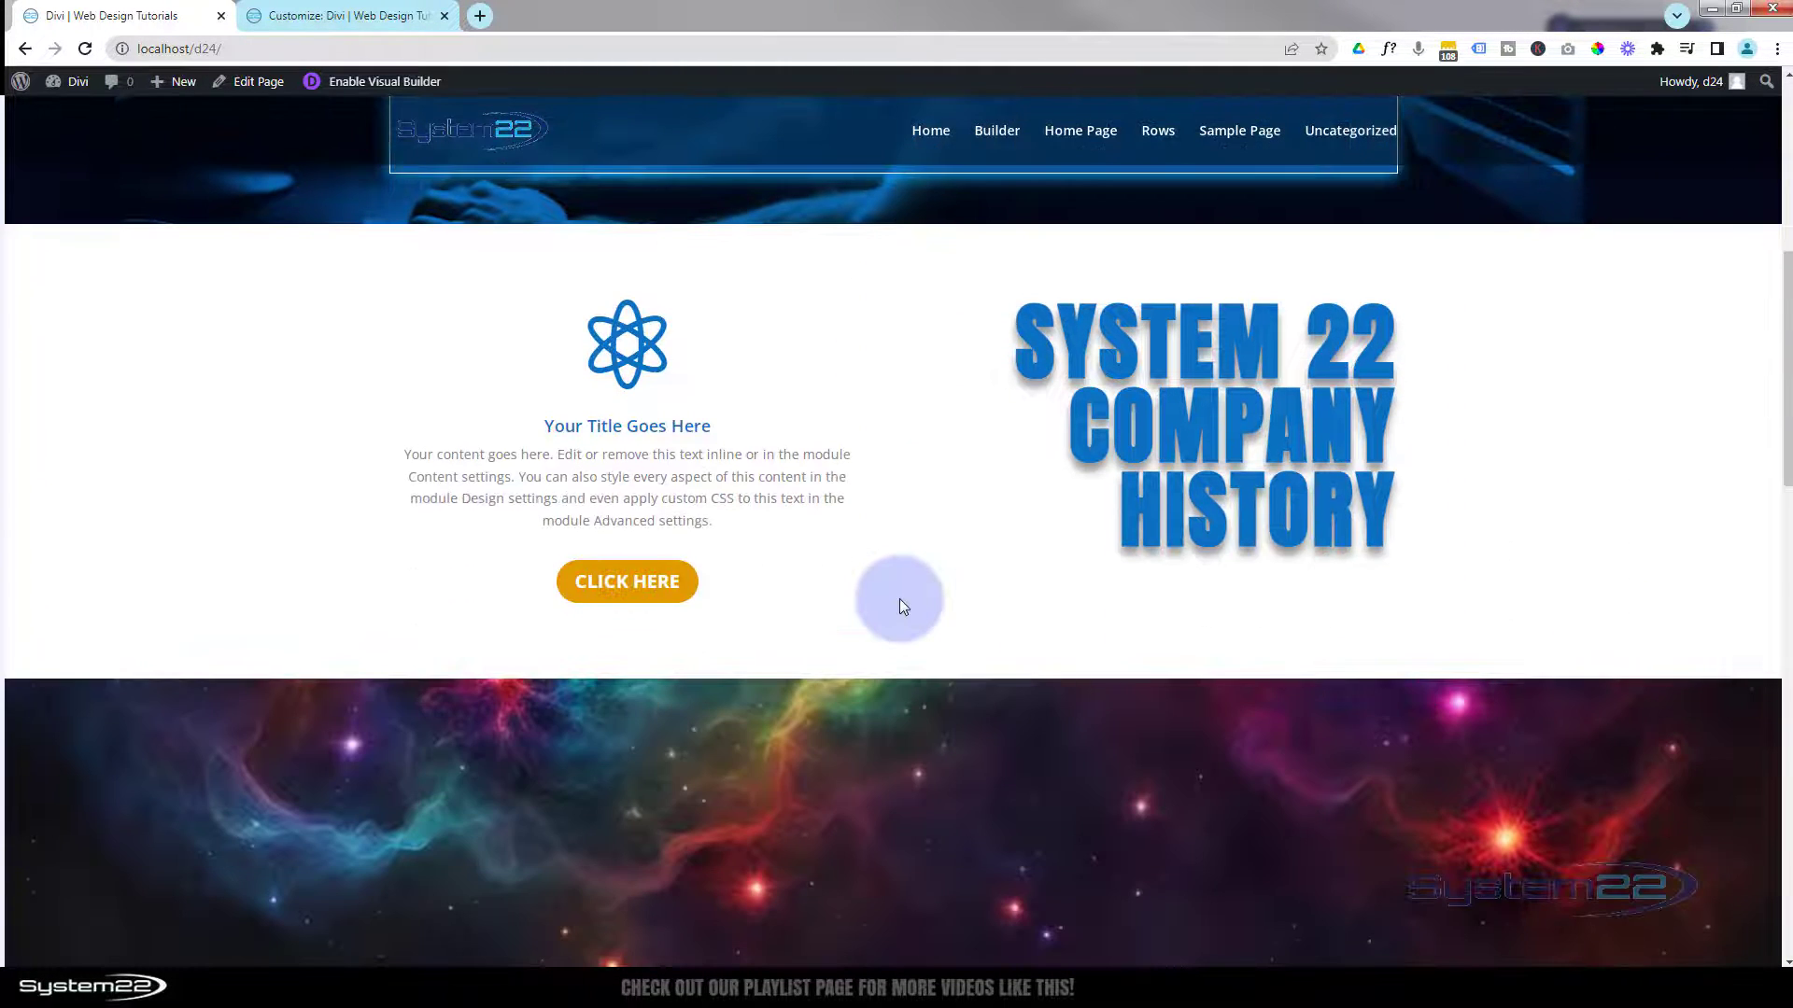
click(638, 583)
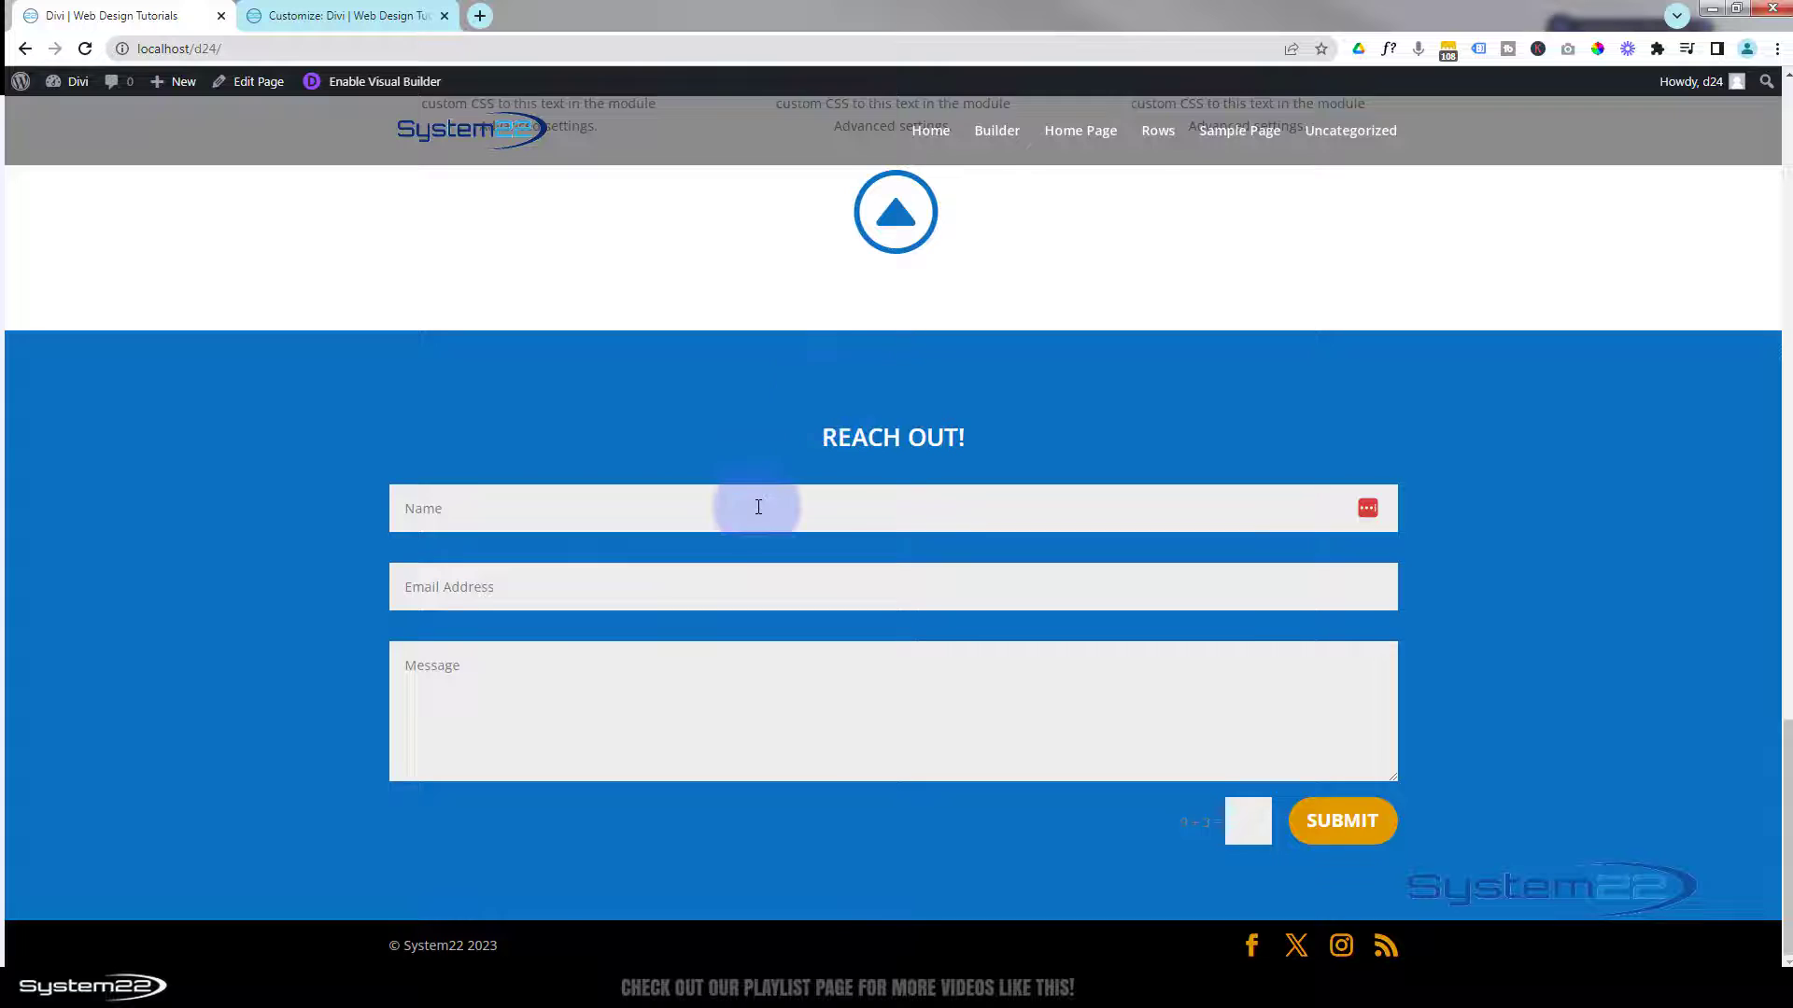
scroll(758, 508, up, 7)
scroll(756, 511, up, 7)
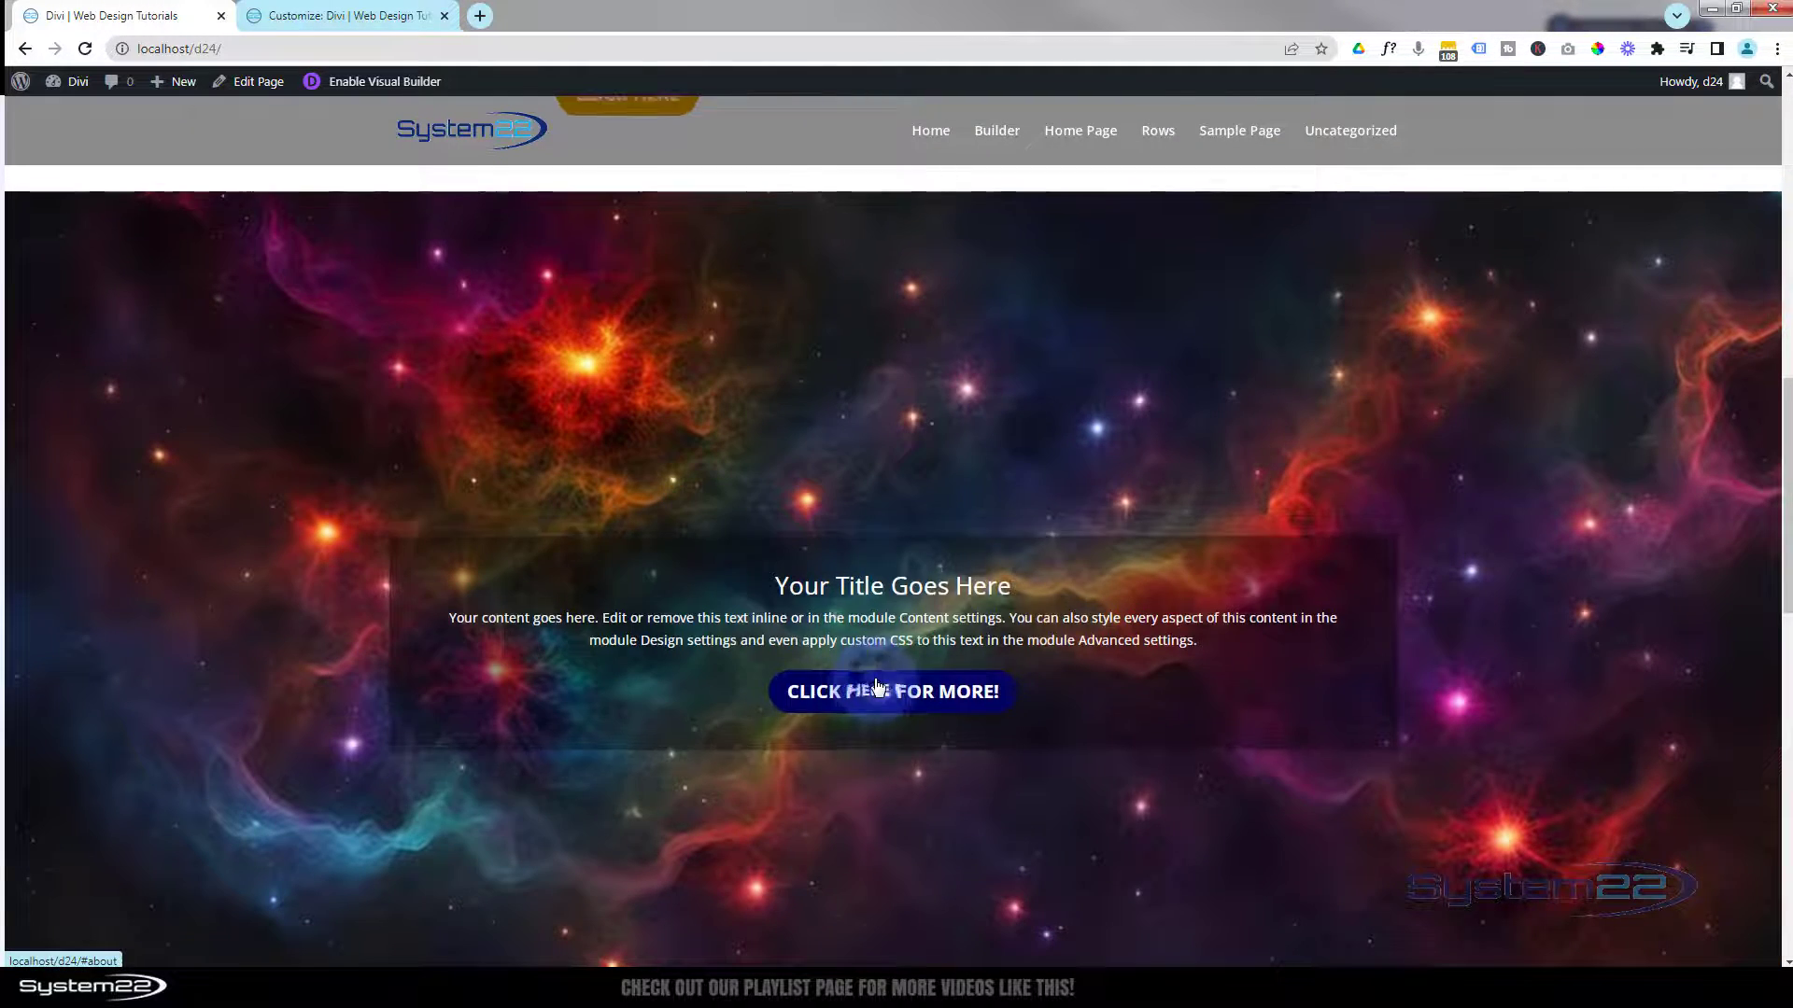
scroll(877, 684, down, 5)
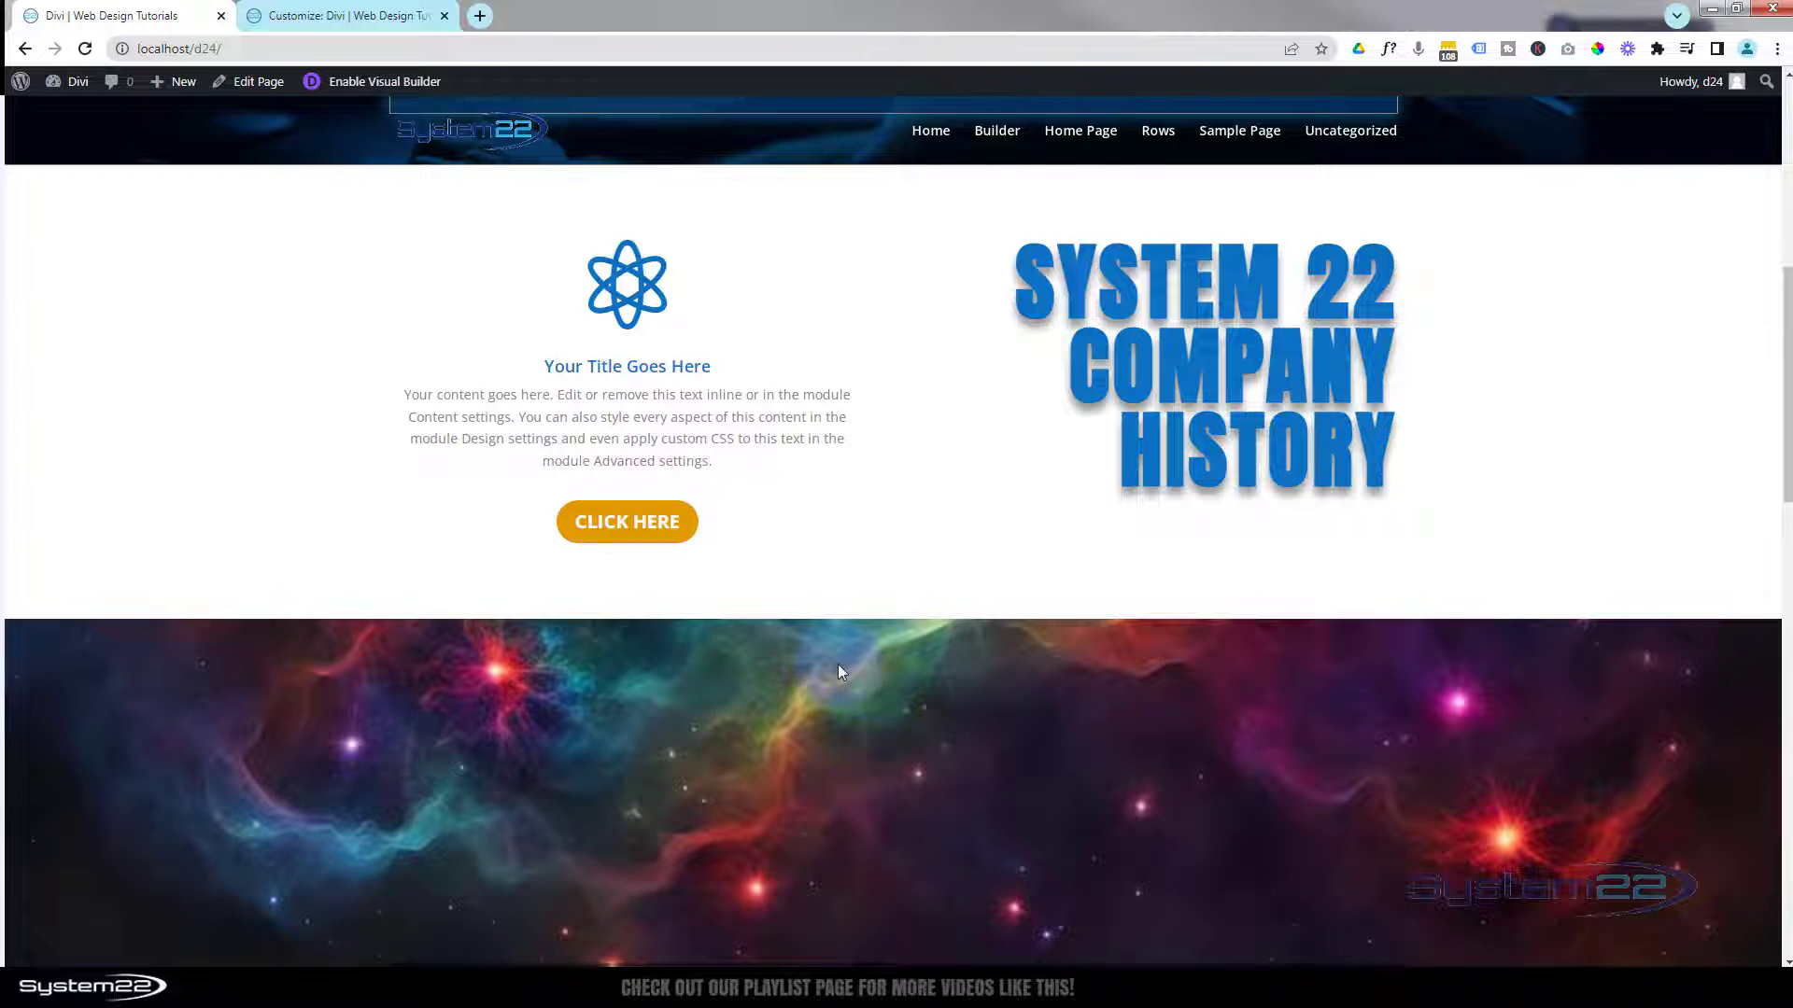
click(611, 519)
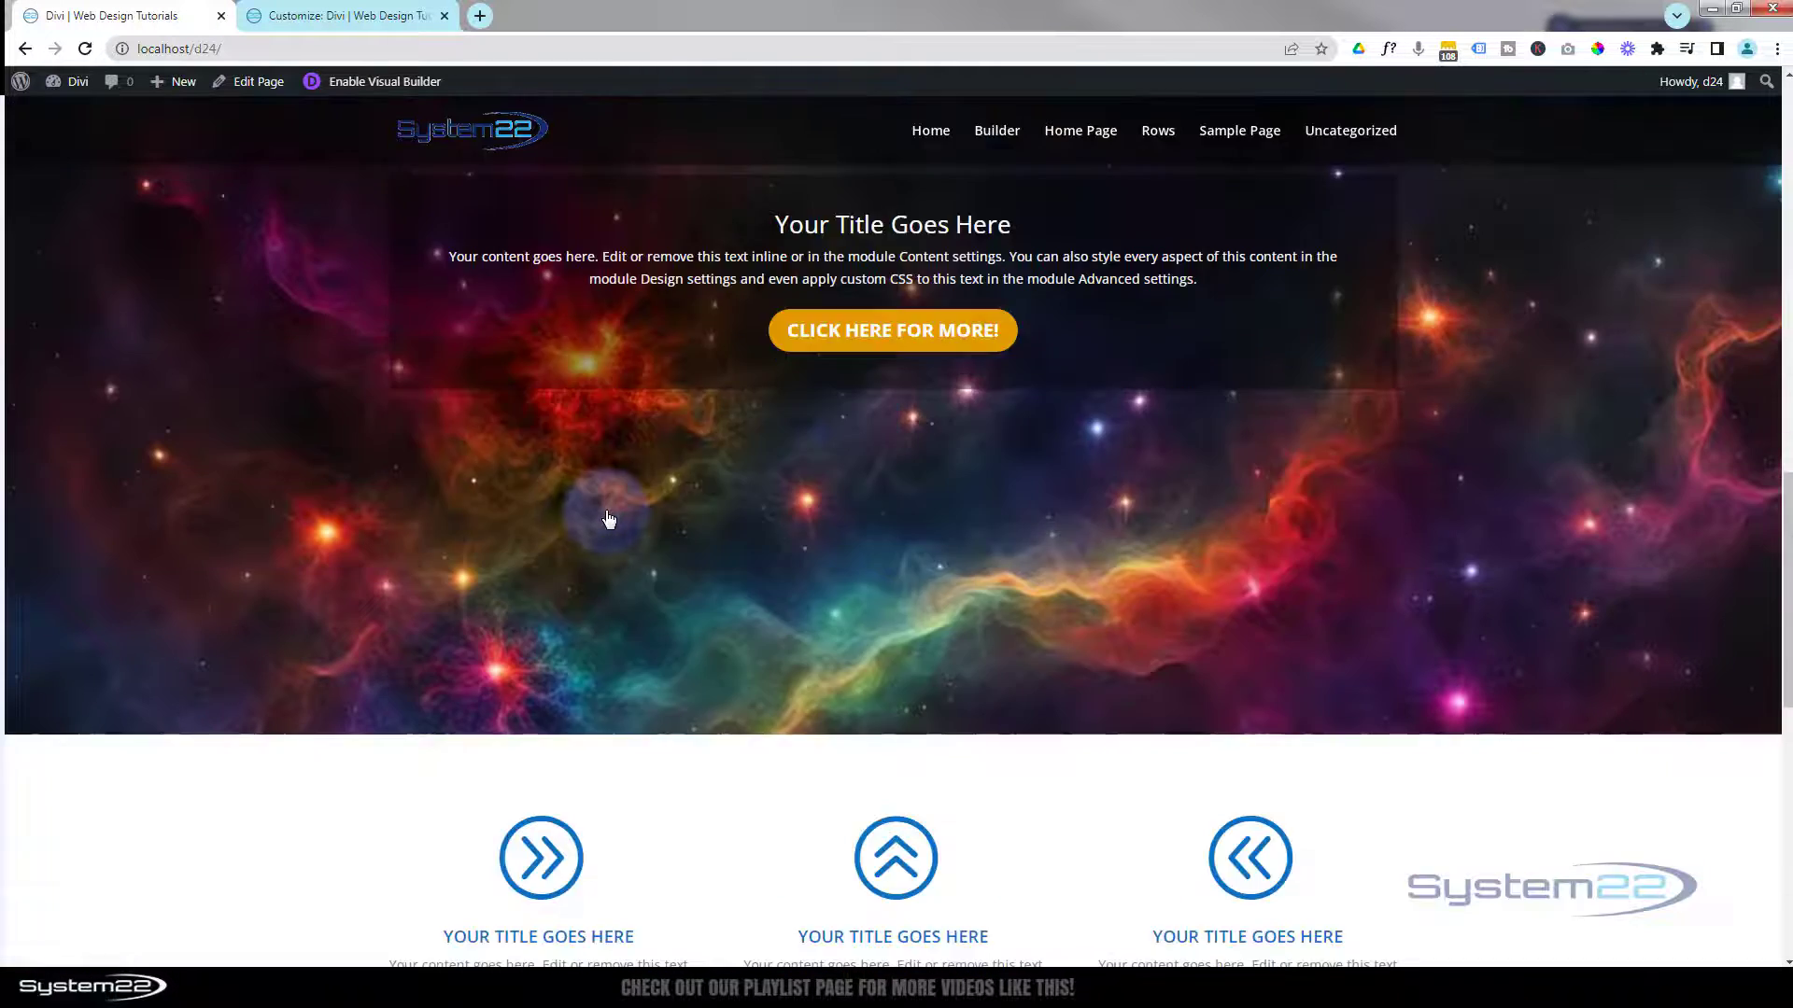
scroll(609, 519, down, 10)
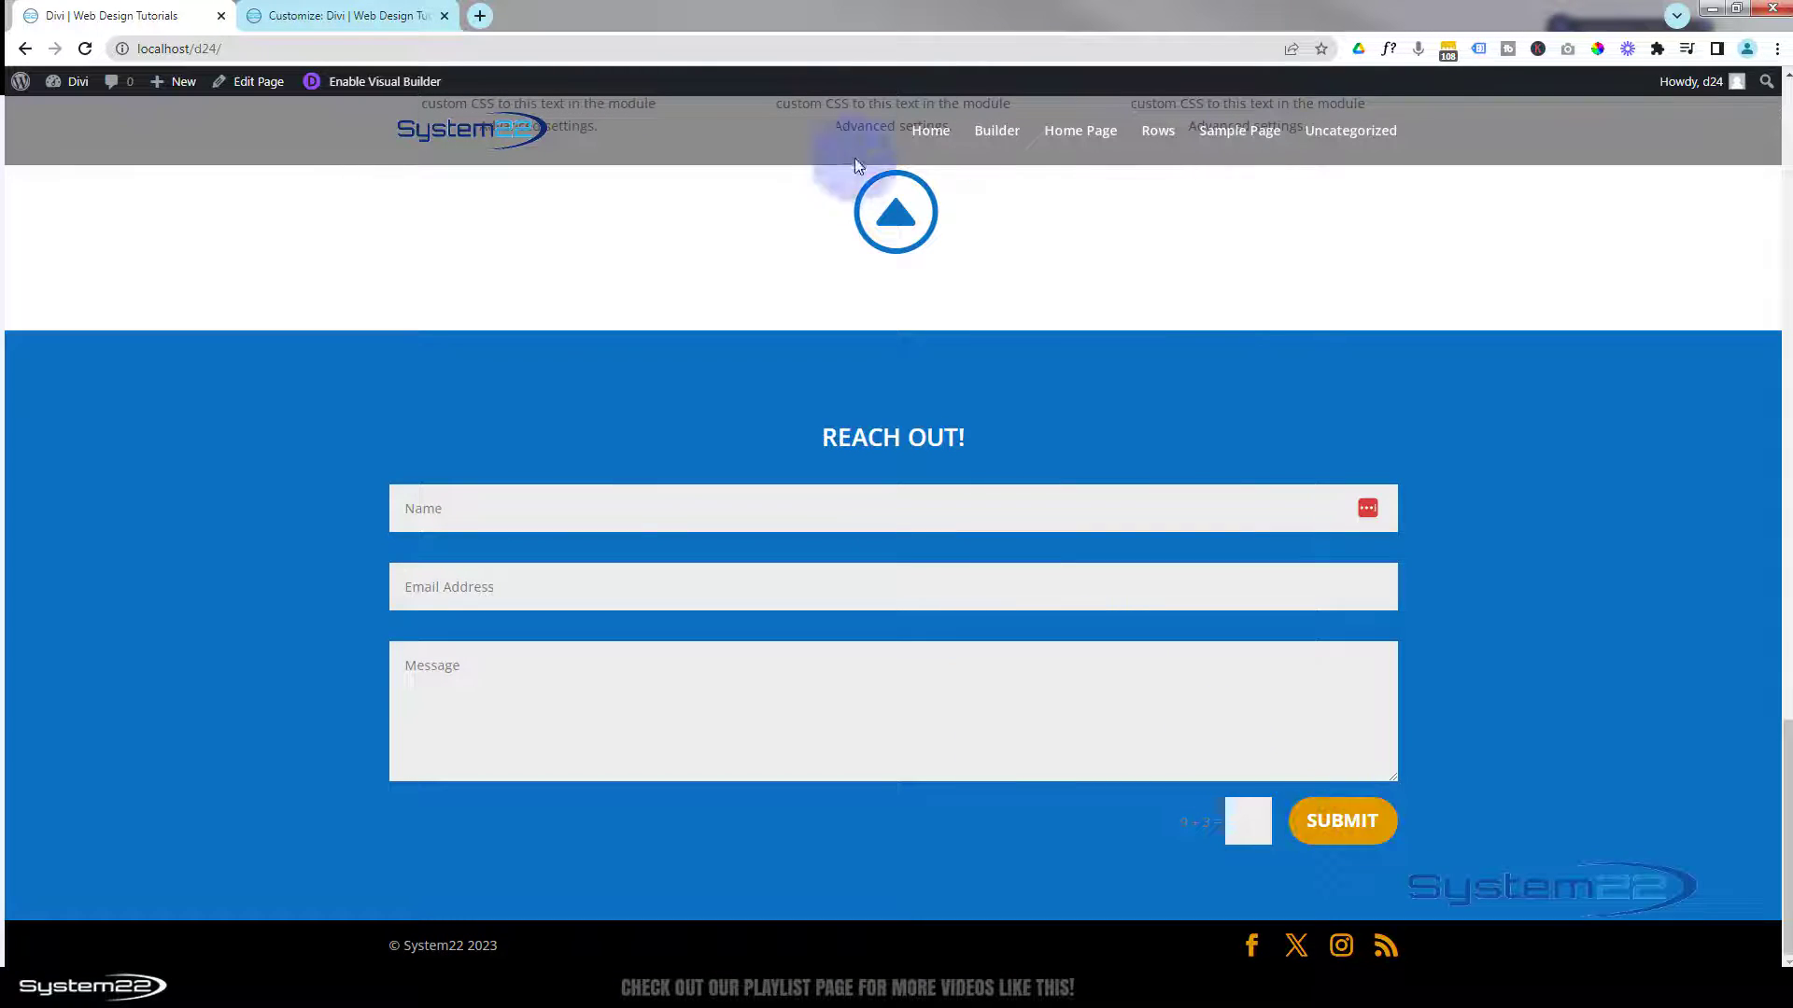
click(898, 213)
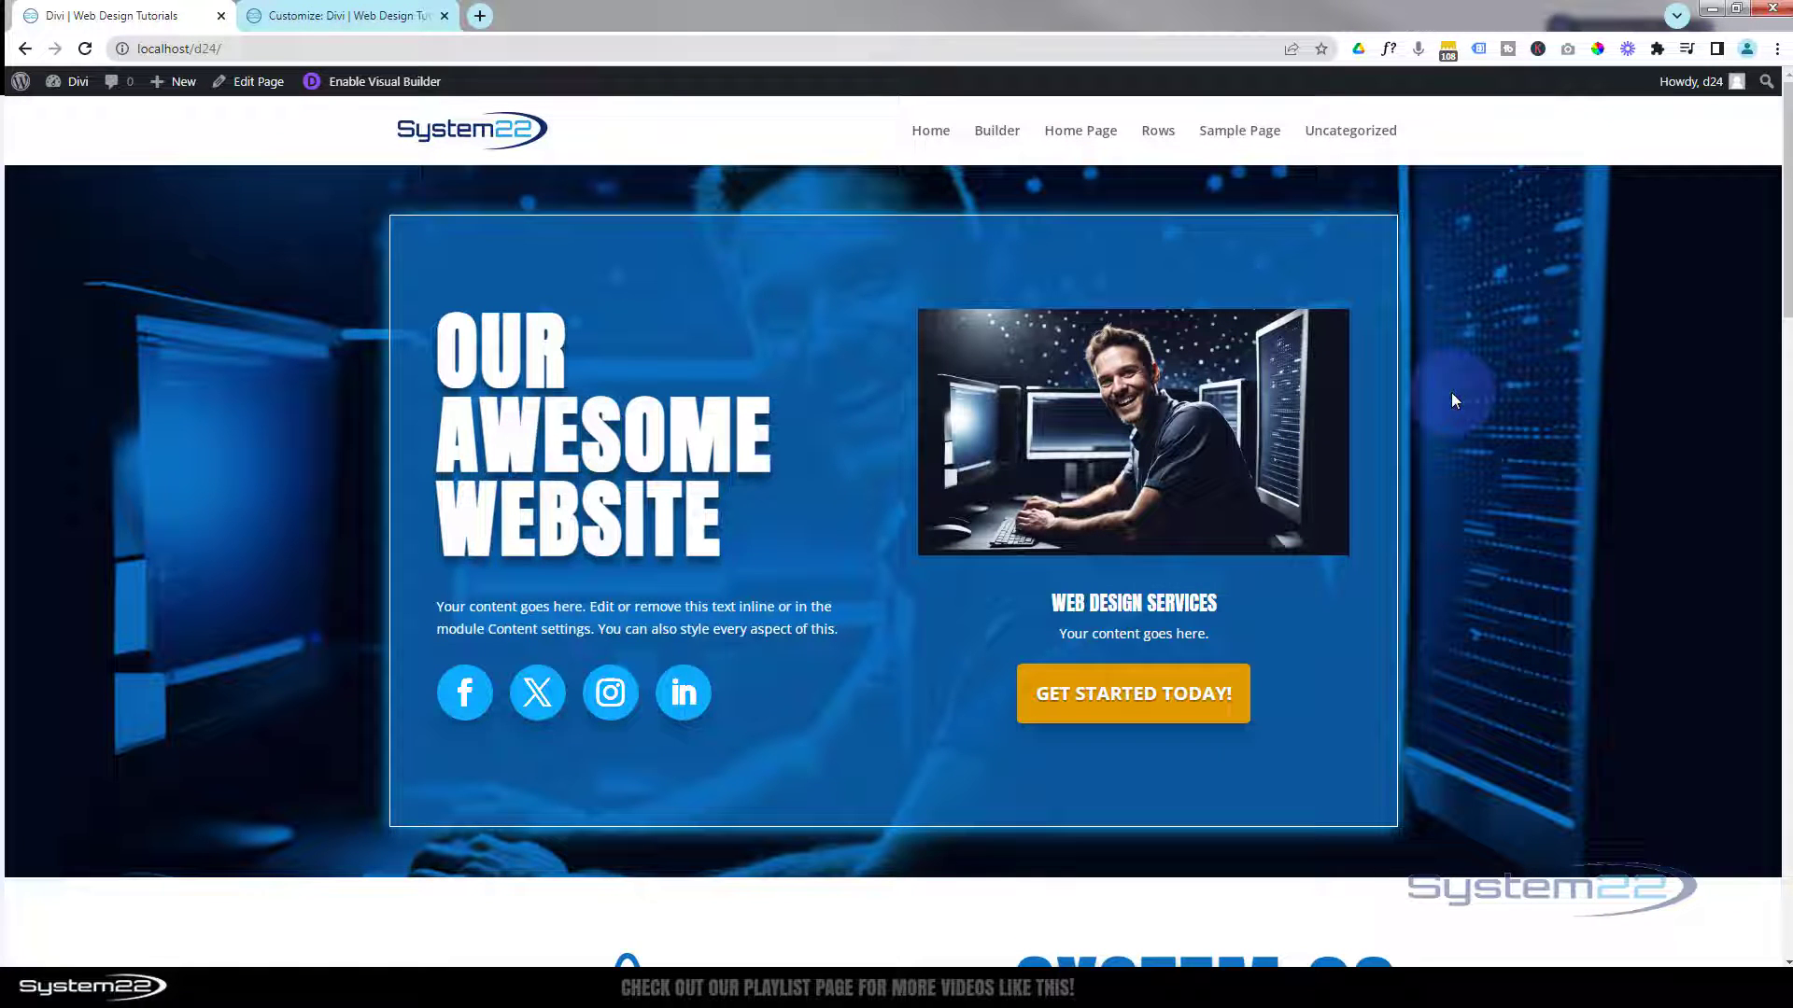
click(1180, 691)
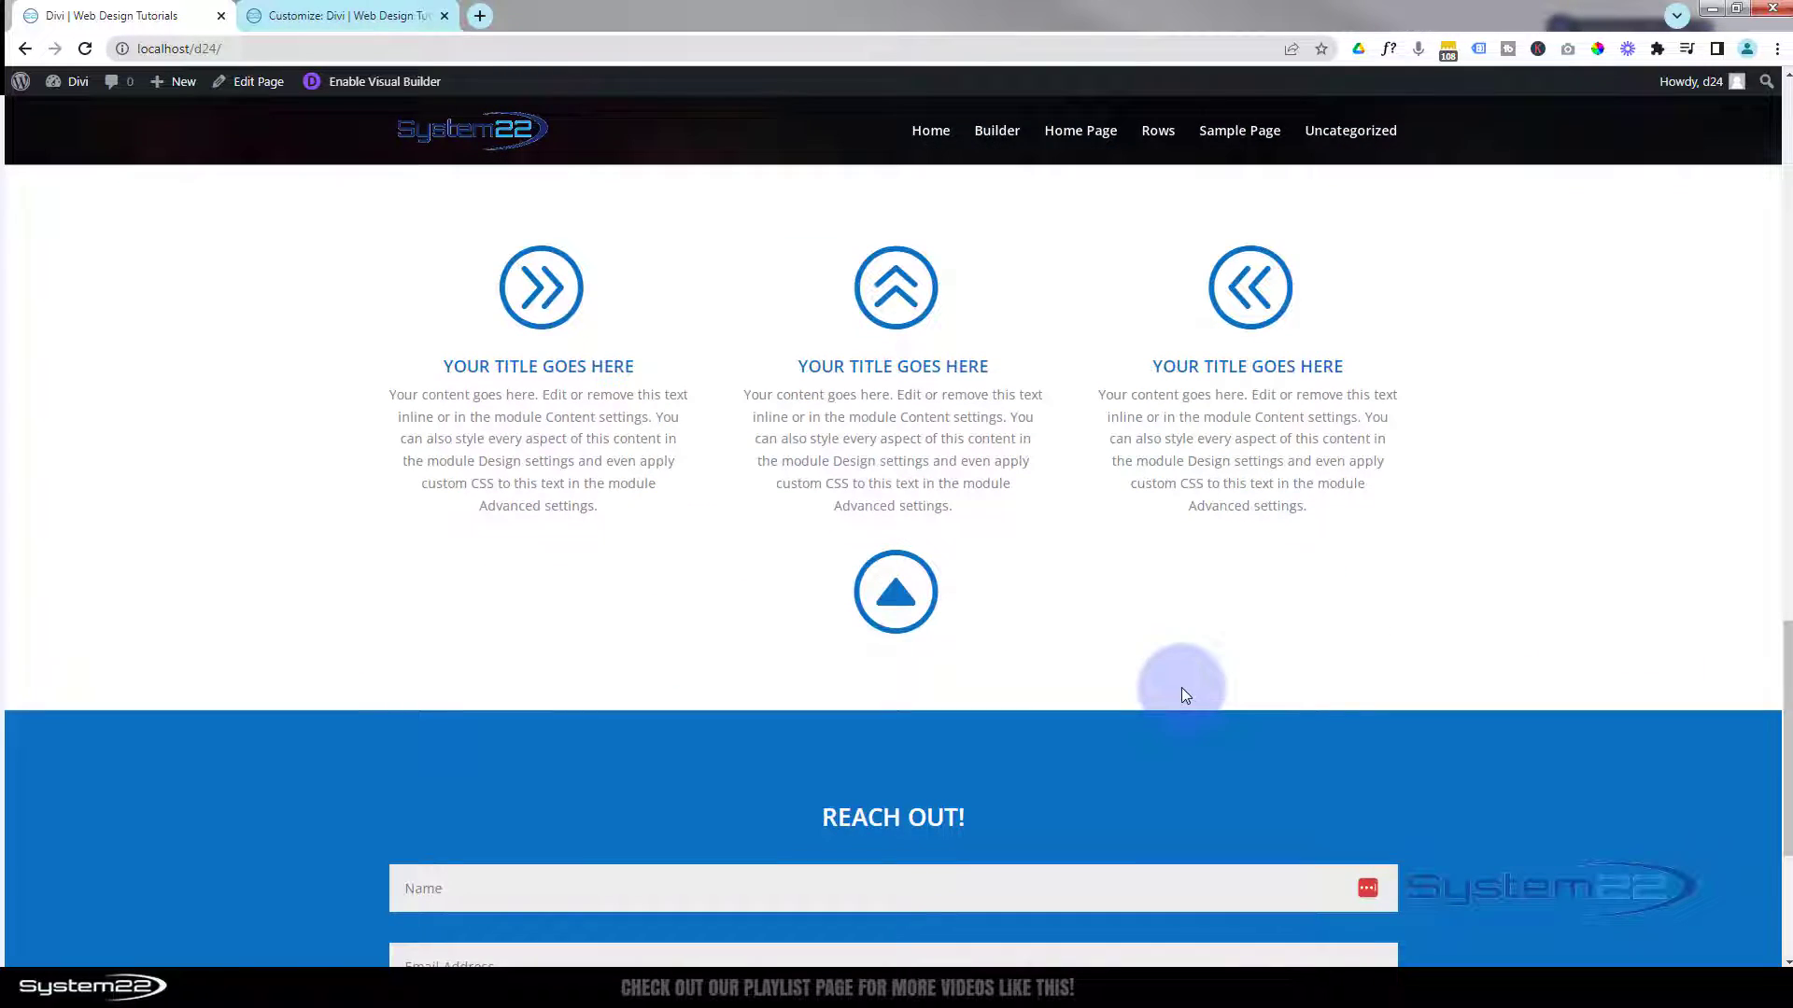
click(898, 597)
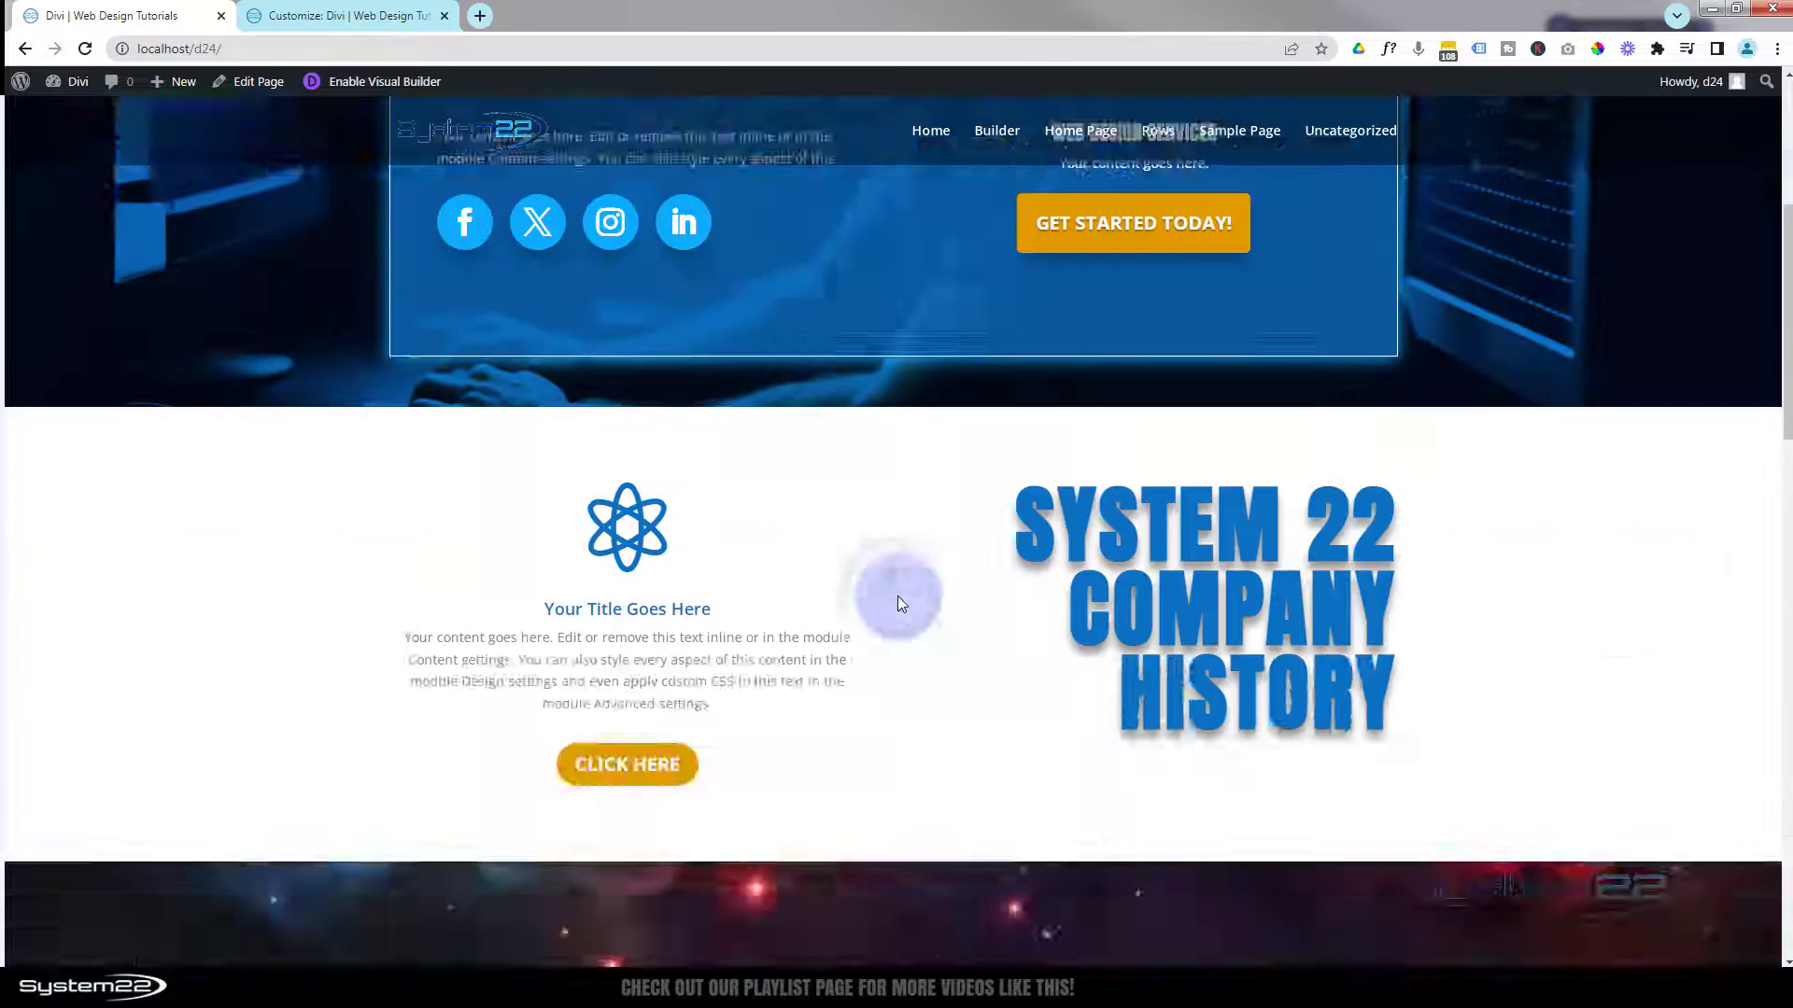
scroll(896, 598, down, 5)
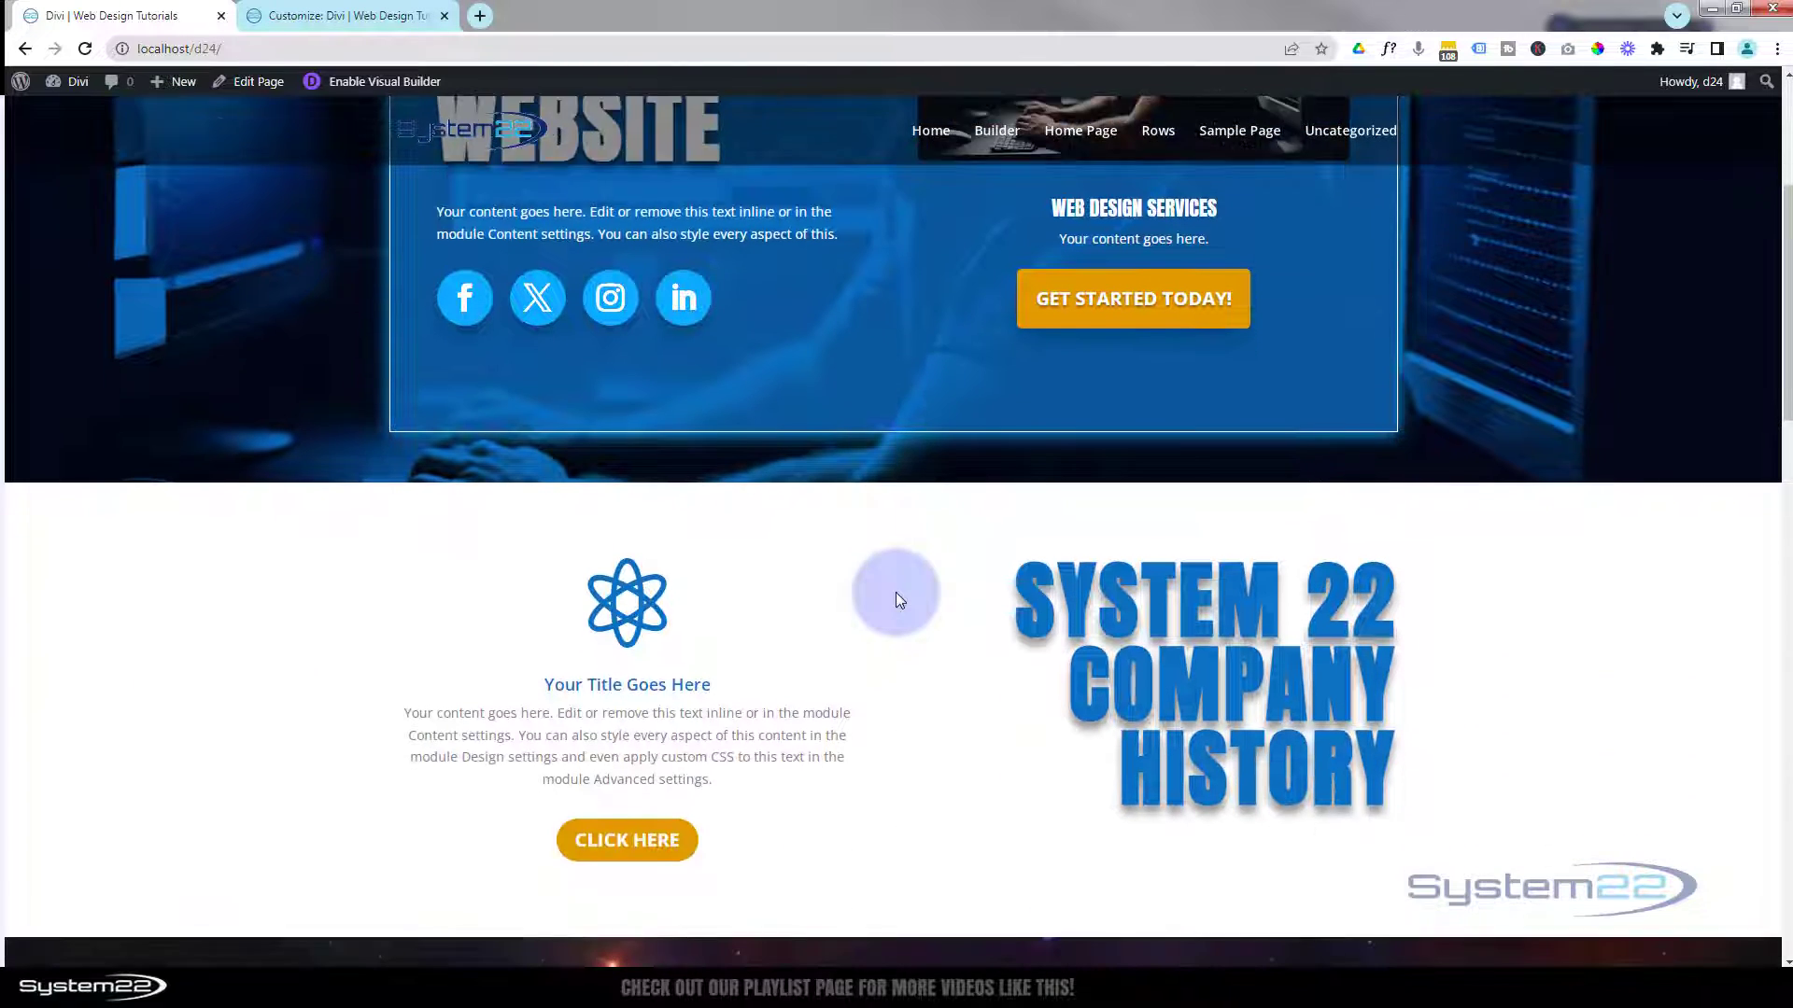
scroll(644, 764, down, 15)
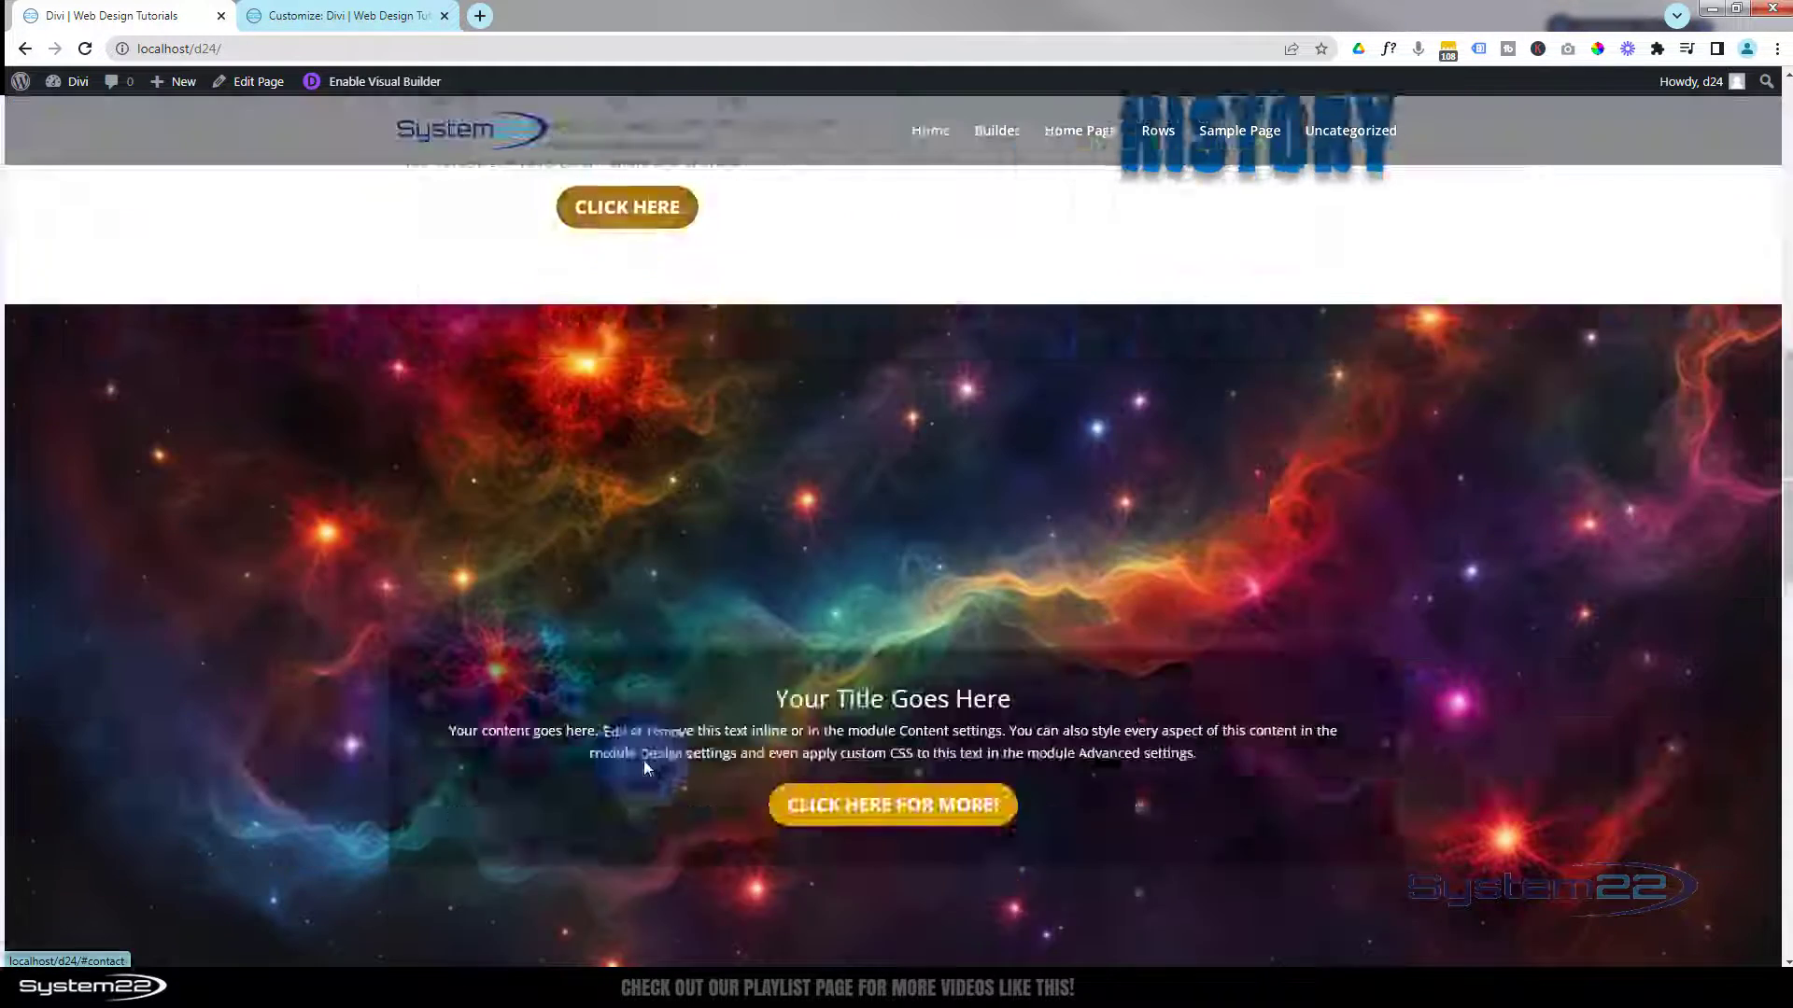
scroll(652, 757, up, 10)
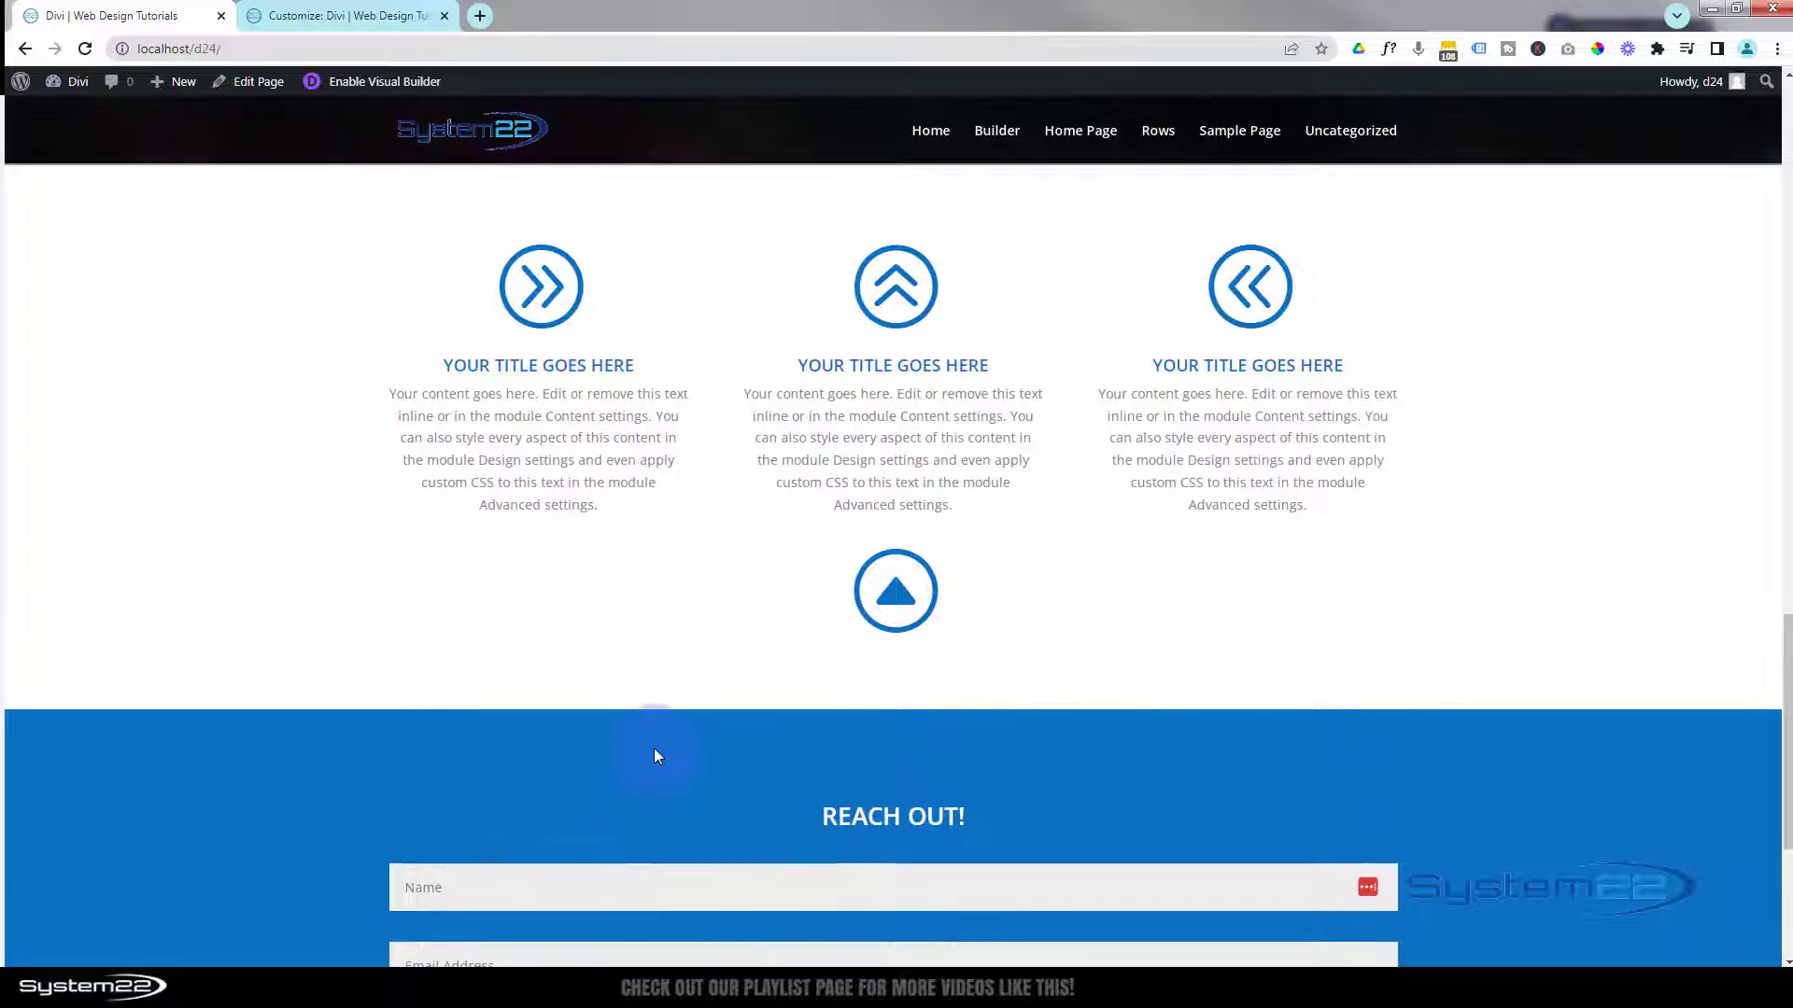
scroll(654, 747, up, 5)
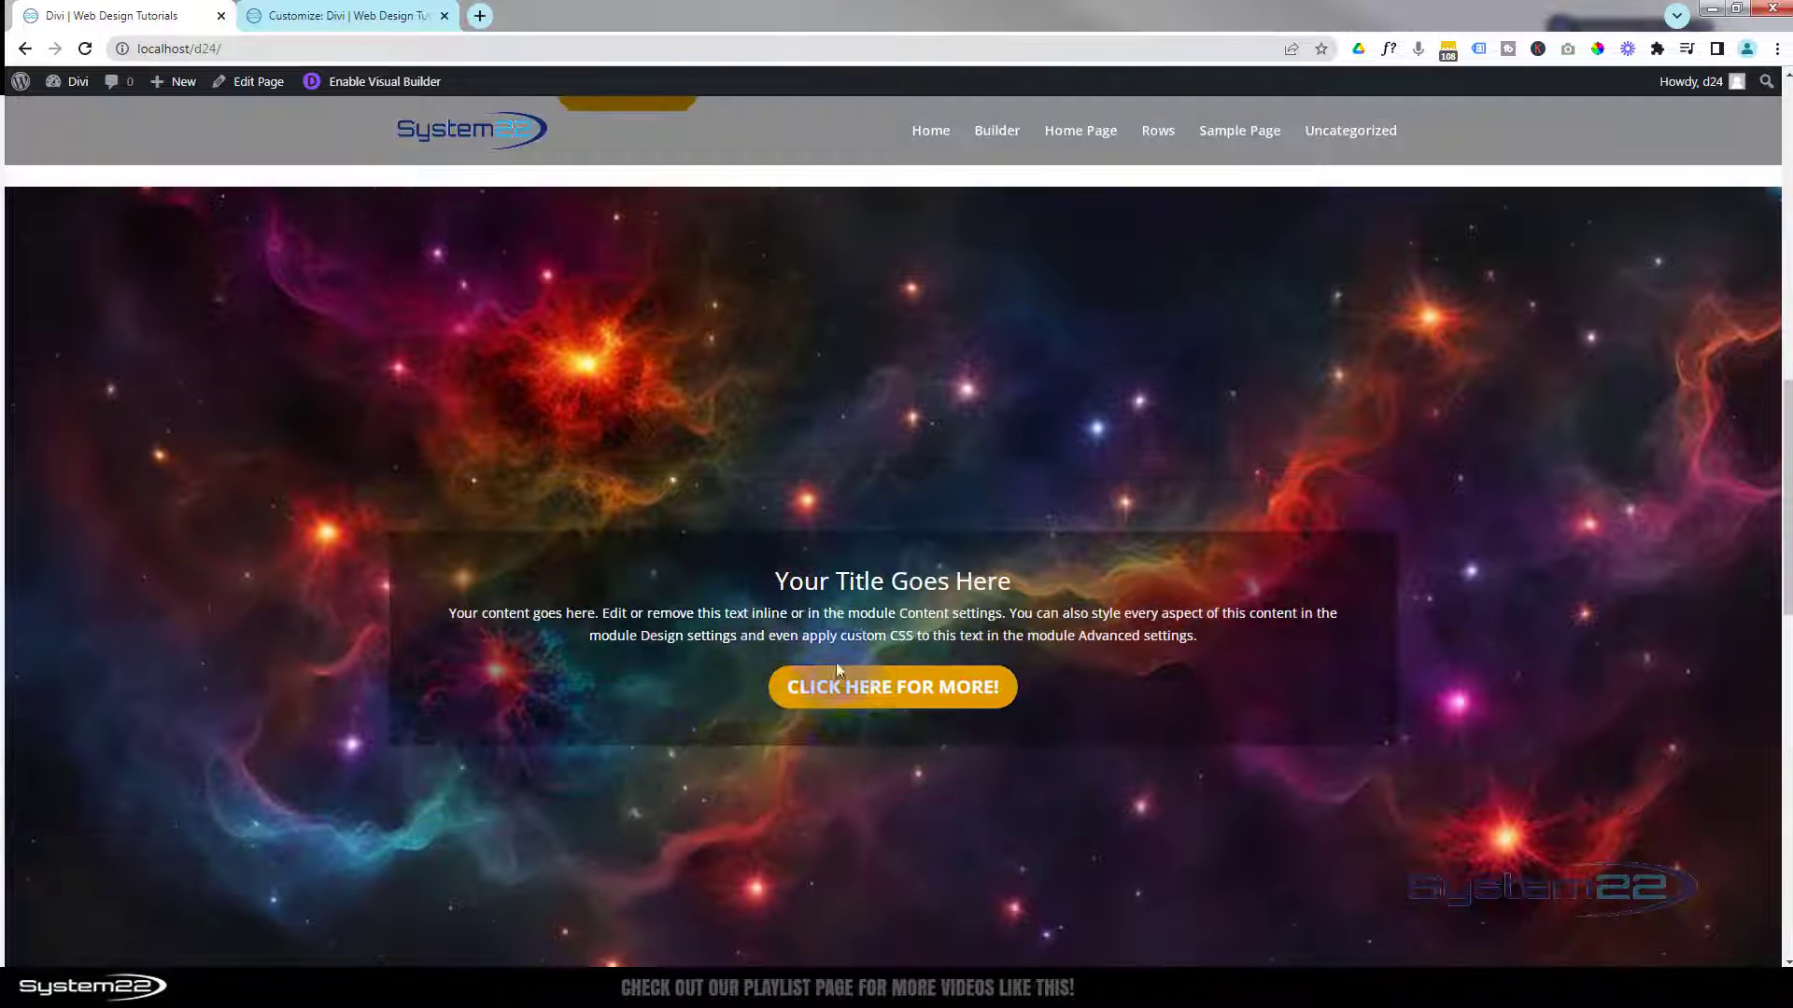
click(859, 689)
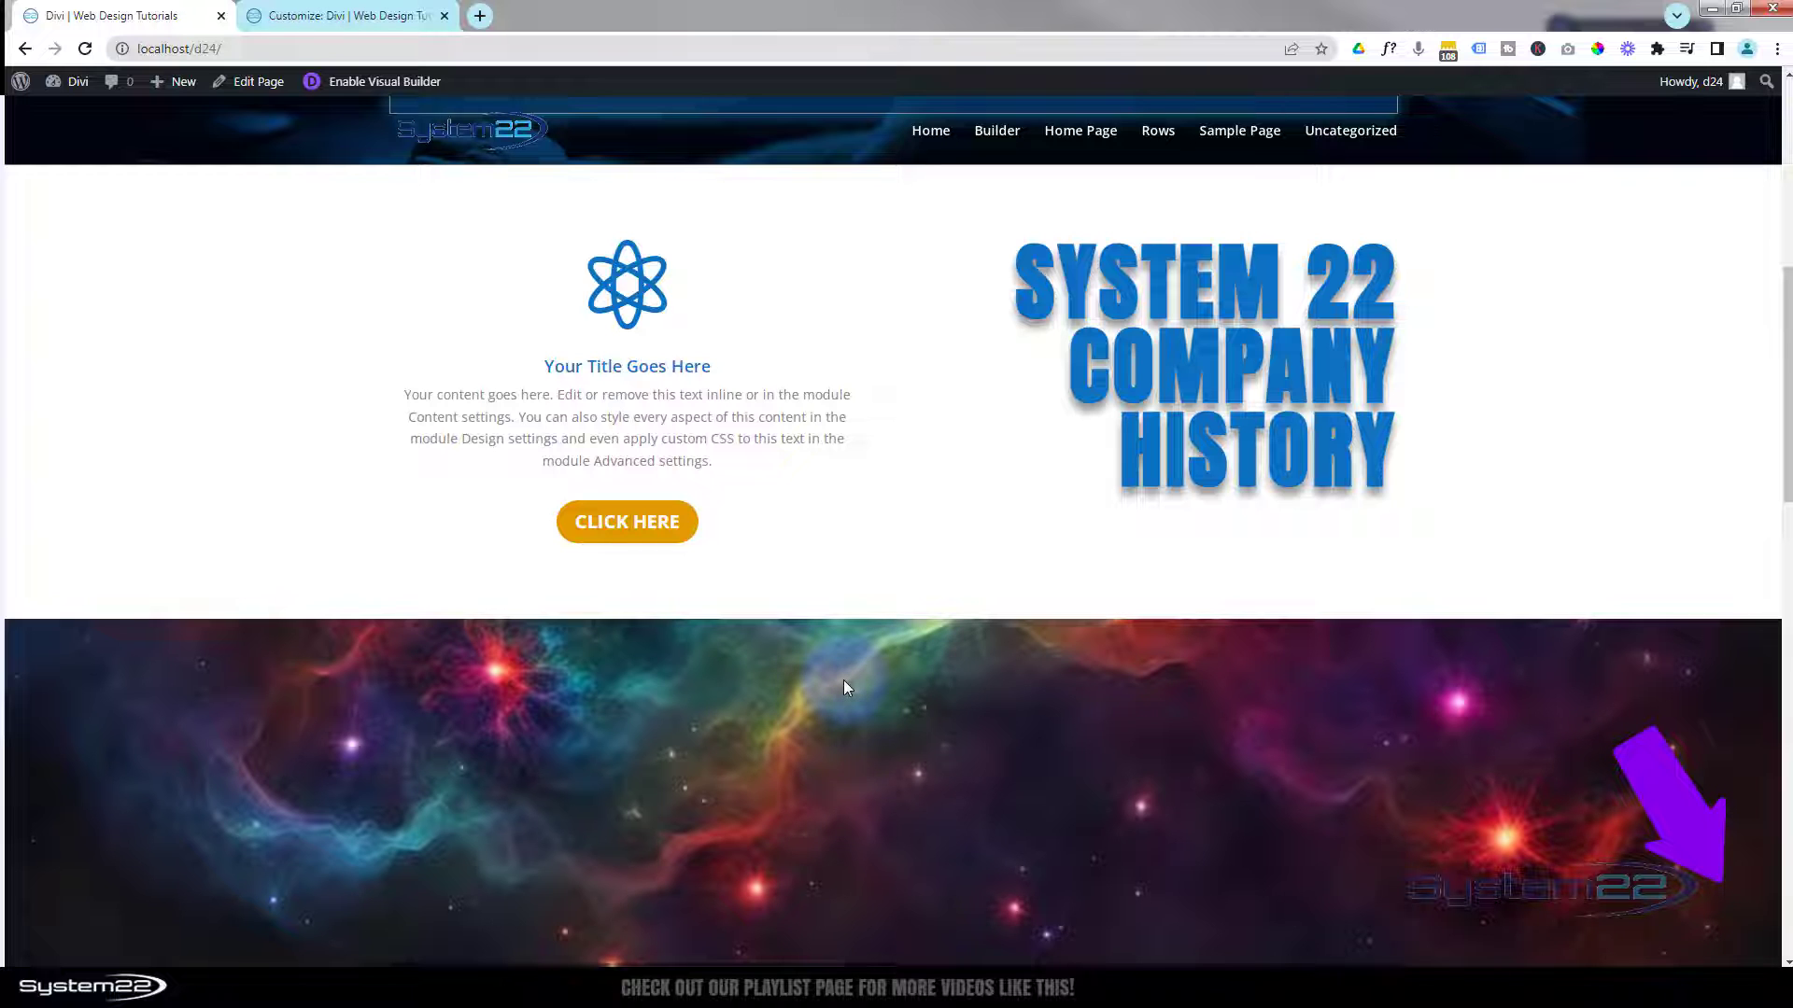
scroll(843, 689, up, 6)
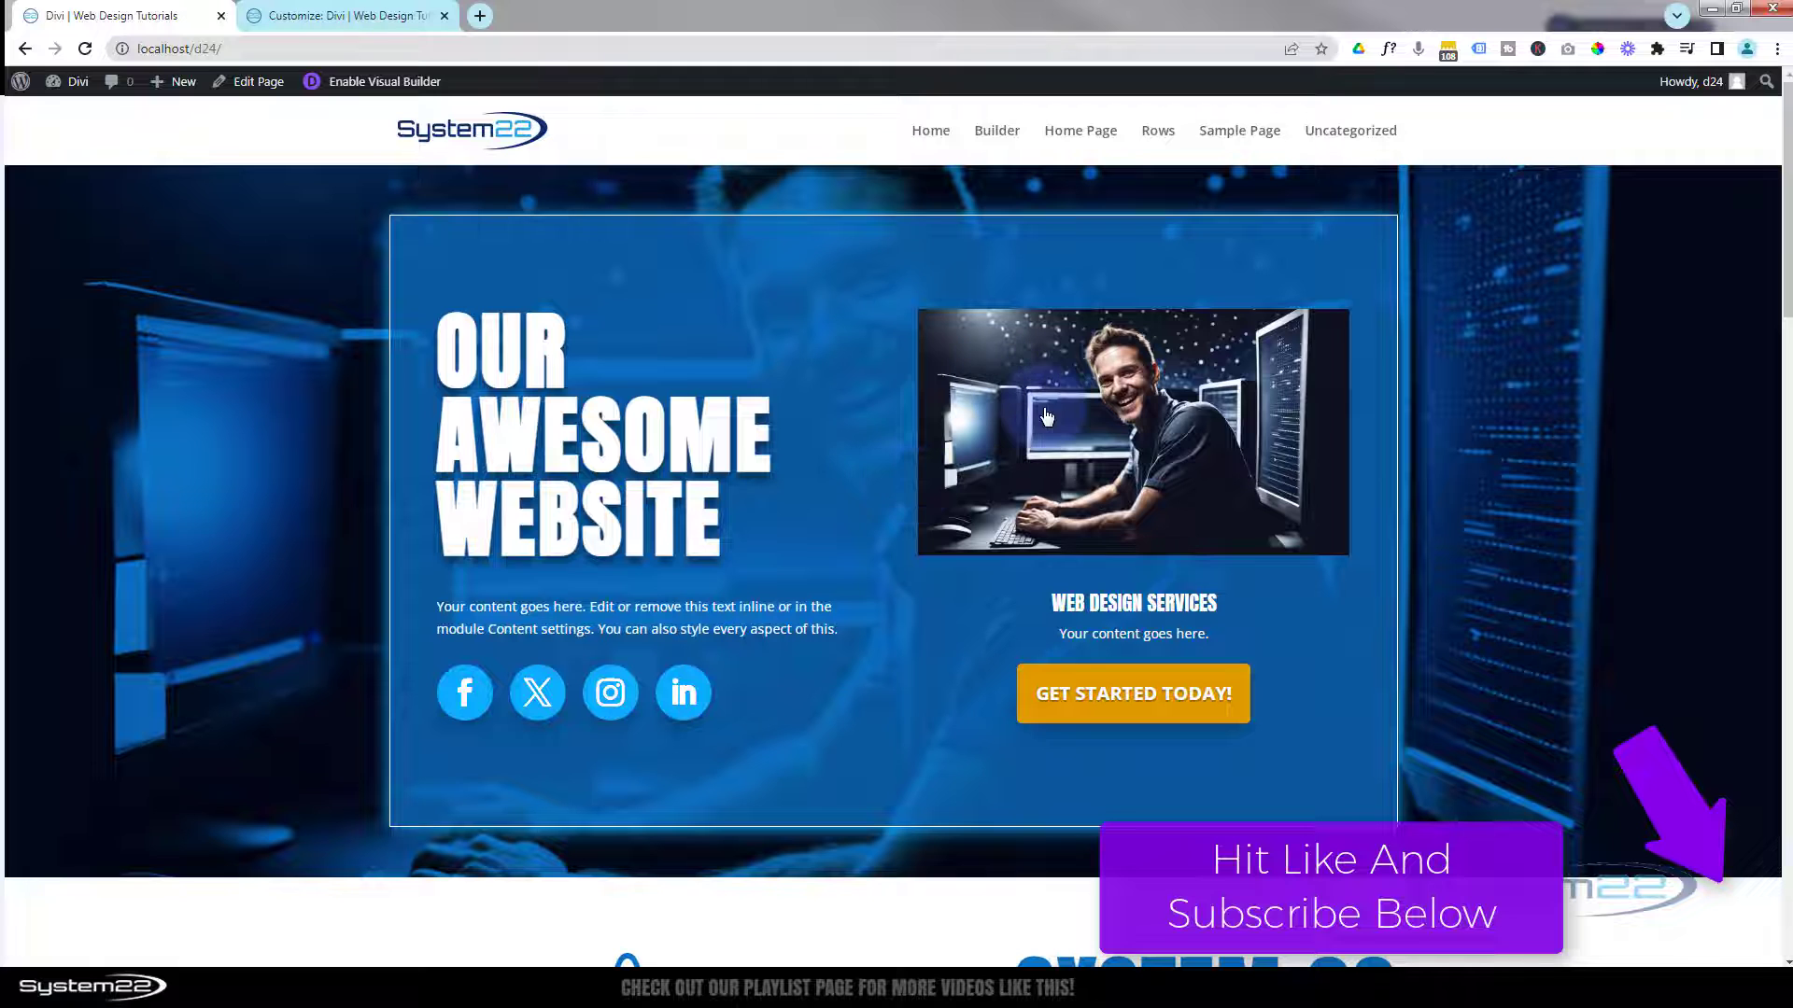
click(1174, 696)
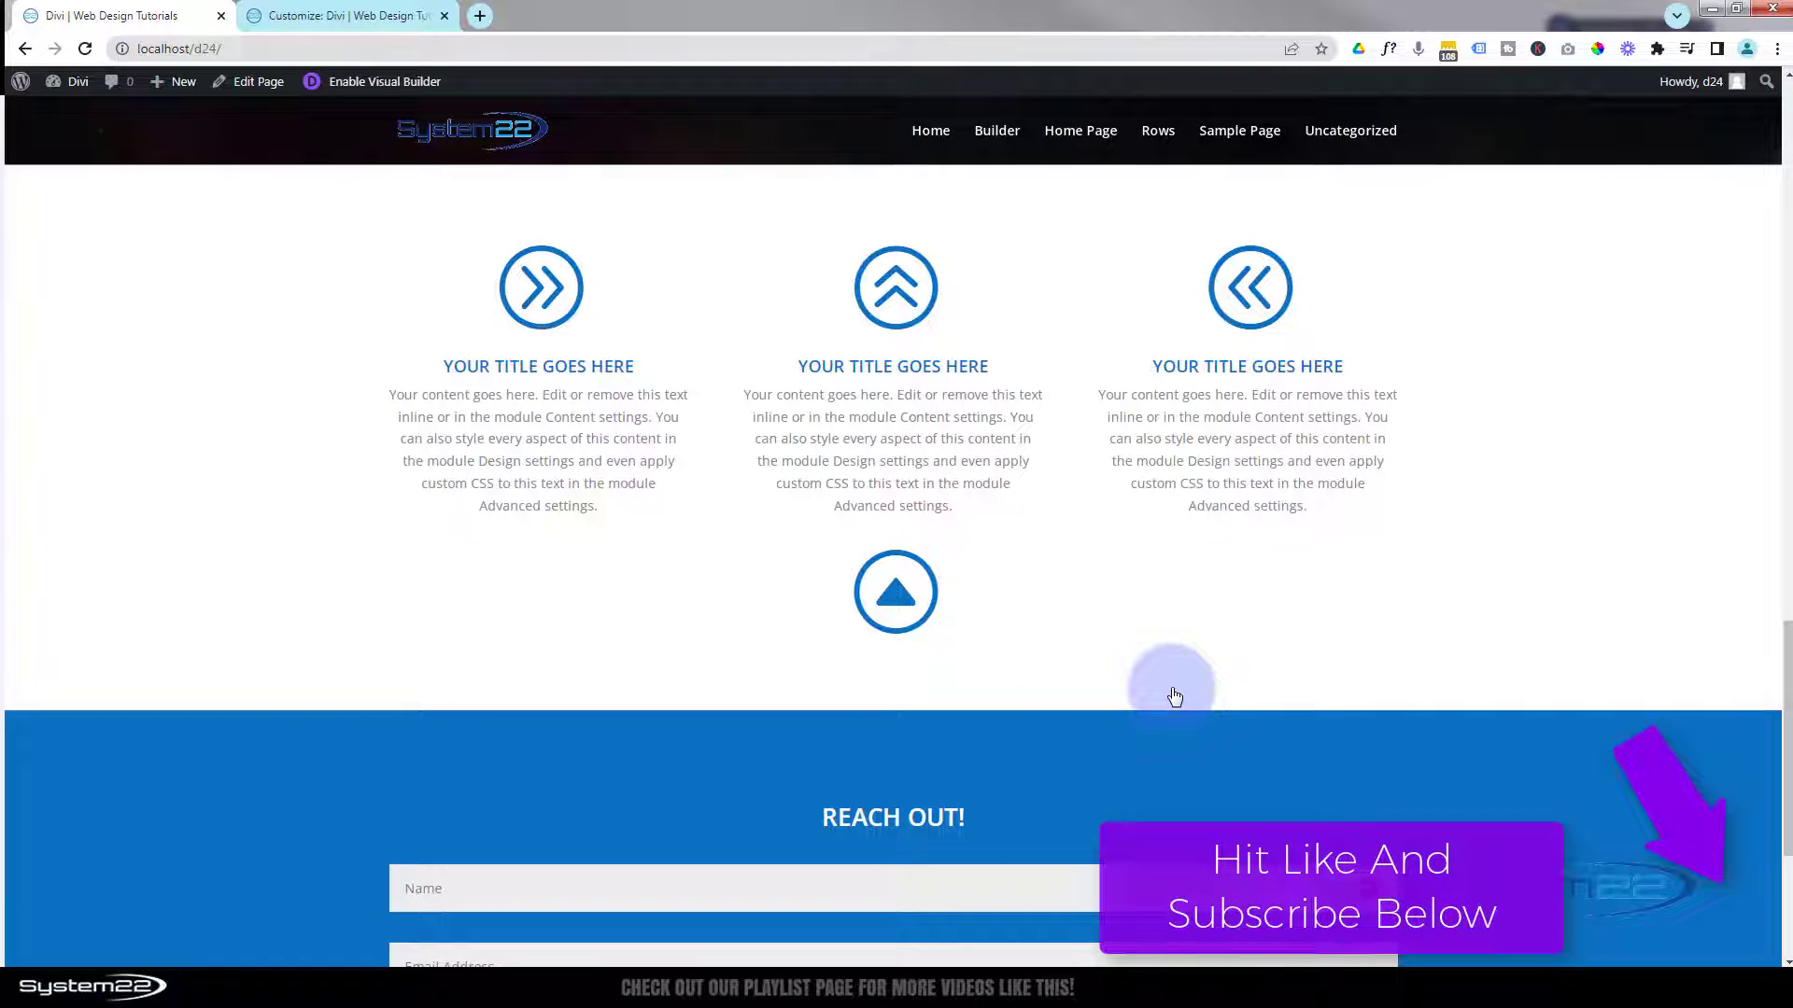
click(935, 604)
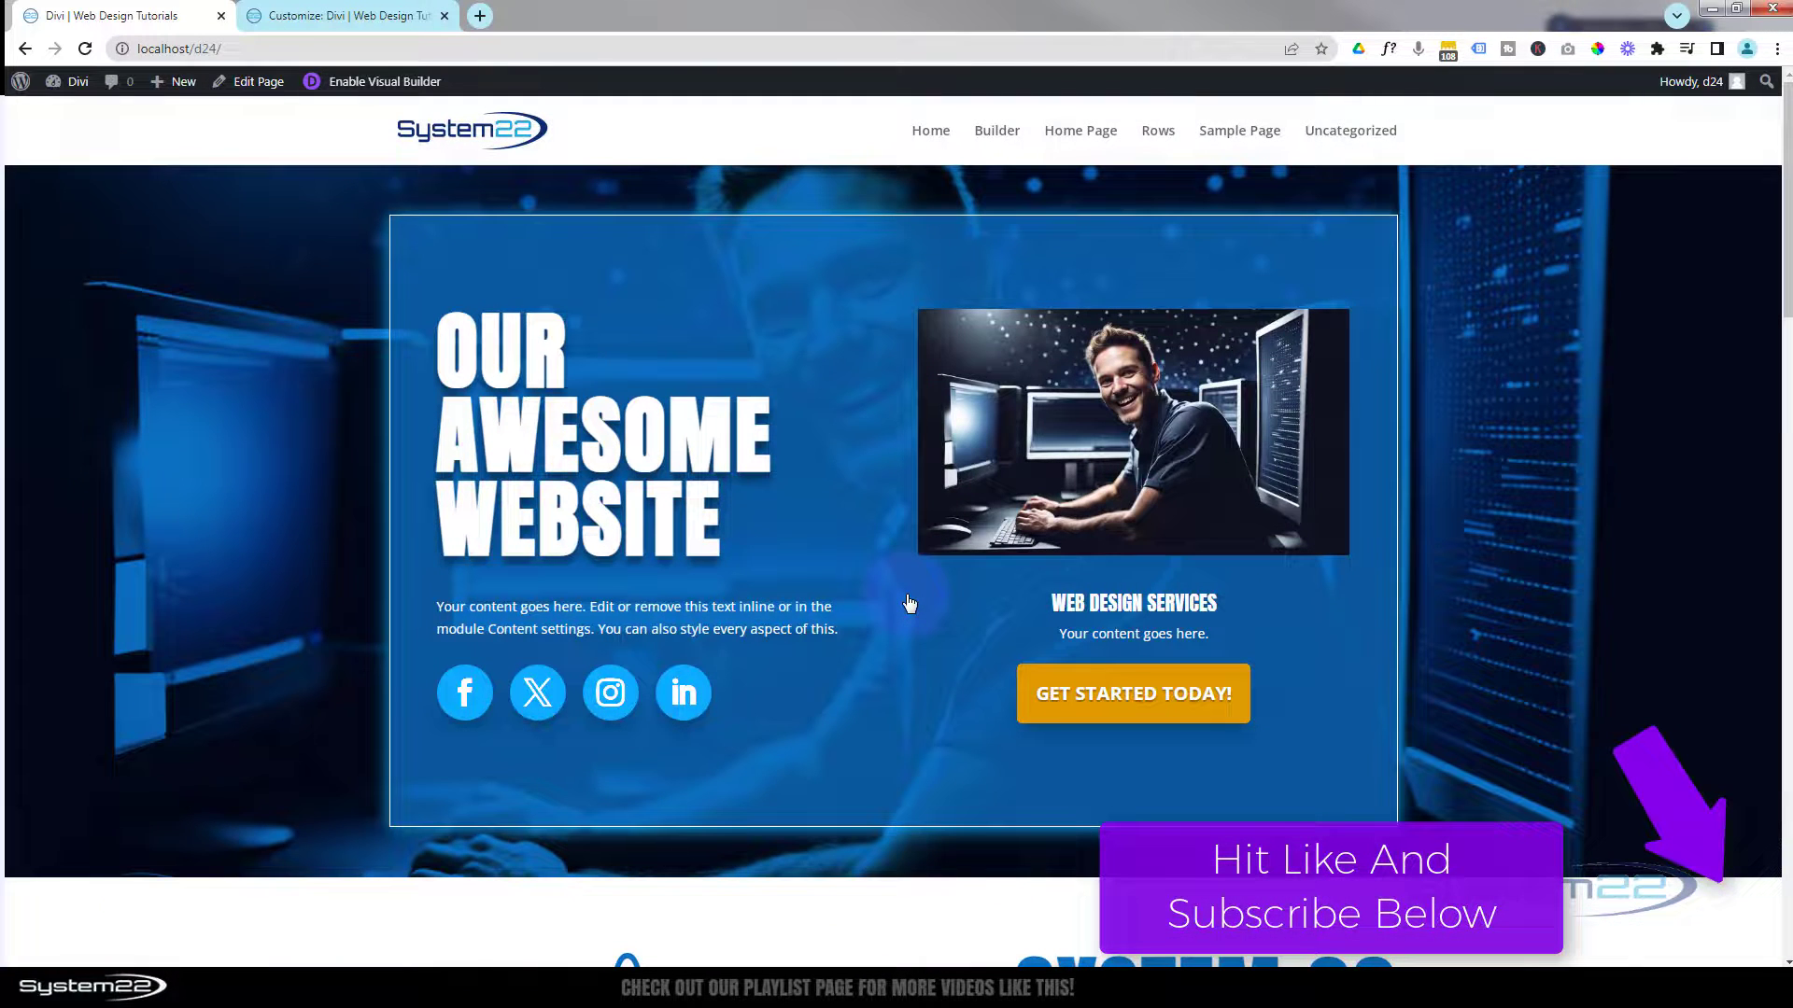